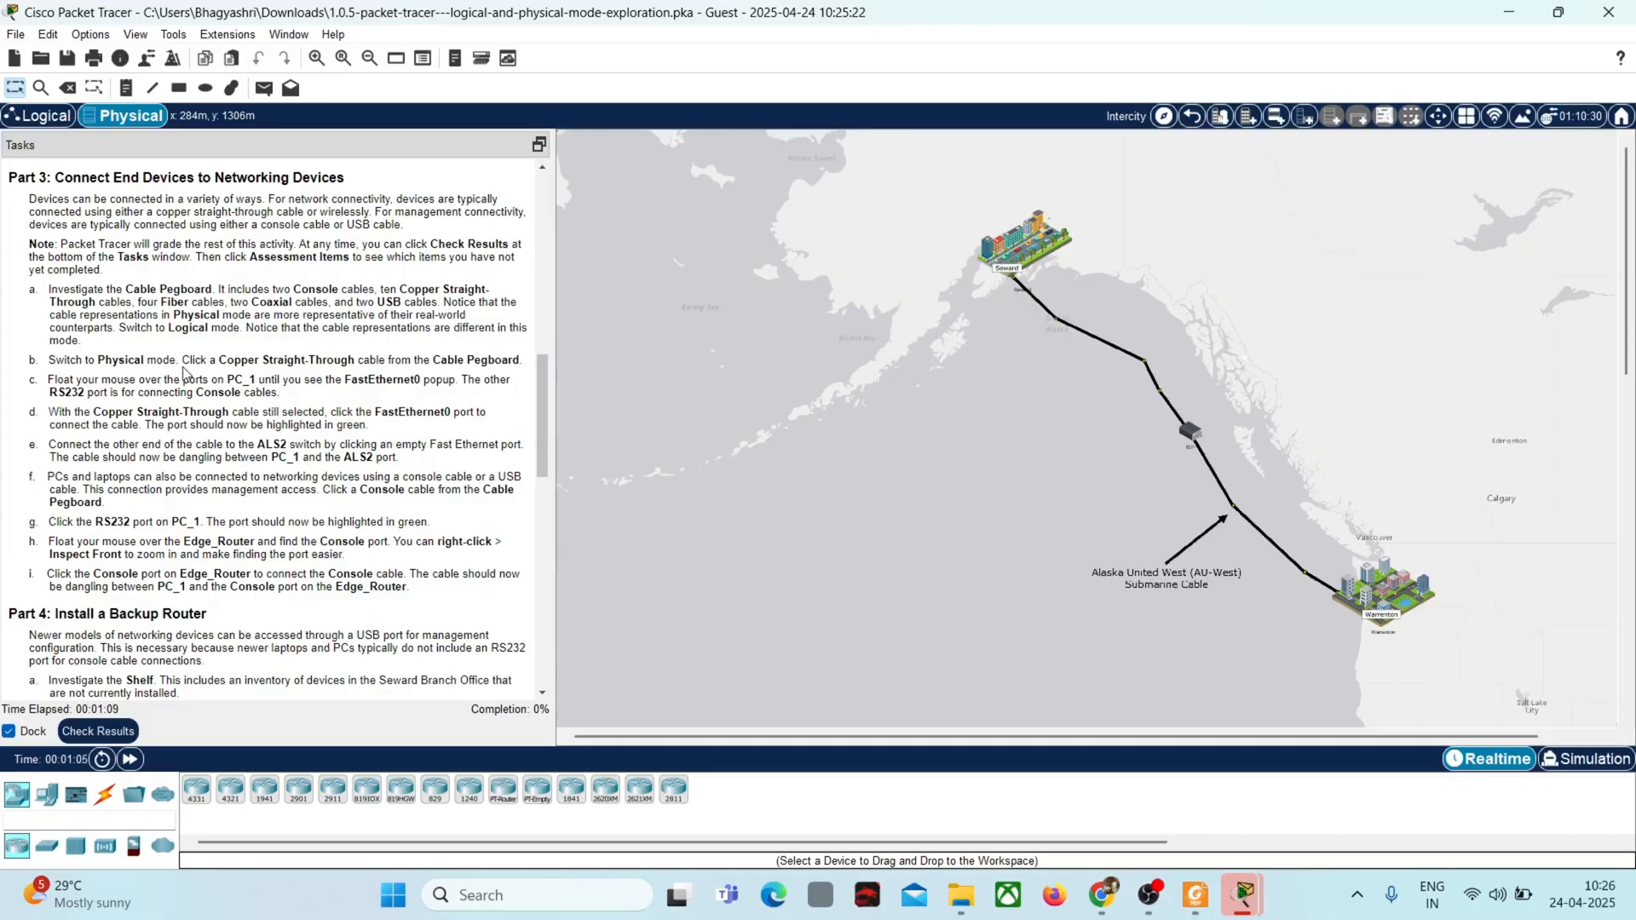
# Step: Go into Seward's Branch Office and open the Branch Office Wiring Closet
pyautogui.click(1039, 248)
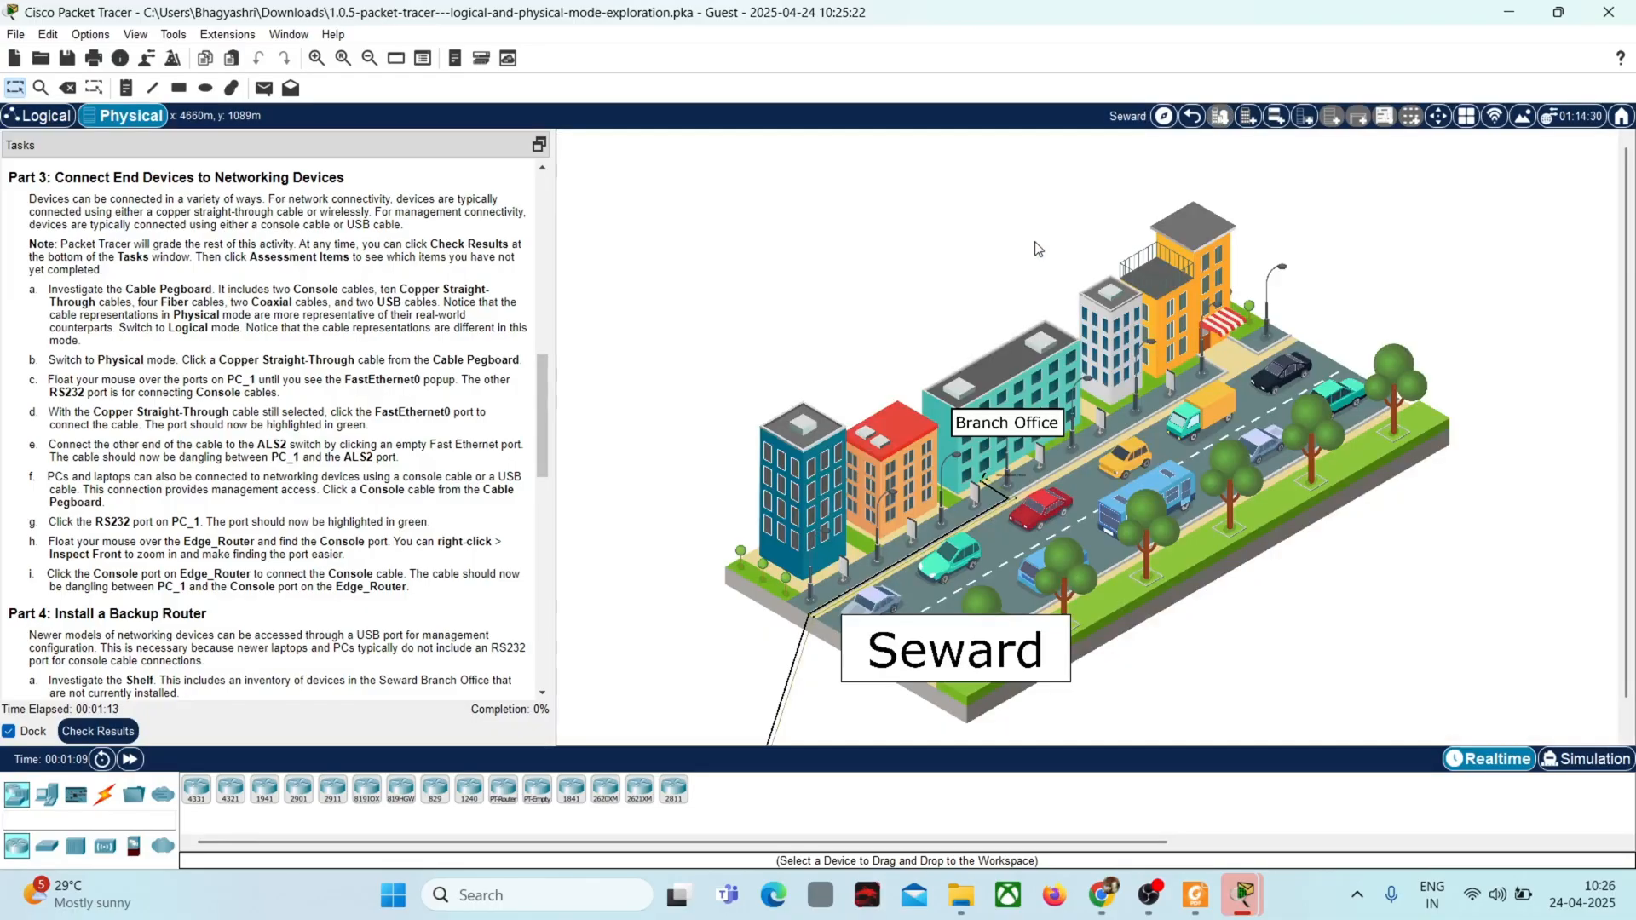
pyautogui.click(1017, 426)
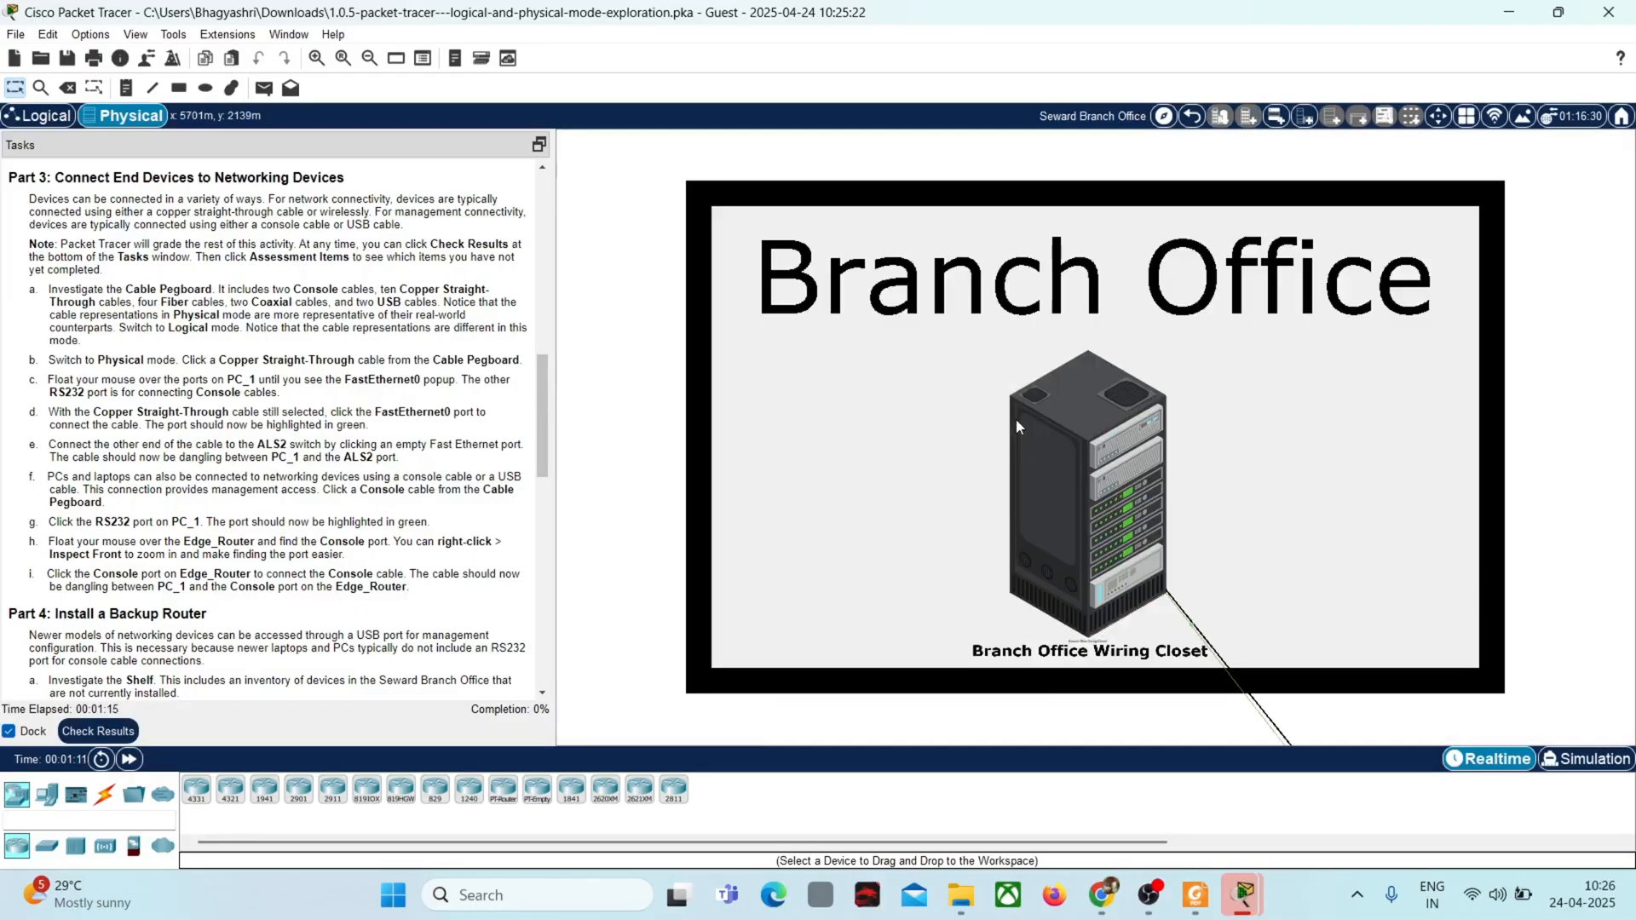
pyautogui.click(1067, 462)
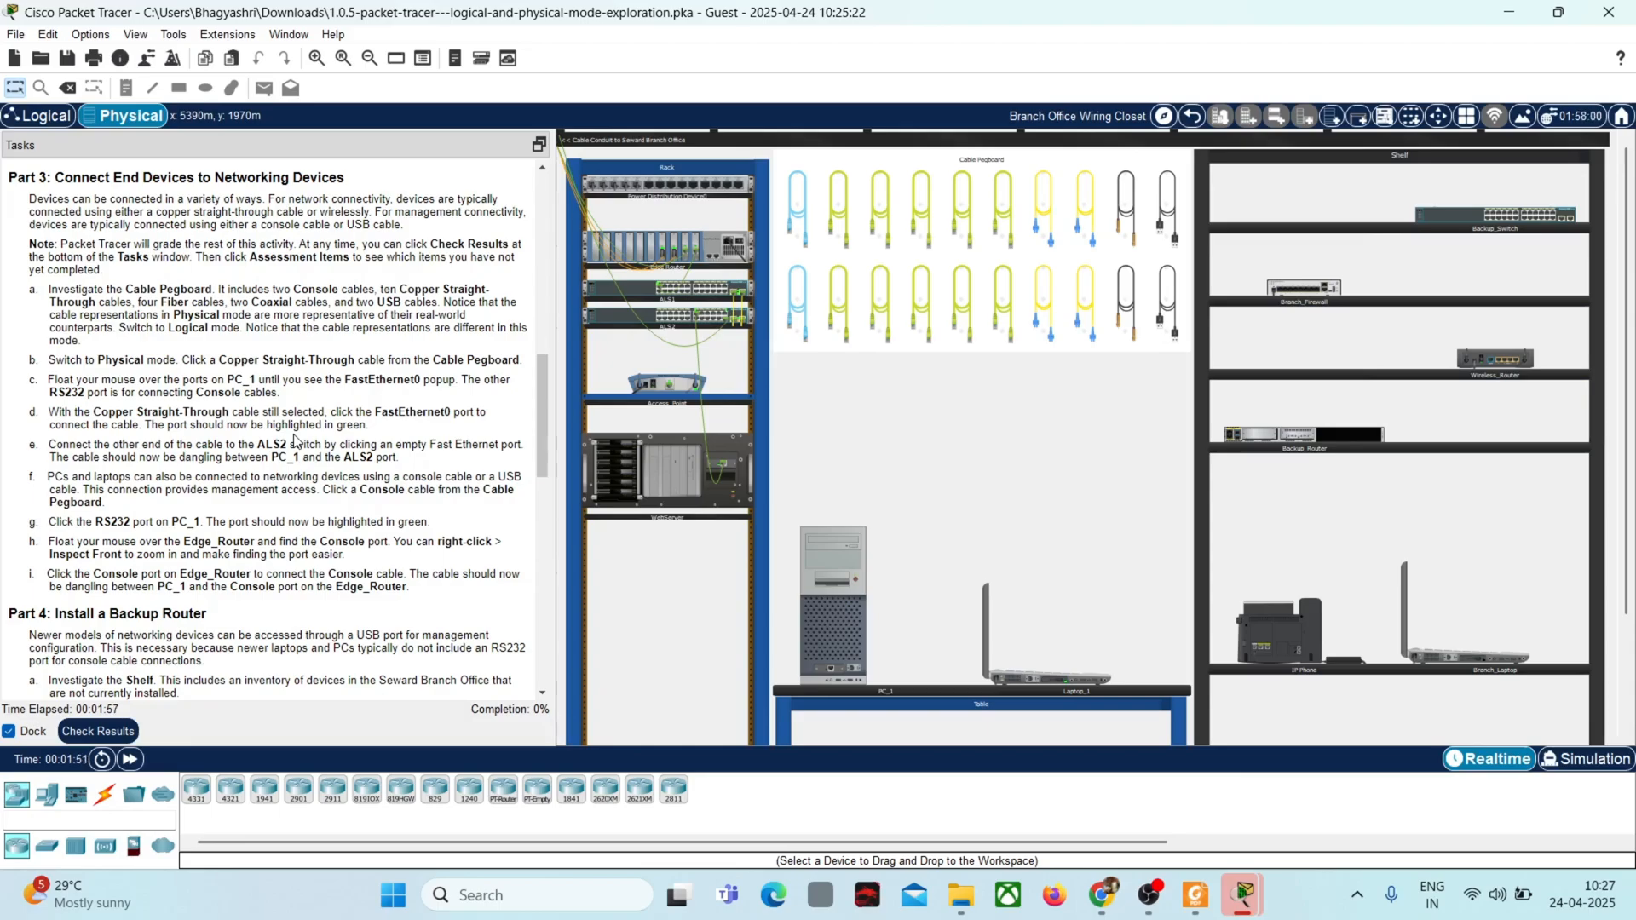
# Step: Plug one end of a Copper Straight-Through cable from the Cable Pegboard into PC_1's FastEthernet0 port
pyautogui.click(838, 320)
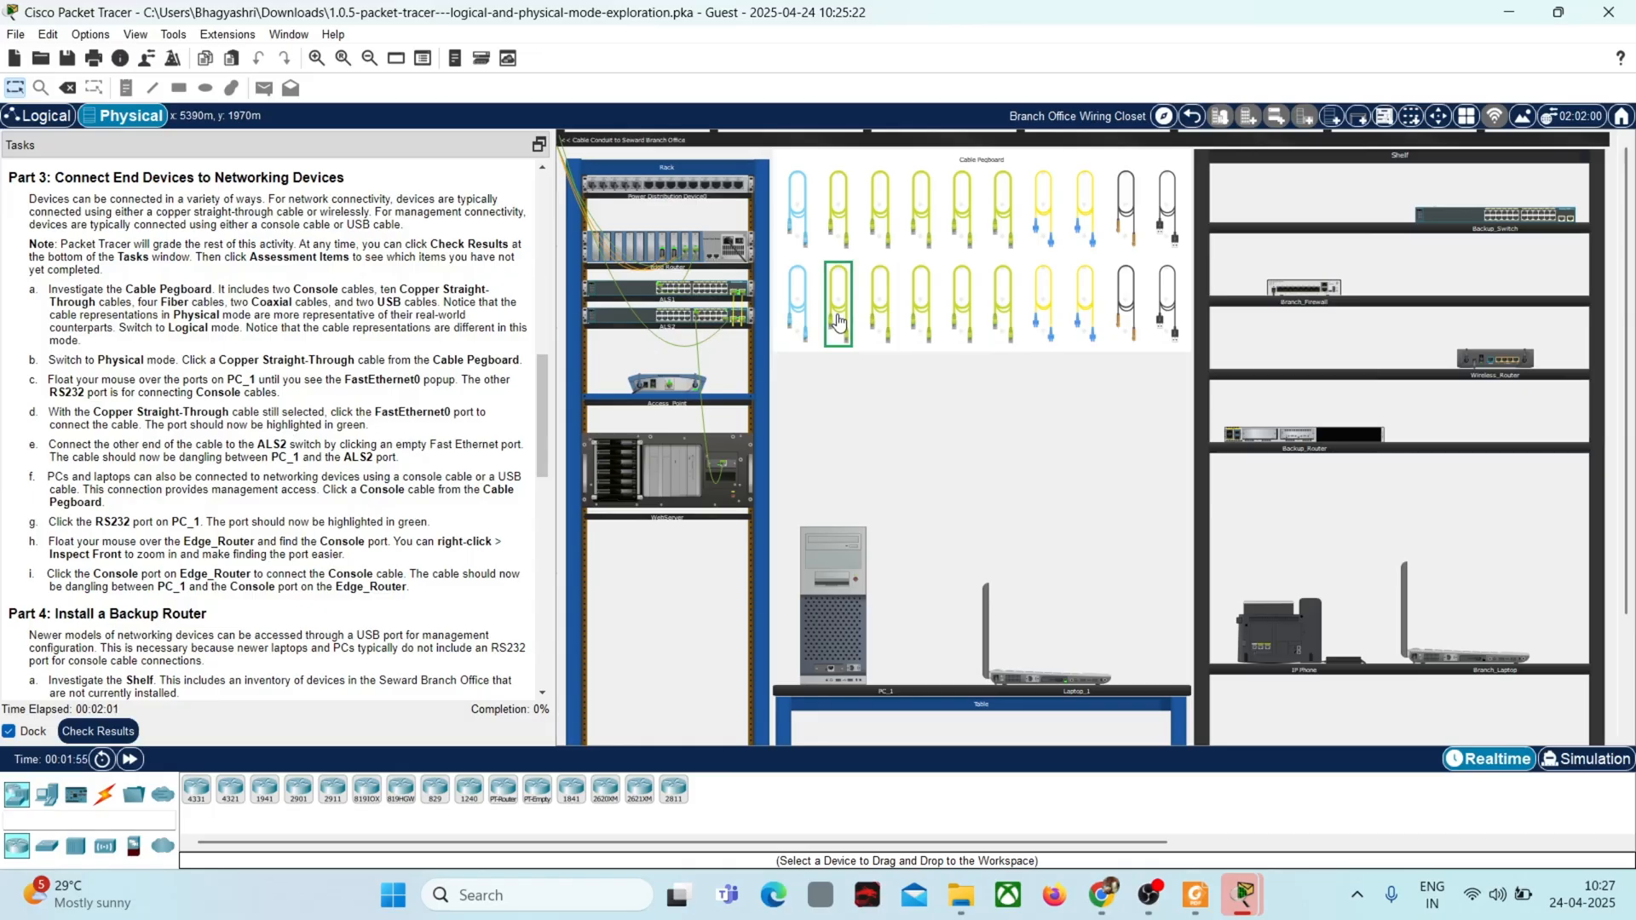
pyautogui.click(832, 668)
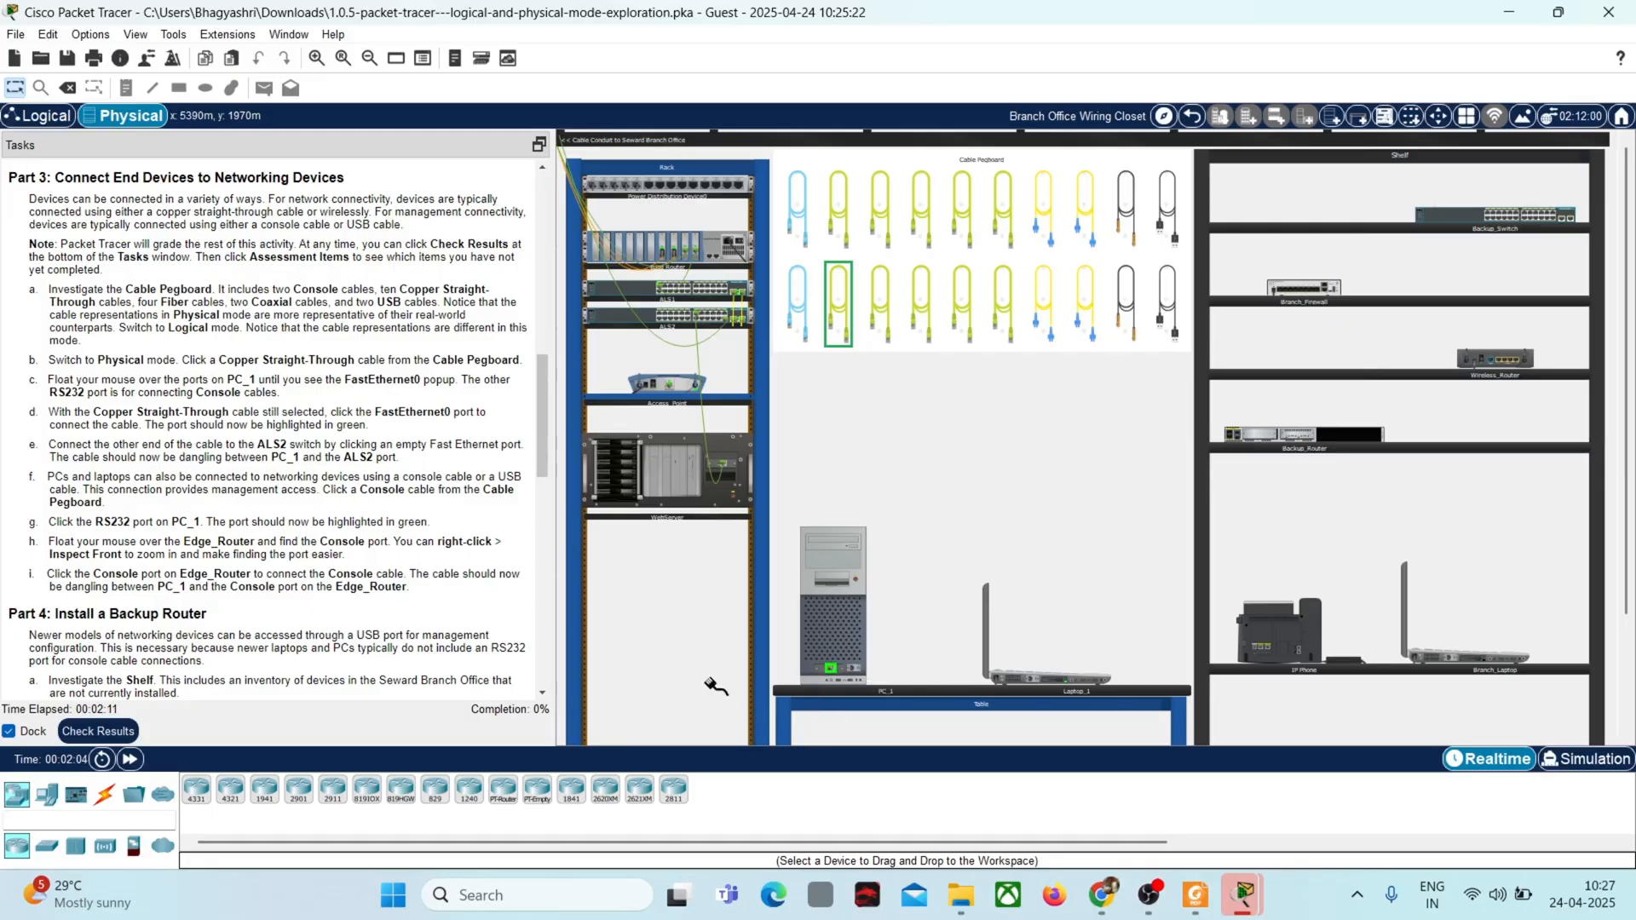
# Step: Examine the ports on the front of the ALS2 switch in an enlarged view
pyautogui.rightClick(623, 321)
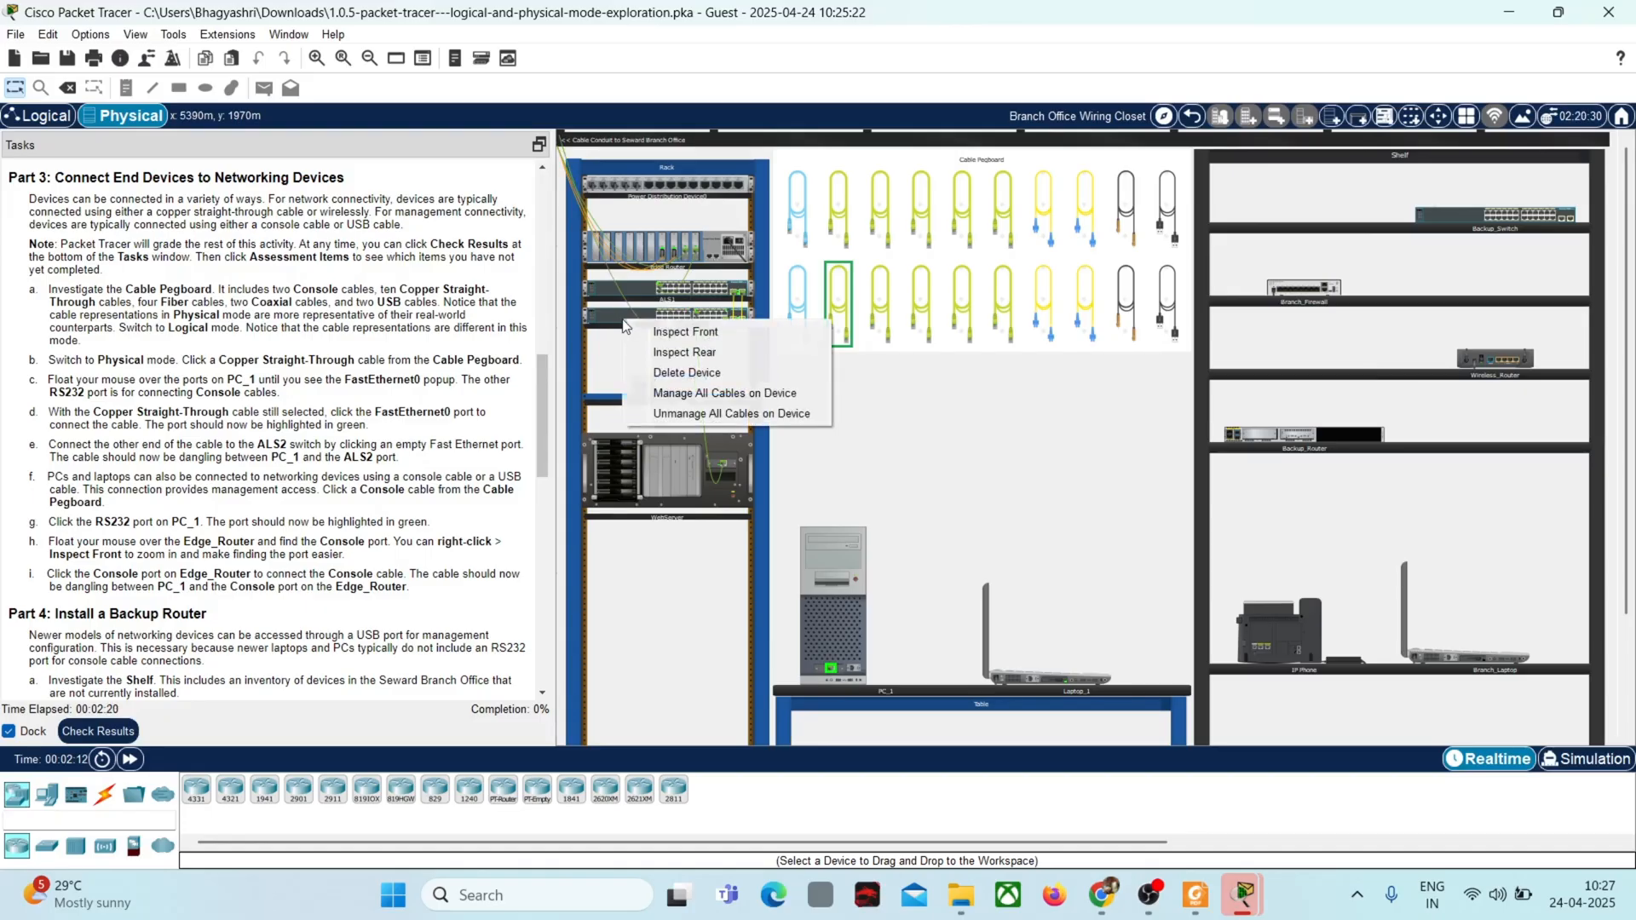
pyautogui.click(697, 333)
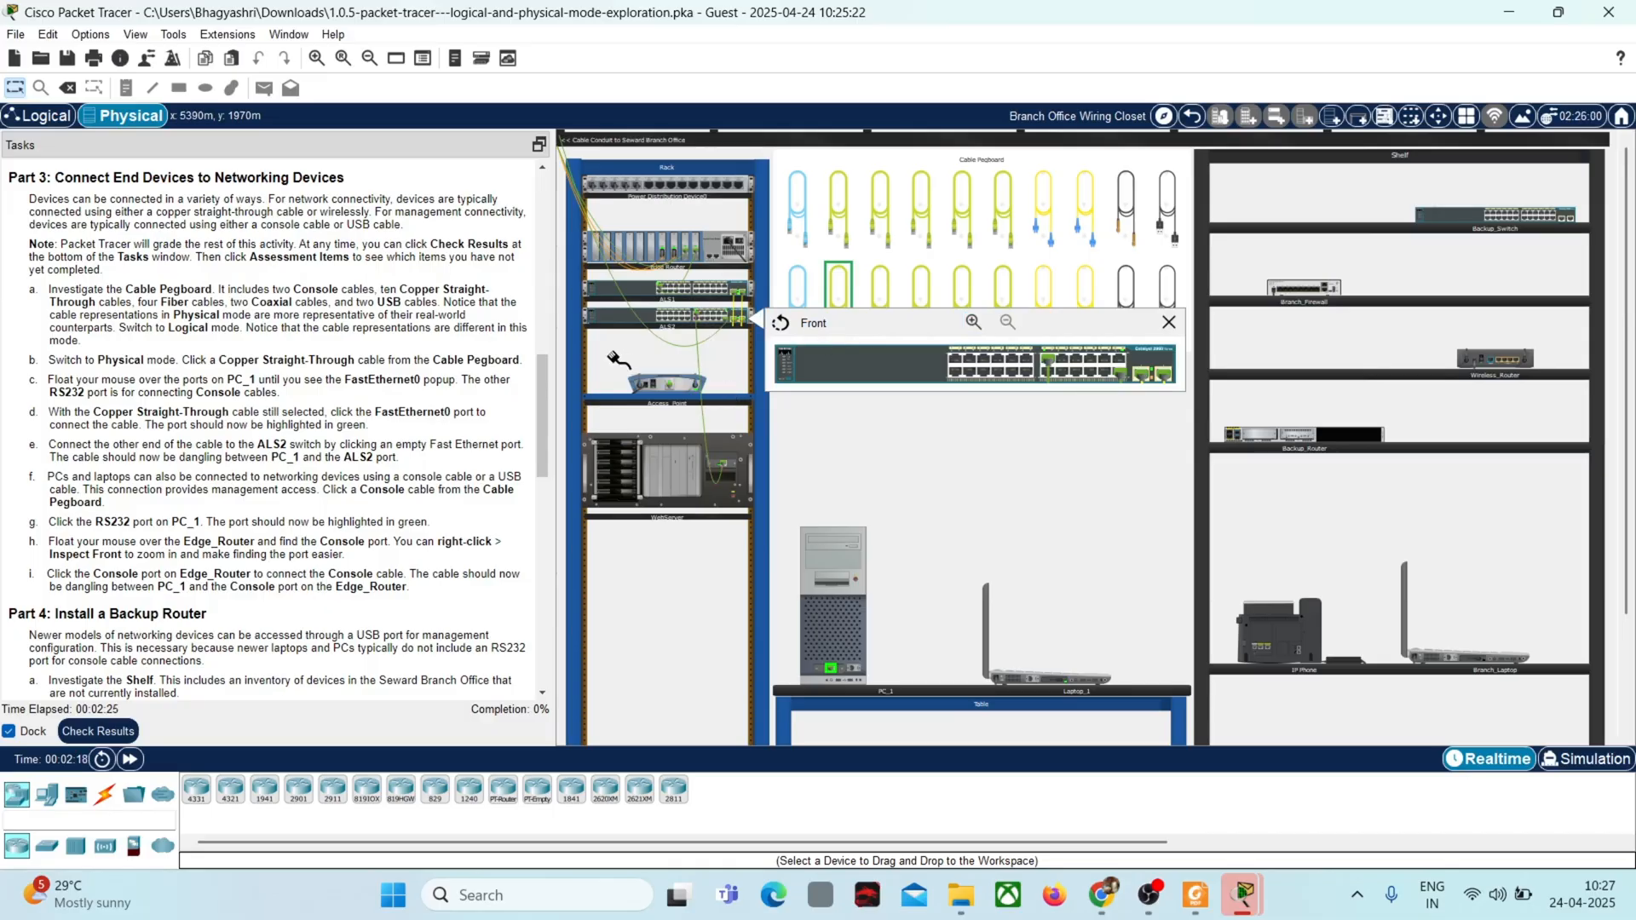
pyautogui.click(1171, 324)
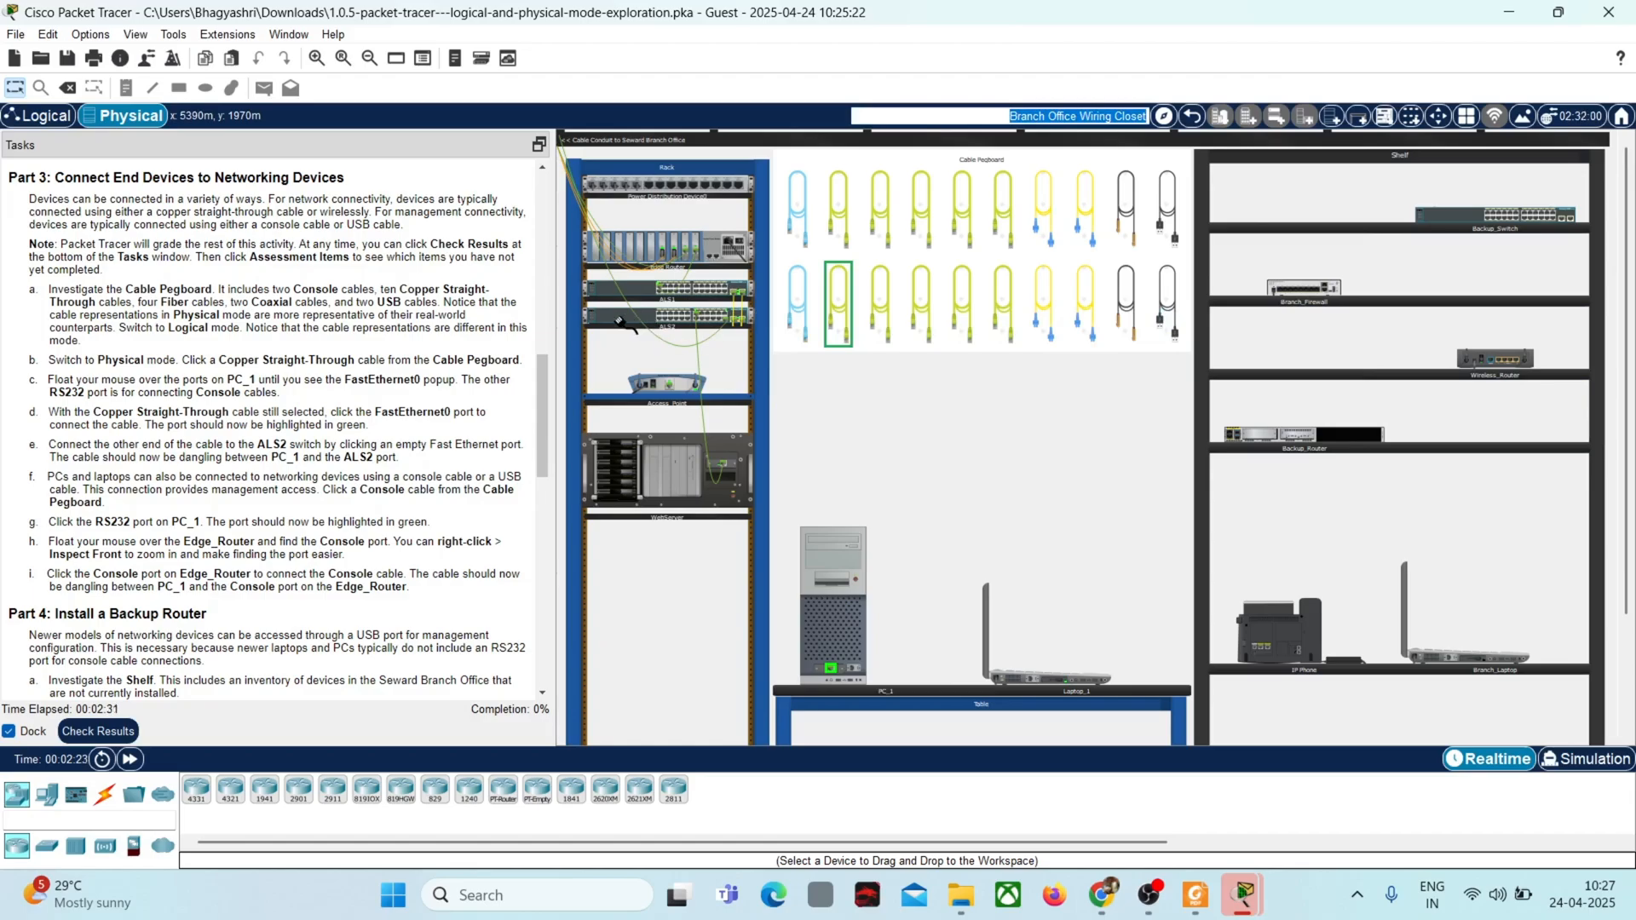
pyautogui.rightClick(684, 321)
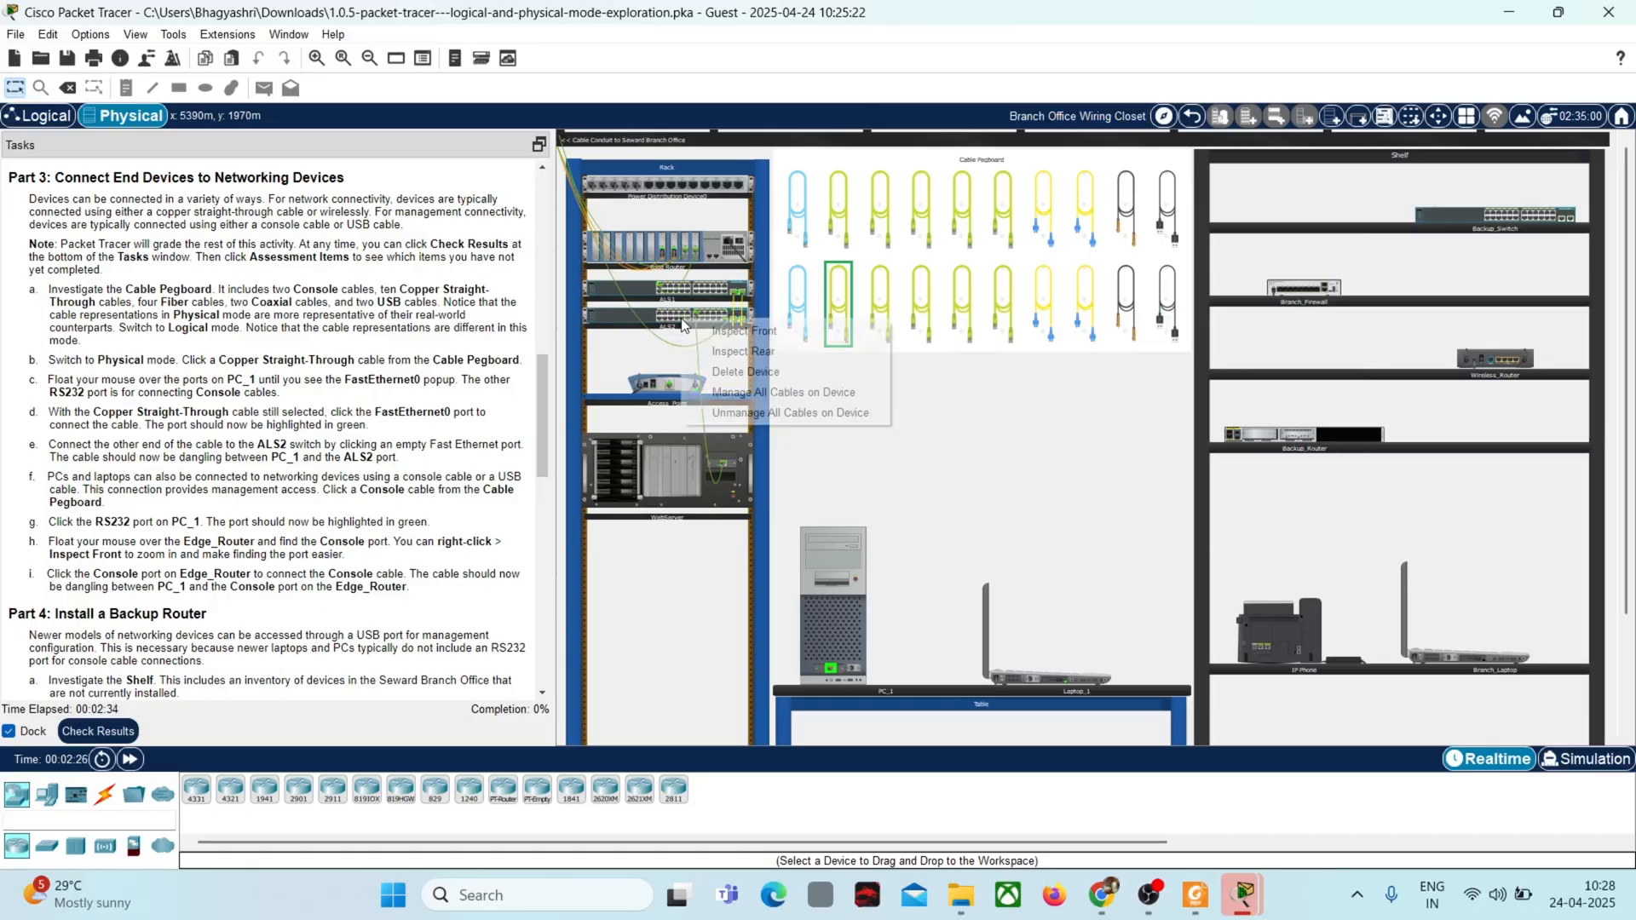
pyautogui.click(728, 329)
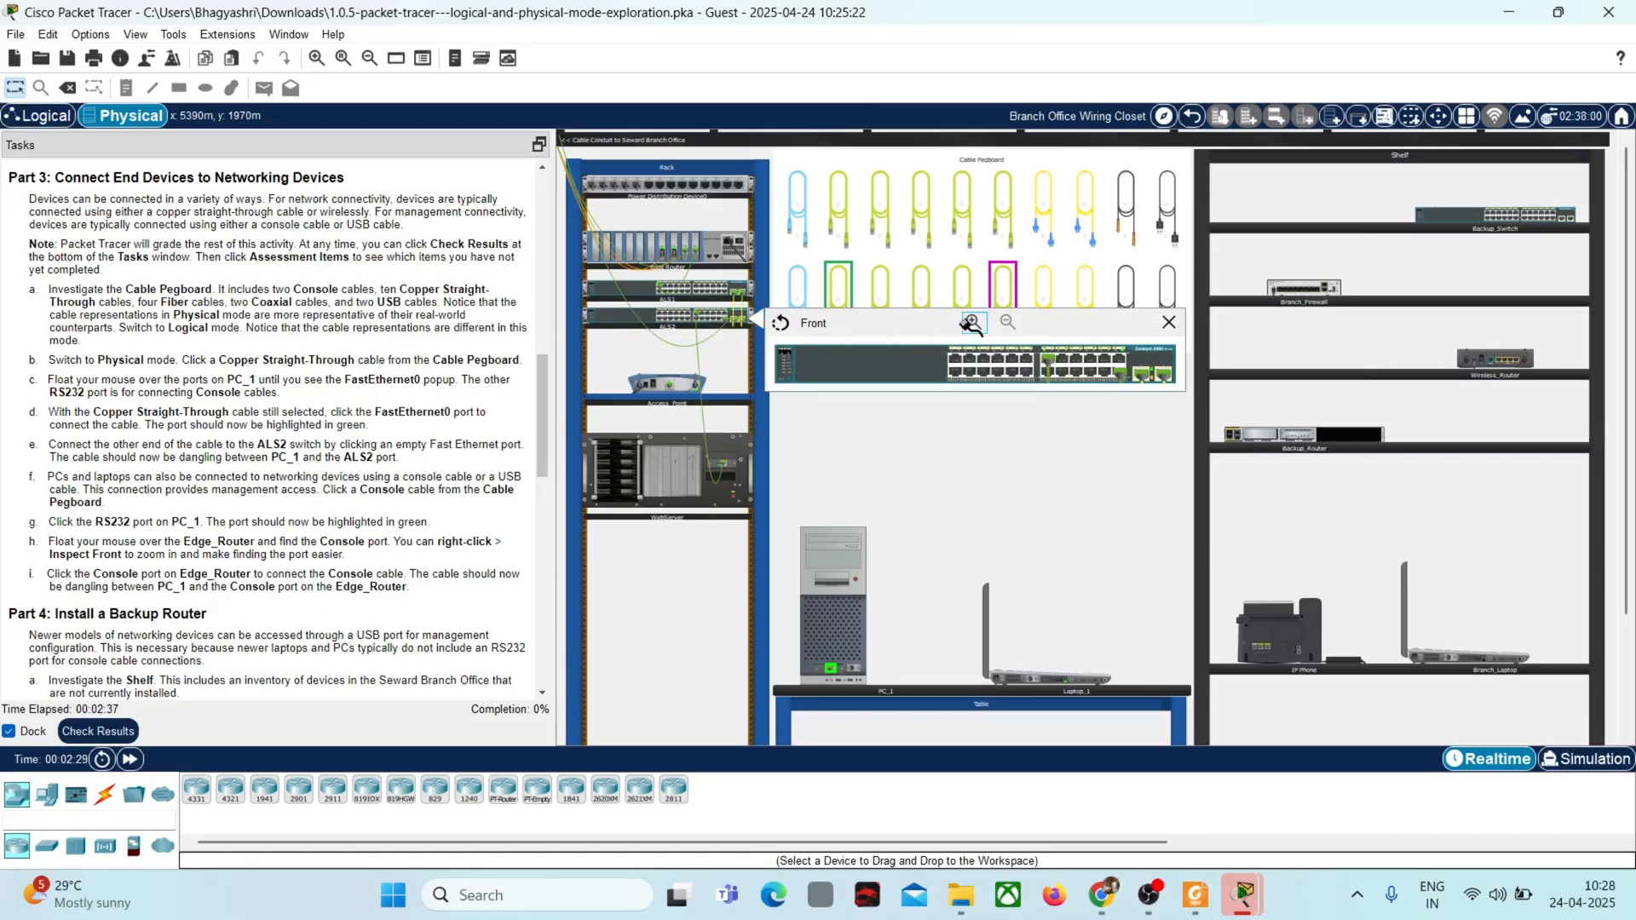
pyautogui.click(971, 324)
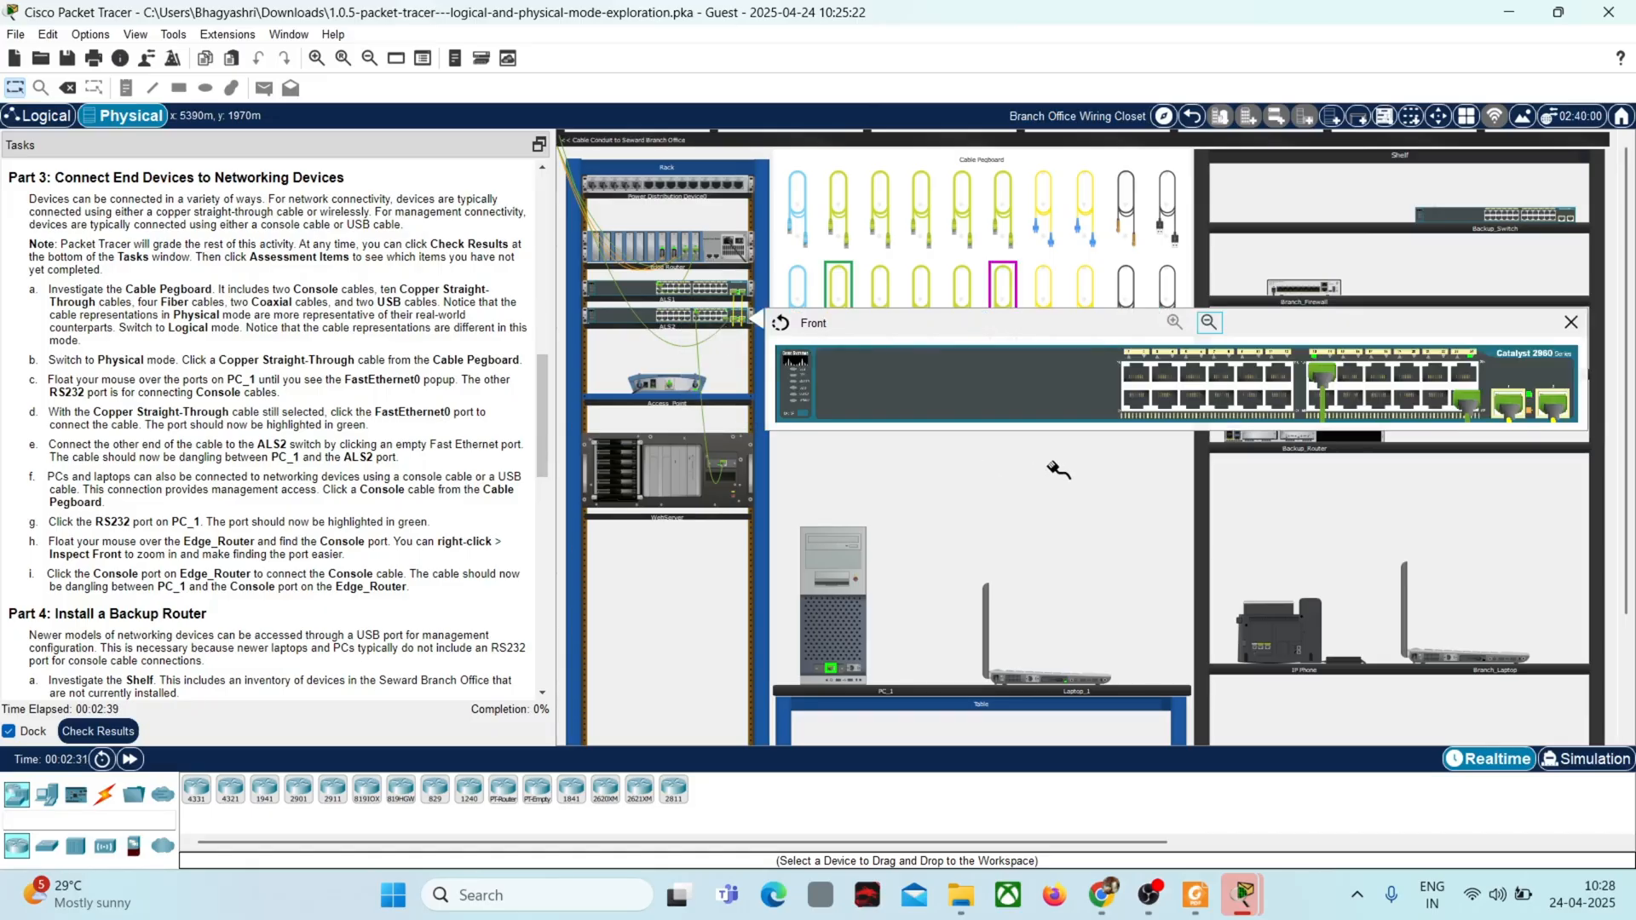
pyautogui.click(1135, 375)
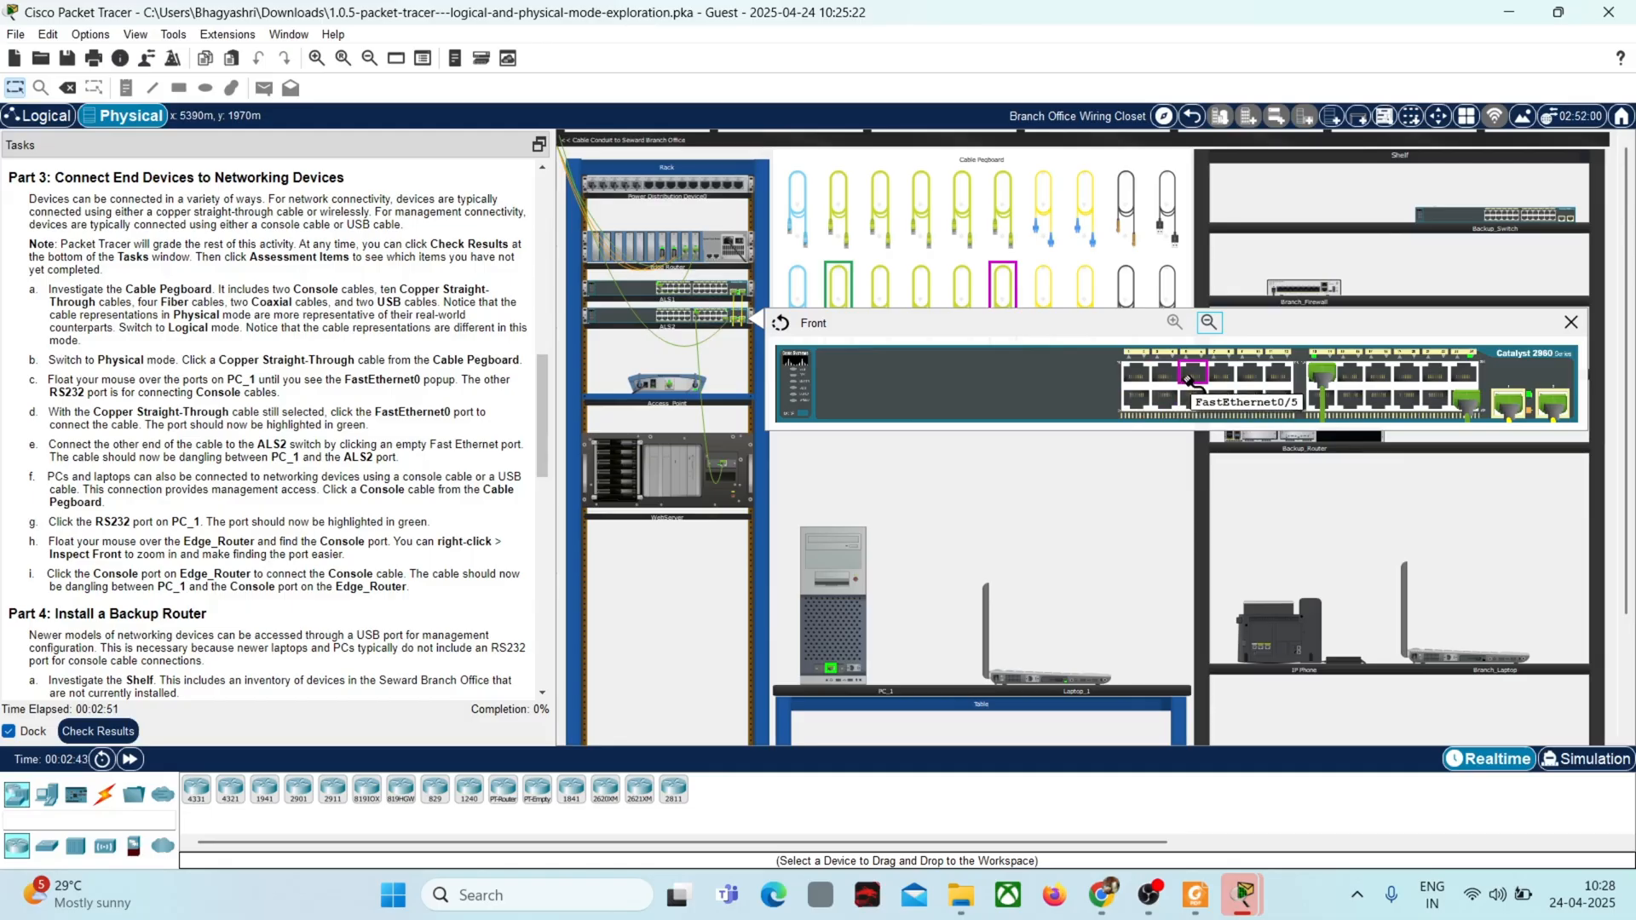
pyautogui.click(1555, 409)
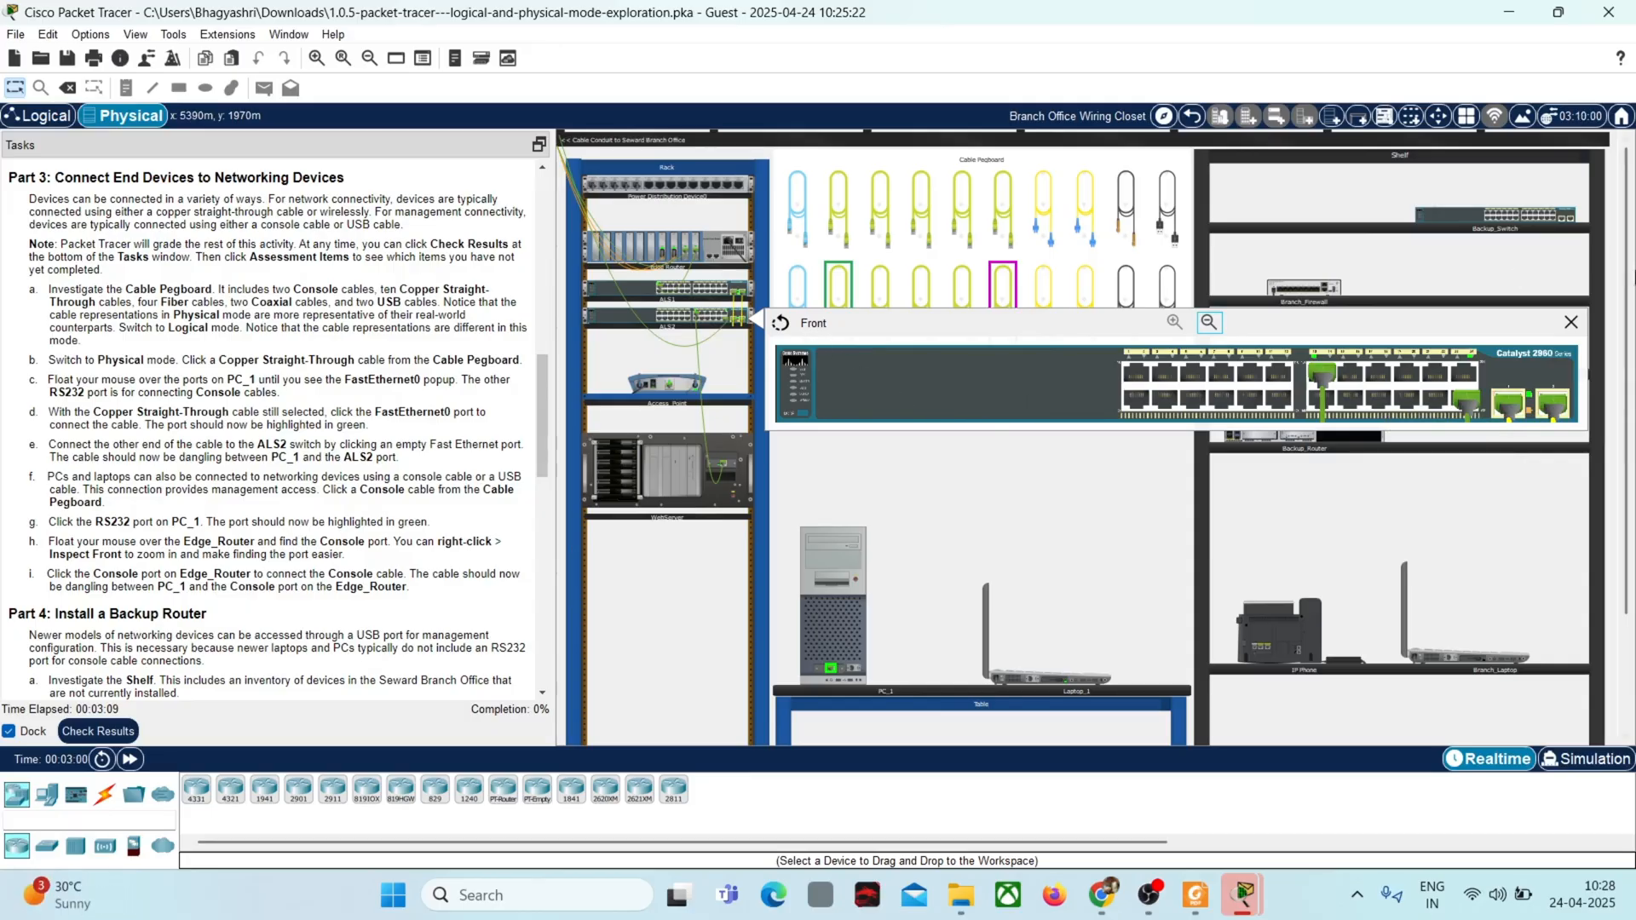
pyautogui.click(1573, 323)
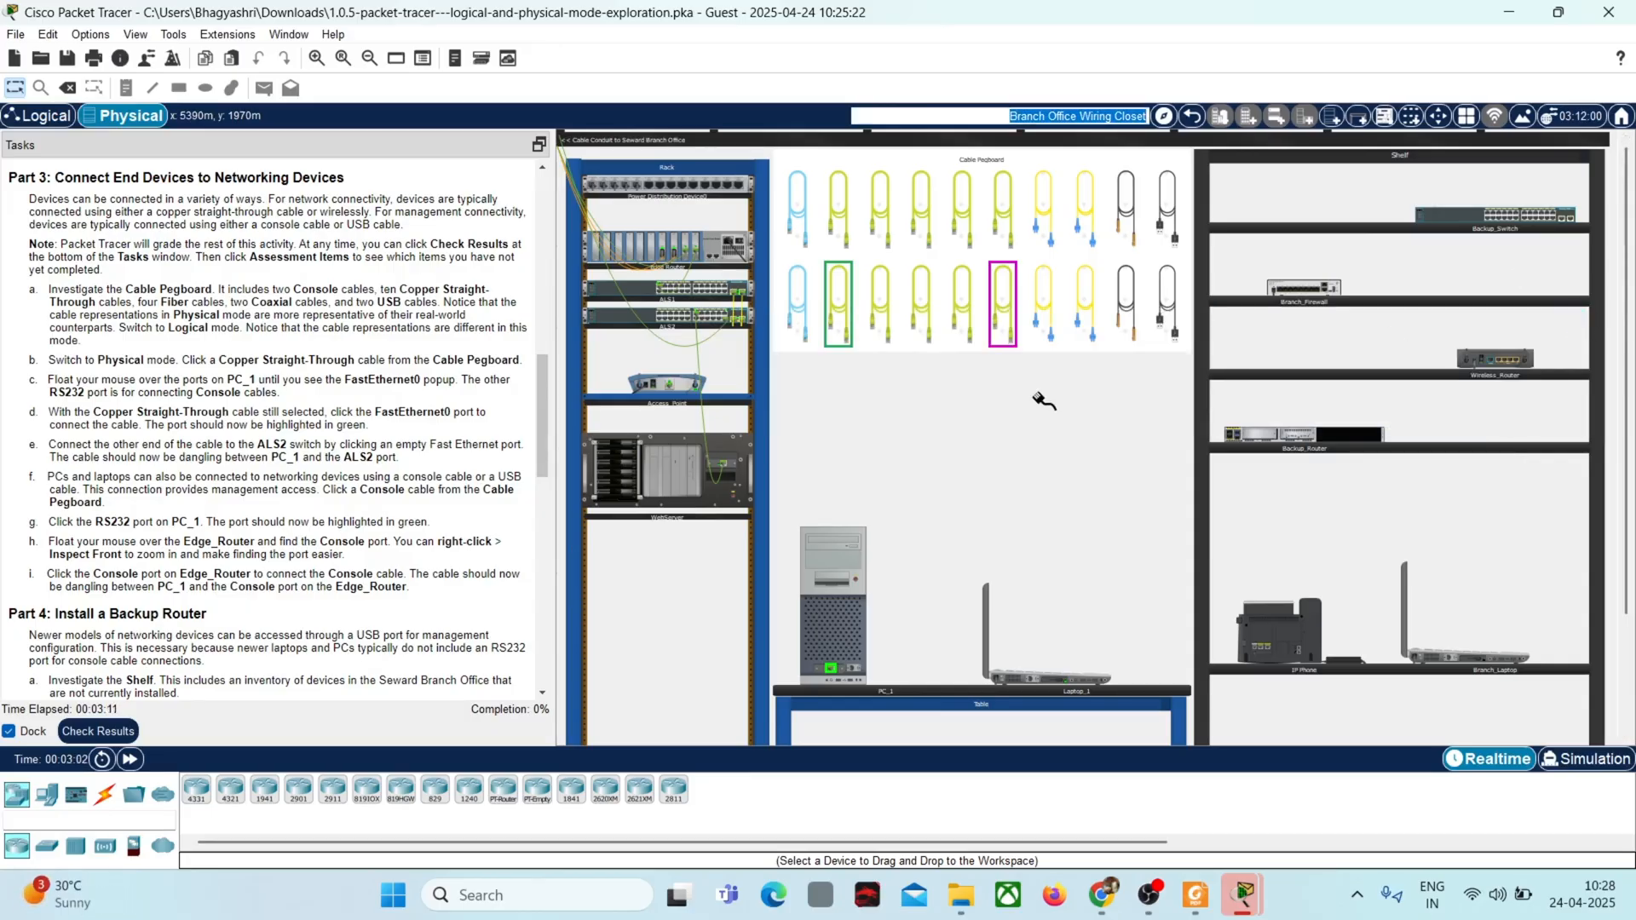
# Step: Inspect the rear of ALS2 and connect the cable's other end to an empty Fast Ethernet port on that switch
pyautogui.rightClick(715, 322)
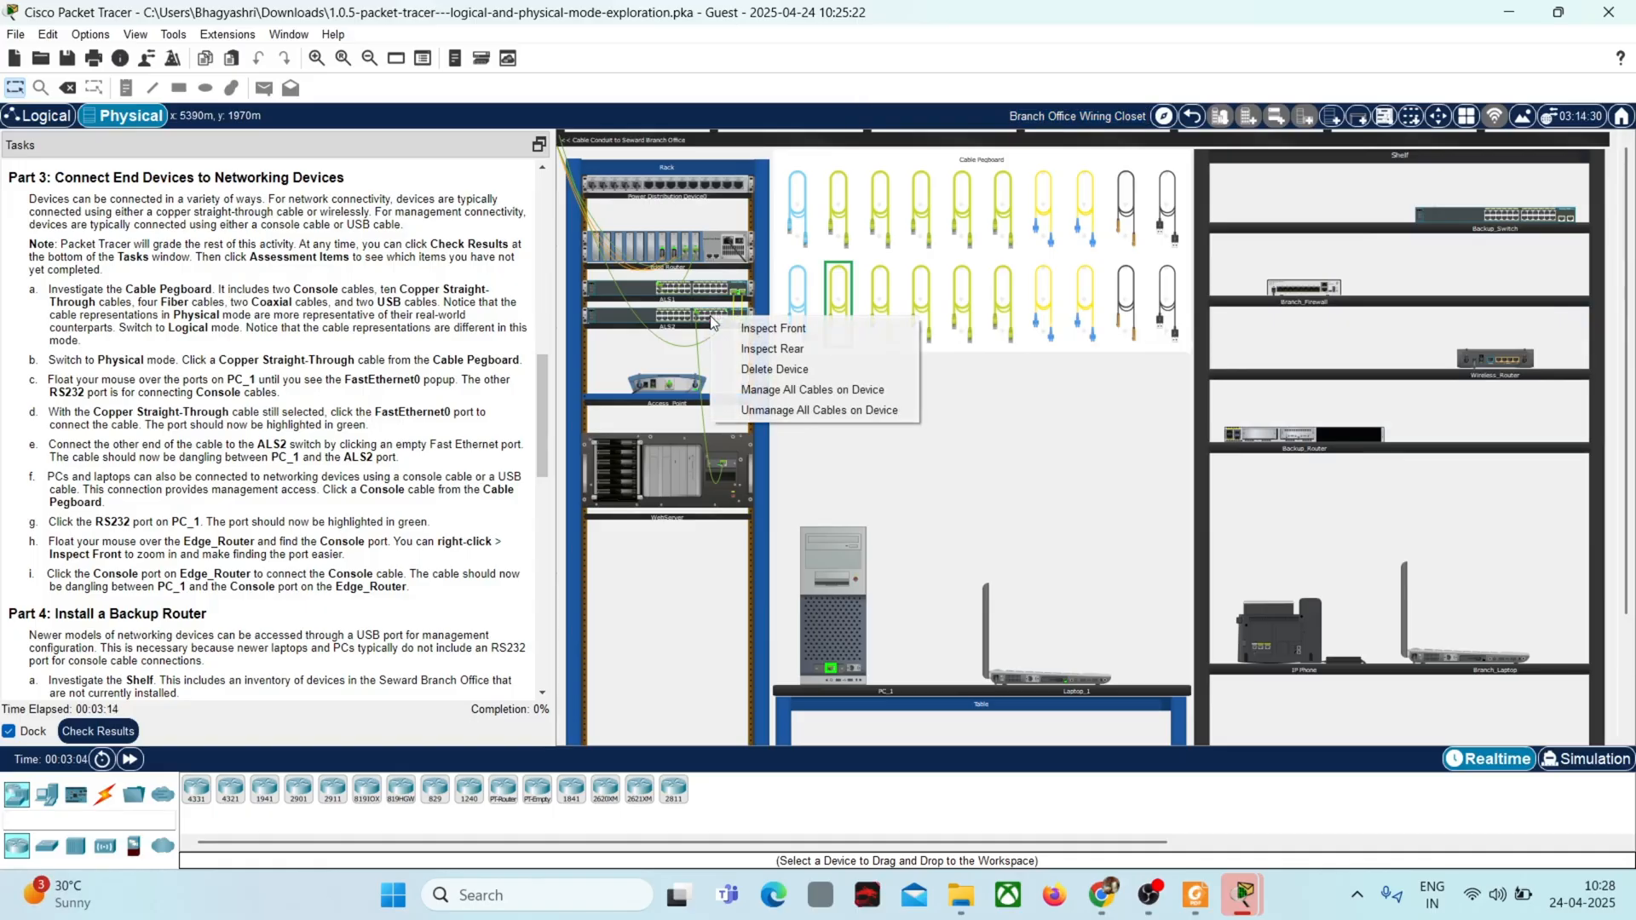
pyautogui.click(768, 349)
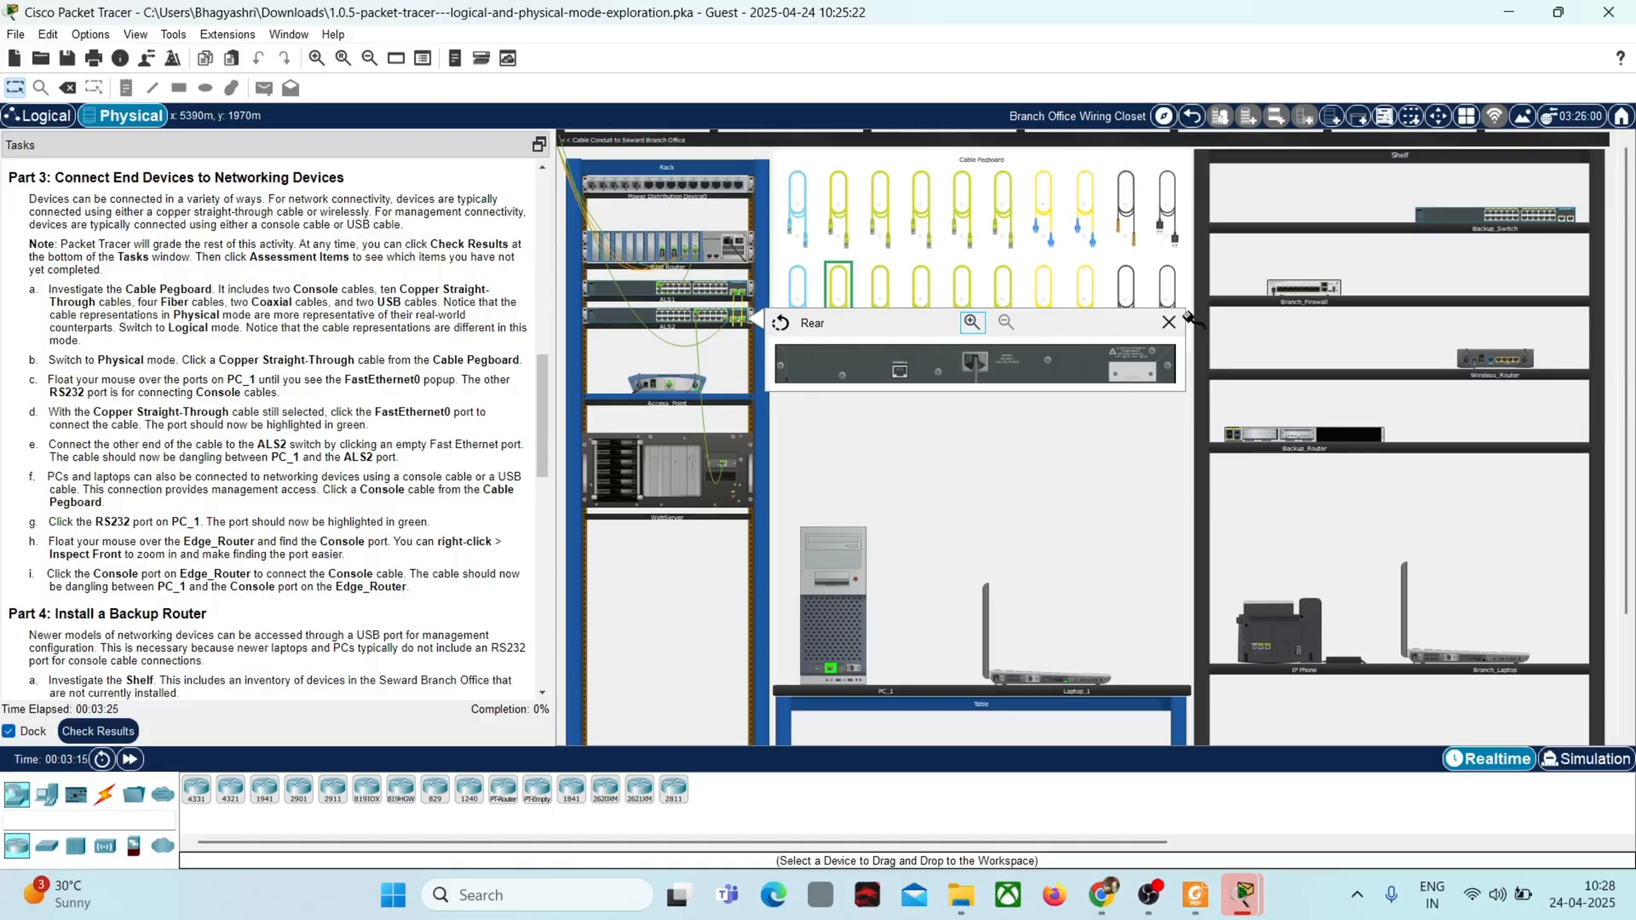
pyautogui.click(972, 323)
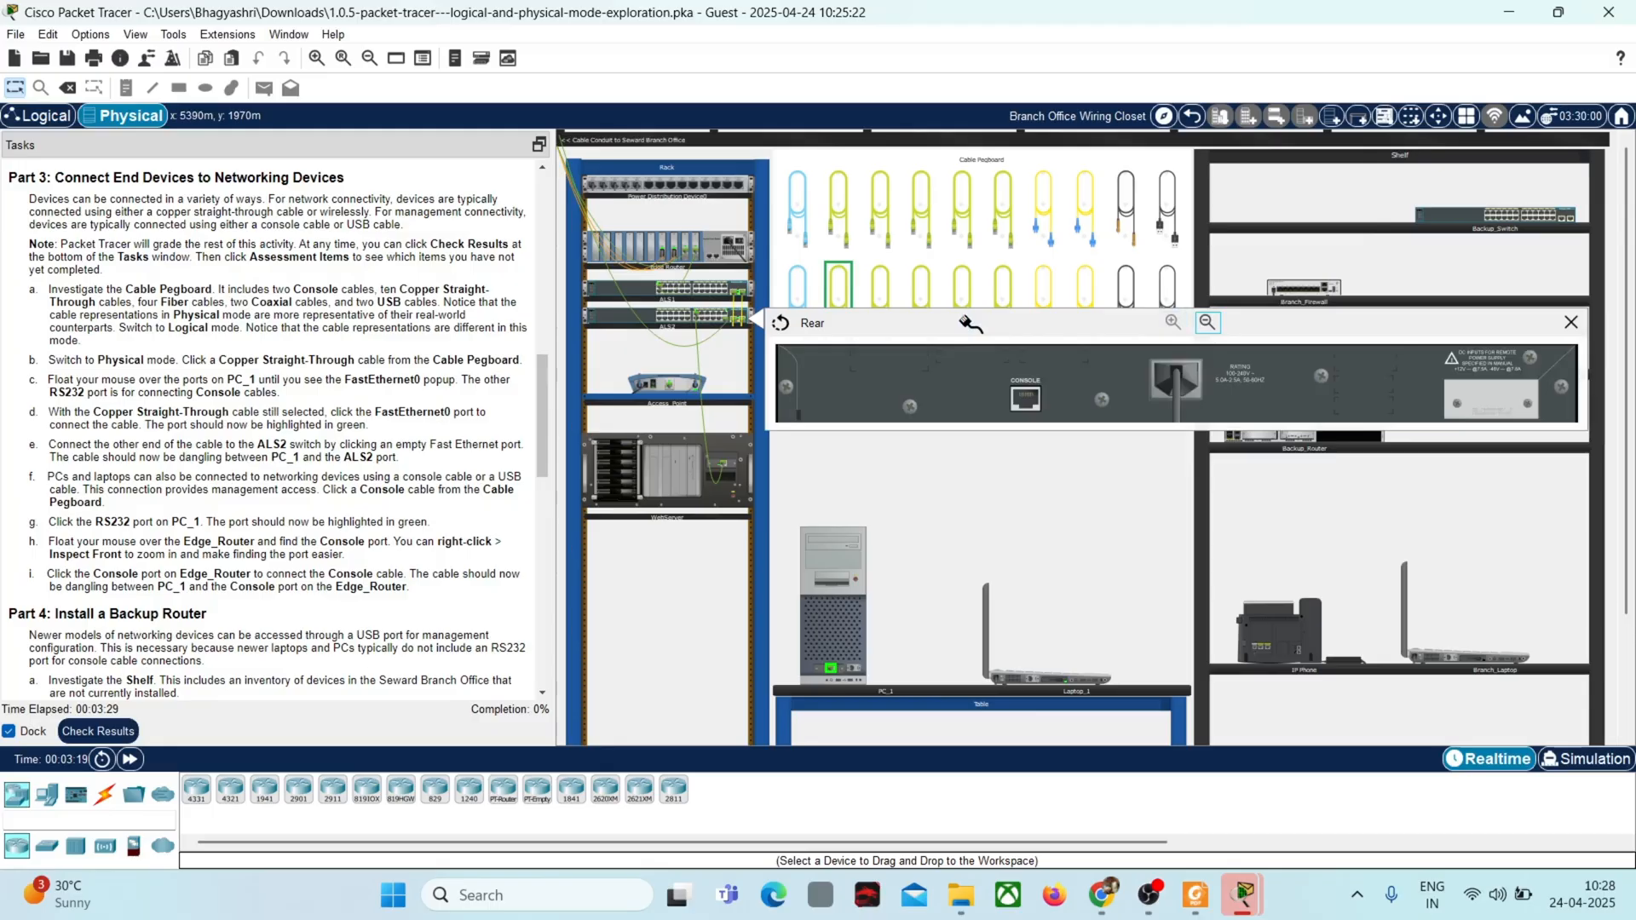
pyautogui.click(1571, 323)
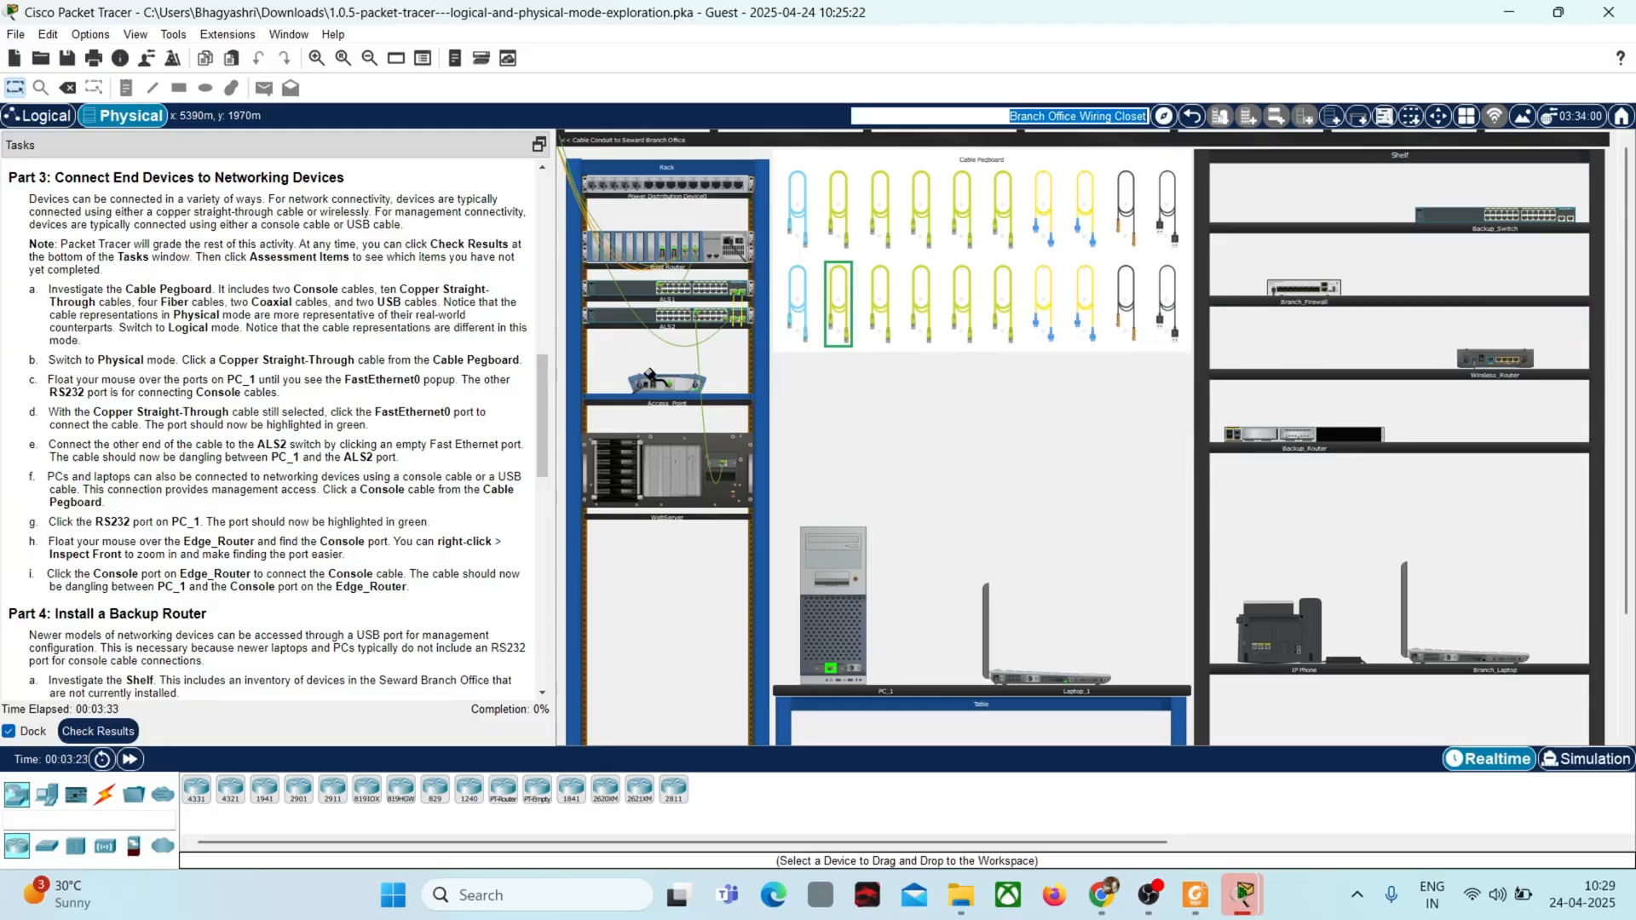
pyautogui.click(679, 318)
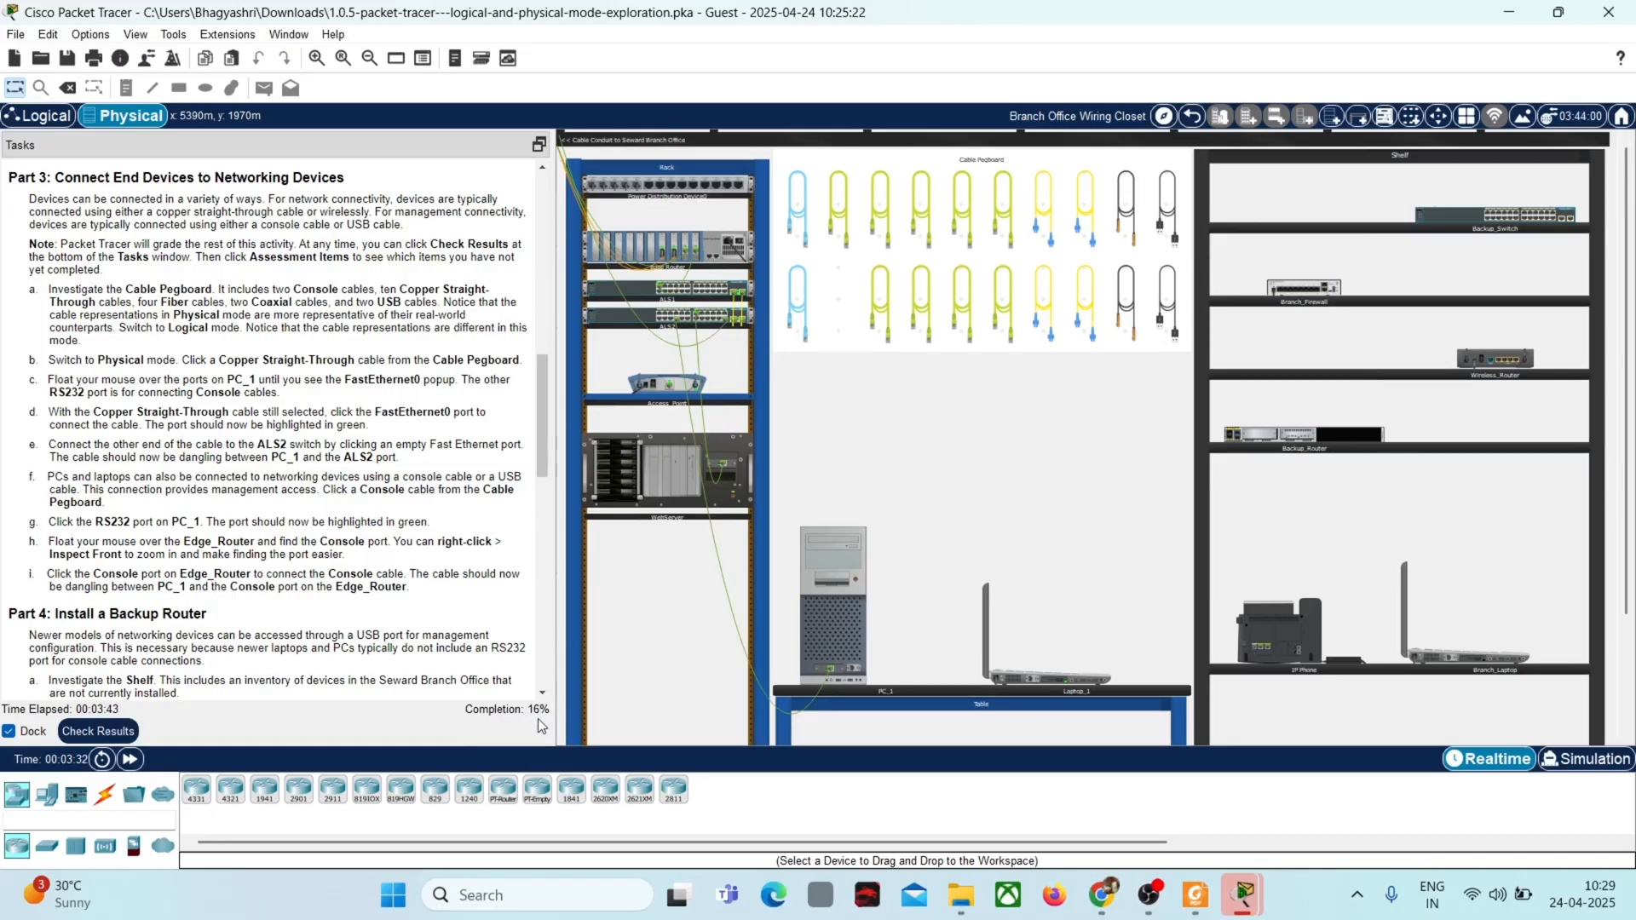
# Step: Check the activity results, review the assessment items, and return to the wiring closet
pyautogui.click(126, 735)
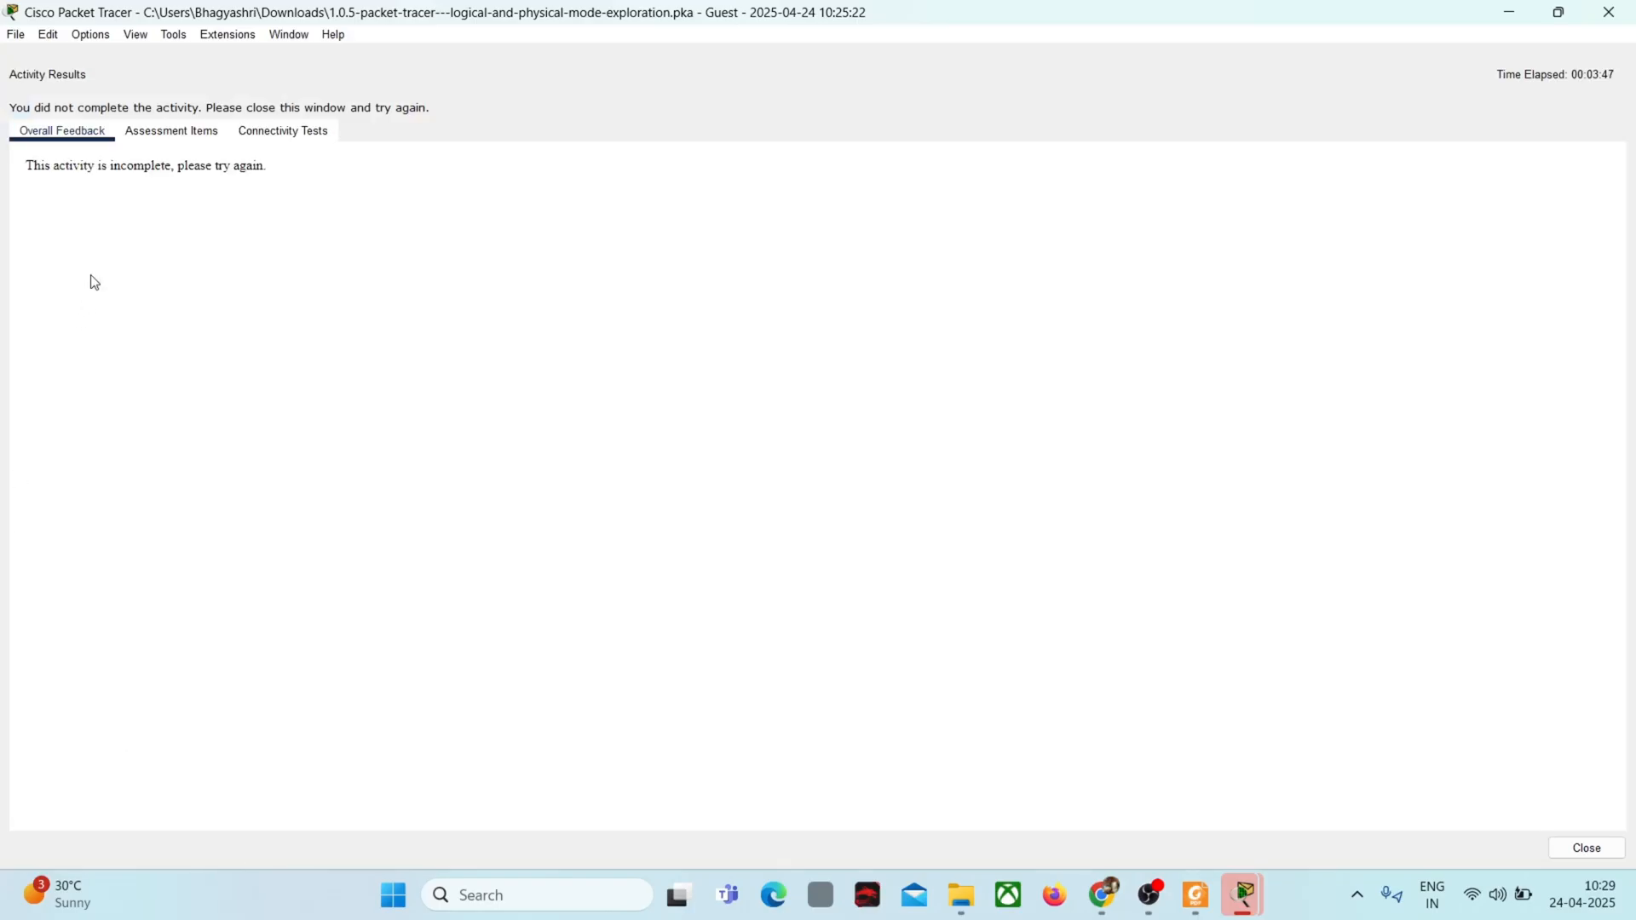
pyautogui.click(195, 133)
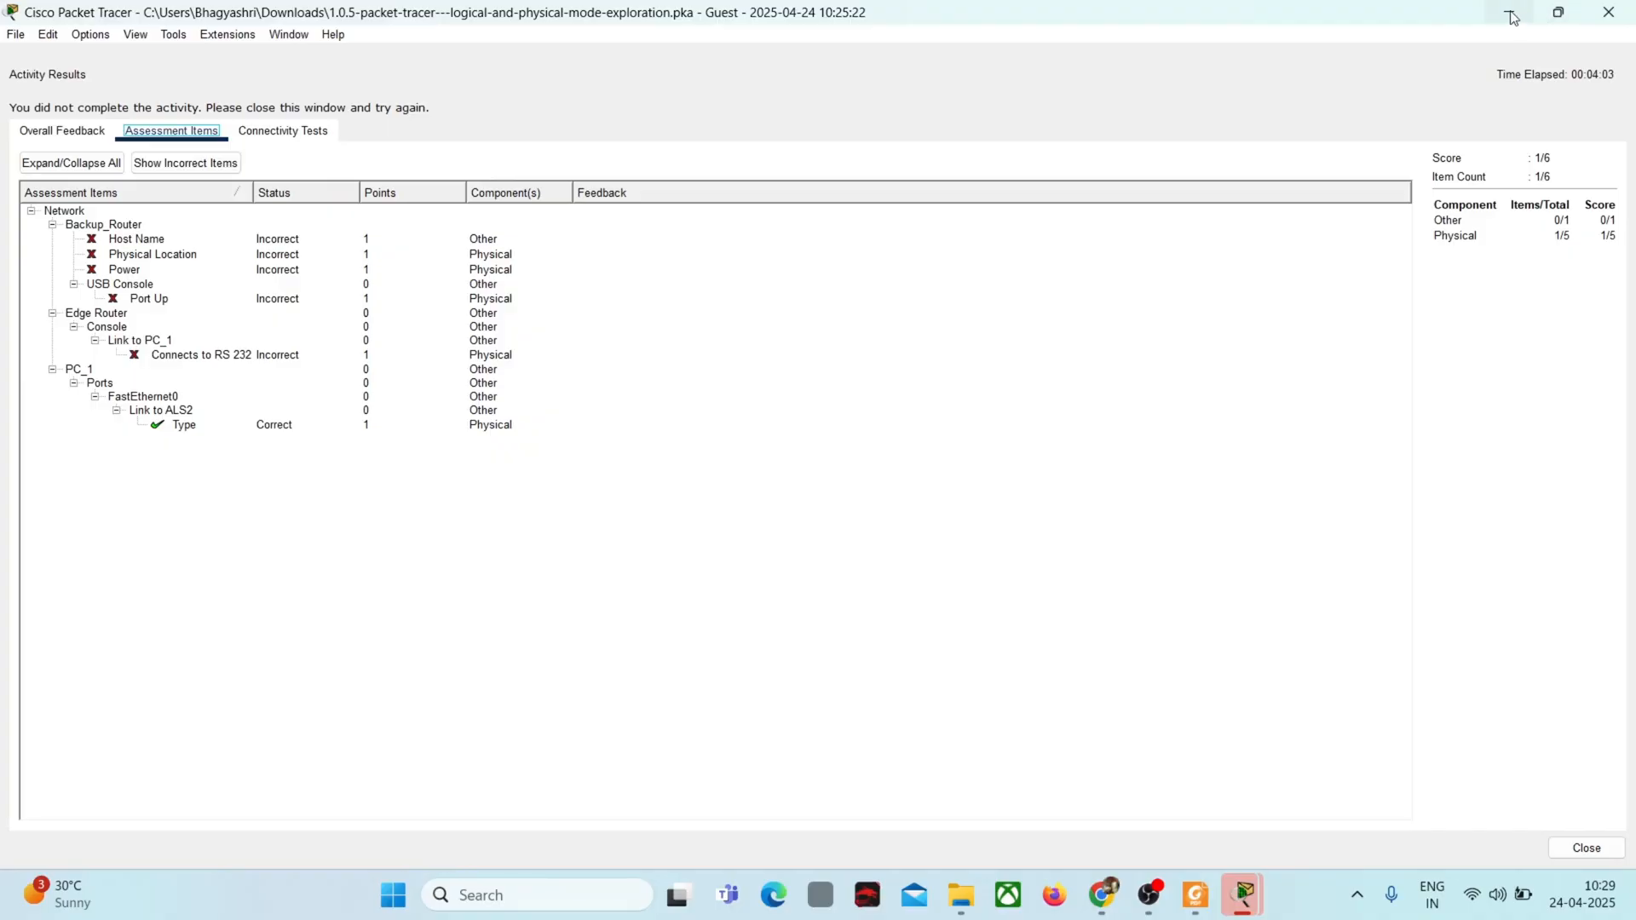
pyautogui.click(1607, 12)
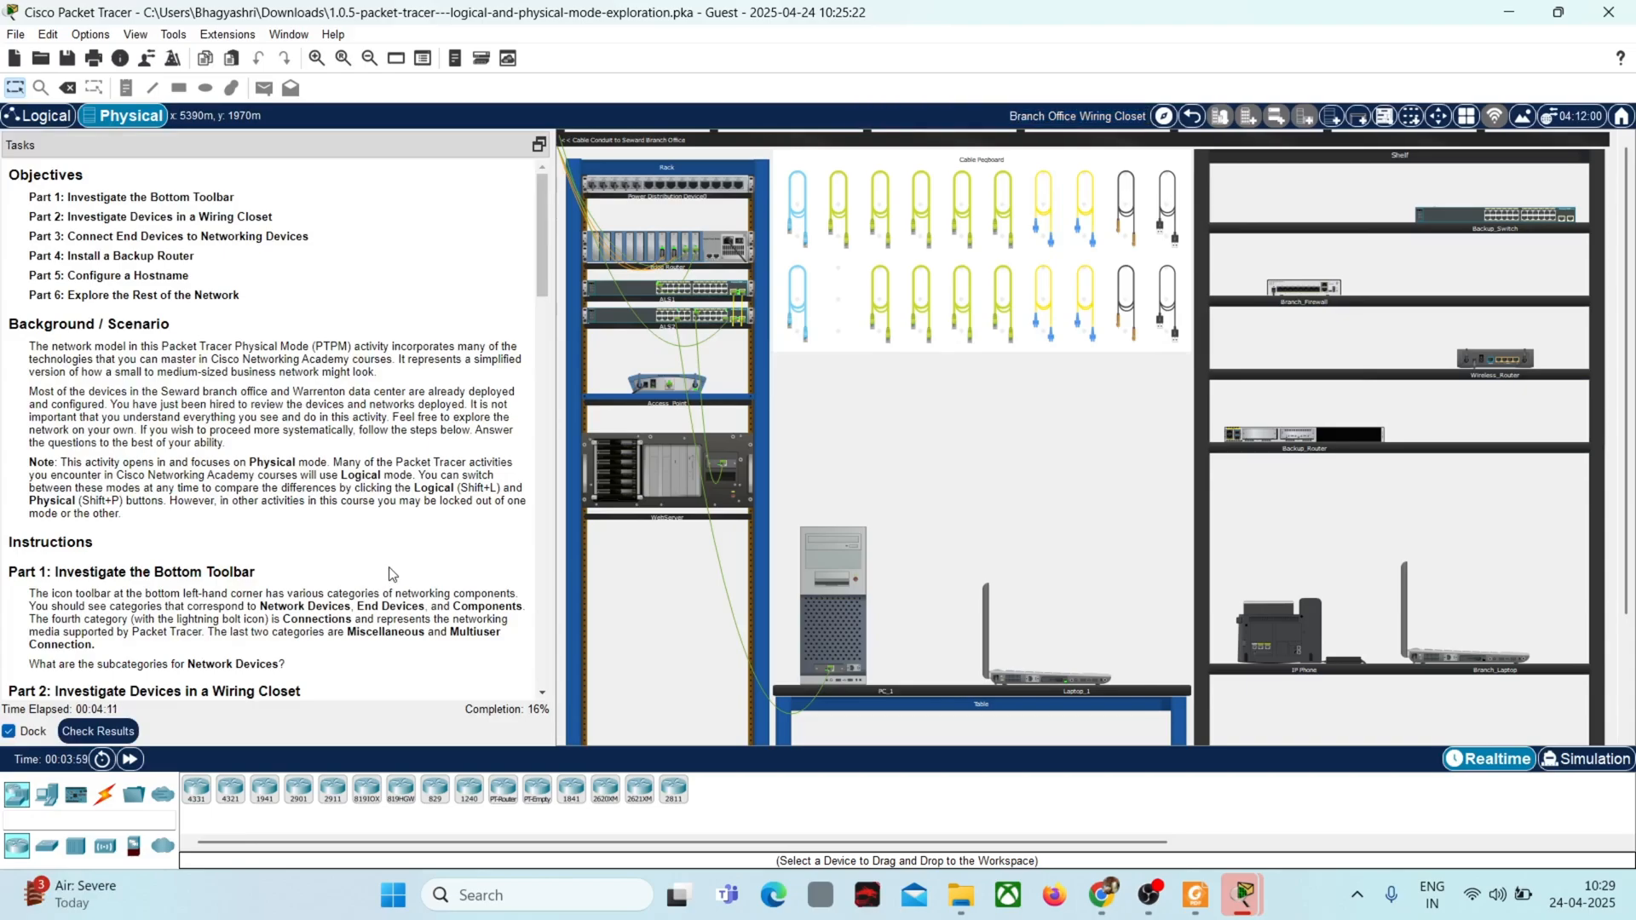
# Step: Following Part 3 of the instructions, plug a Console cable from the Cable Pegboard into PC_1's RS232 port
pyautogui.scroll(-6, 388, 573)
pyautogui.scroll(-9, 390, 574)
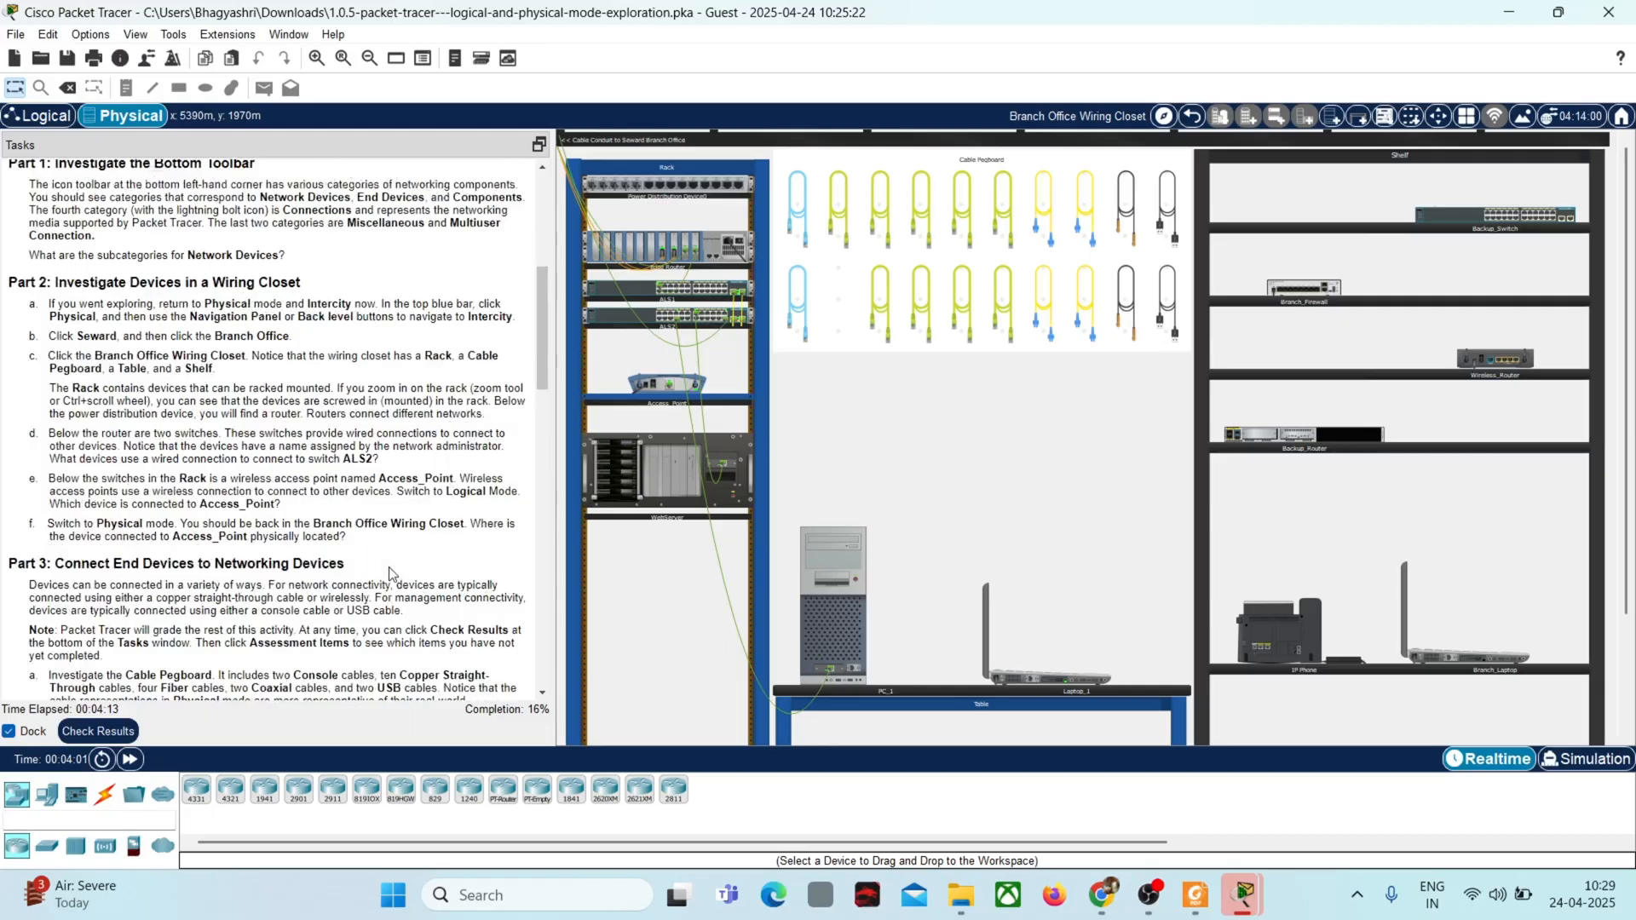
pyautogui.scroll(-3, 391, 568)
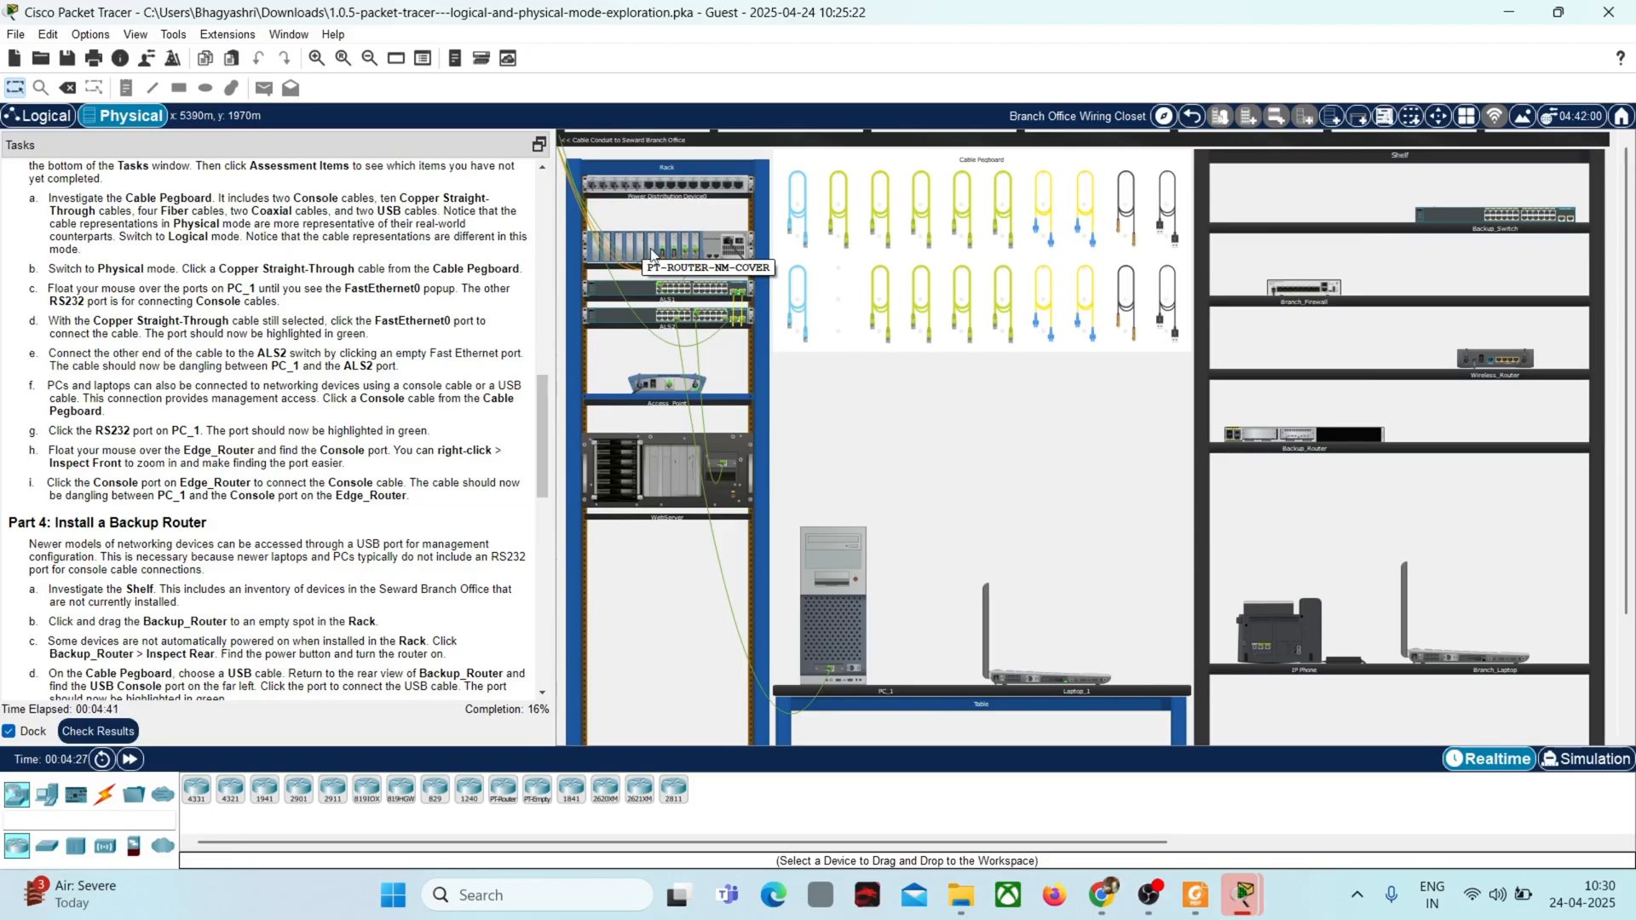
pyautogui.moveTo(679, 282)
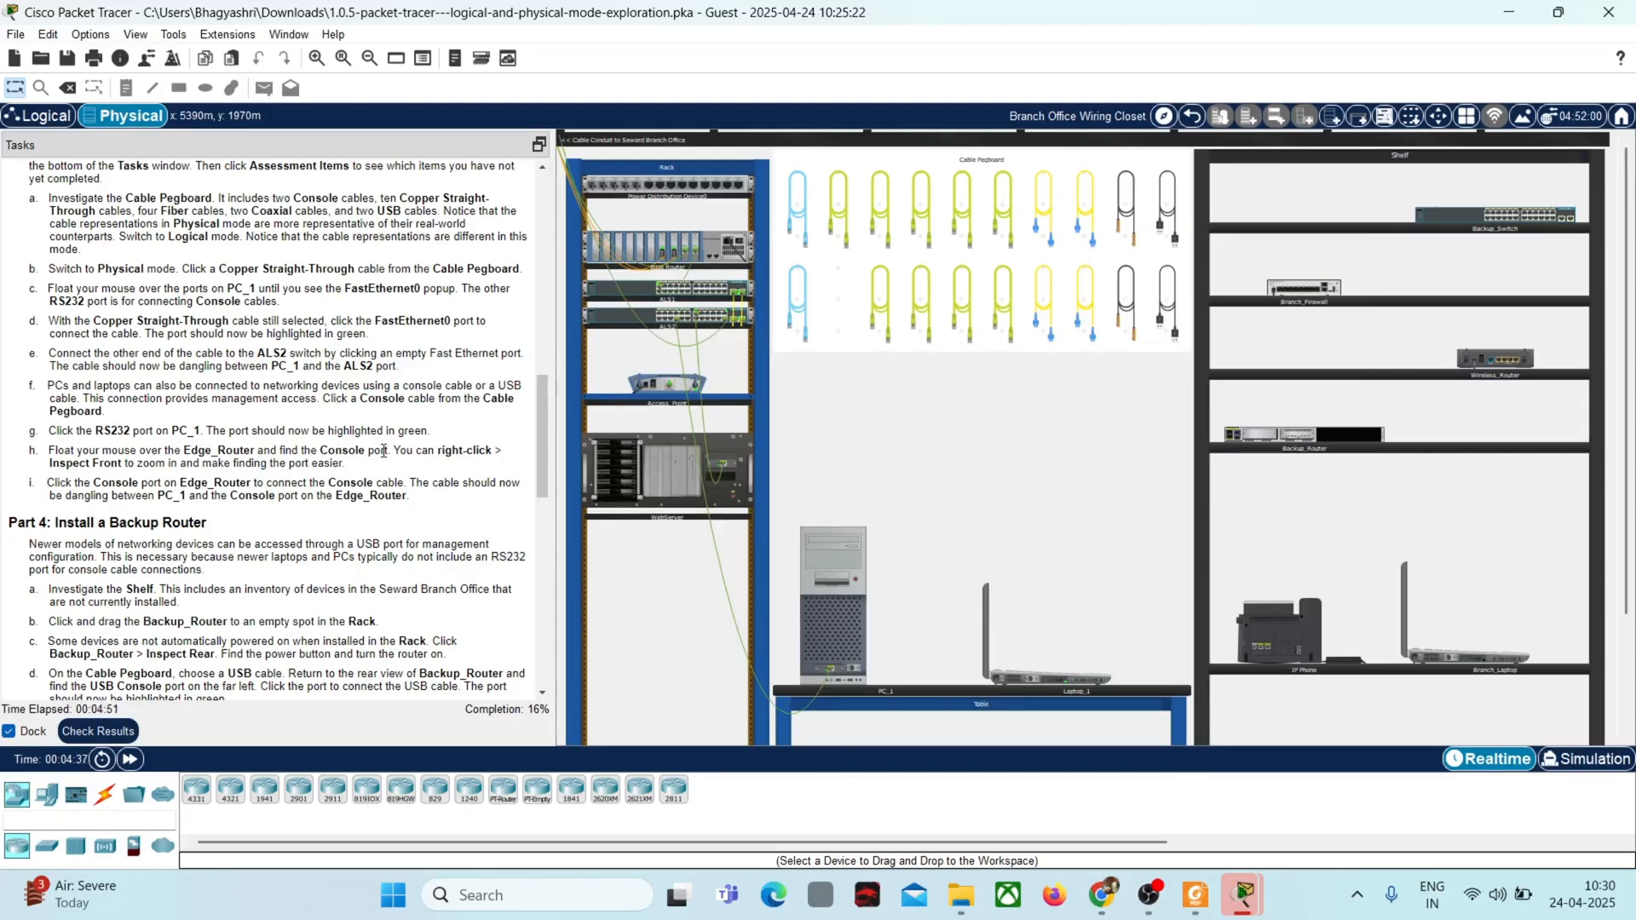
pyautogui.click(793, 305)
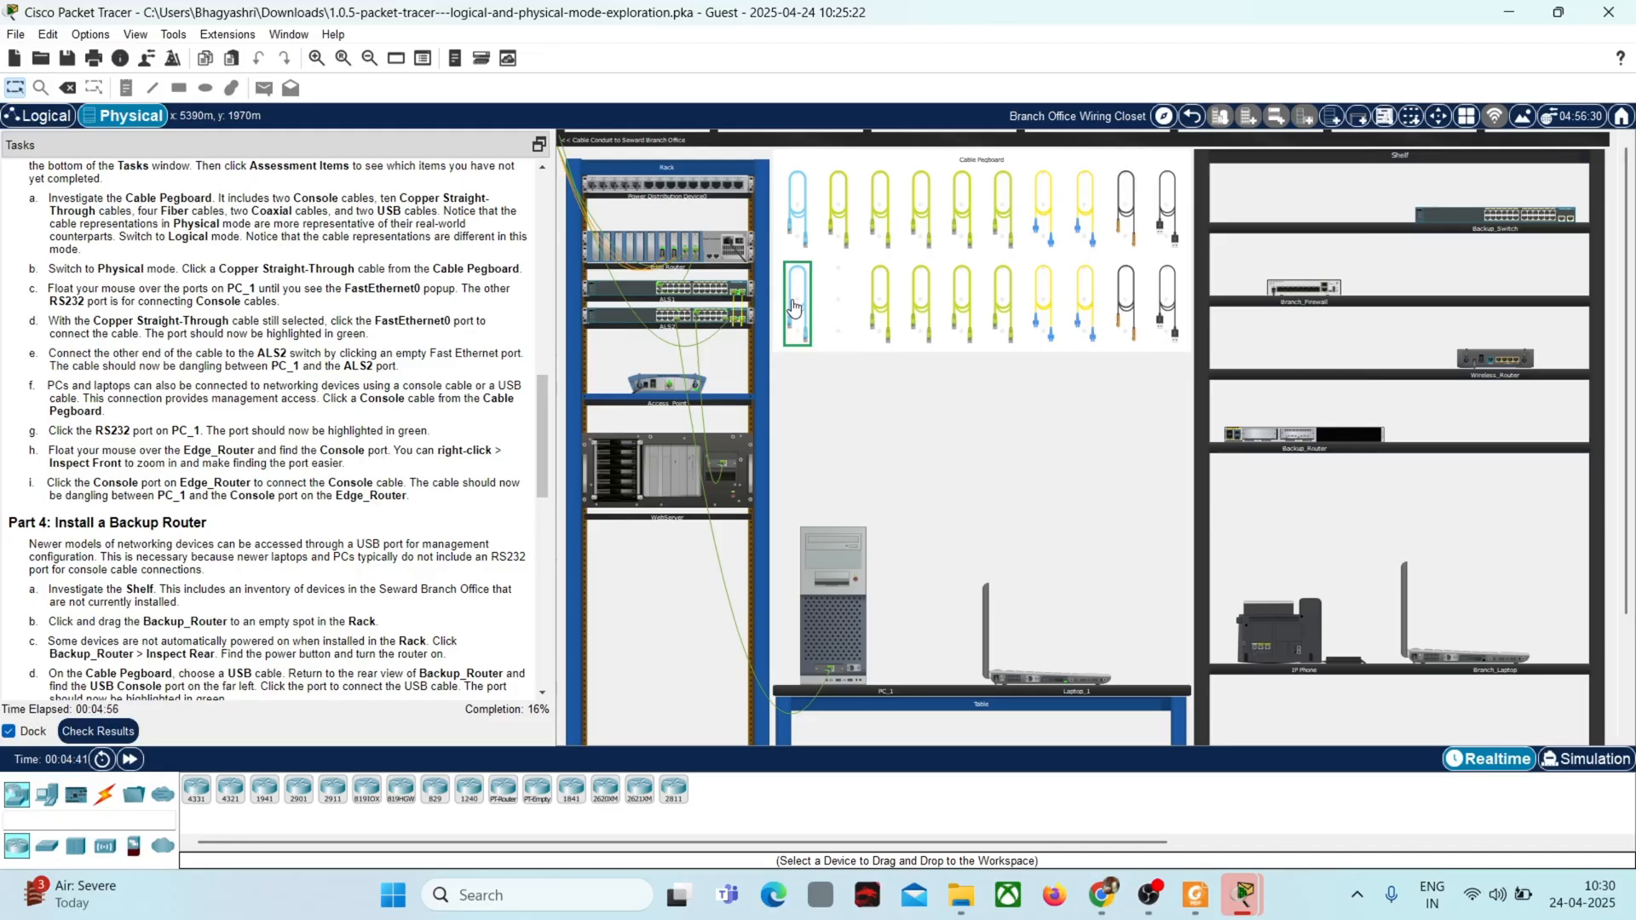
pyautogui.click(852, 670)
# Step: Inspect the front of Edge_Router and connect the other end of the Console cable to its Console port
pyautogui.click(686, 248)
pyautogui.rightClick(719, 248)
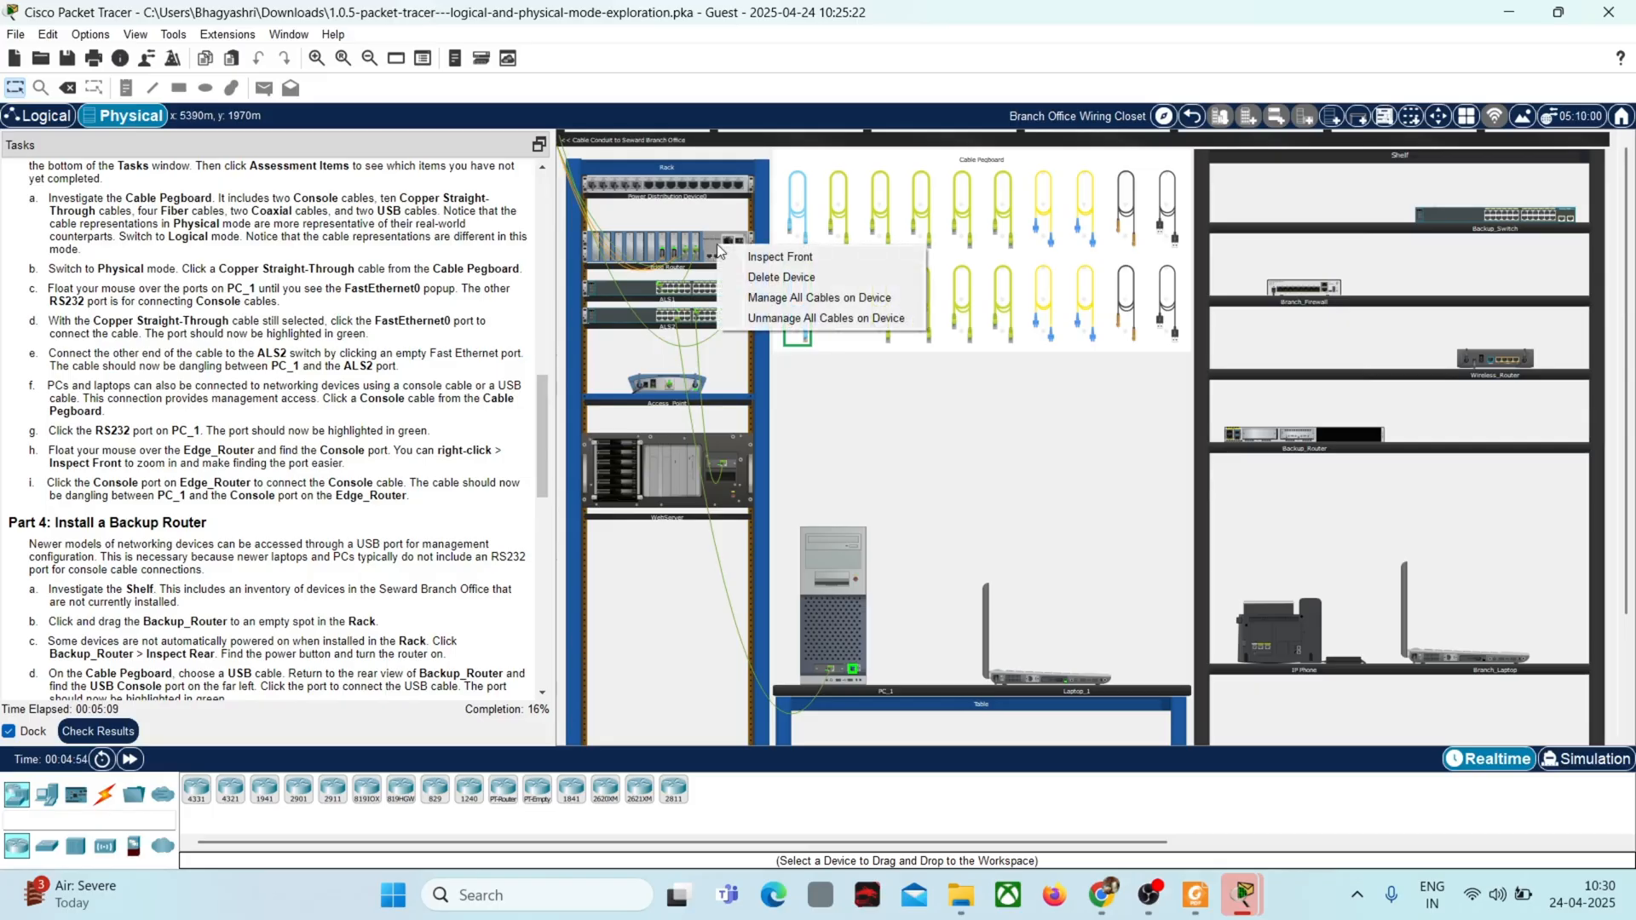
pyautogui.click(771, 260)
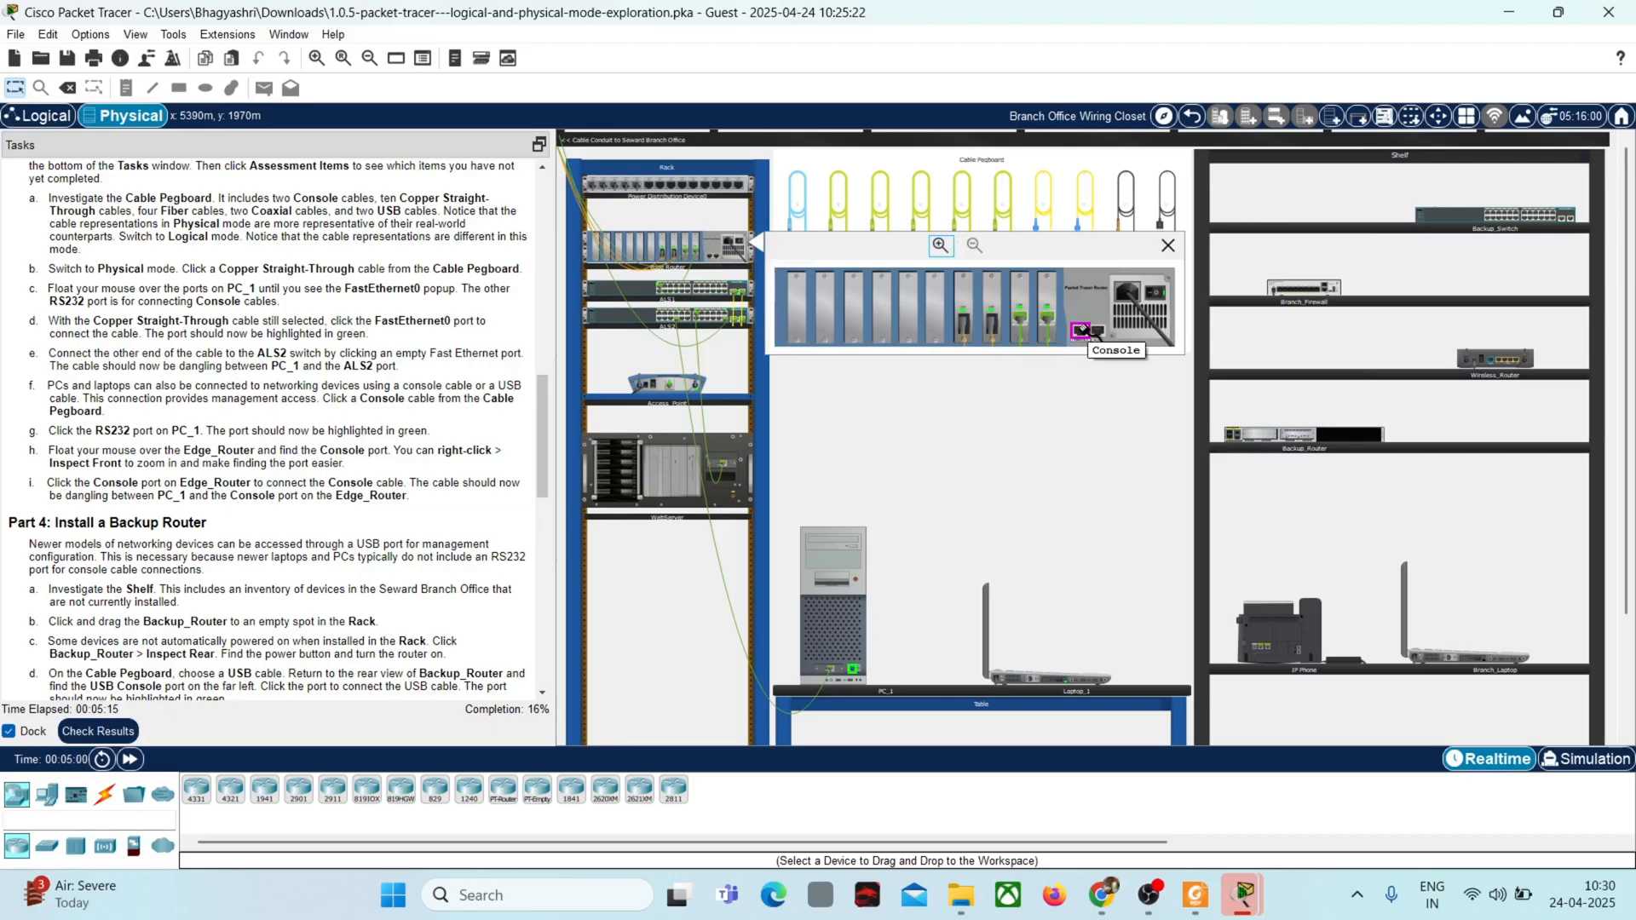
pyautogui.click(1084, 331)
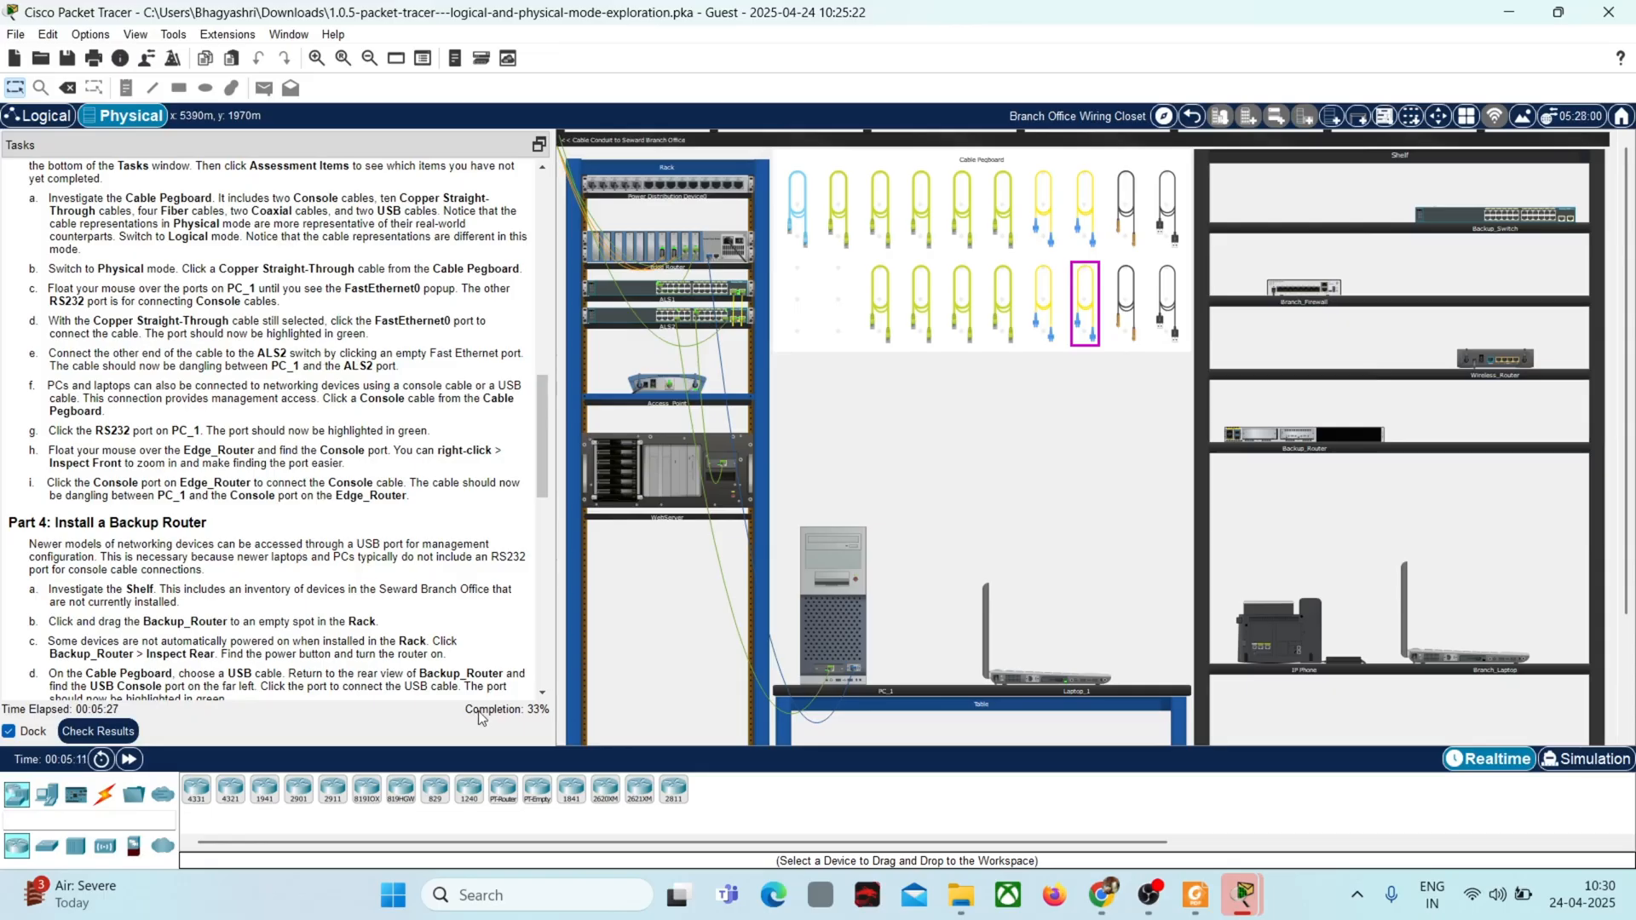
# Step: Following Part 4 of the instructions, move Backup_Router from the Shelf to the empty Rack space below WebServer
pyautogui.click(542, 693)
pyautogui.scroll(-5, 542, 693)
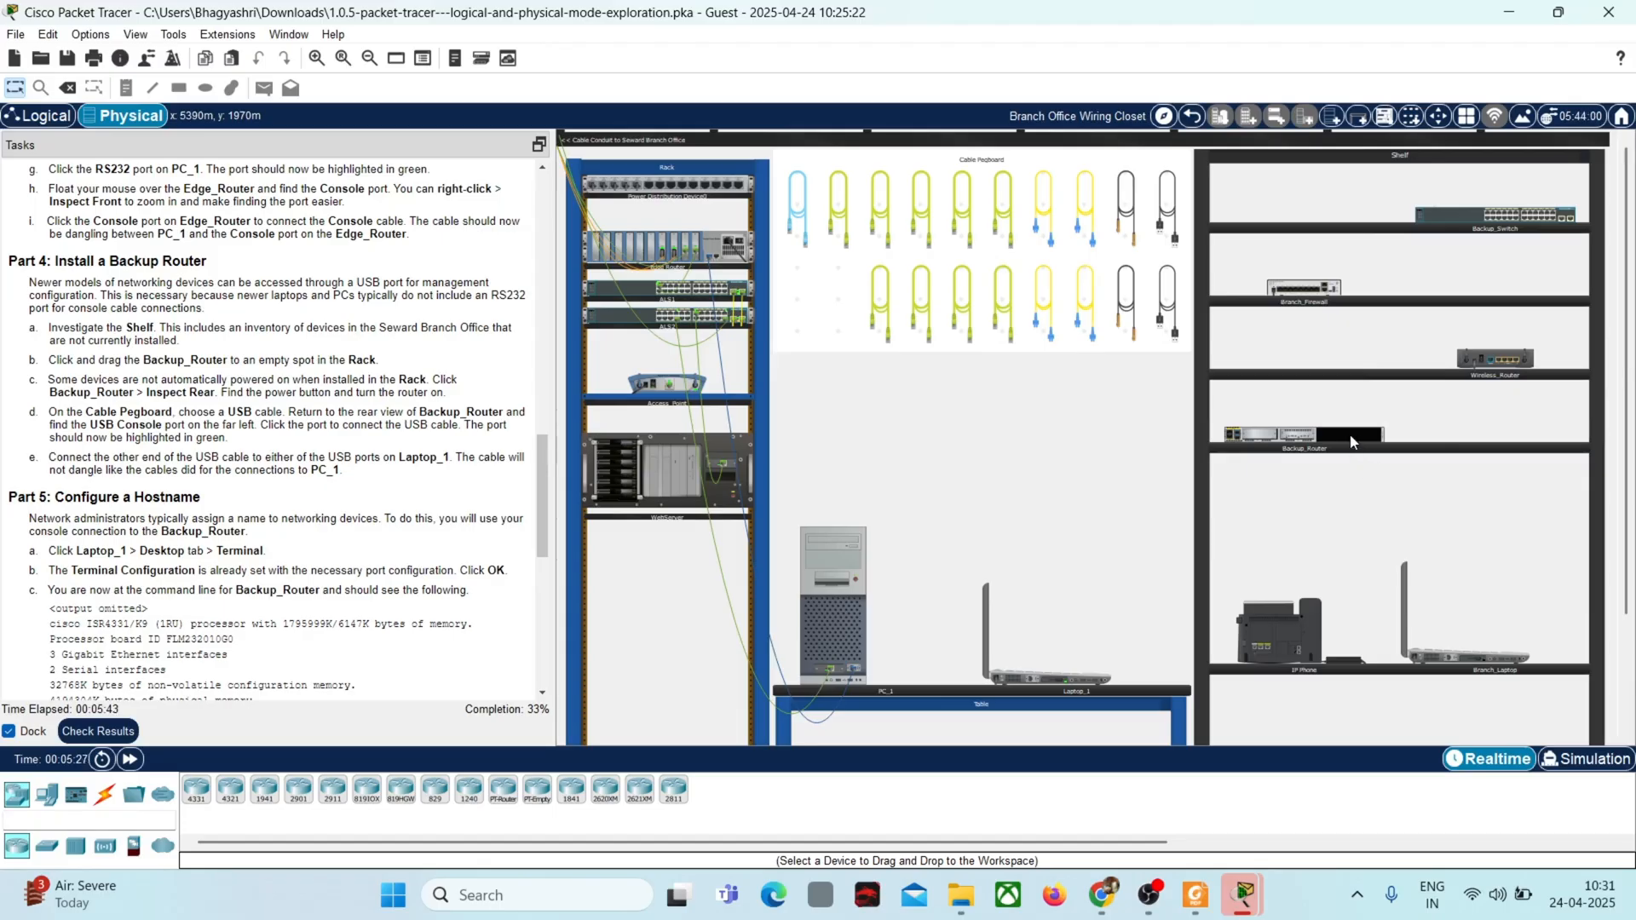
pyautogui.moveTo(1351, 441); pyautogui.dragTo(714, 576)
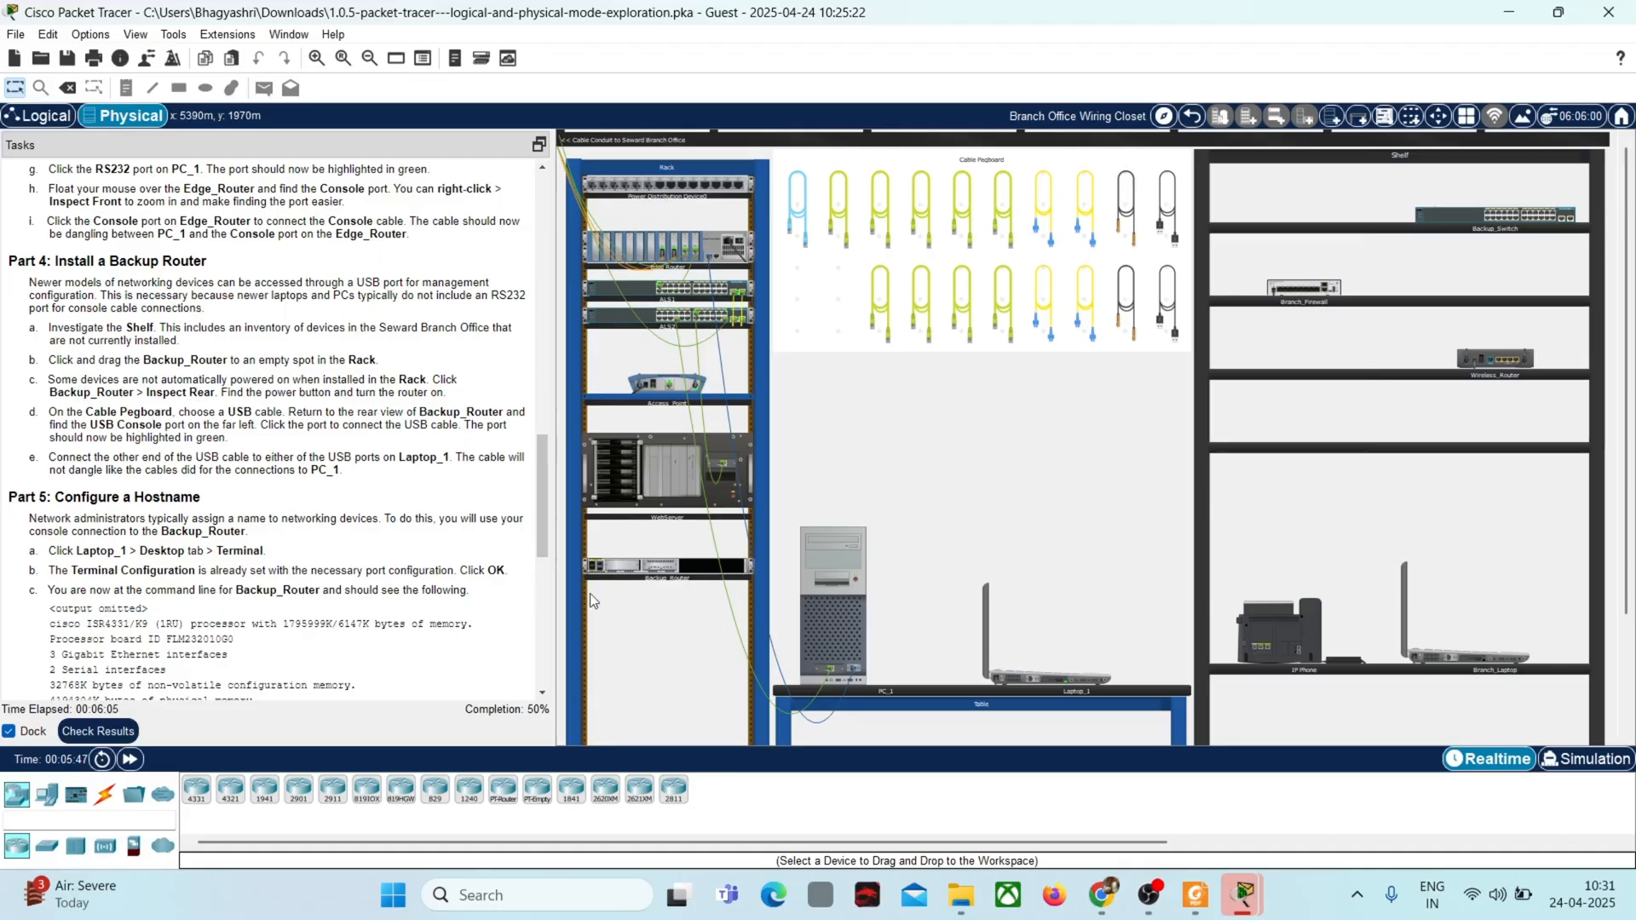
# Step: Power on Backup_Router from its rear view and enlarge that view
pyautogui.rightClick(700, 579)
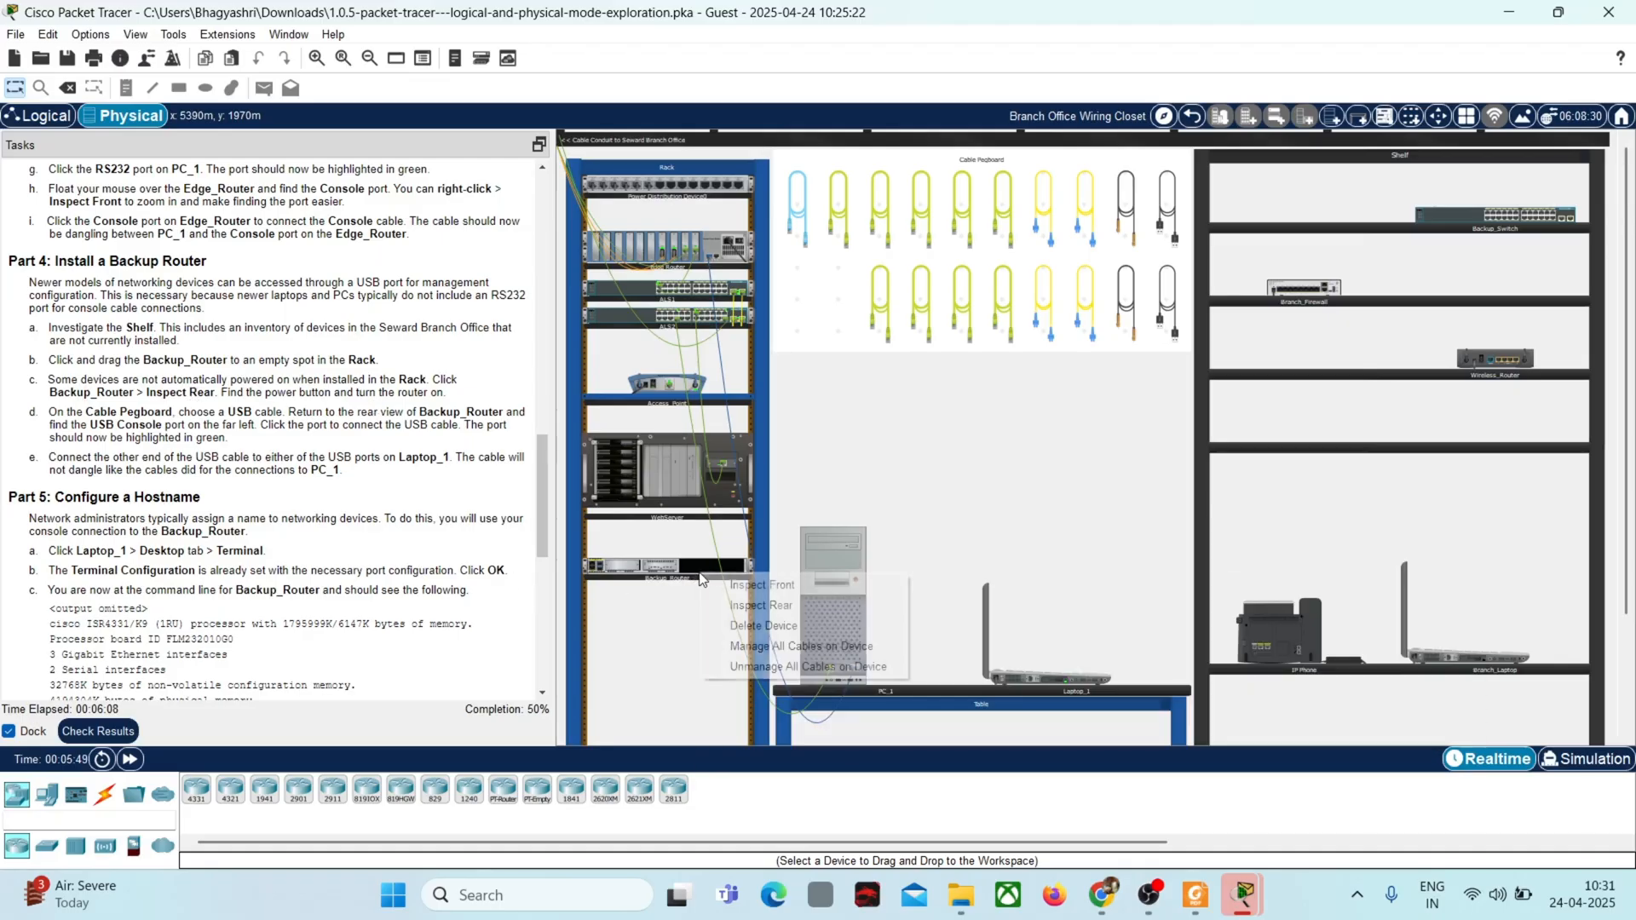
pyautogui.click(759, 607)
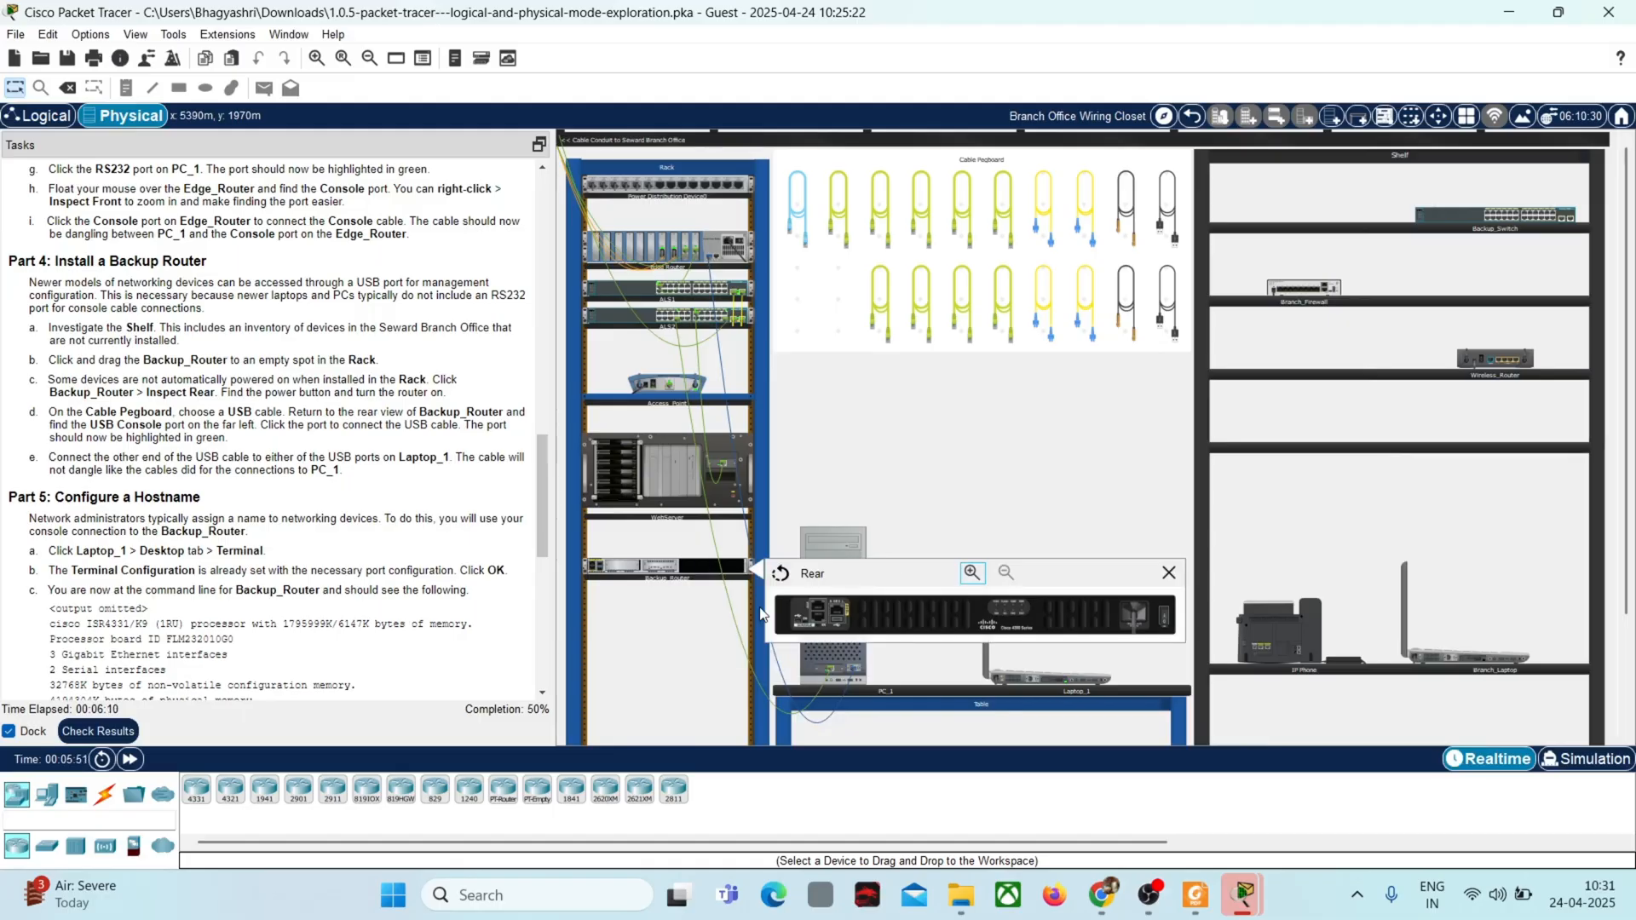
pyautogui.click(1162, 628)
pyautogui.moveTo(901, 605)
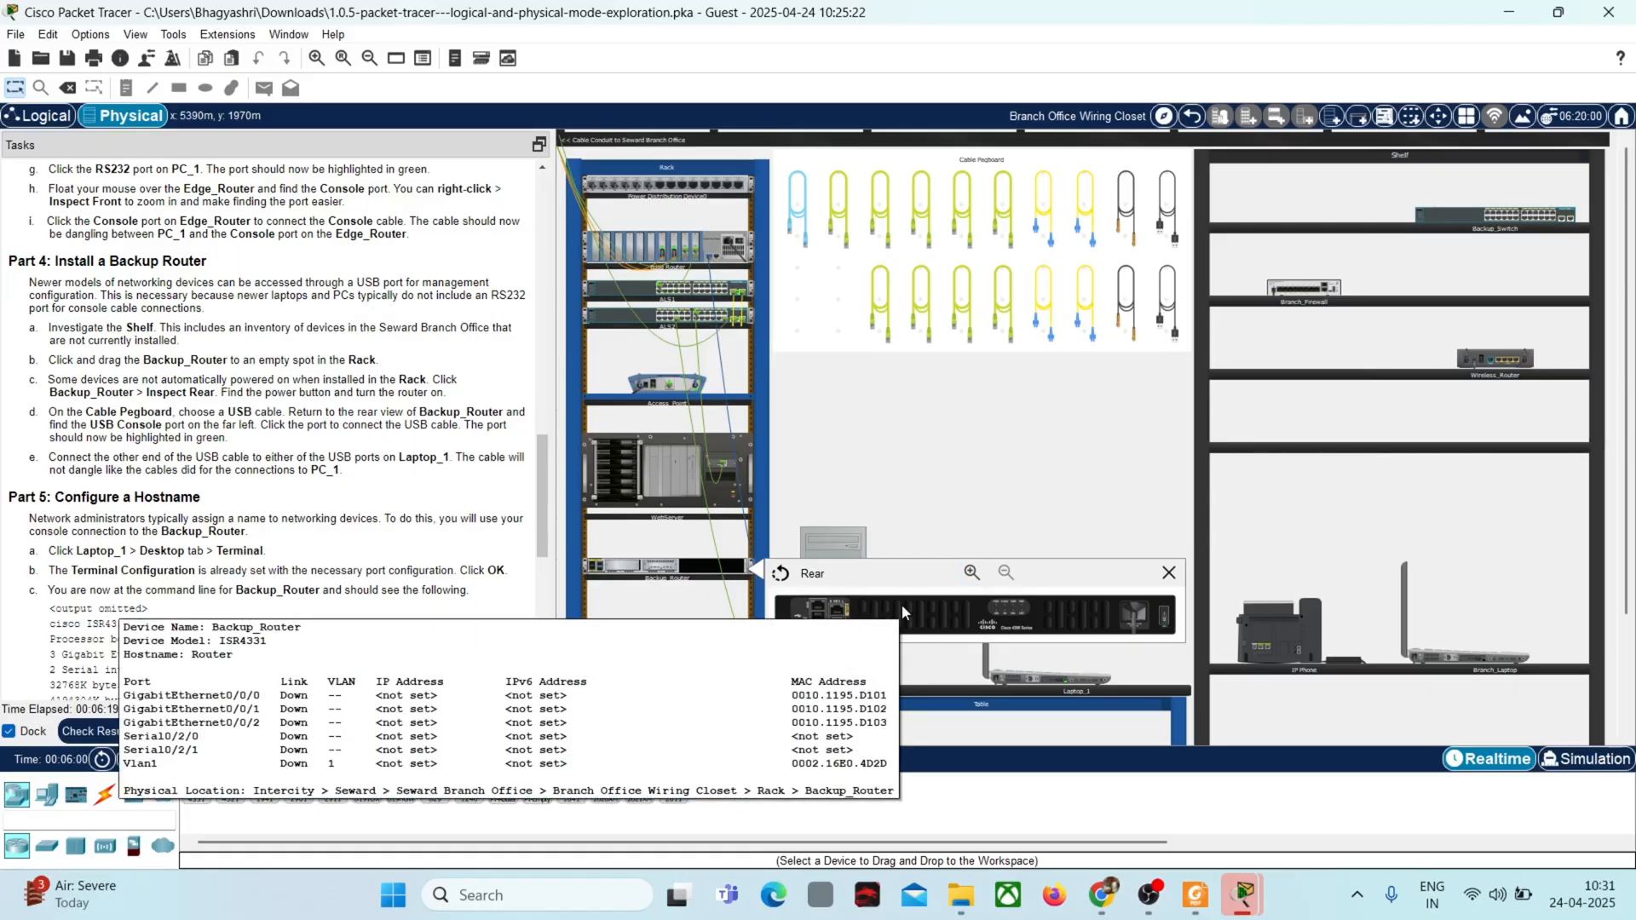
pyautogui.click(971, 572)
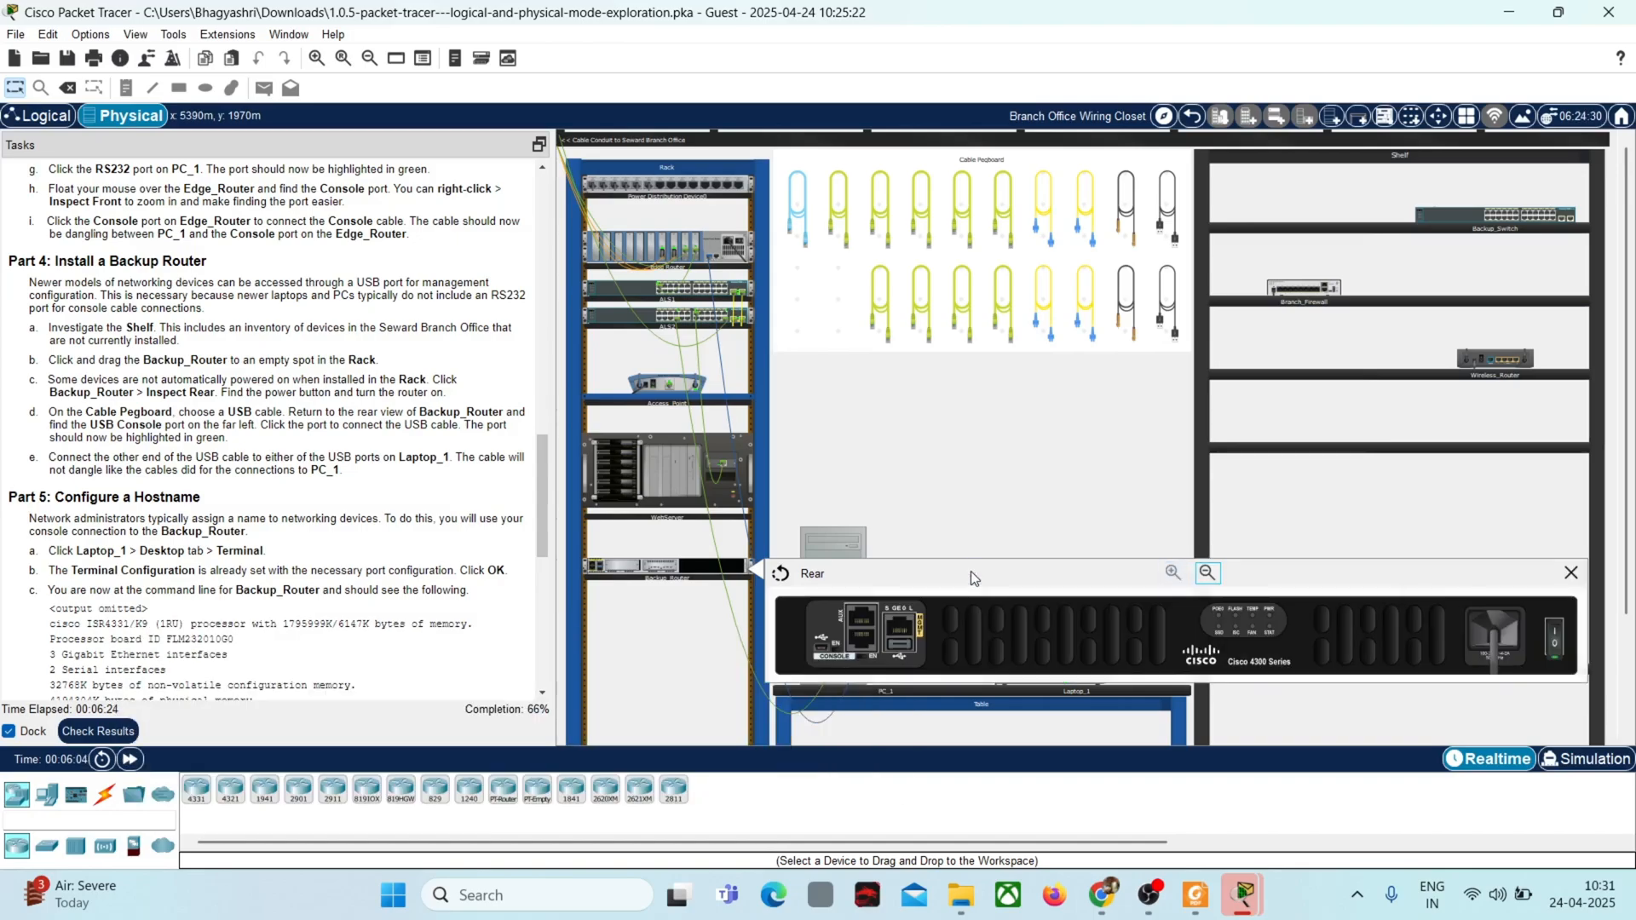
# Step: Operate the power switch on the rear of Backup_Router and close the enlarged rear view
pyautogui.click(1557, 651)
pyautogui.click(1572, 574)
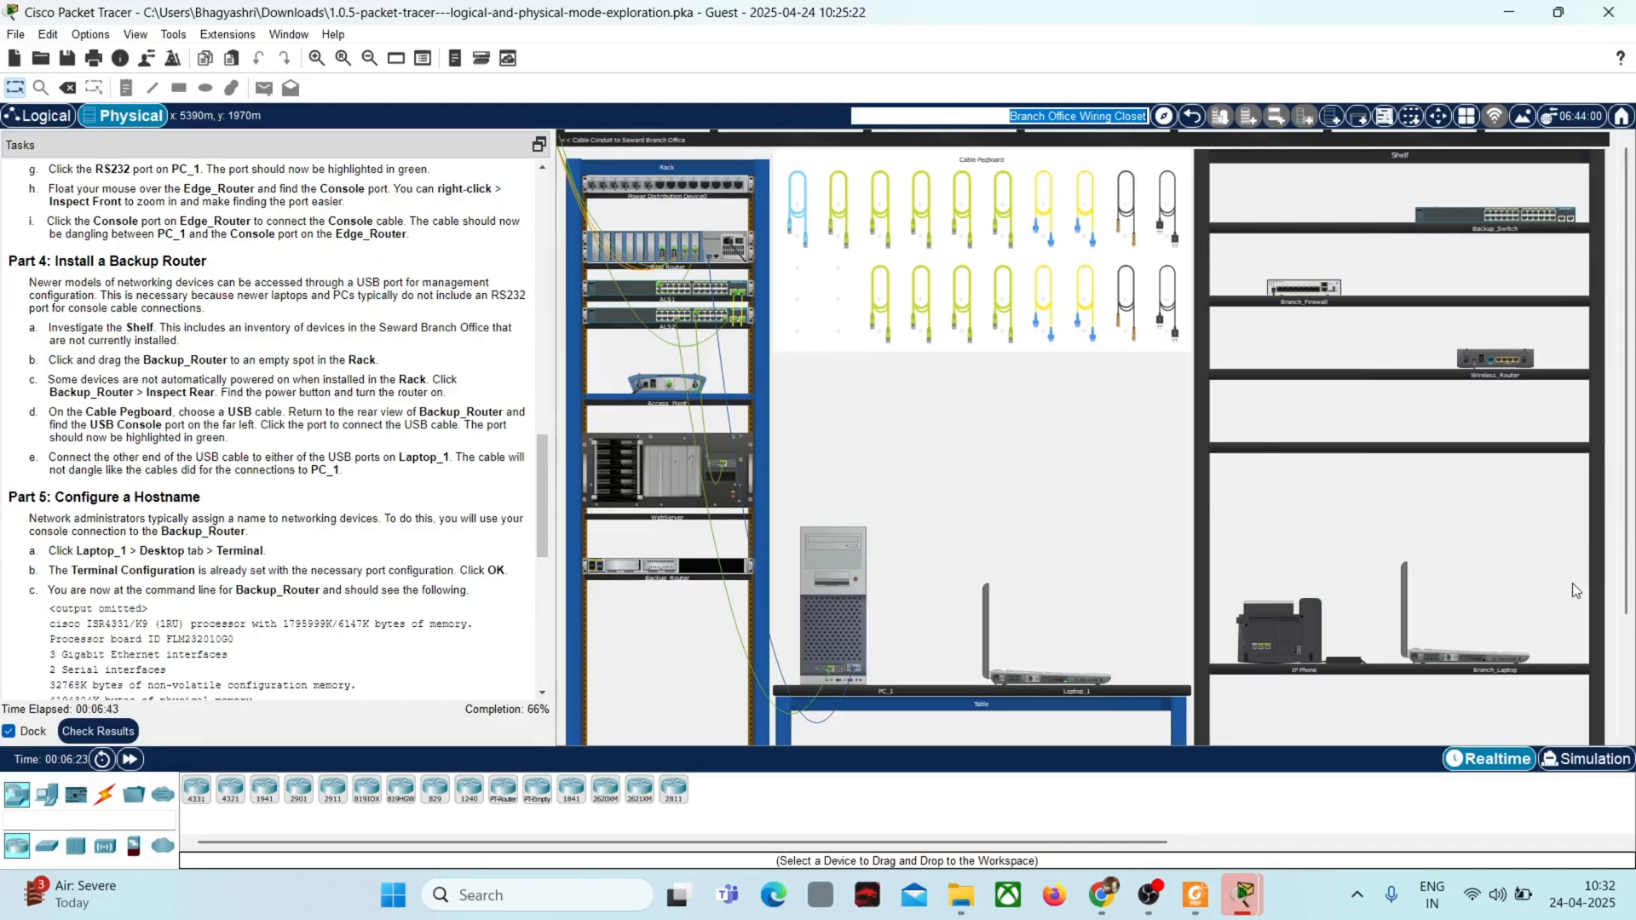
# Step: Try installing Backup_Switch from the Shelf in the Rack below Backup_Router and inspect its enlarged rear view
pyautogui.moveTo(1444, 211); pyautogui.dragTo(617, 680)
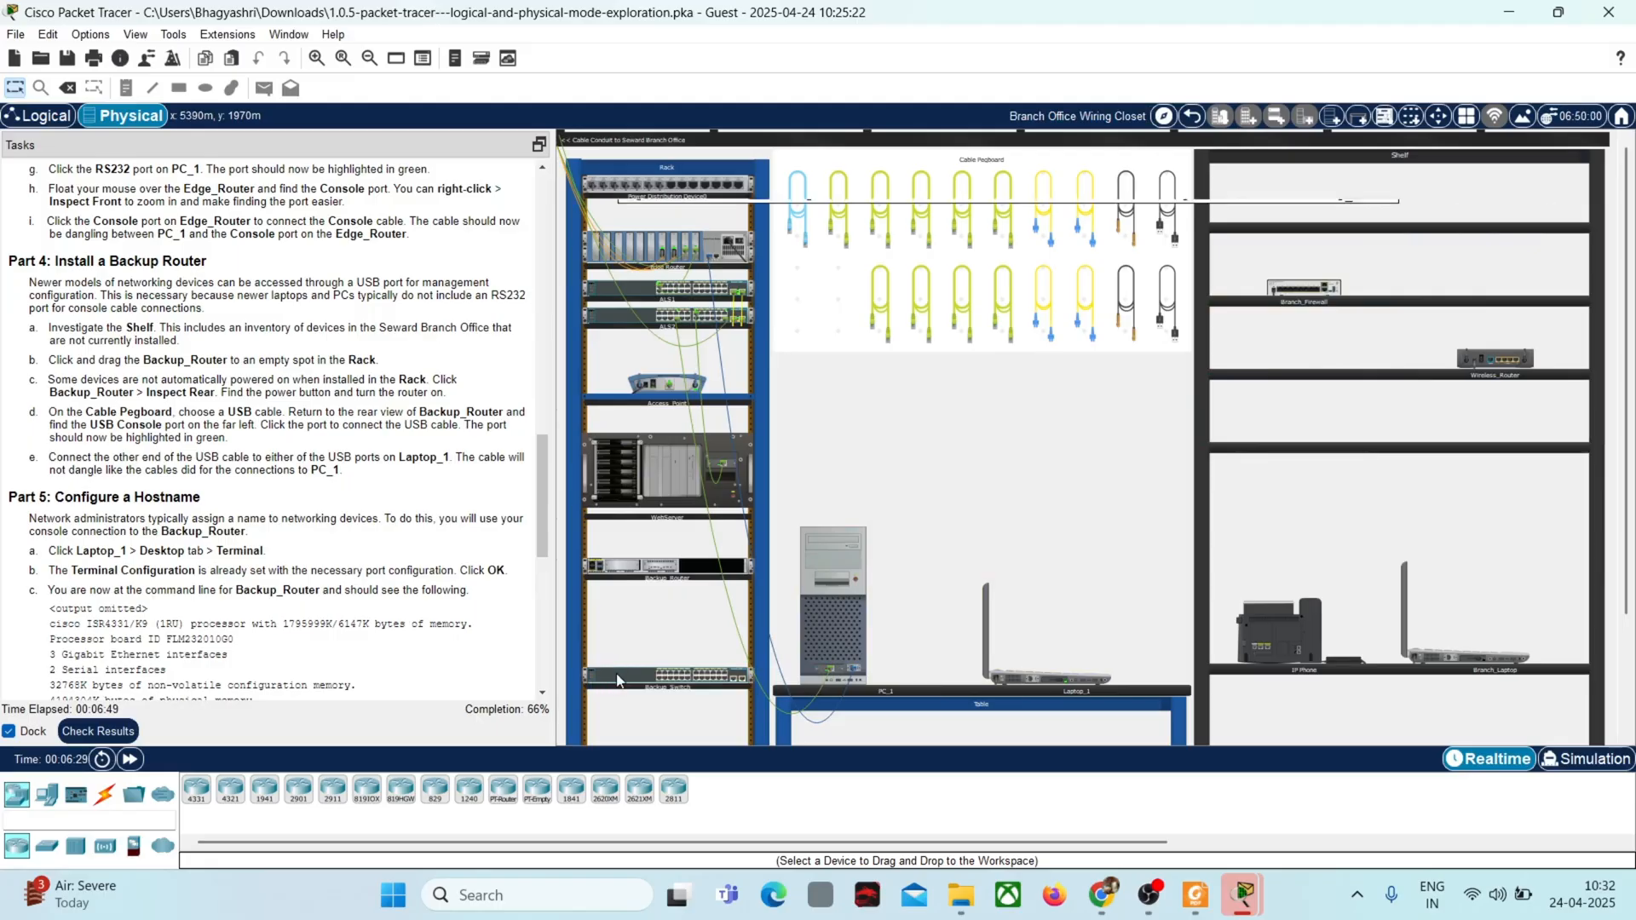
pyautogui.rightClick(617, 679)
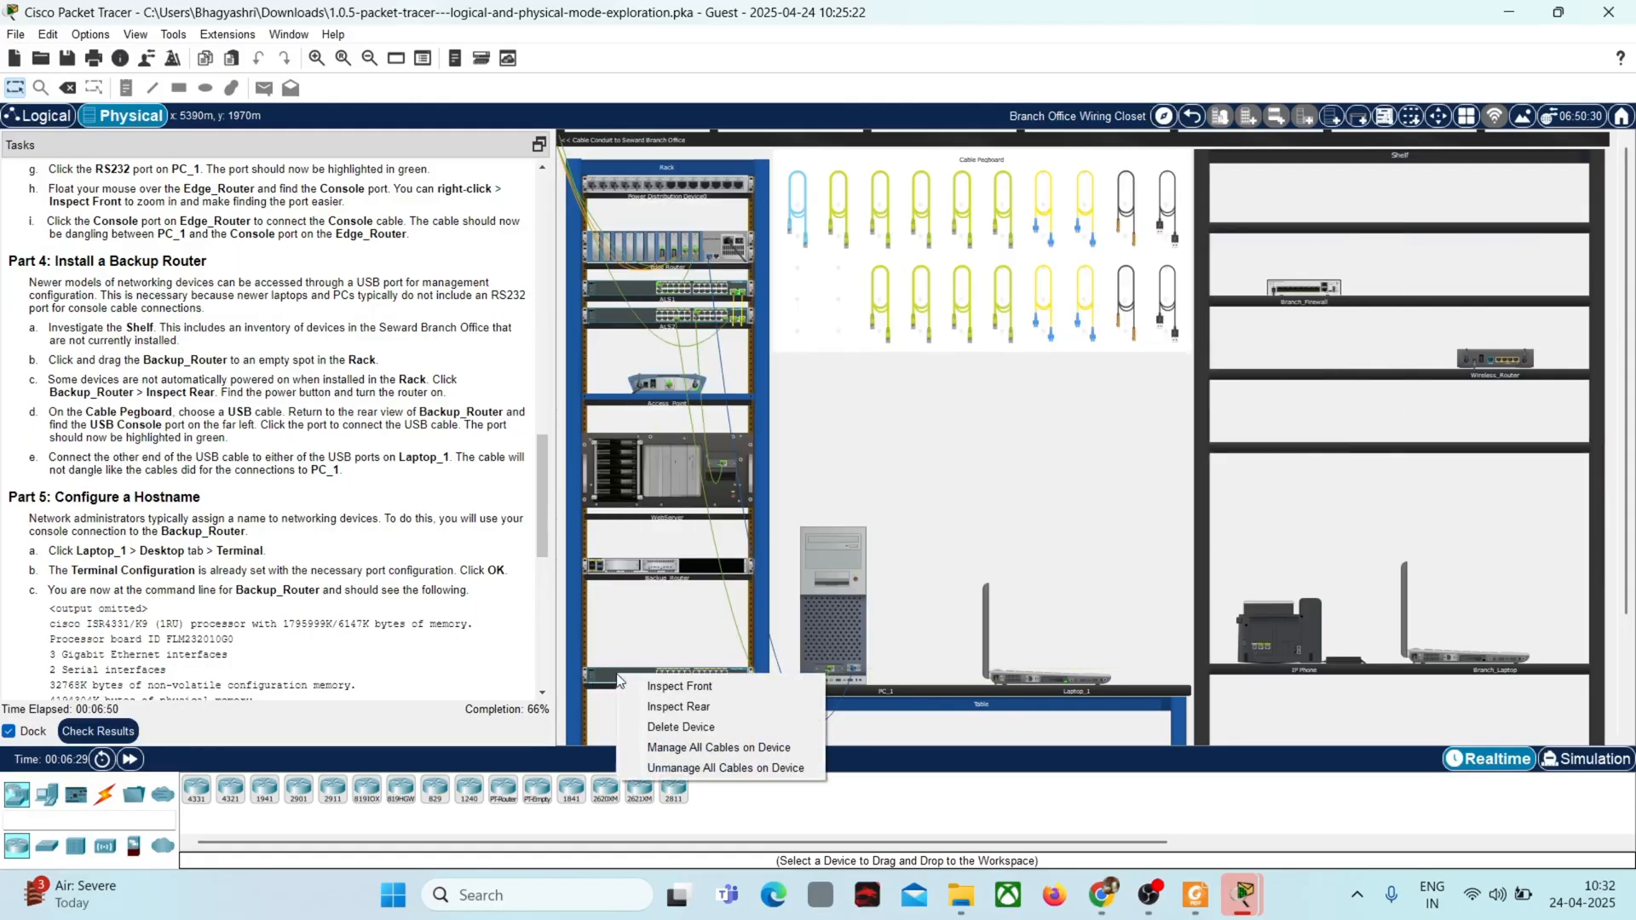
pyautogui.click(690, 709)
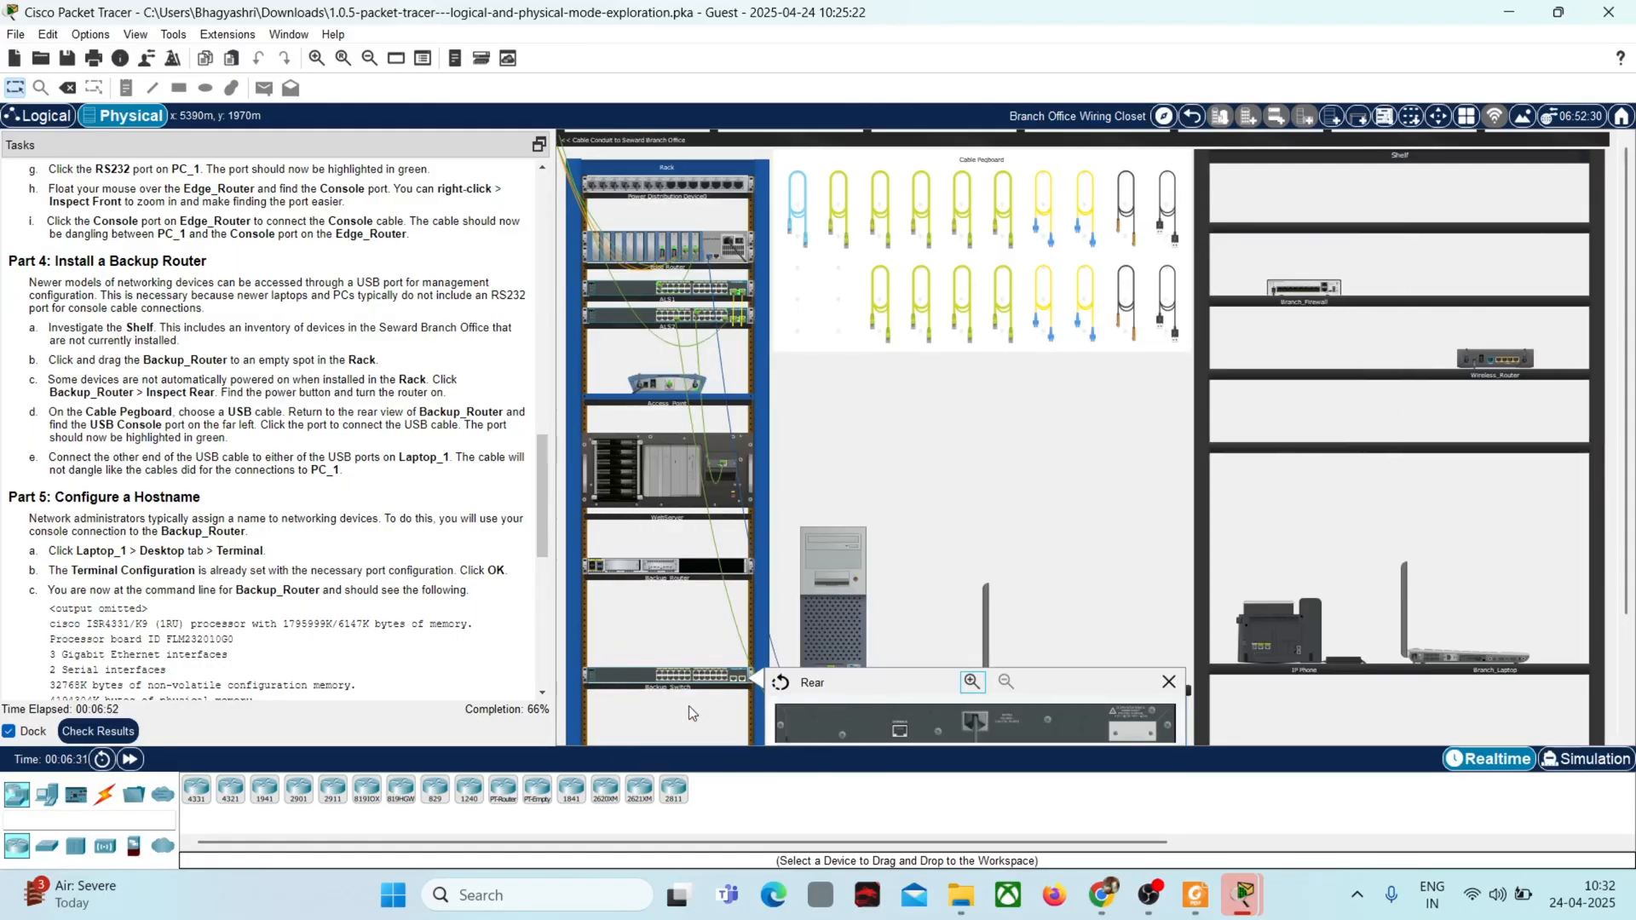
pyautogui.click(972, 682)
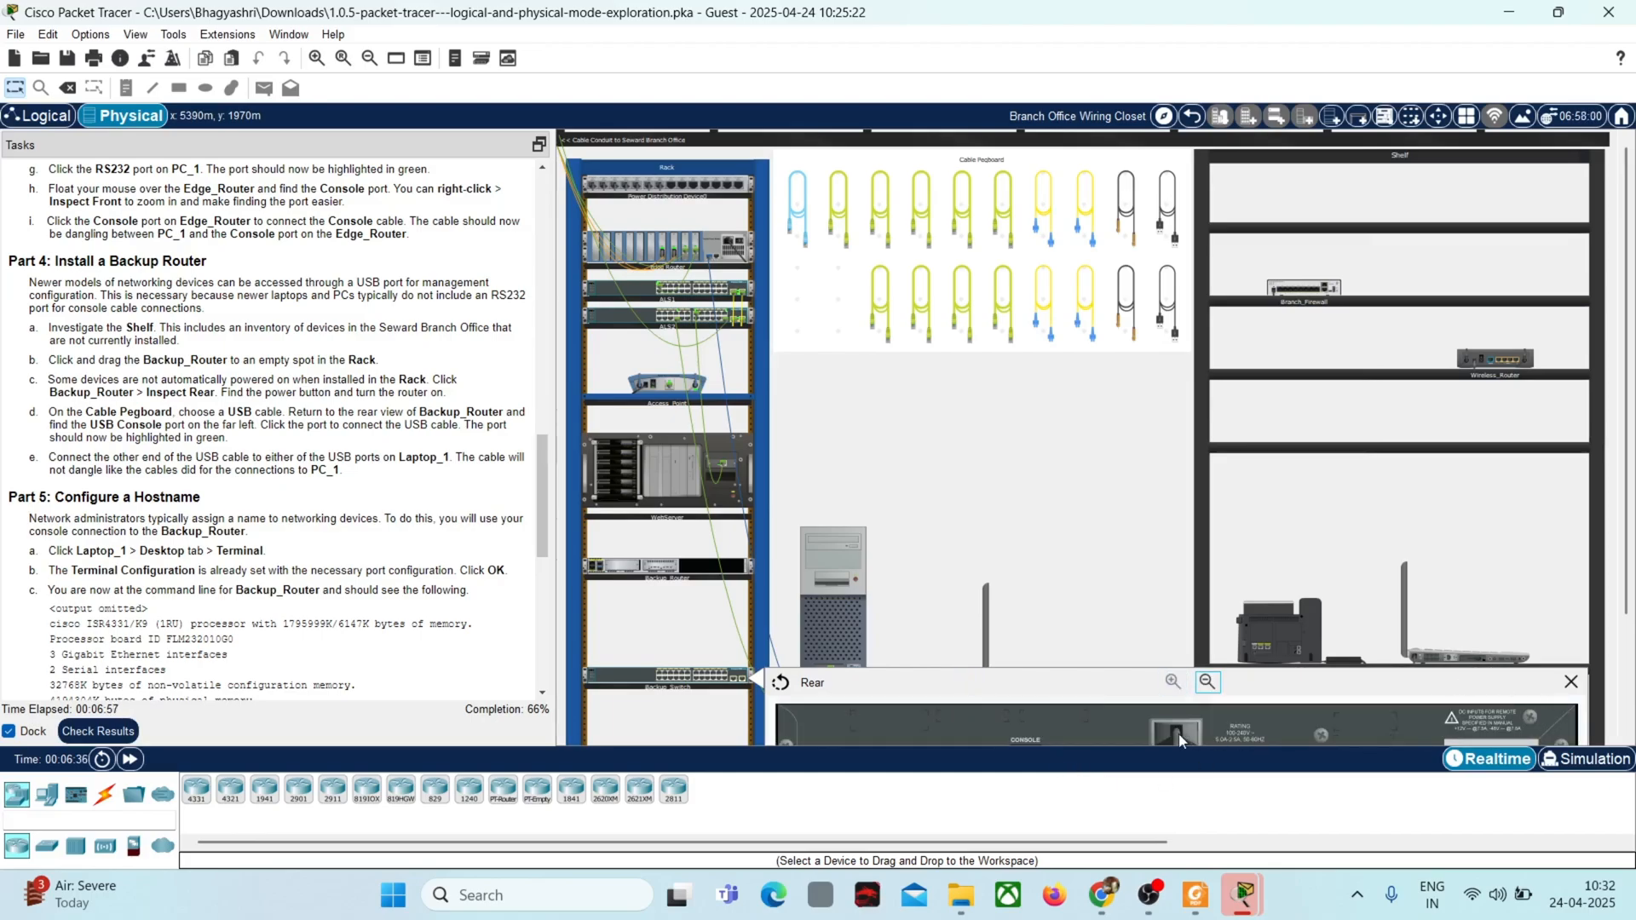
pyautogui.click(1572, 683)
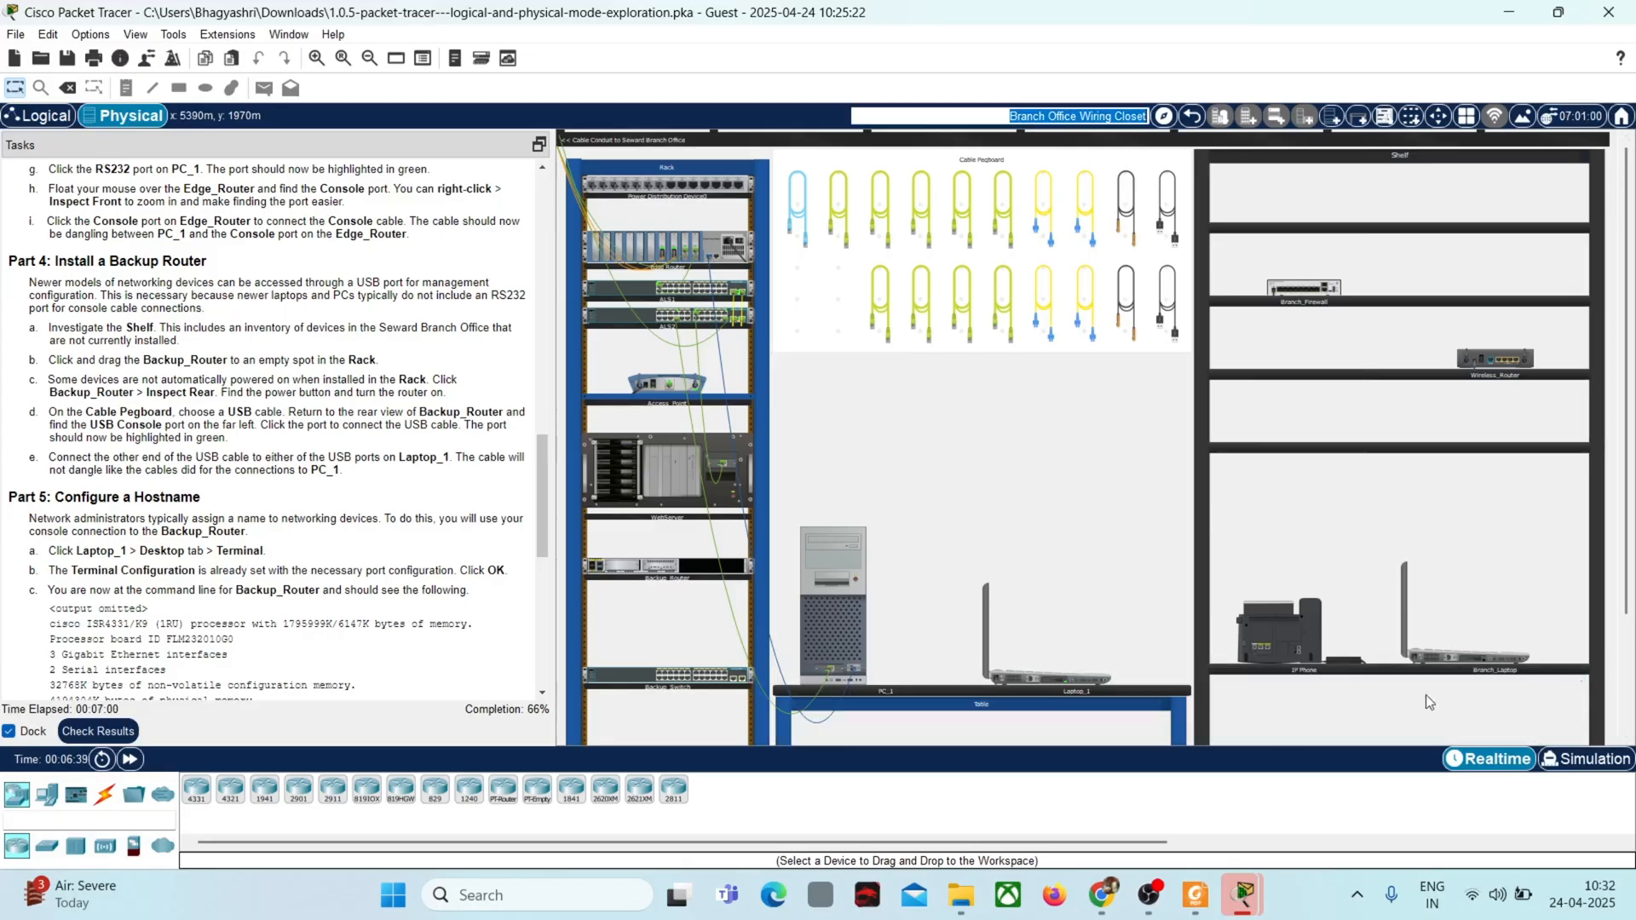
# Step: Inspect the front of Backup_Switch and return it to the empty Shelf space below Wireless_Router
pyautogui.rightClick(613, 668)
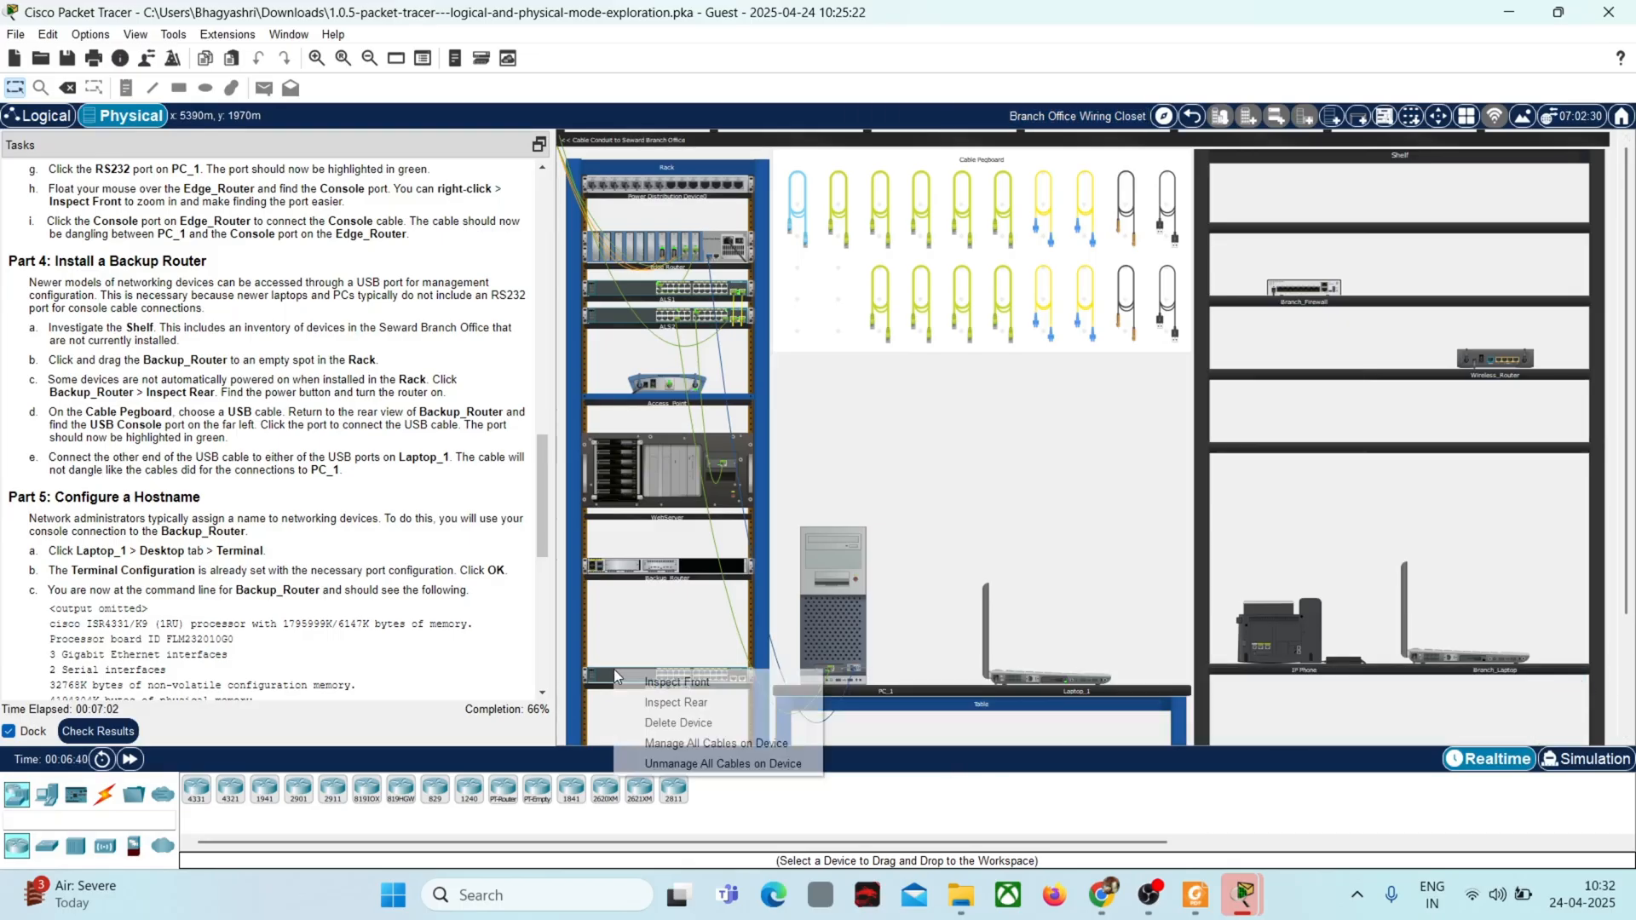
pyautogui.click(692, 683)
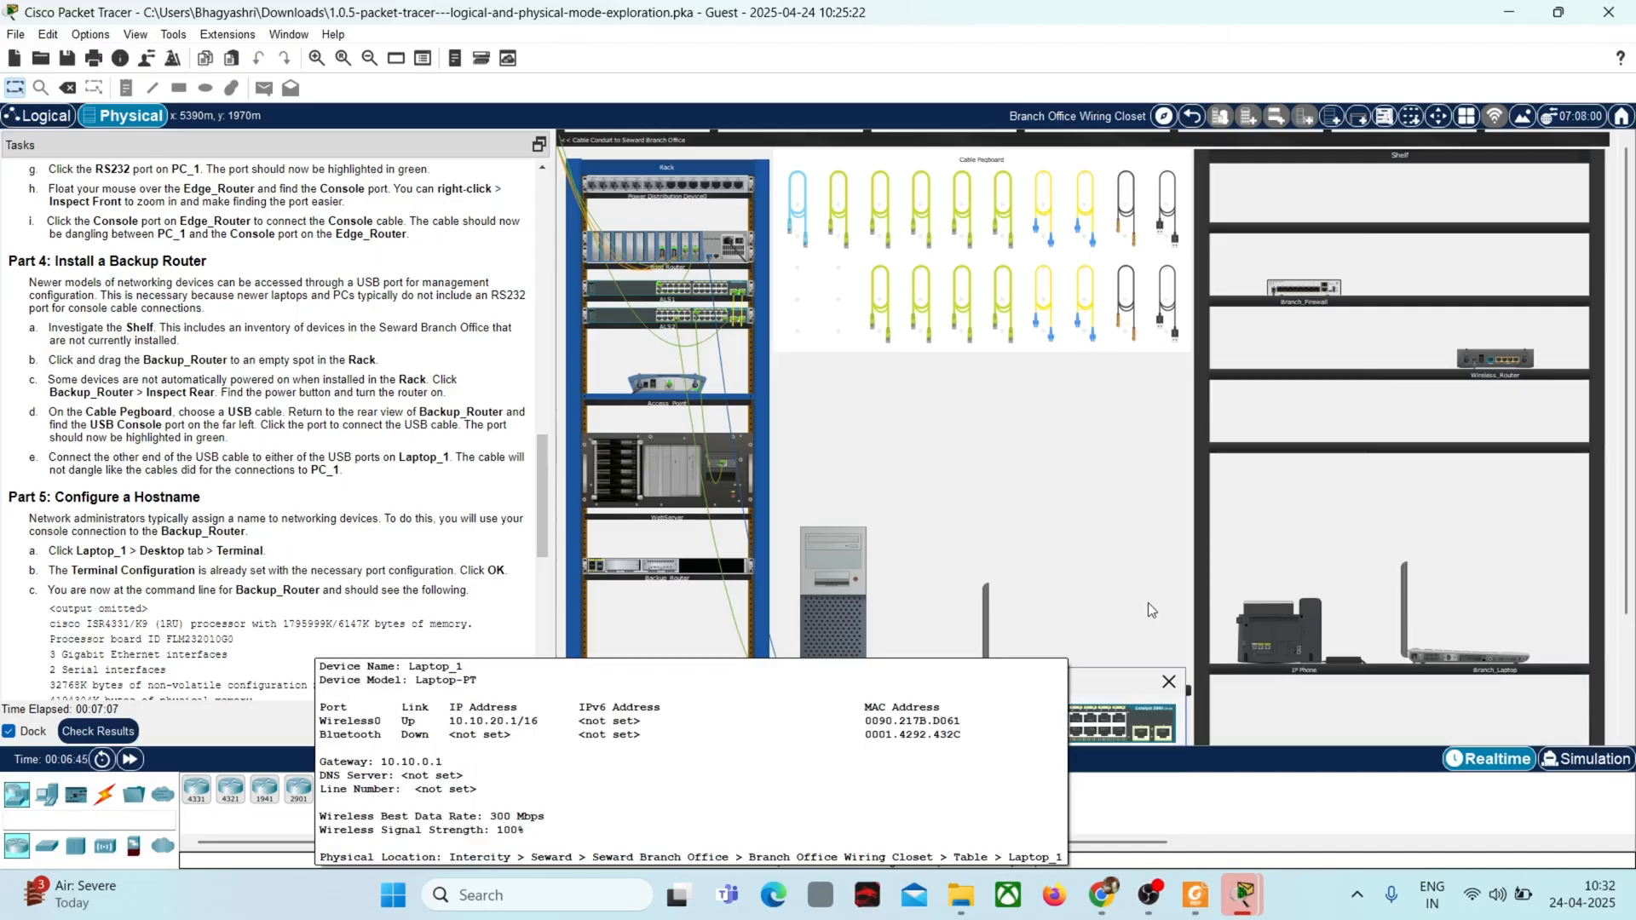
pyautogui.click(1170, 682)
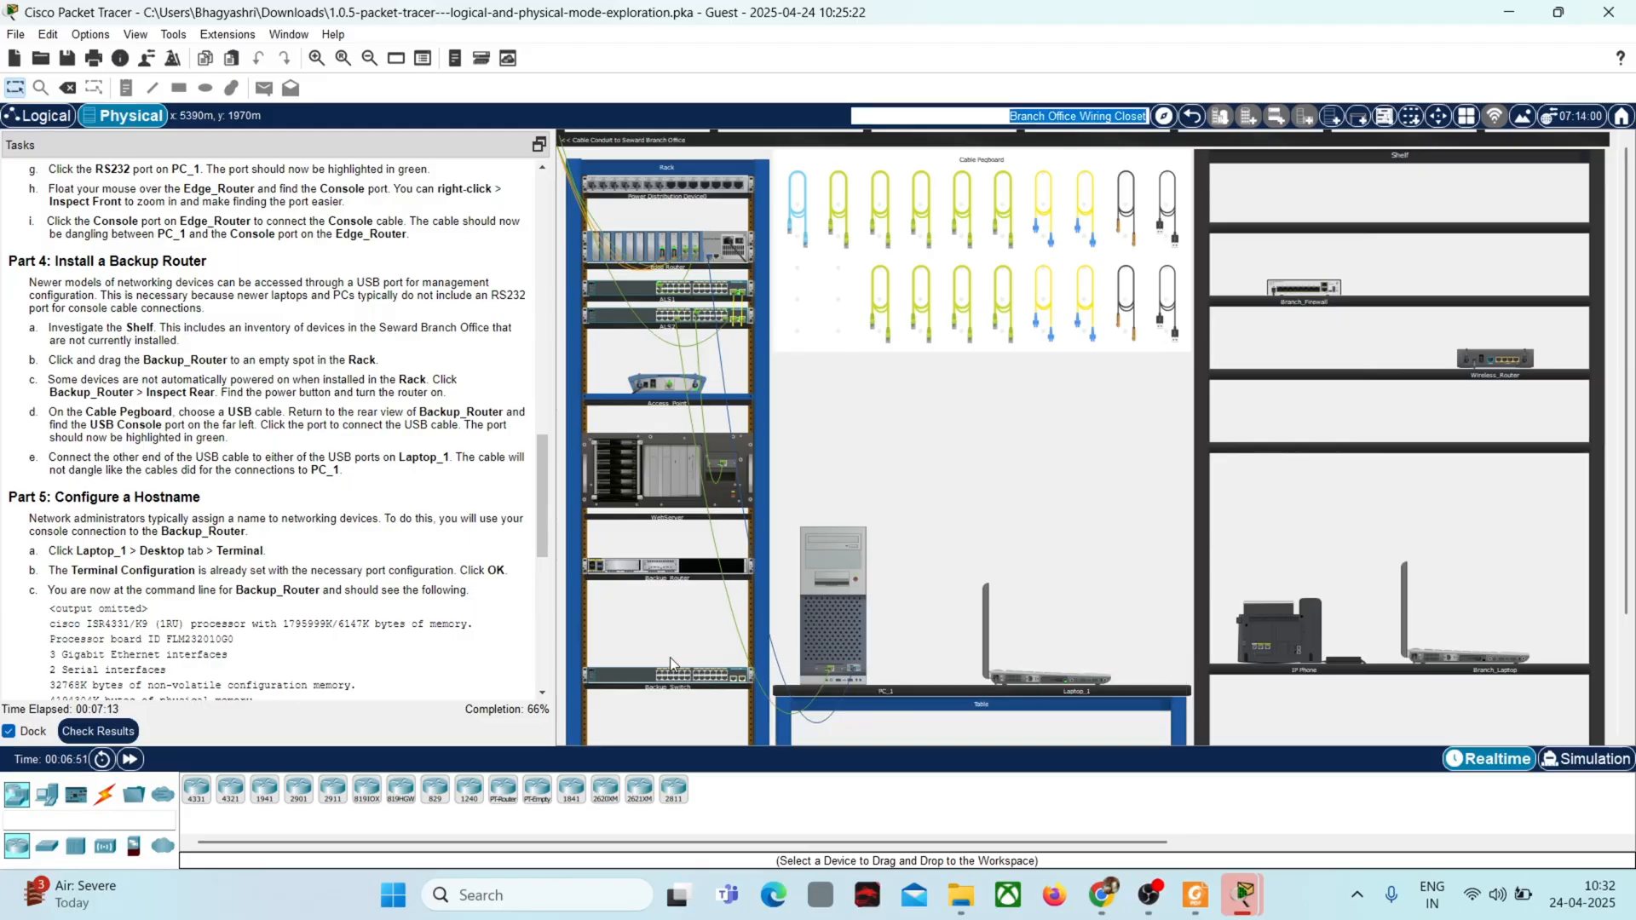
pyautogui.moveTo(614, 679); pyautogui.dragTo(1450, 427)
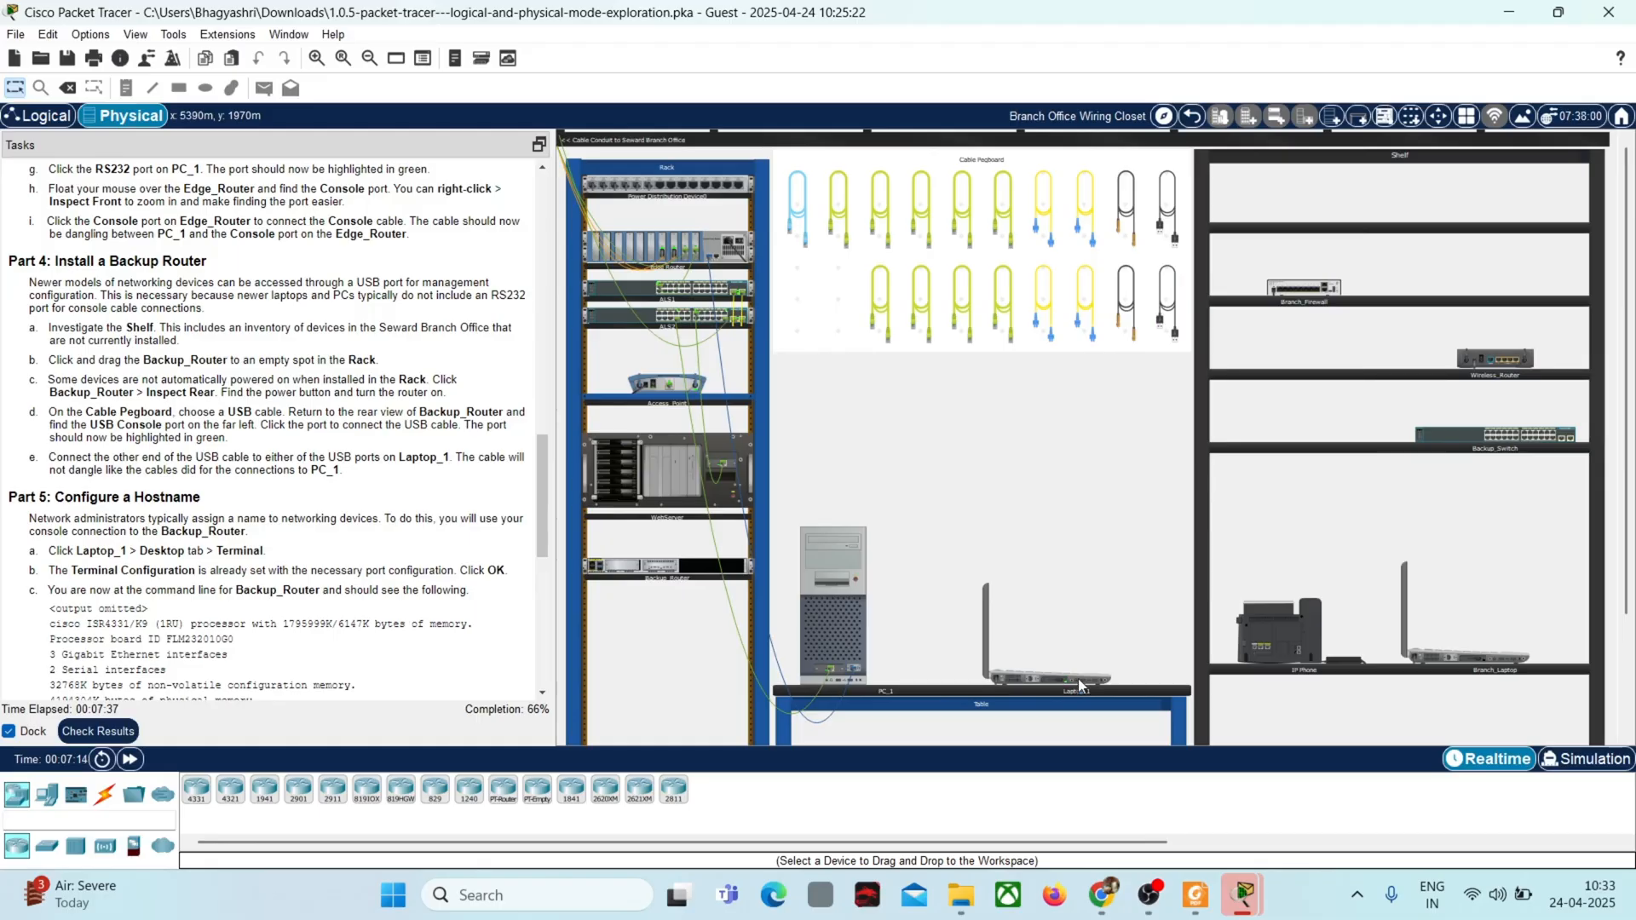
# Step: Examine the ports of Laptop_1 in its physical device view
pyautogui.moveTo(1078, 679)
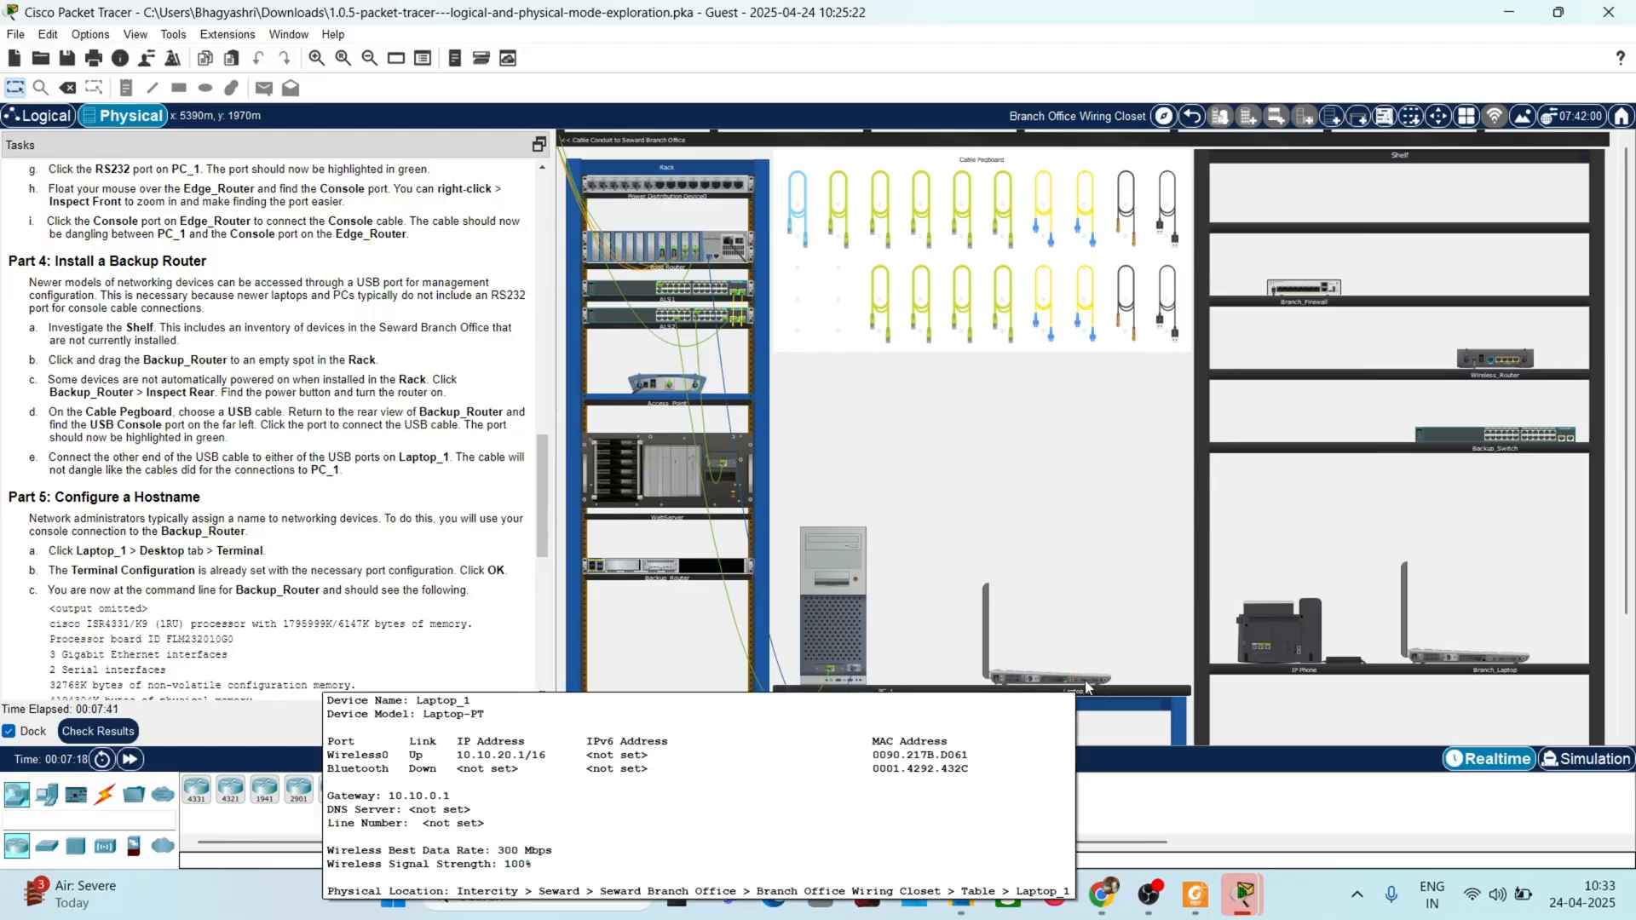
pyautogui.click(1081, 678)
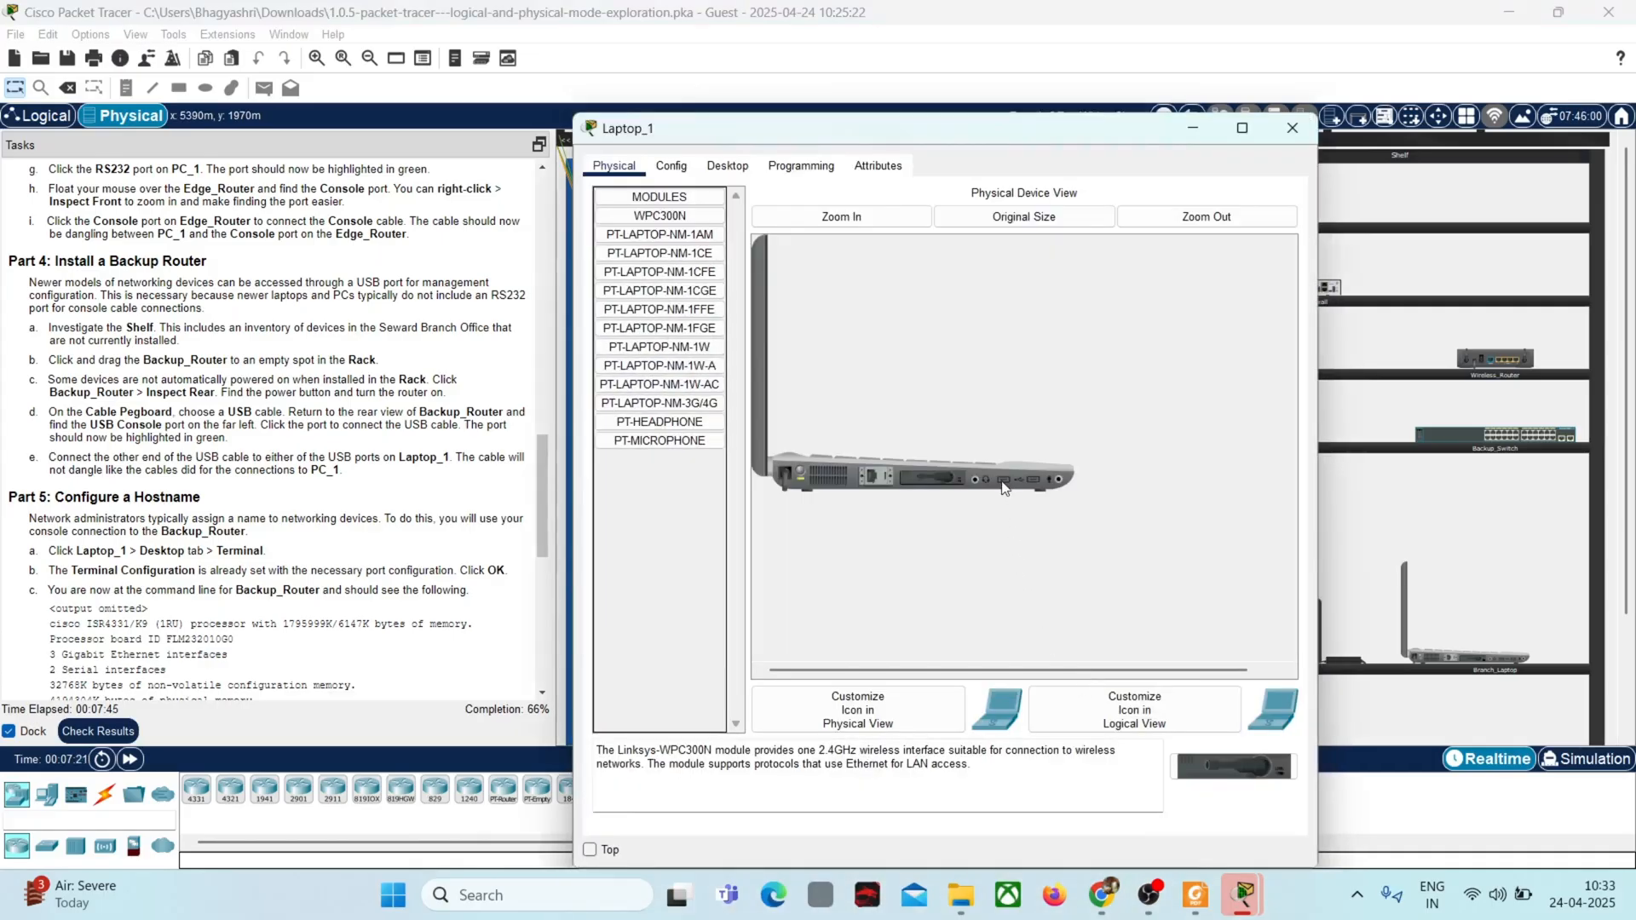
pyautogui.click(1288, 135)
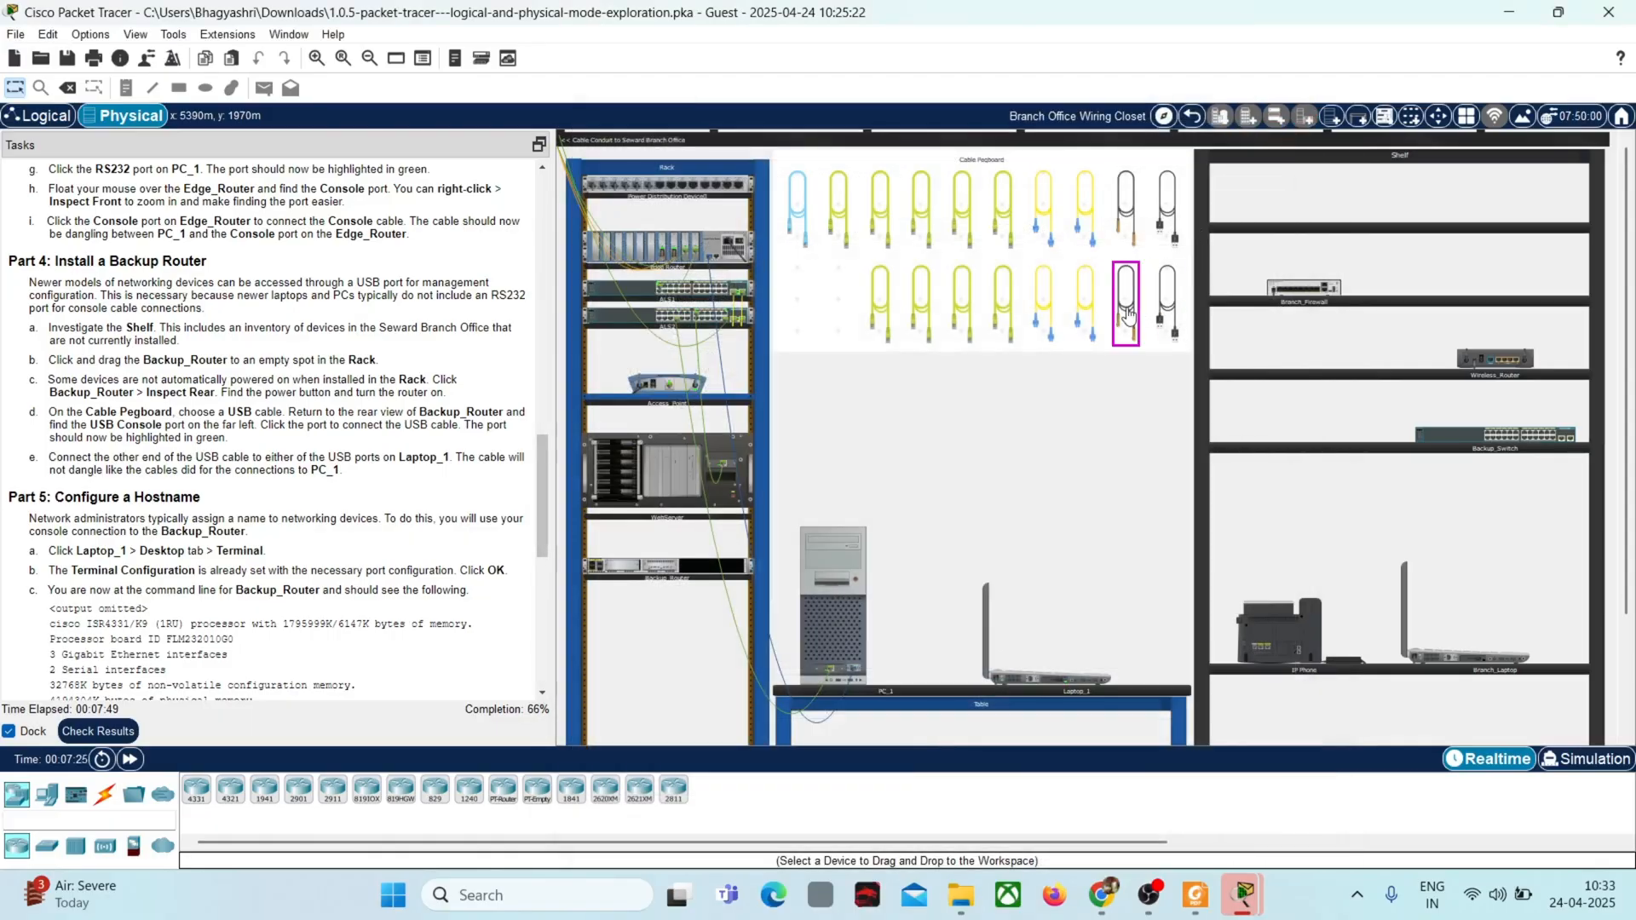
pyautogui.click(1168, 304)
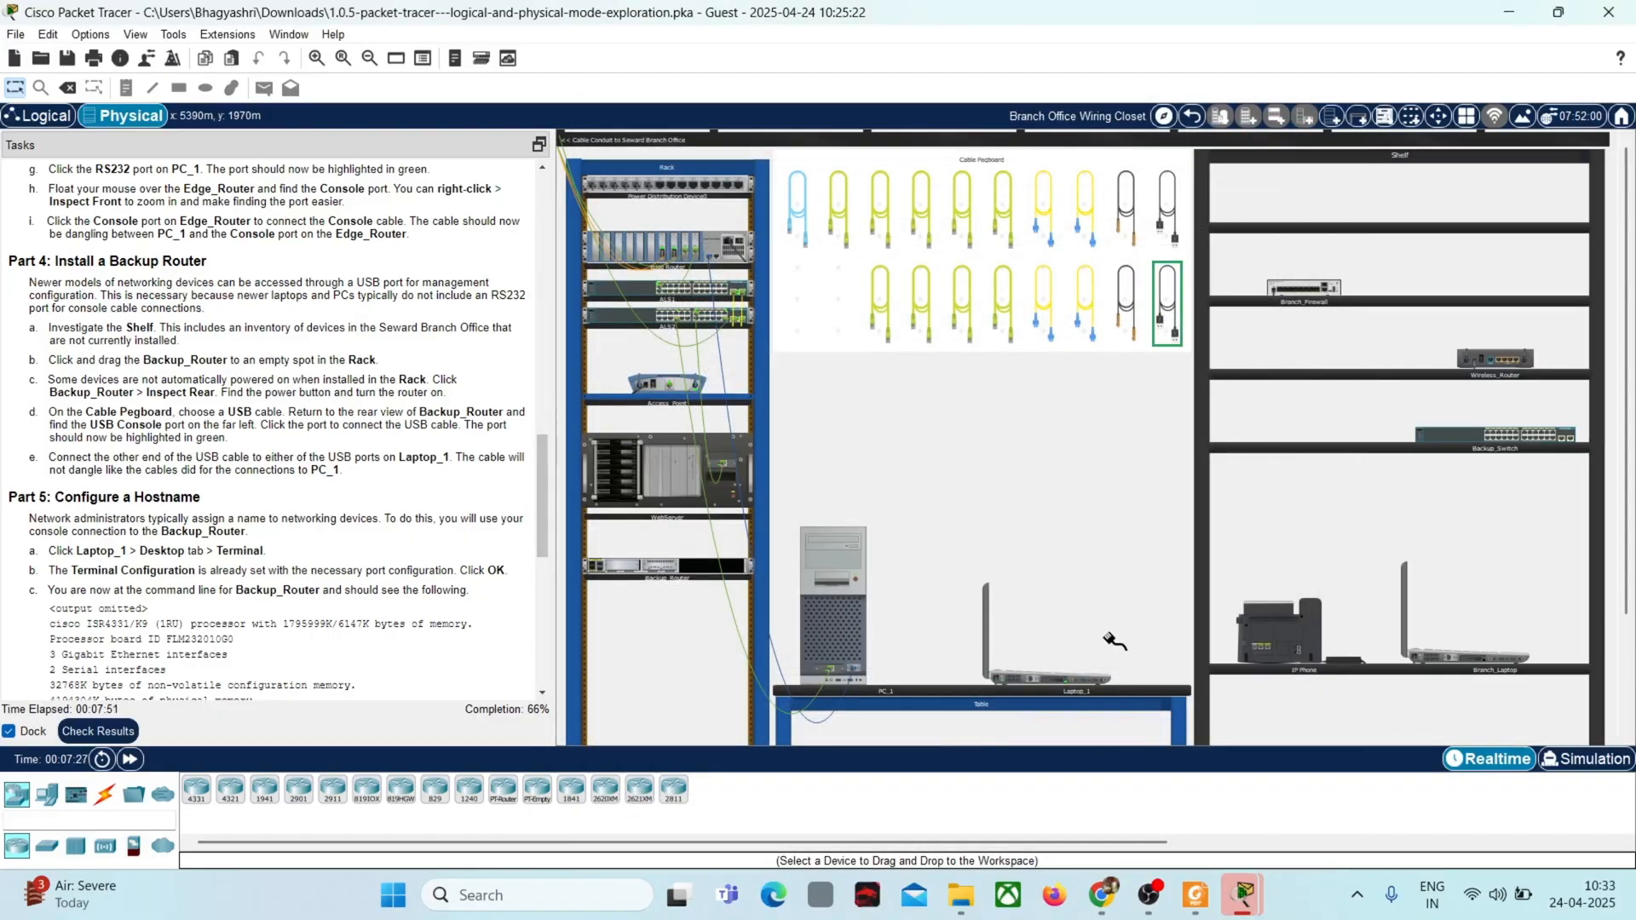
pyautogui.click(1095, 682)
pyautogui.rightClick(696, 571)
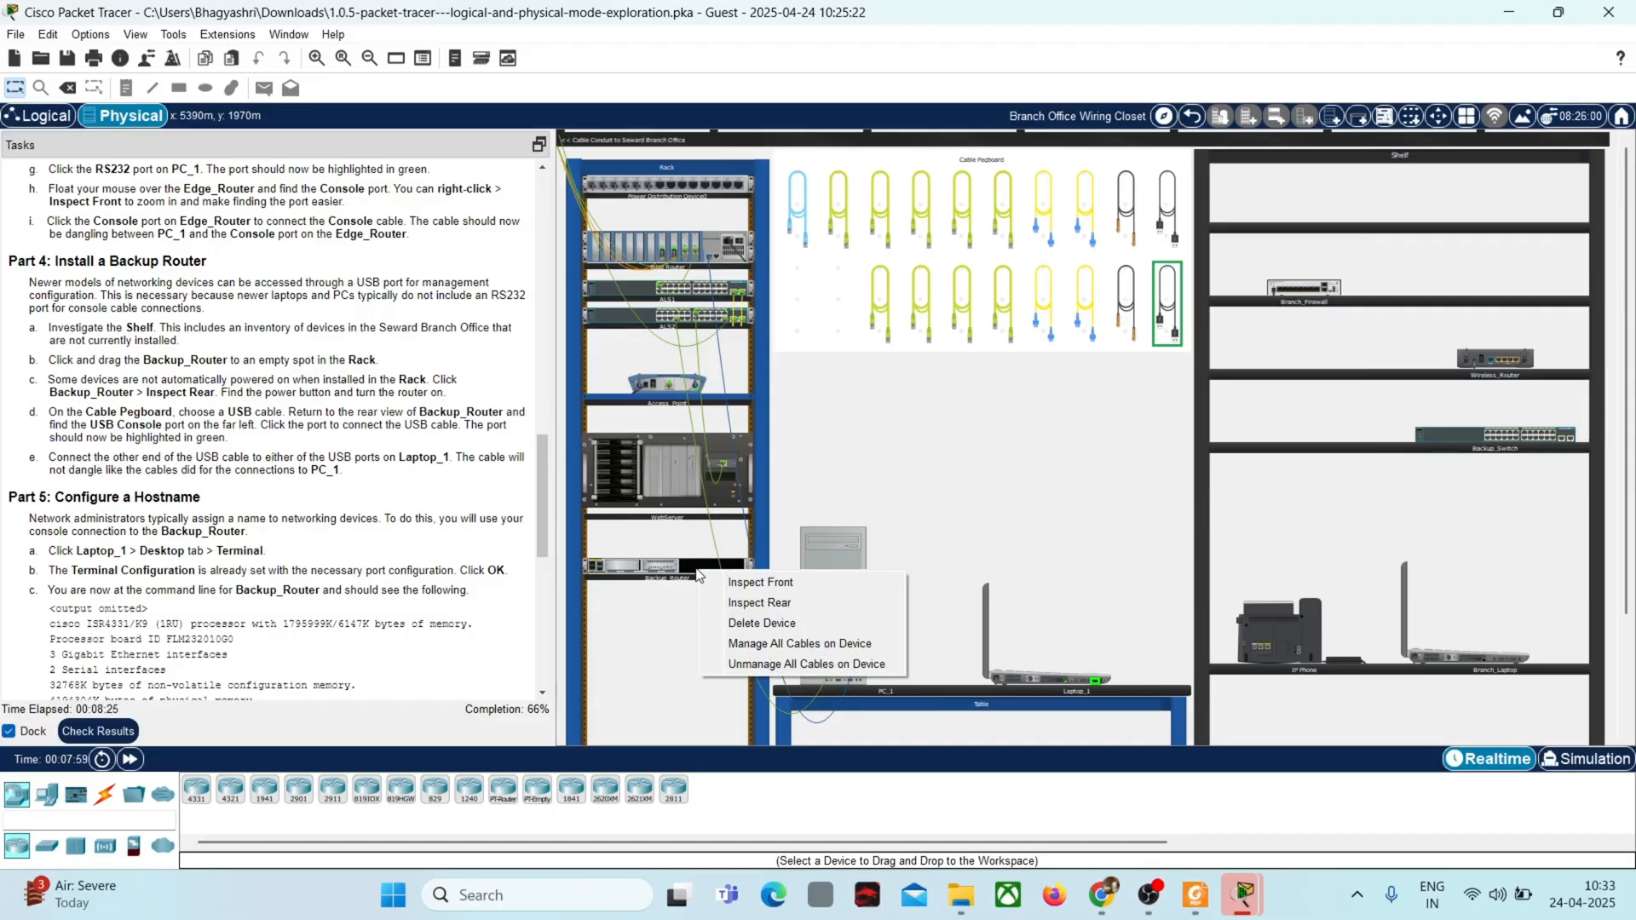
pyautogui.click(750, 583)
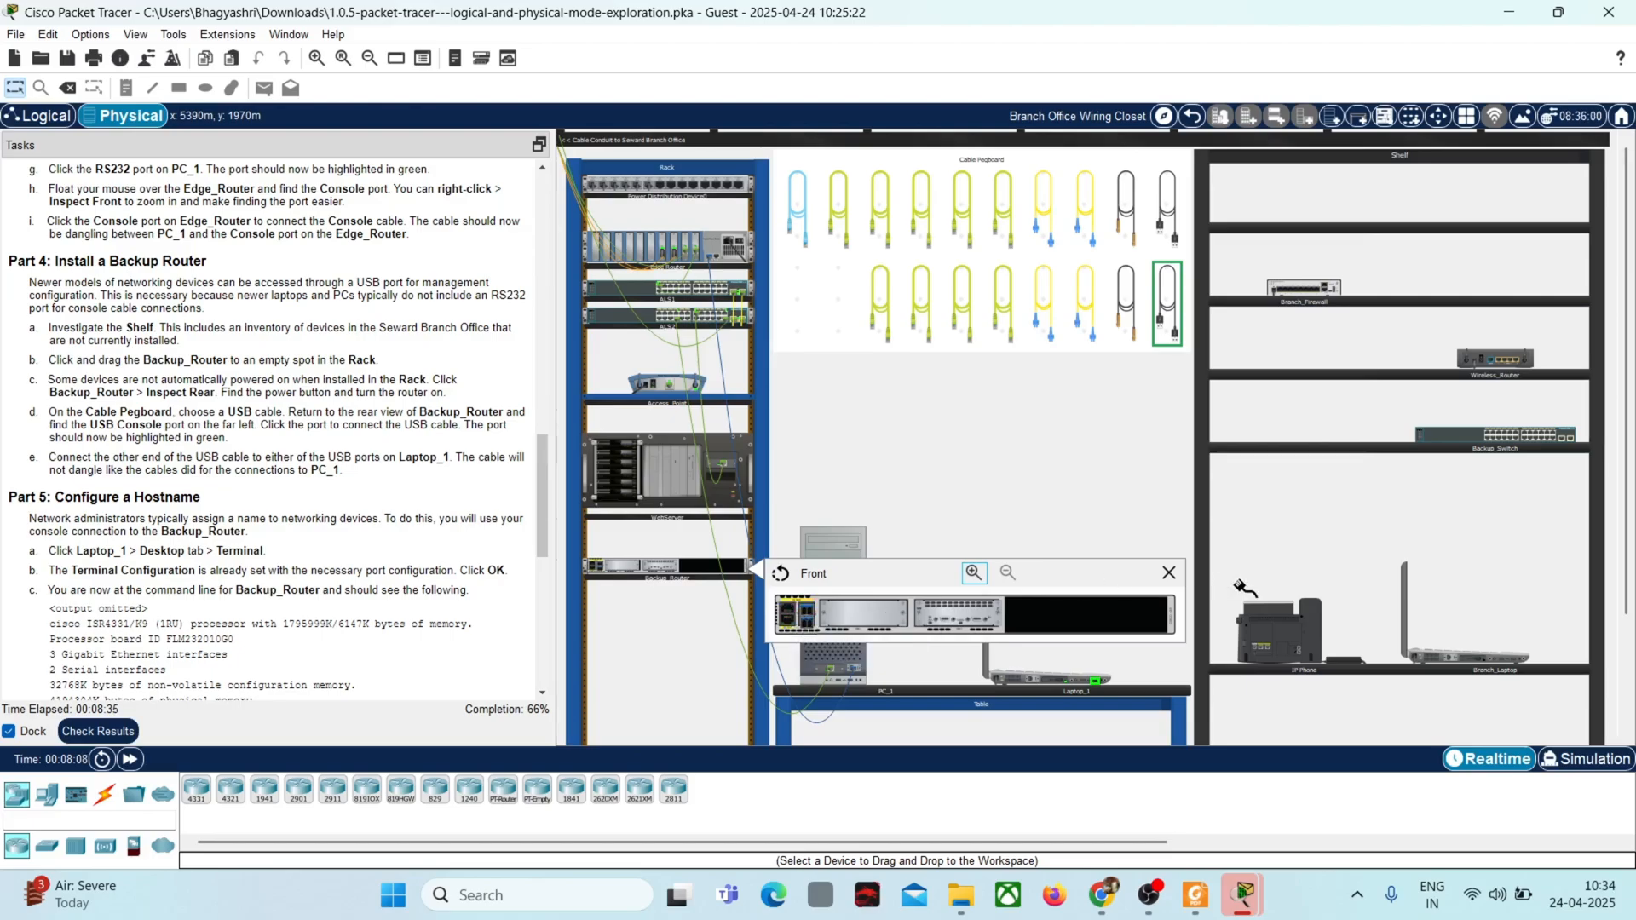
pyautogui.click(1169, 573)
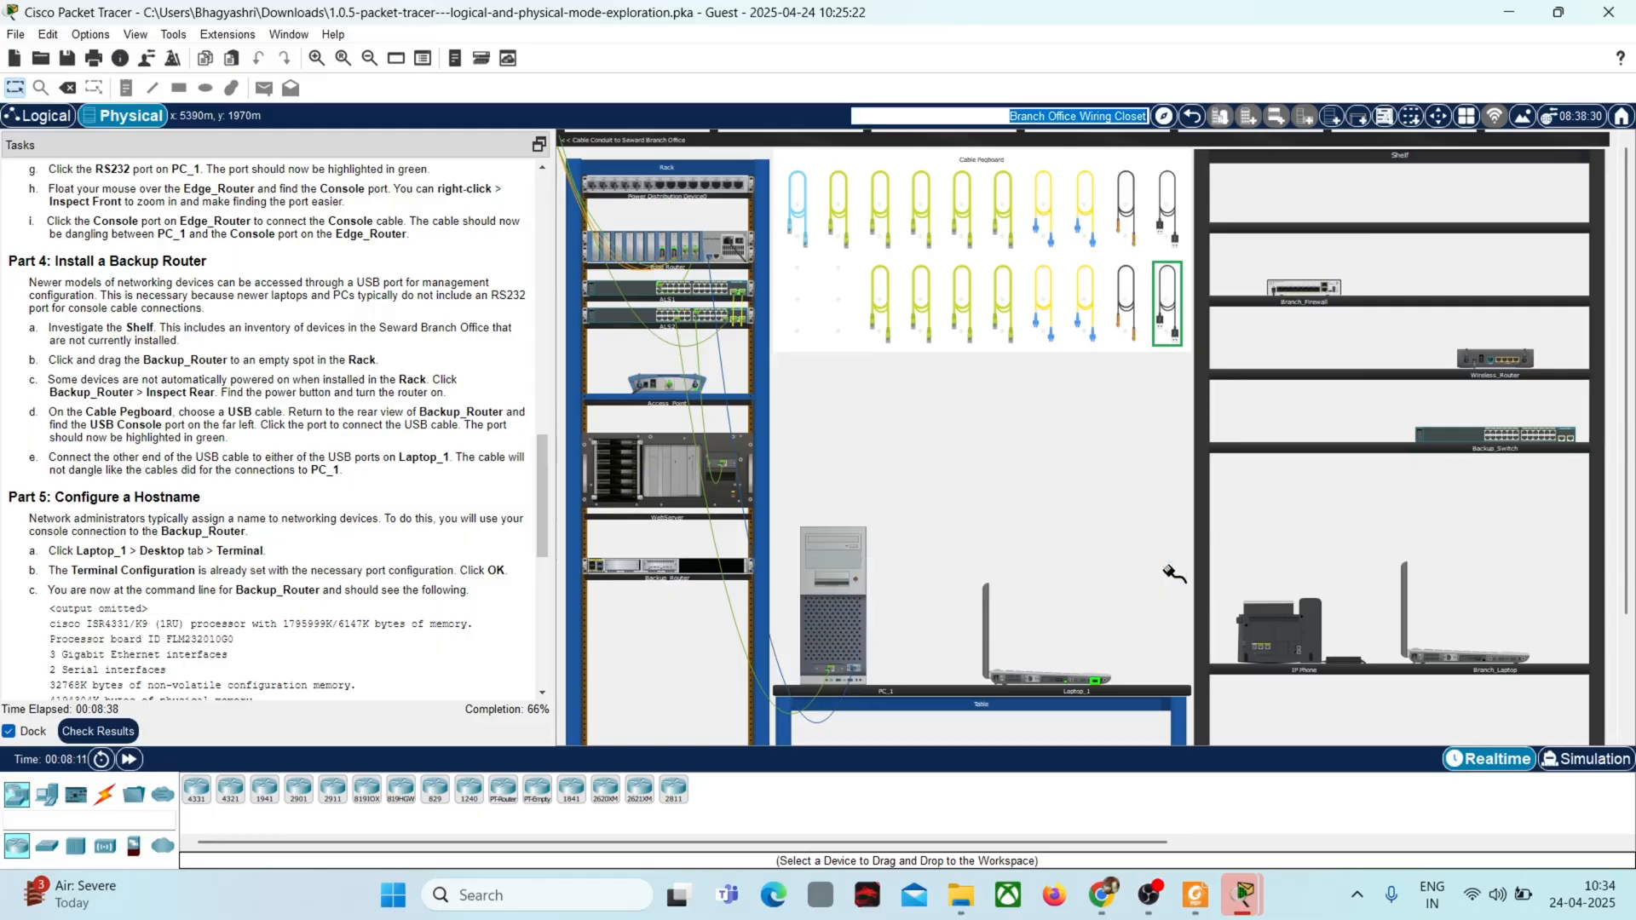
pyautogui.rightClick(656, 571)
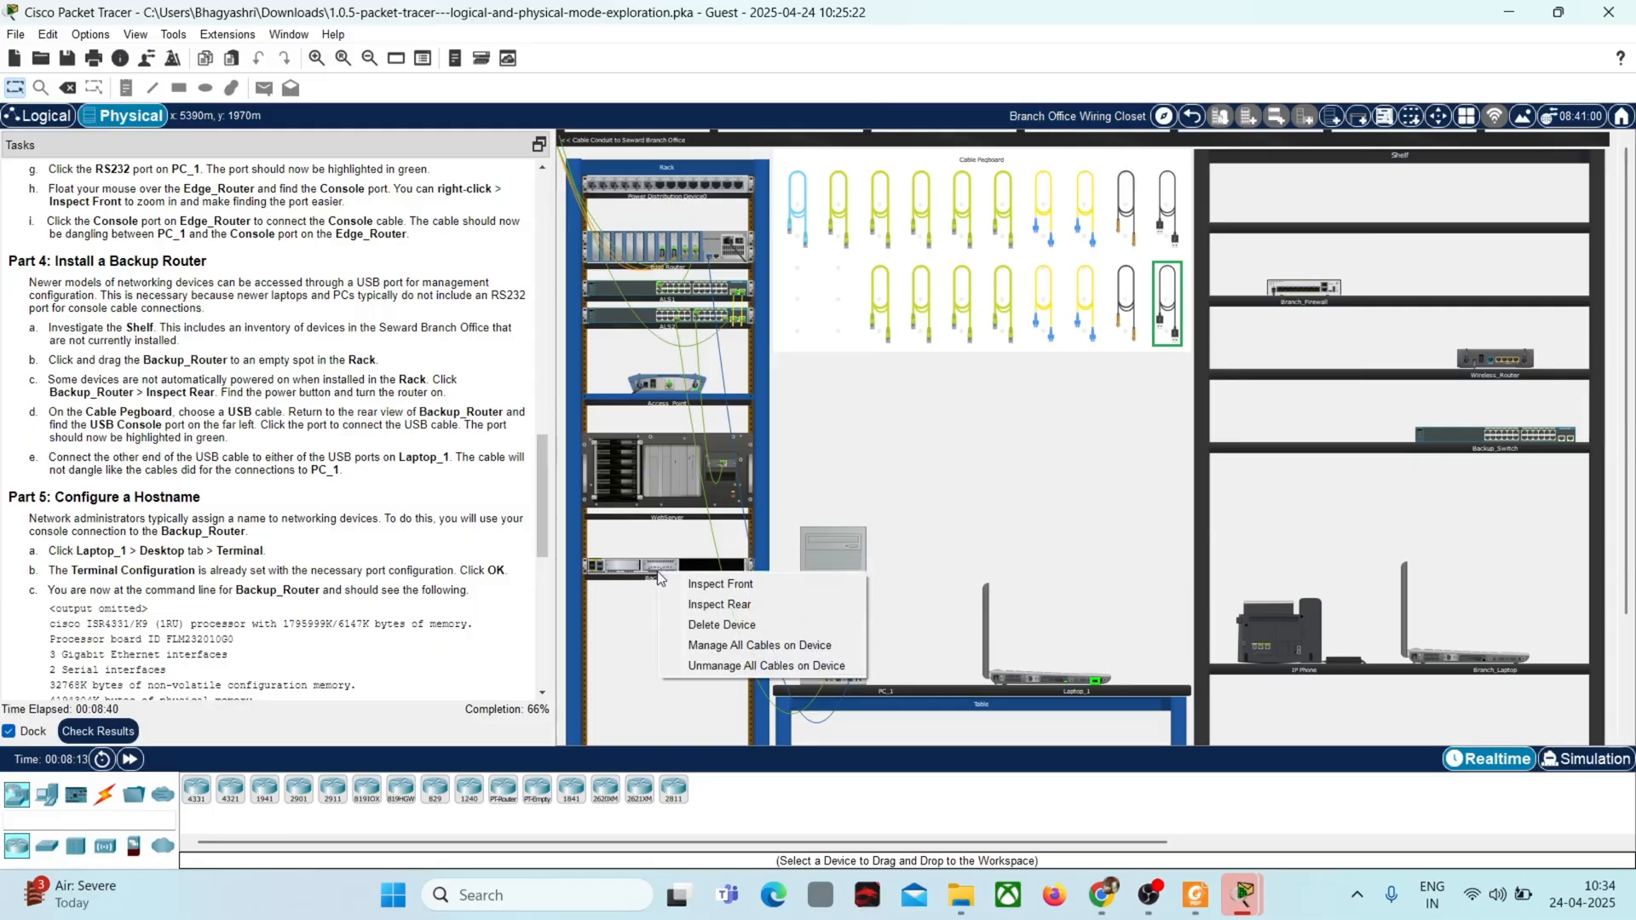
pyautogui.click(718, 605)
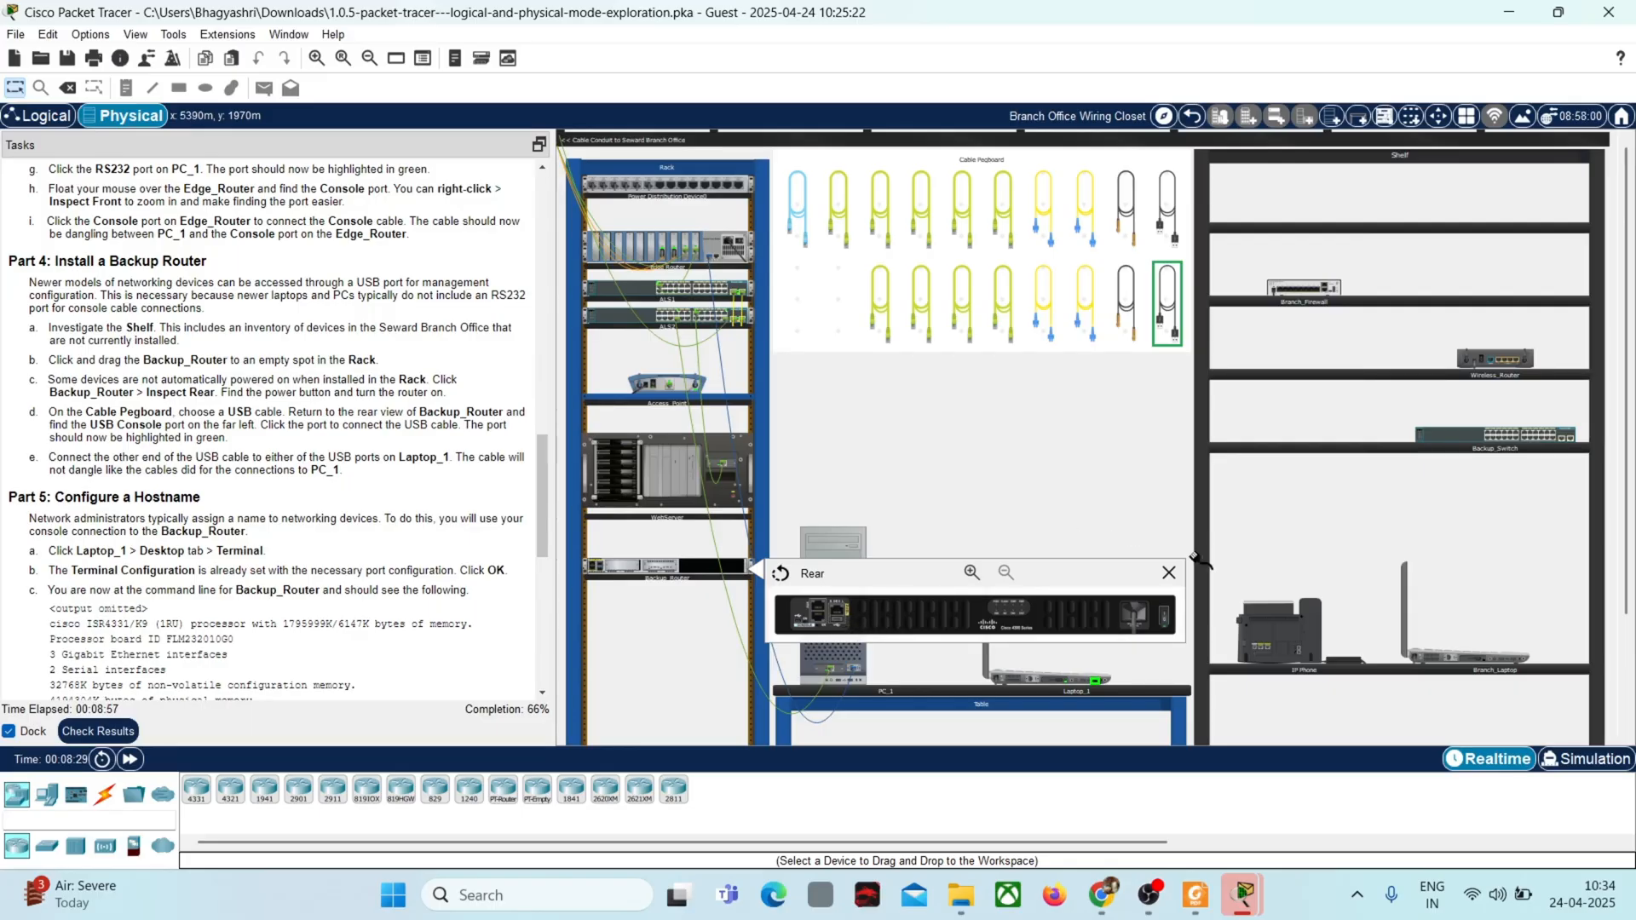
pyautogui.click(1168, 574)
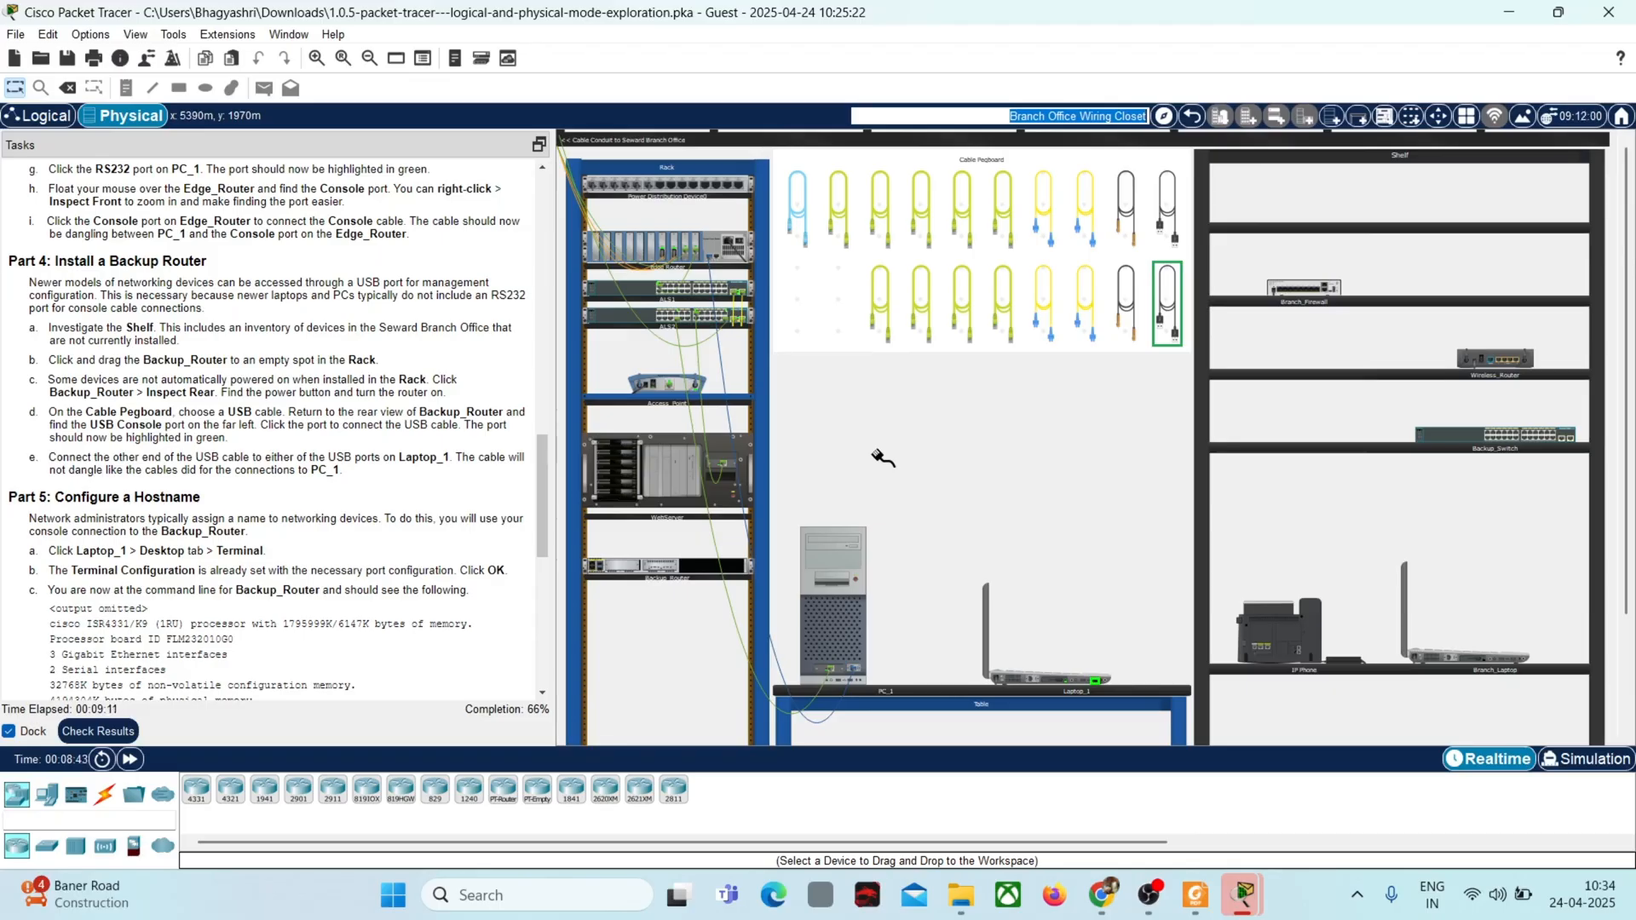
pyautogui.rightClick(677, 562)
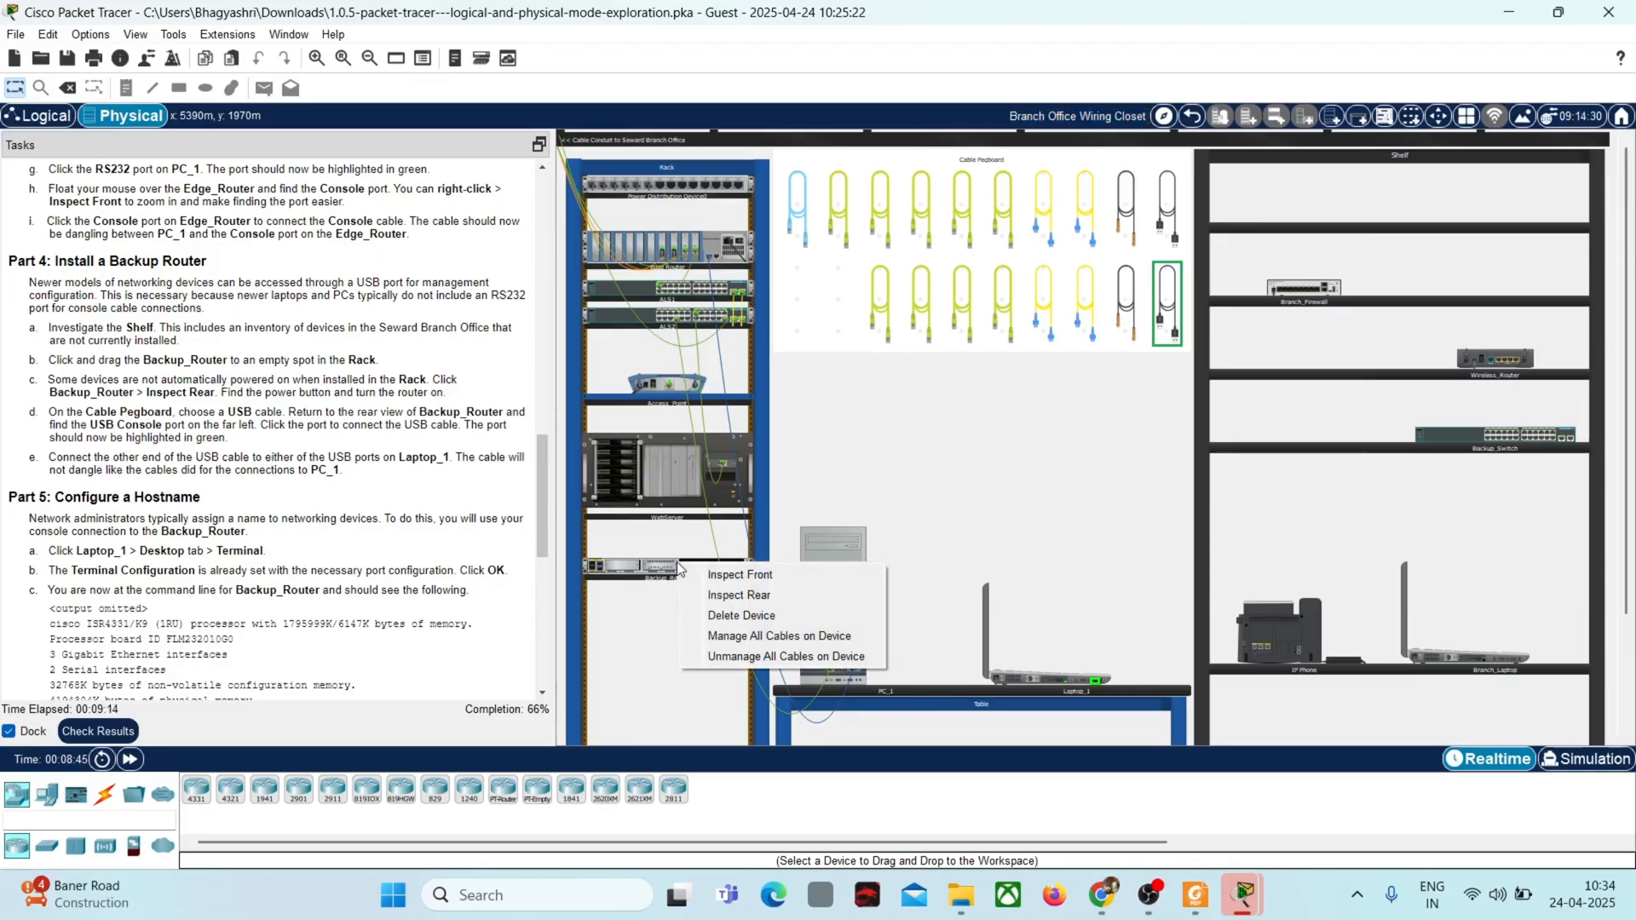
pyautogui.click(720, 595)
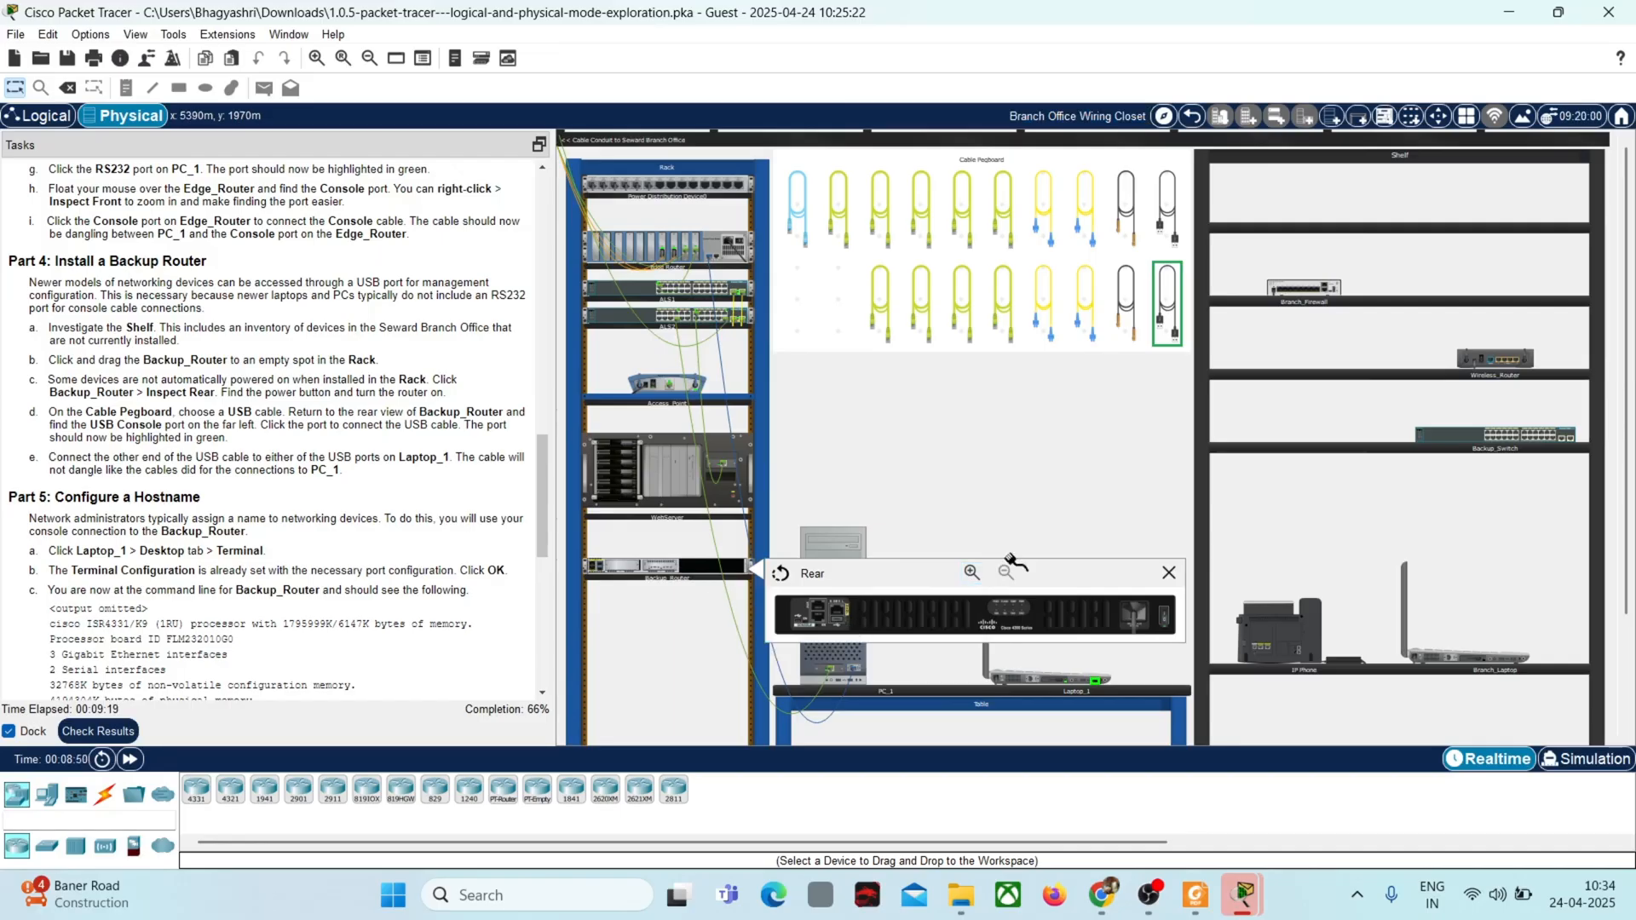
pyautogui.click(1169, 572)
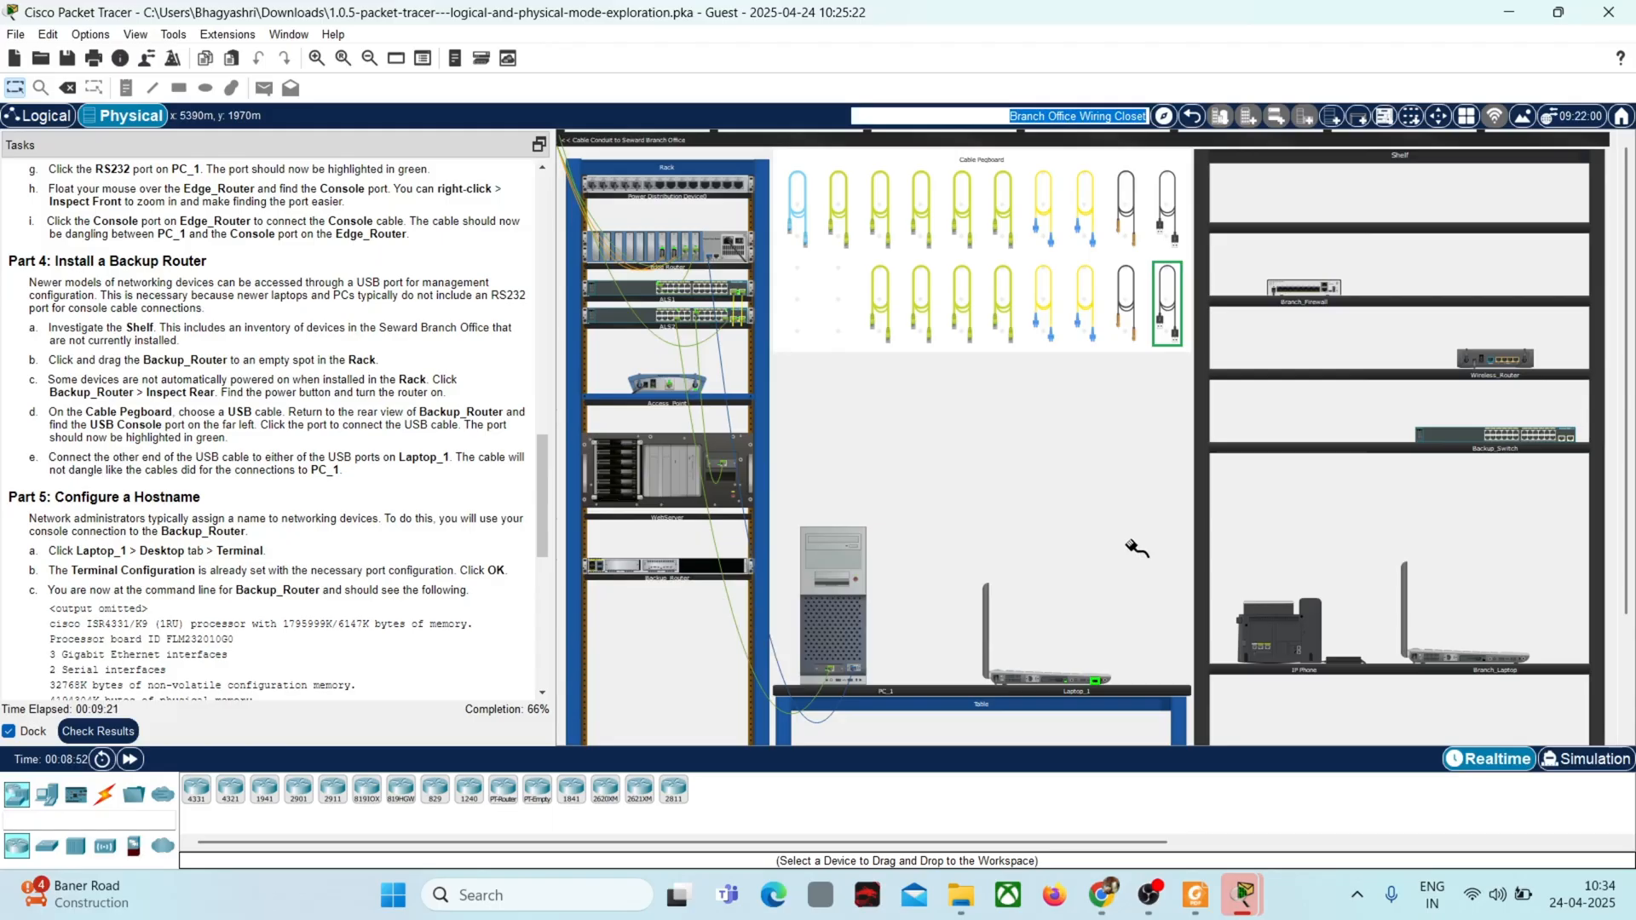
pyautogui.click(1133, 546)
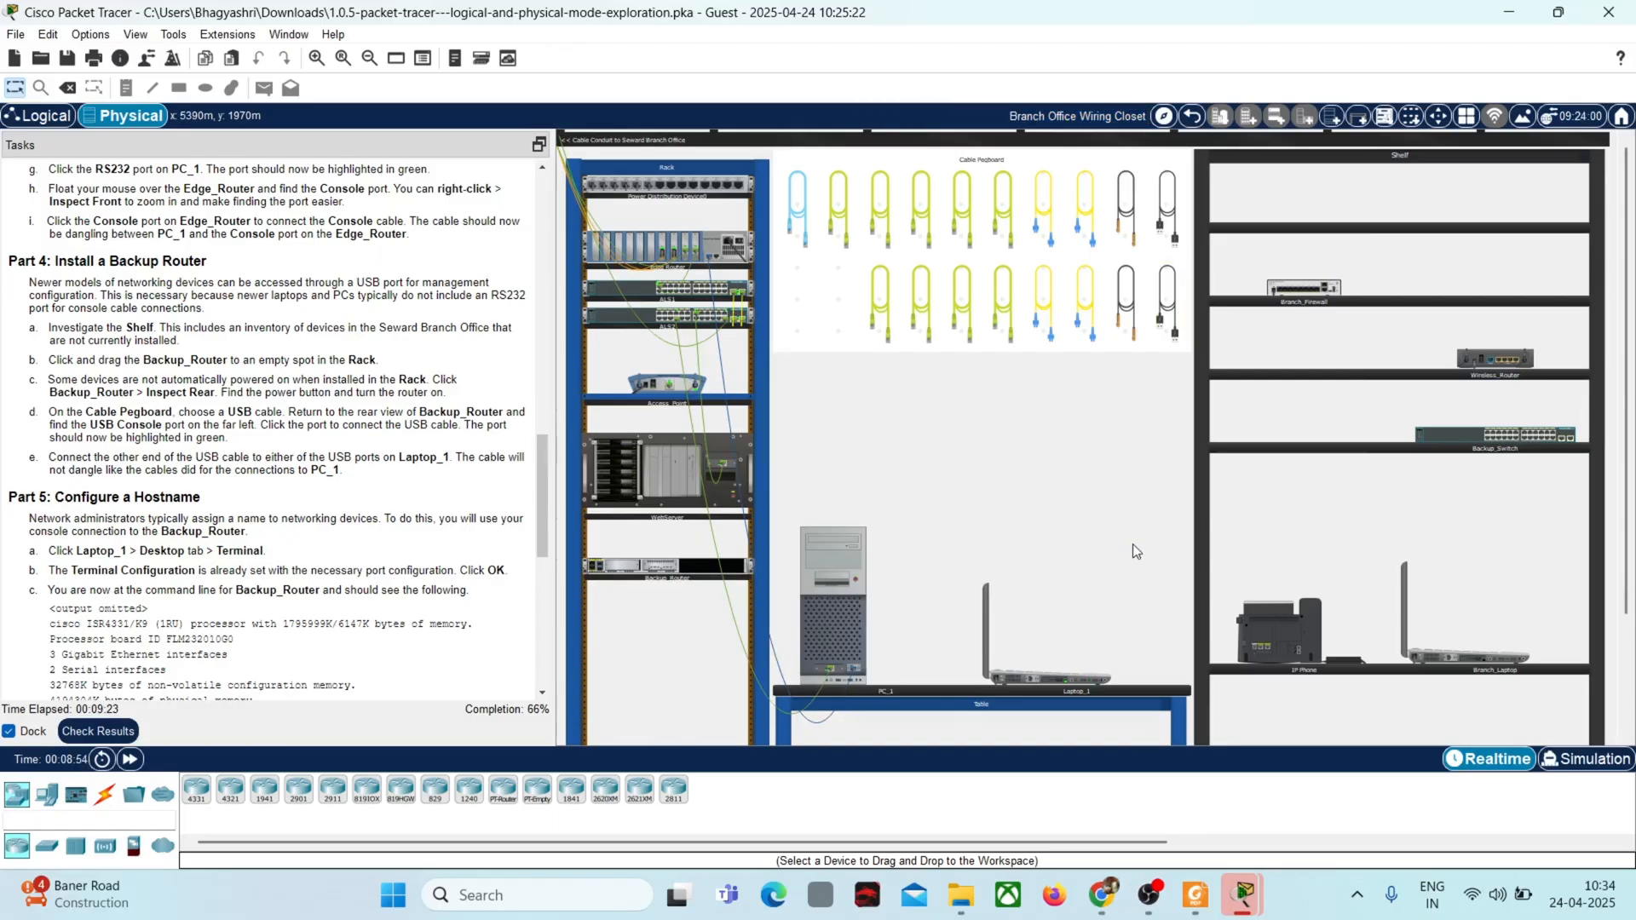
# Step: Plug a USB cable from the Cable Pegboard into the USB Console port on the rear of Backup_Router
pyautogui.click(1169, 302)
pyautogui.rightClick(621, 570)
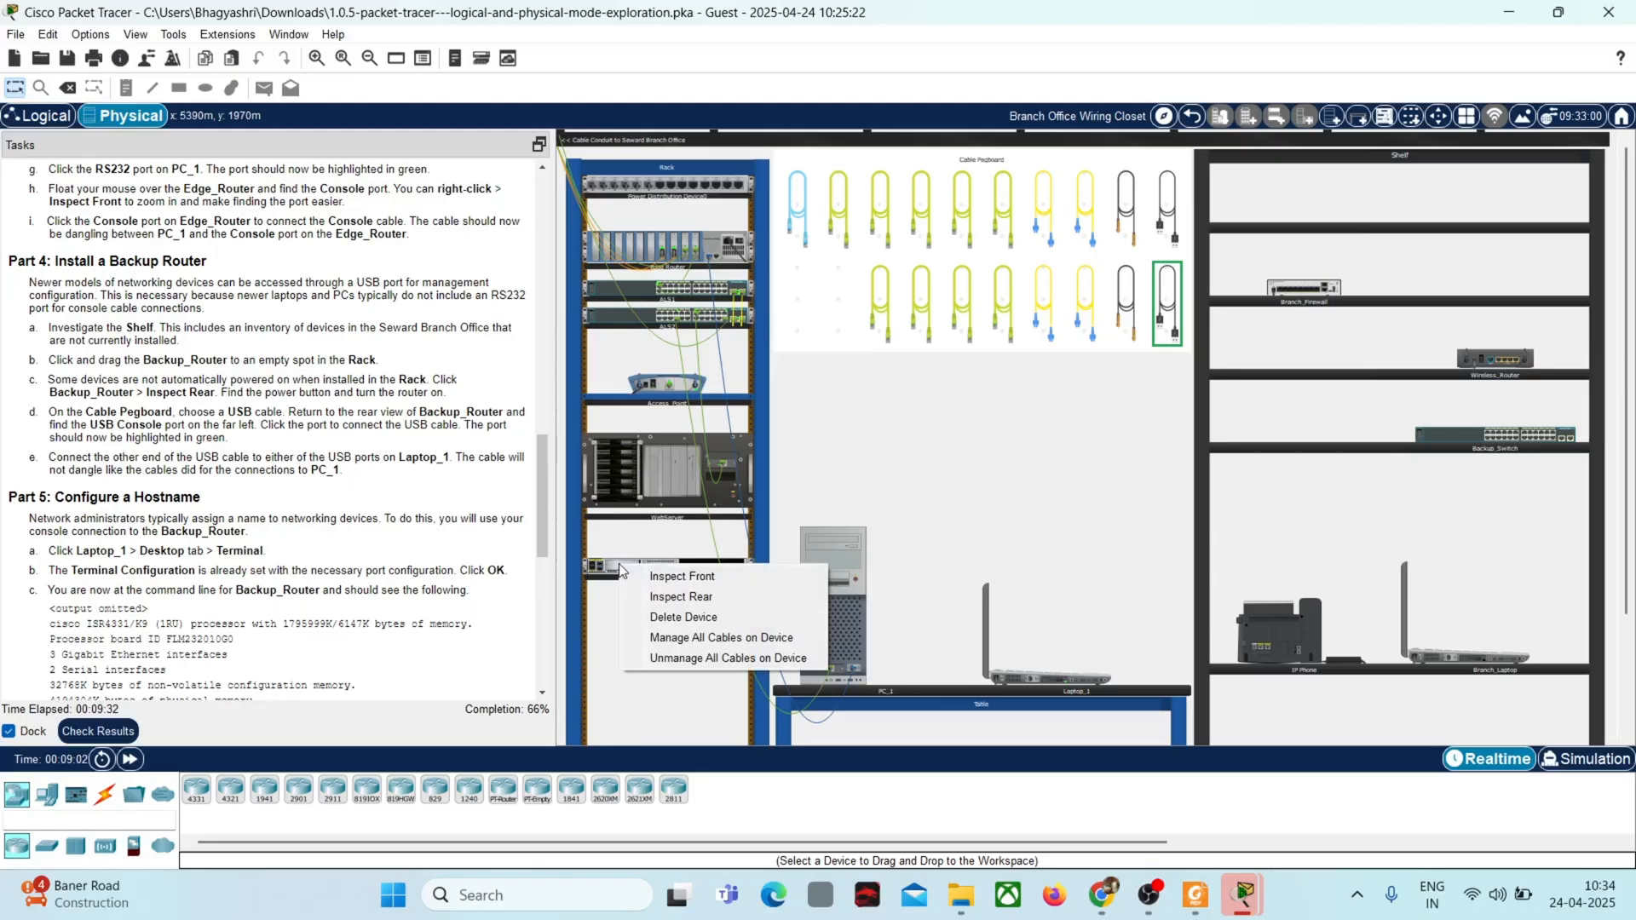
pyautogui.click(667, 598)
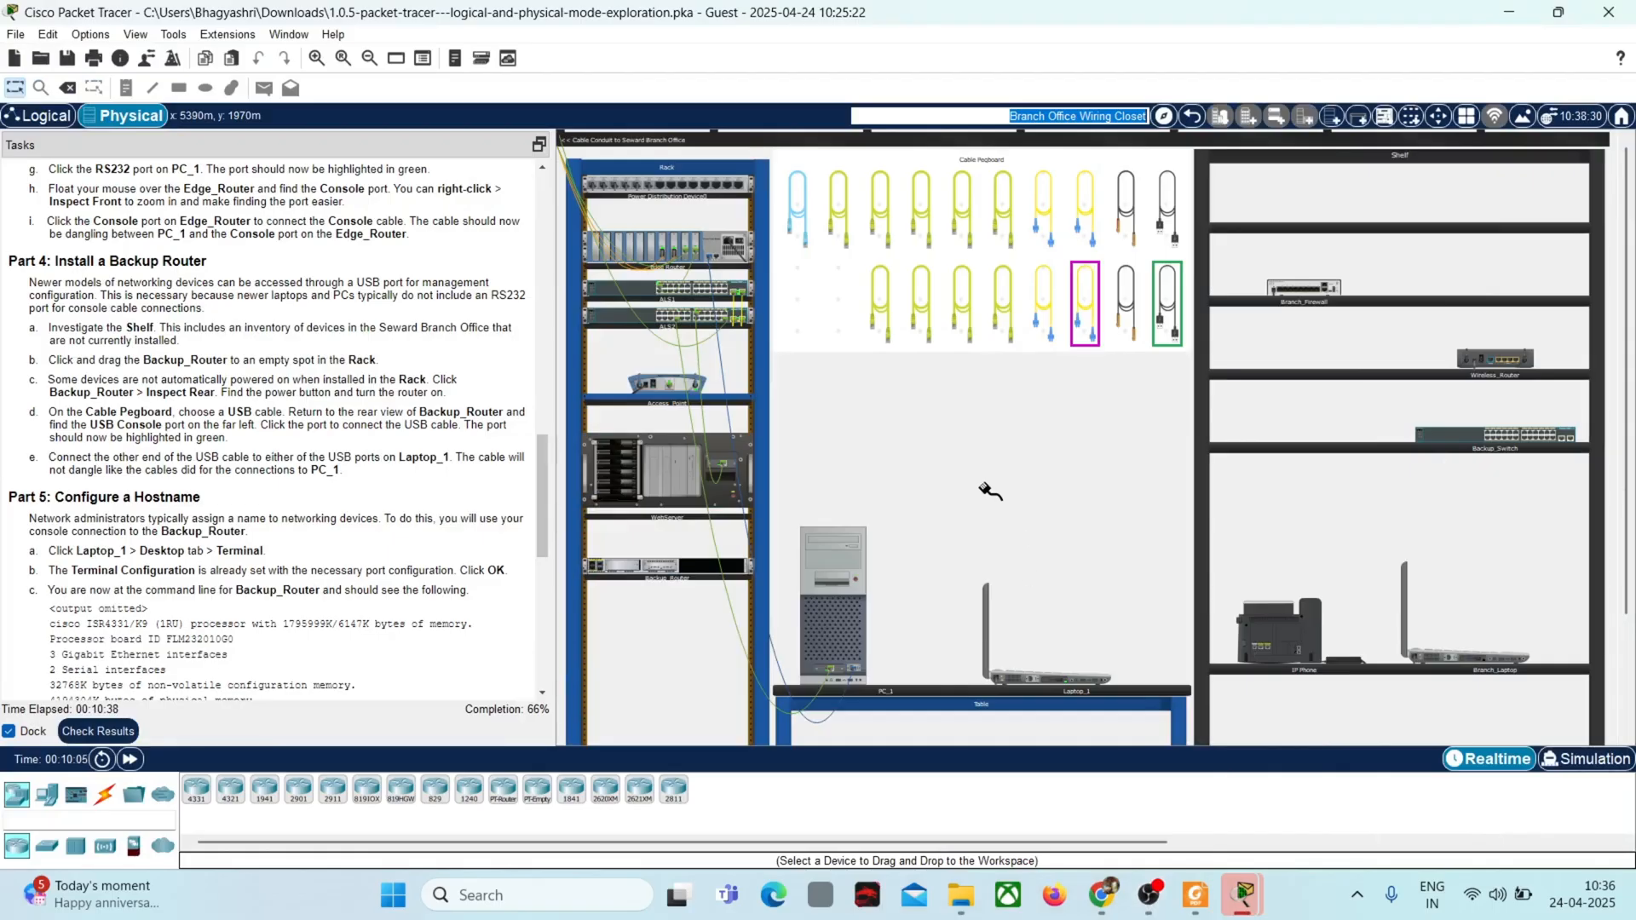
pyautogui.rightClick(616, 568)
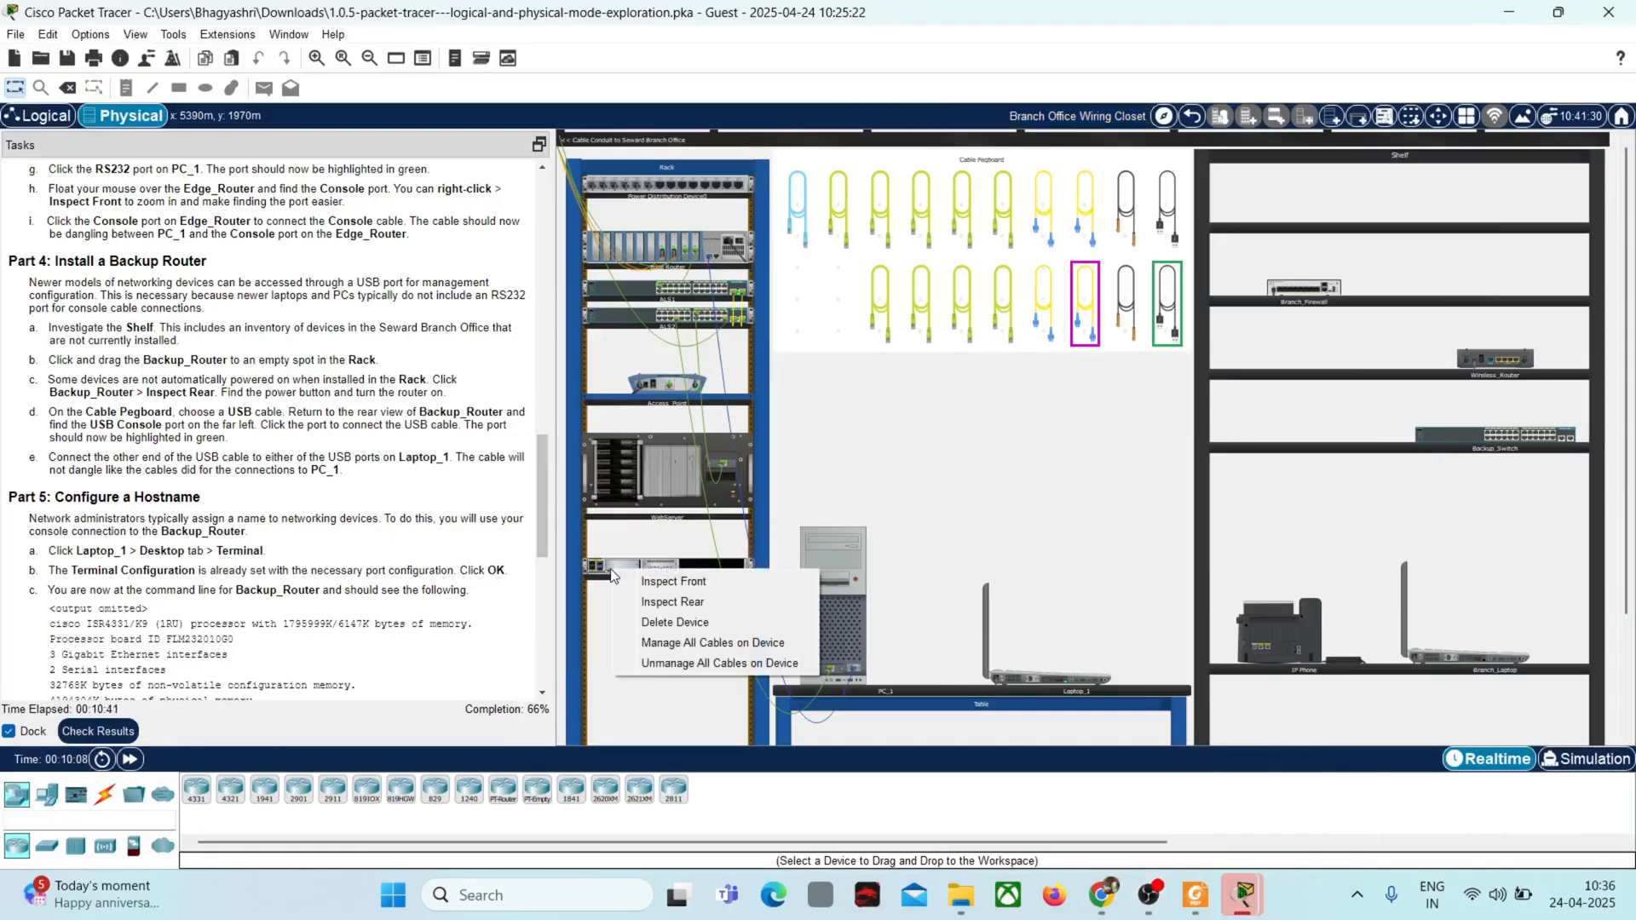
pyautogui.click(700, 603)
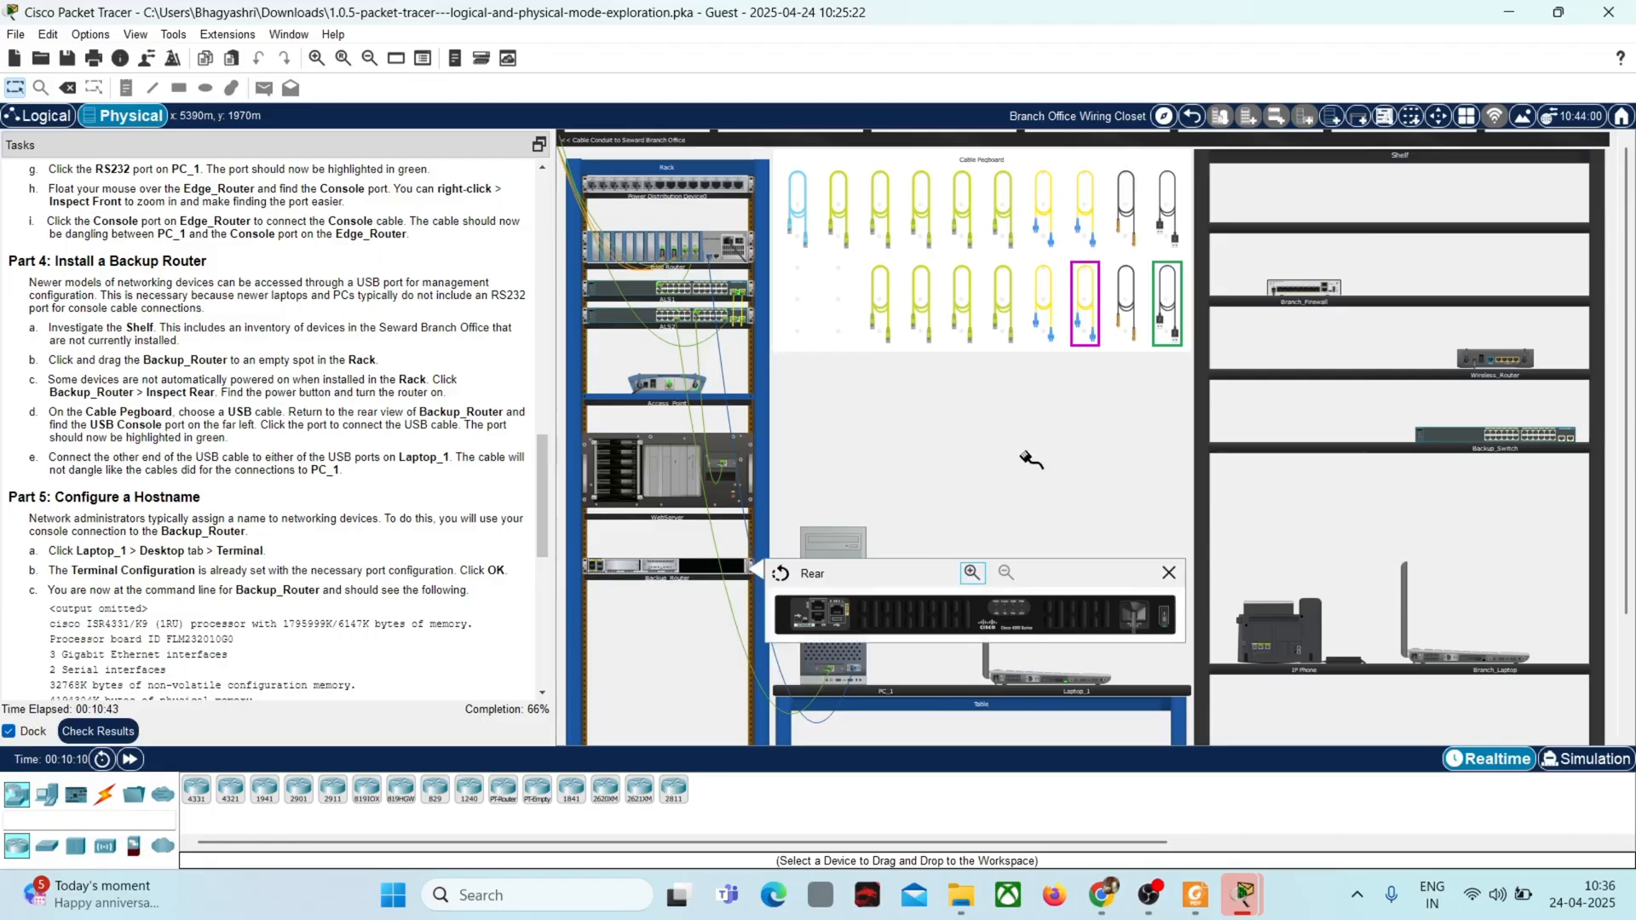
pyautogui.click(971, 572)
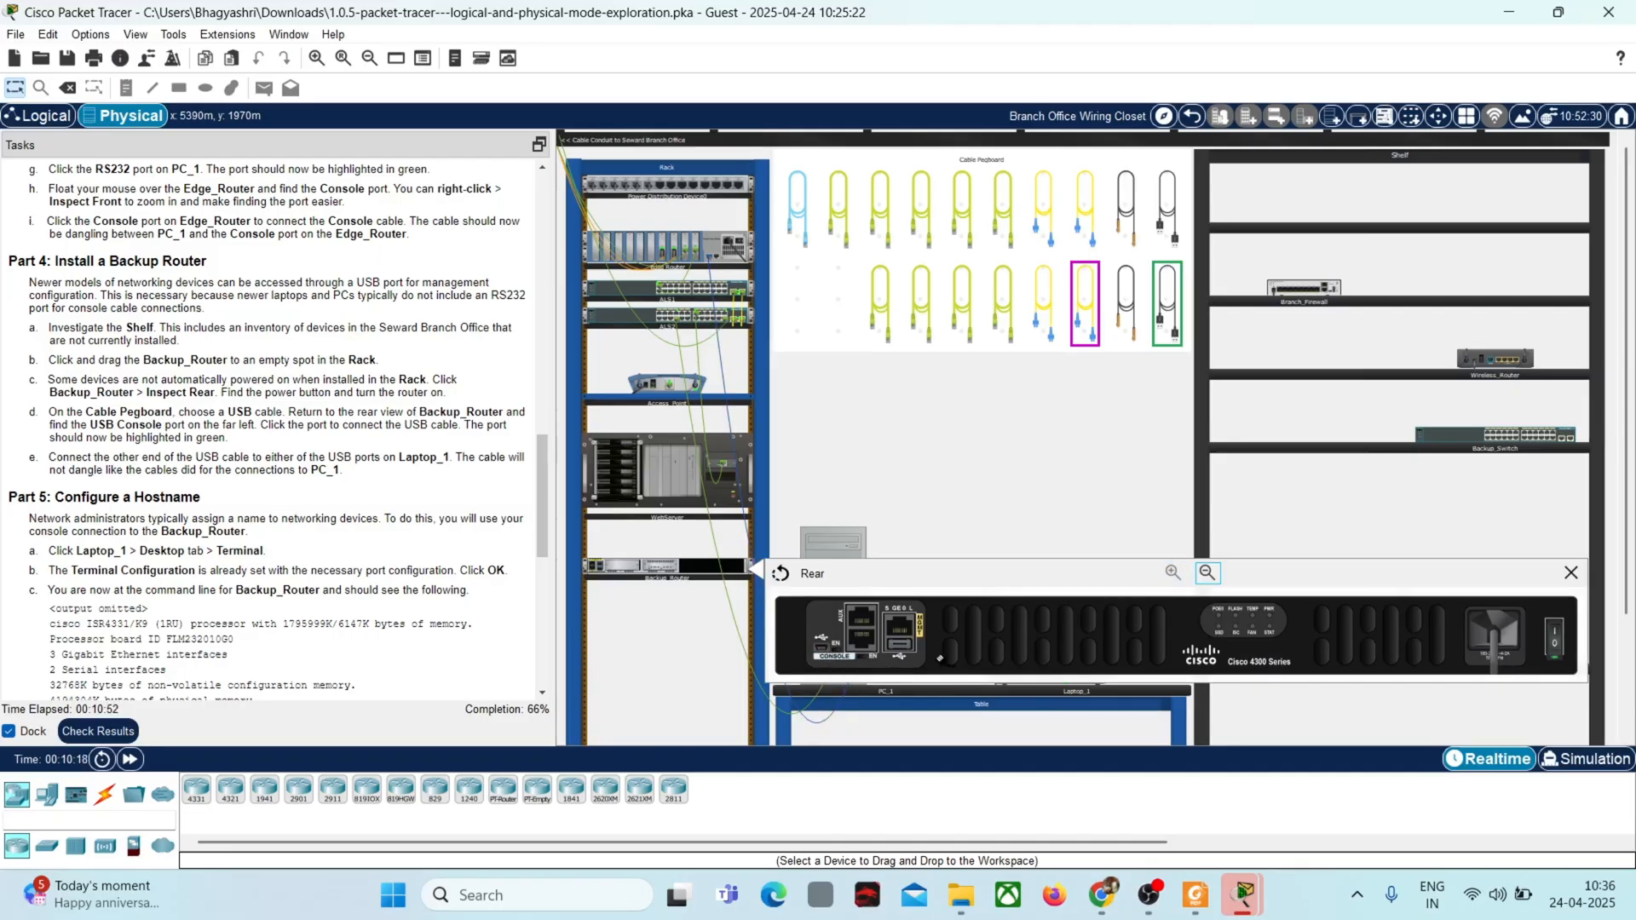
pyautogui.click(823, 649)
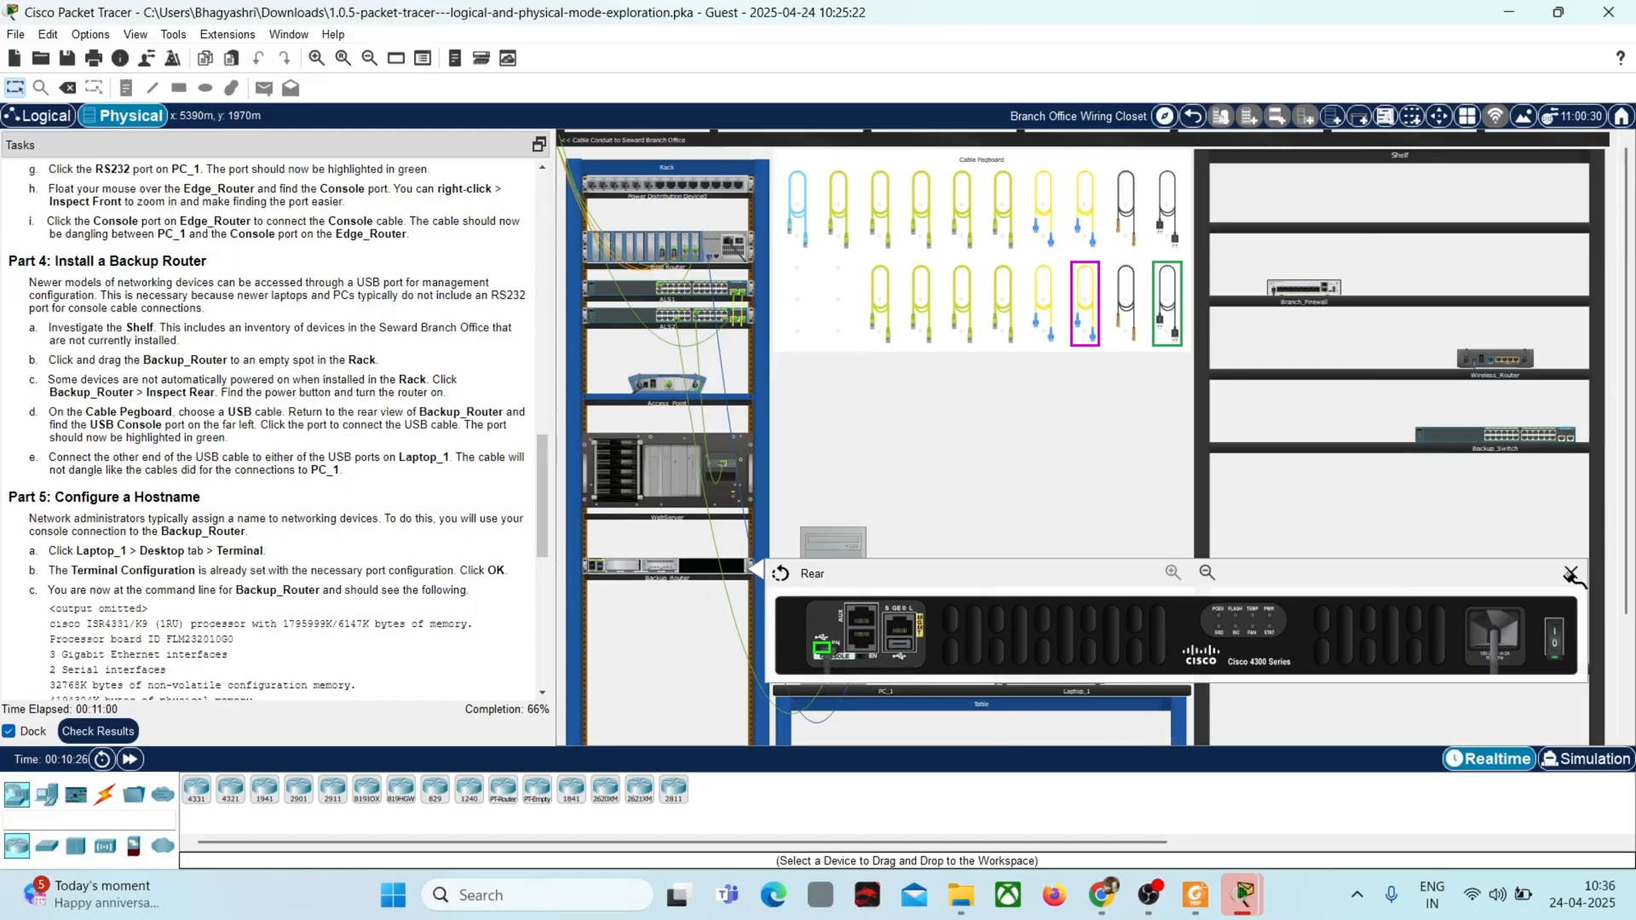
# Step: Connect the other end of the USB cable to Laptop_1's USB1 port and continue to Part 5 of the instructions
pyautogui.click(1566, 577)
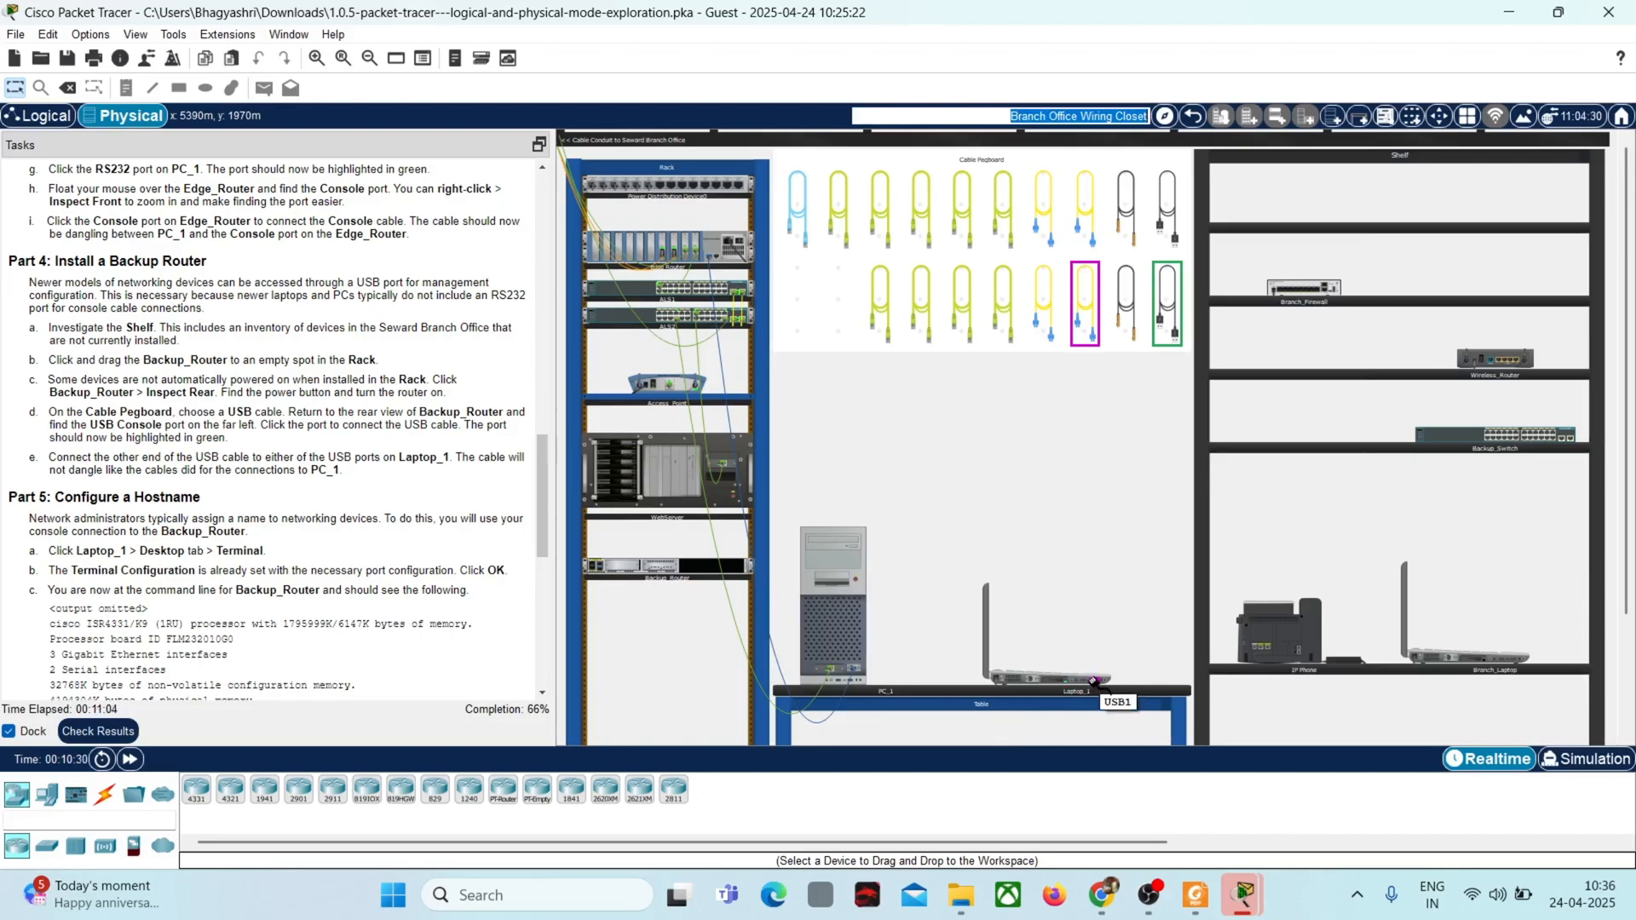
pyautogui.click(1094, 682)
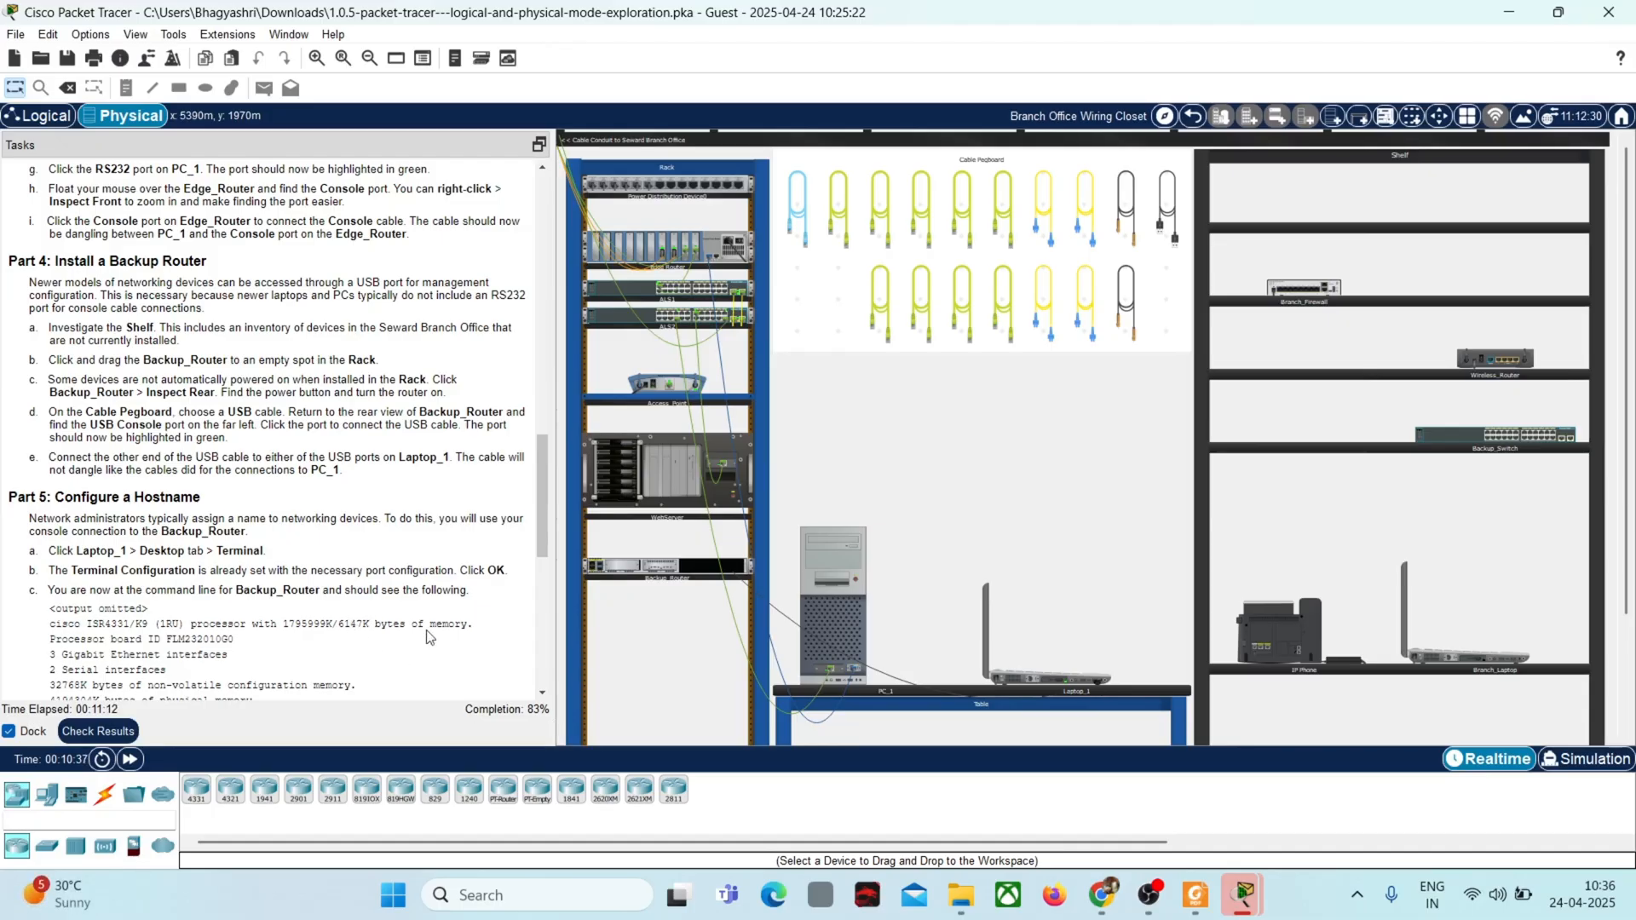
pyautogui.click(545, 690)
pyautogui.click(544, 691)
pyautogui.click(545, 691)
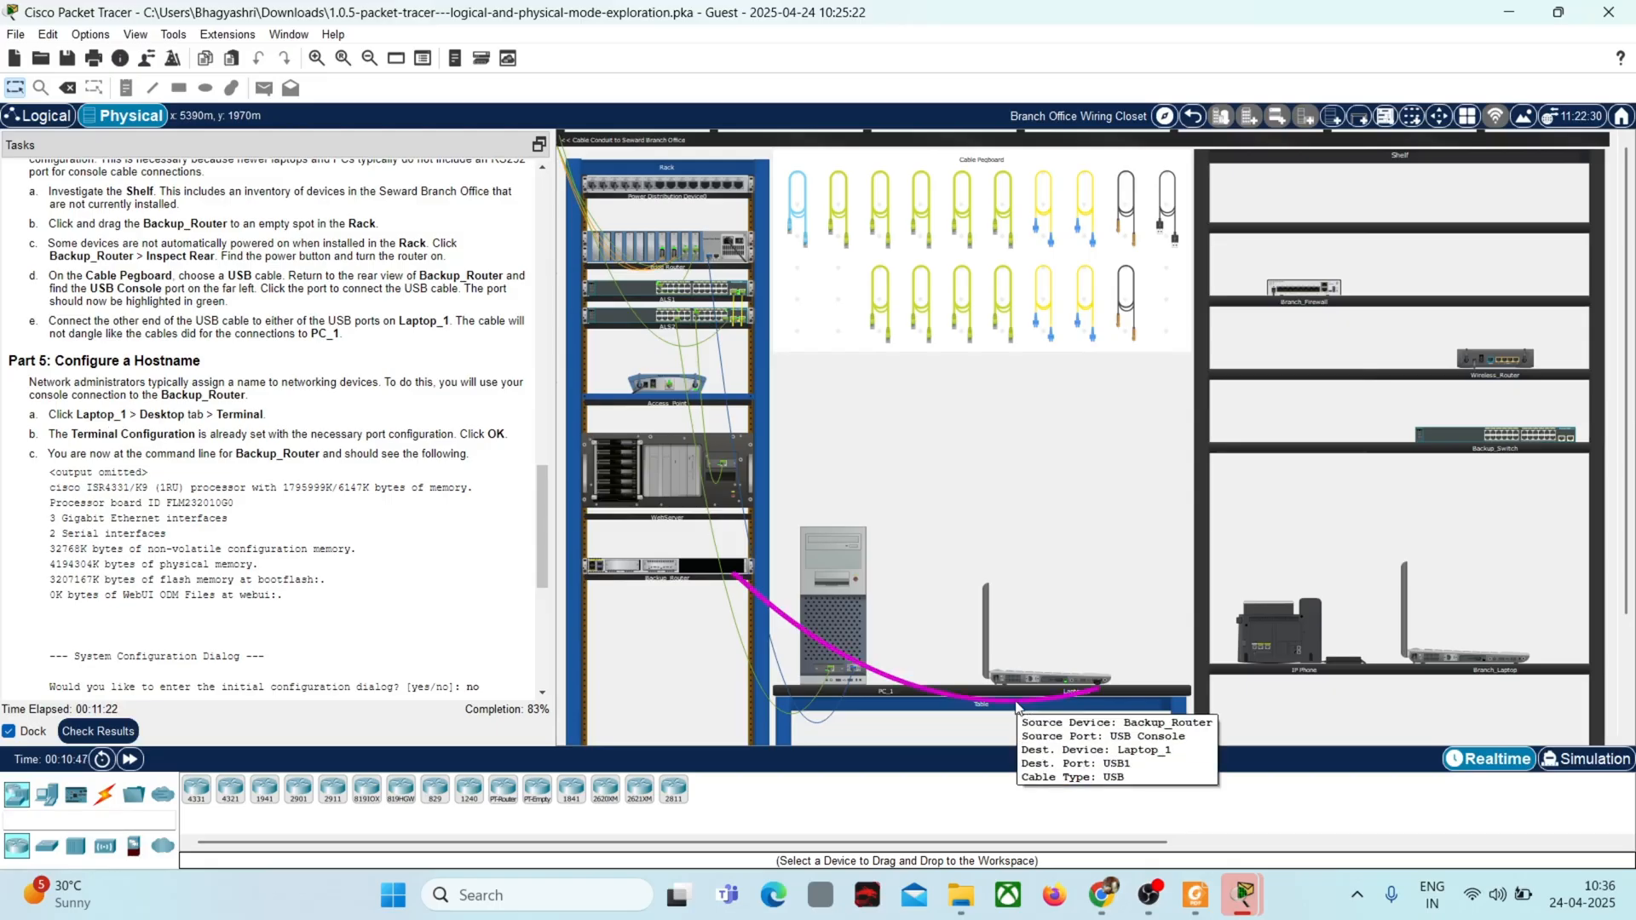
# Step: Open a terminal session on Laptop_1 with the default port configuration and enlarge its window
pyautogui.click(1030, 679)
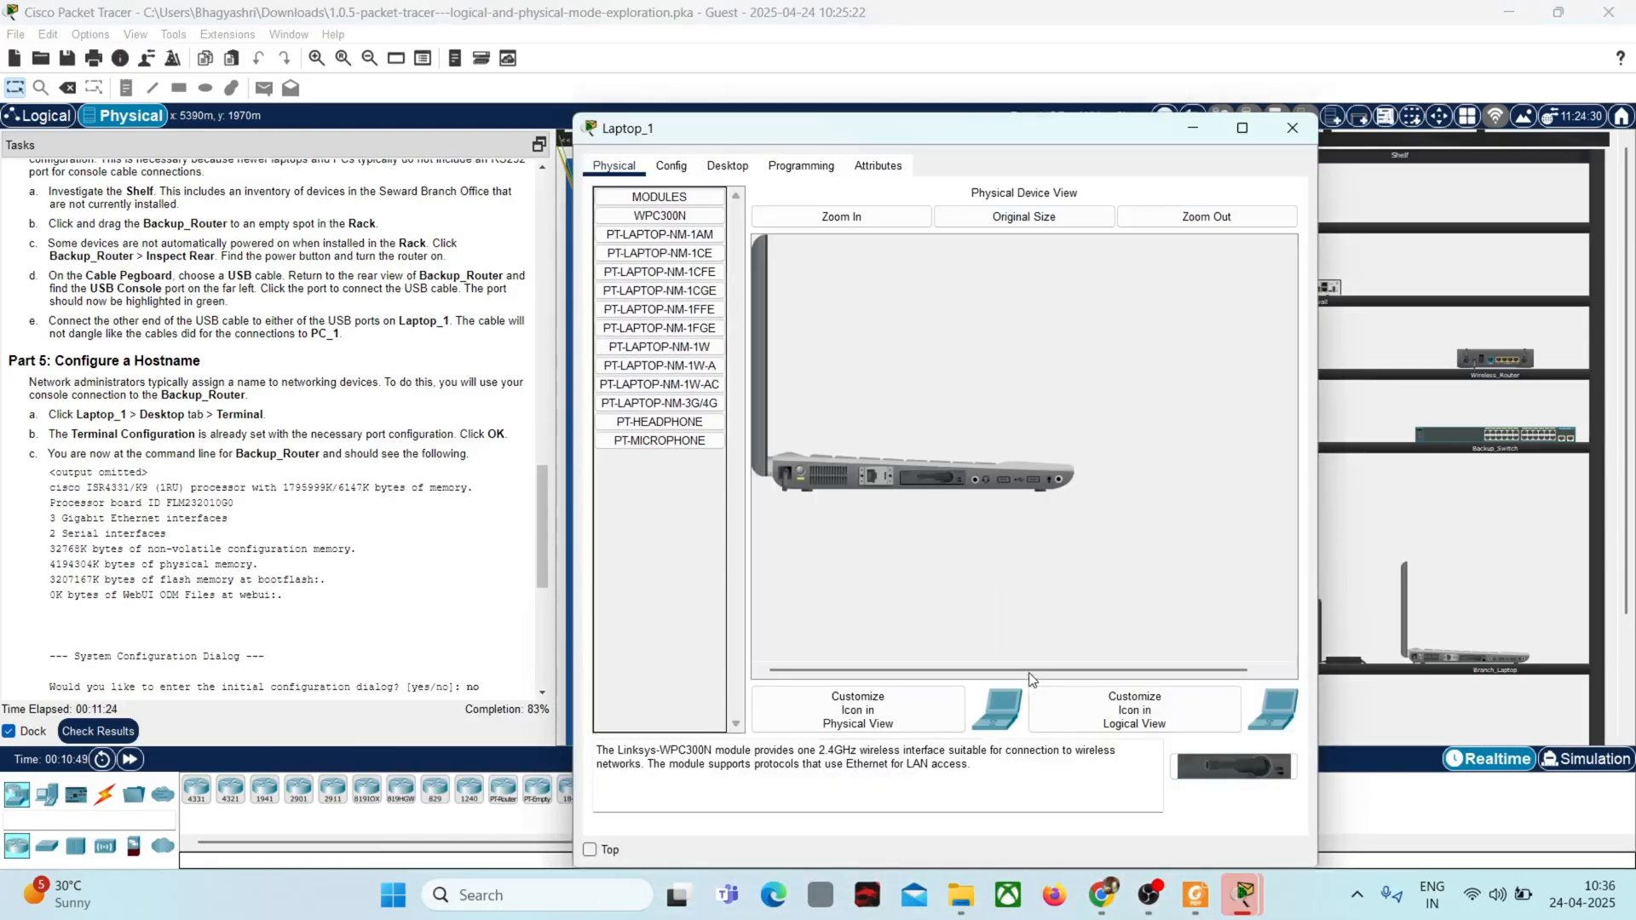
pyautogui.click(729, 168)
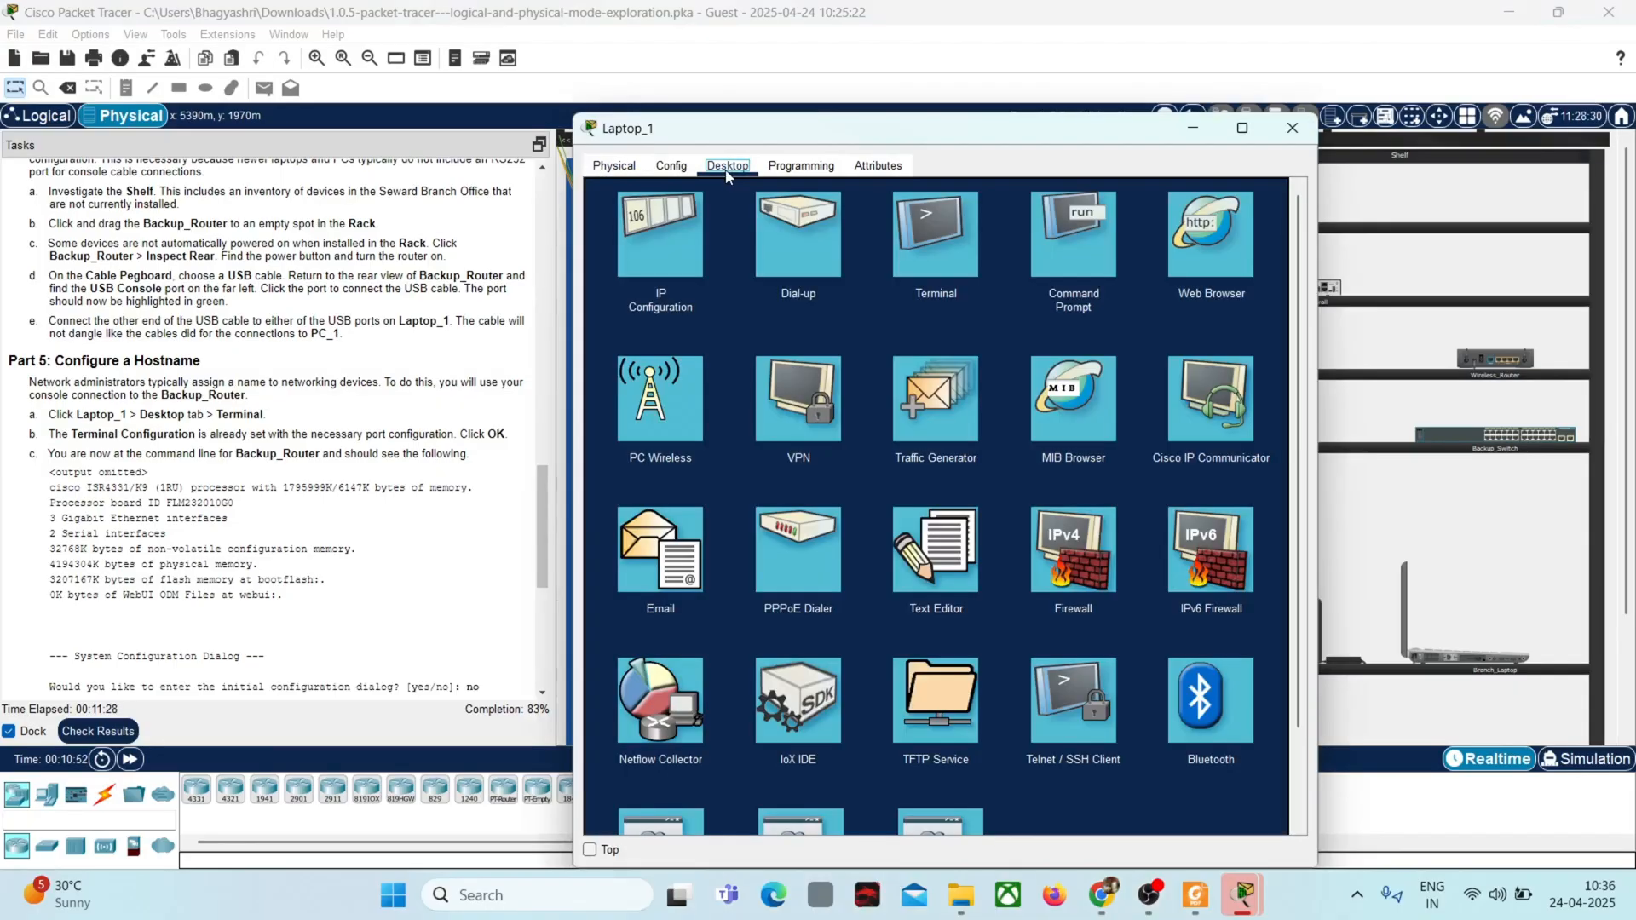
pyautogui.click(926, 257)
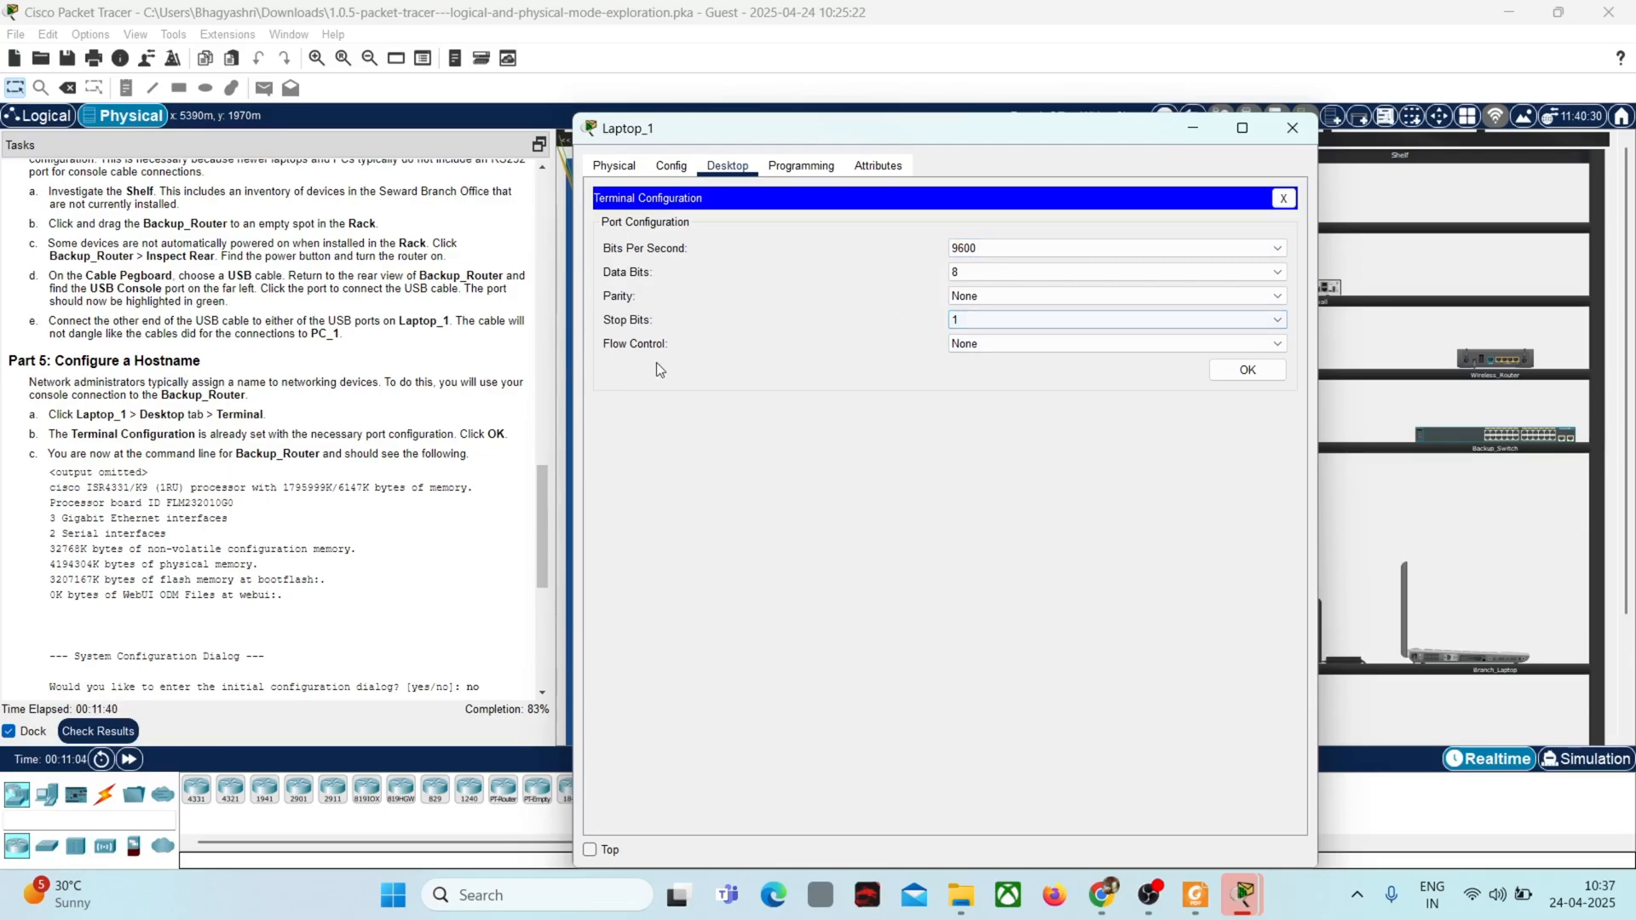
pyautogui.click(1264, 376)
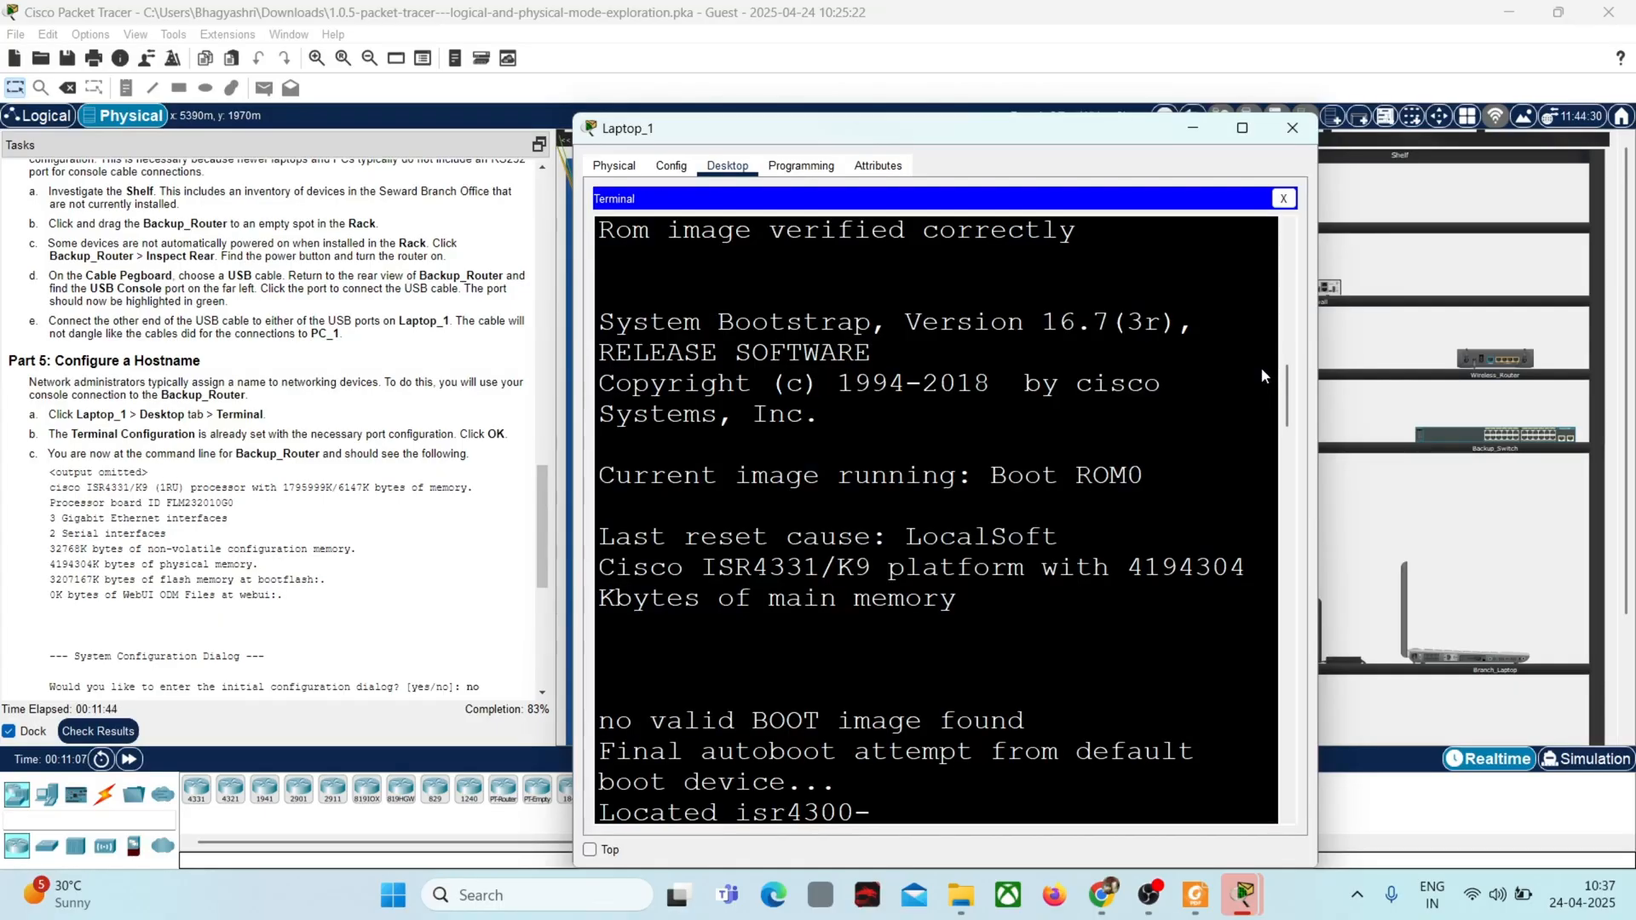
pyautogui.click(1241, 129)
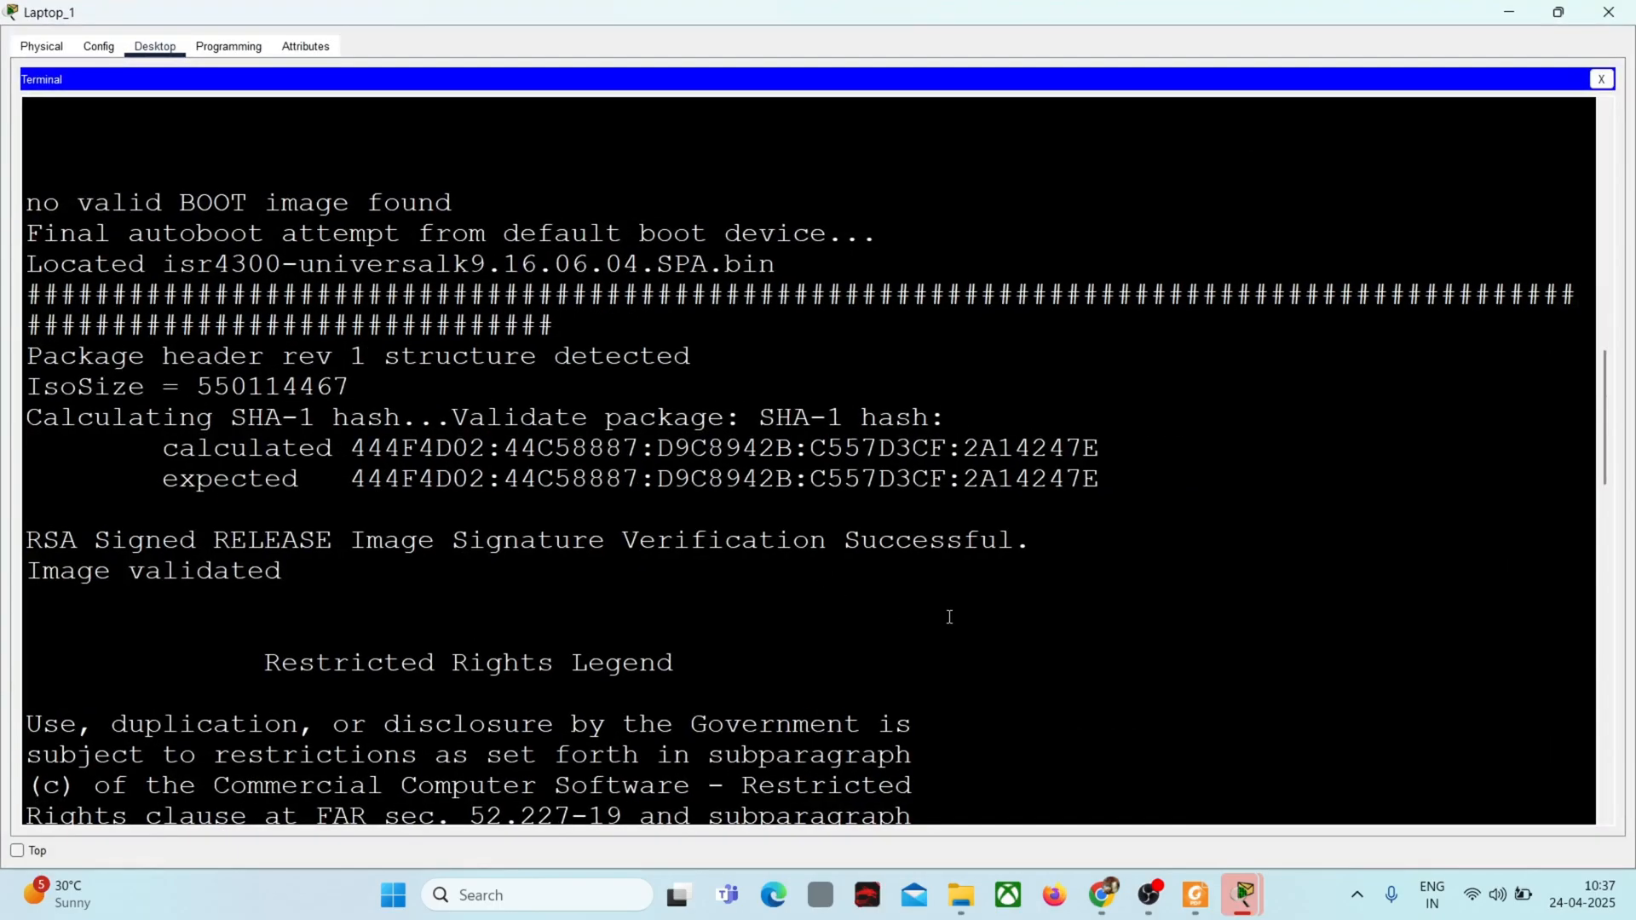
# Step: Answer n to the router's initial configuration dialog question and bring up the Router> command prompt
pyautogui.click(976, 782)
pyautogui.click(1606, 820)
pyautogui.click(1606, 820)
pyautogui.click(1605, 820)
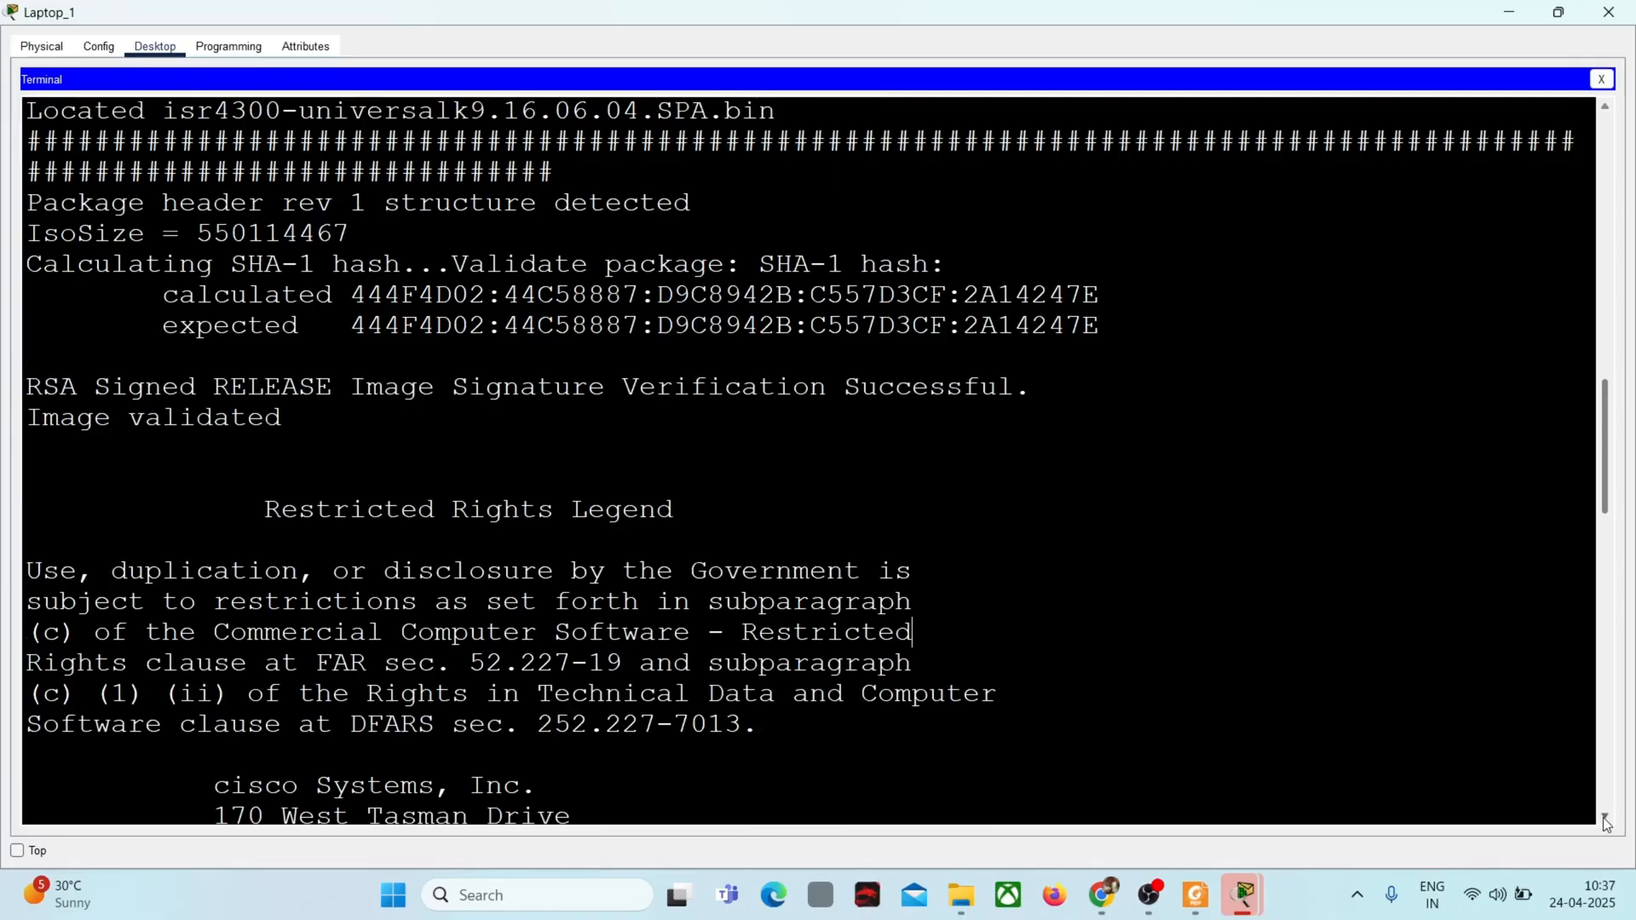
pyautogui.click(1606, 820)
pyautogui.click(1605, 820)
pyautogui.click(1606, 820)
pyautogui.click(1606, 820)
pyautogui.click(1606, 820)
pyautogui.moveTo(1606, 820); pyautogui.dragTo(1606, 820)
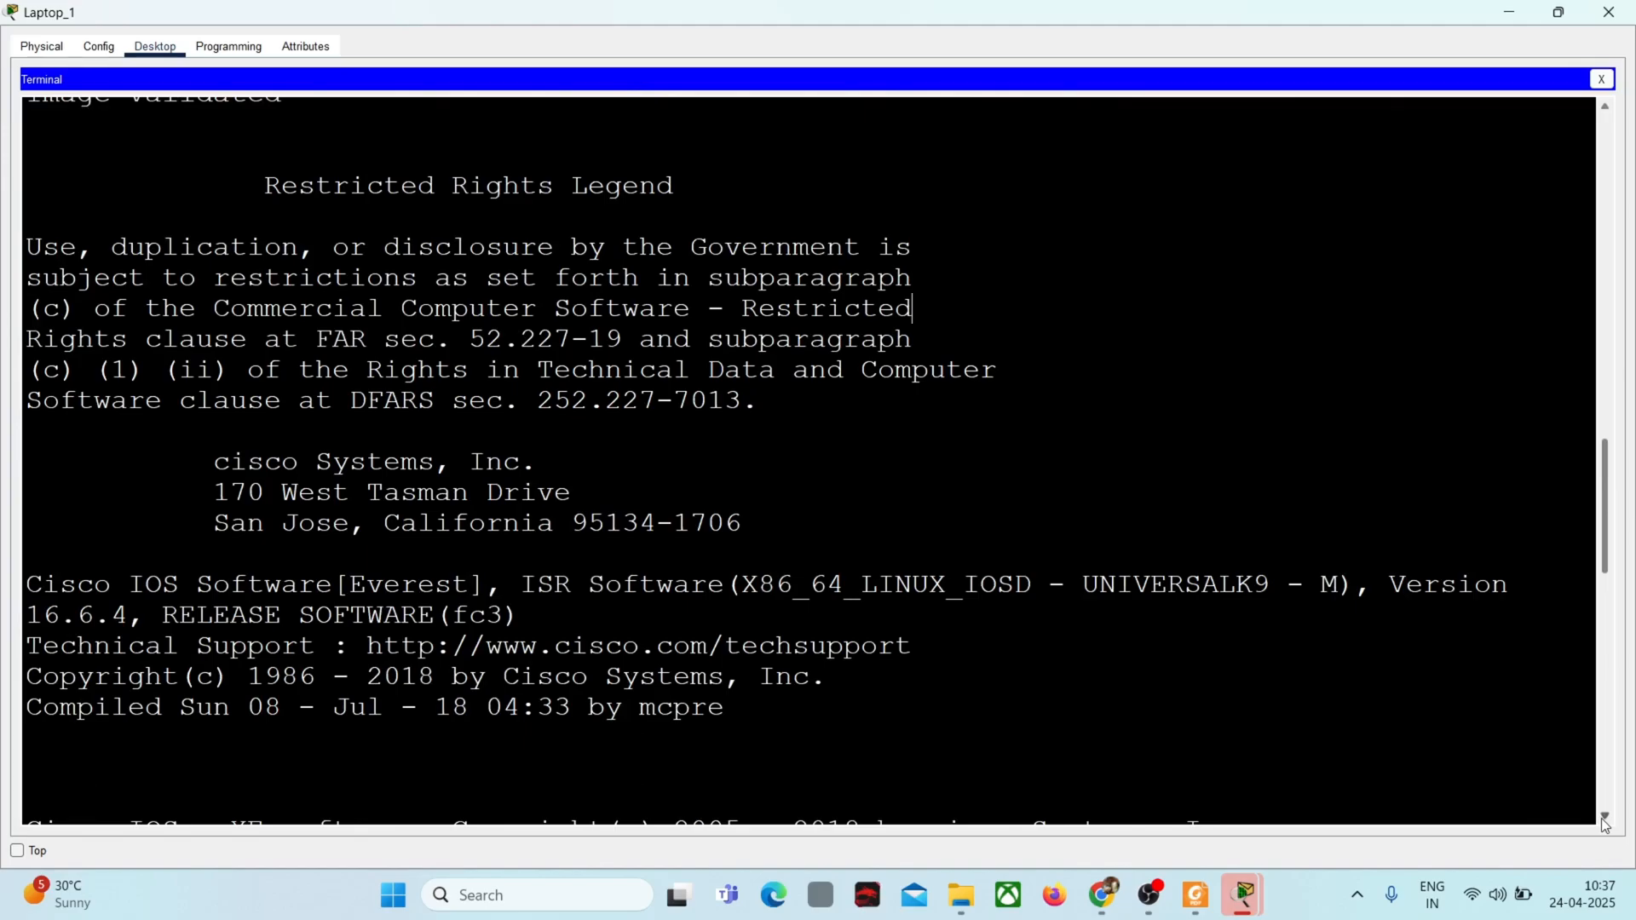
pyautogui.moveTo(1606, 825); pyautogui.dragTo(1606, 825)
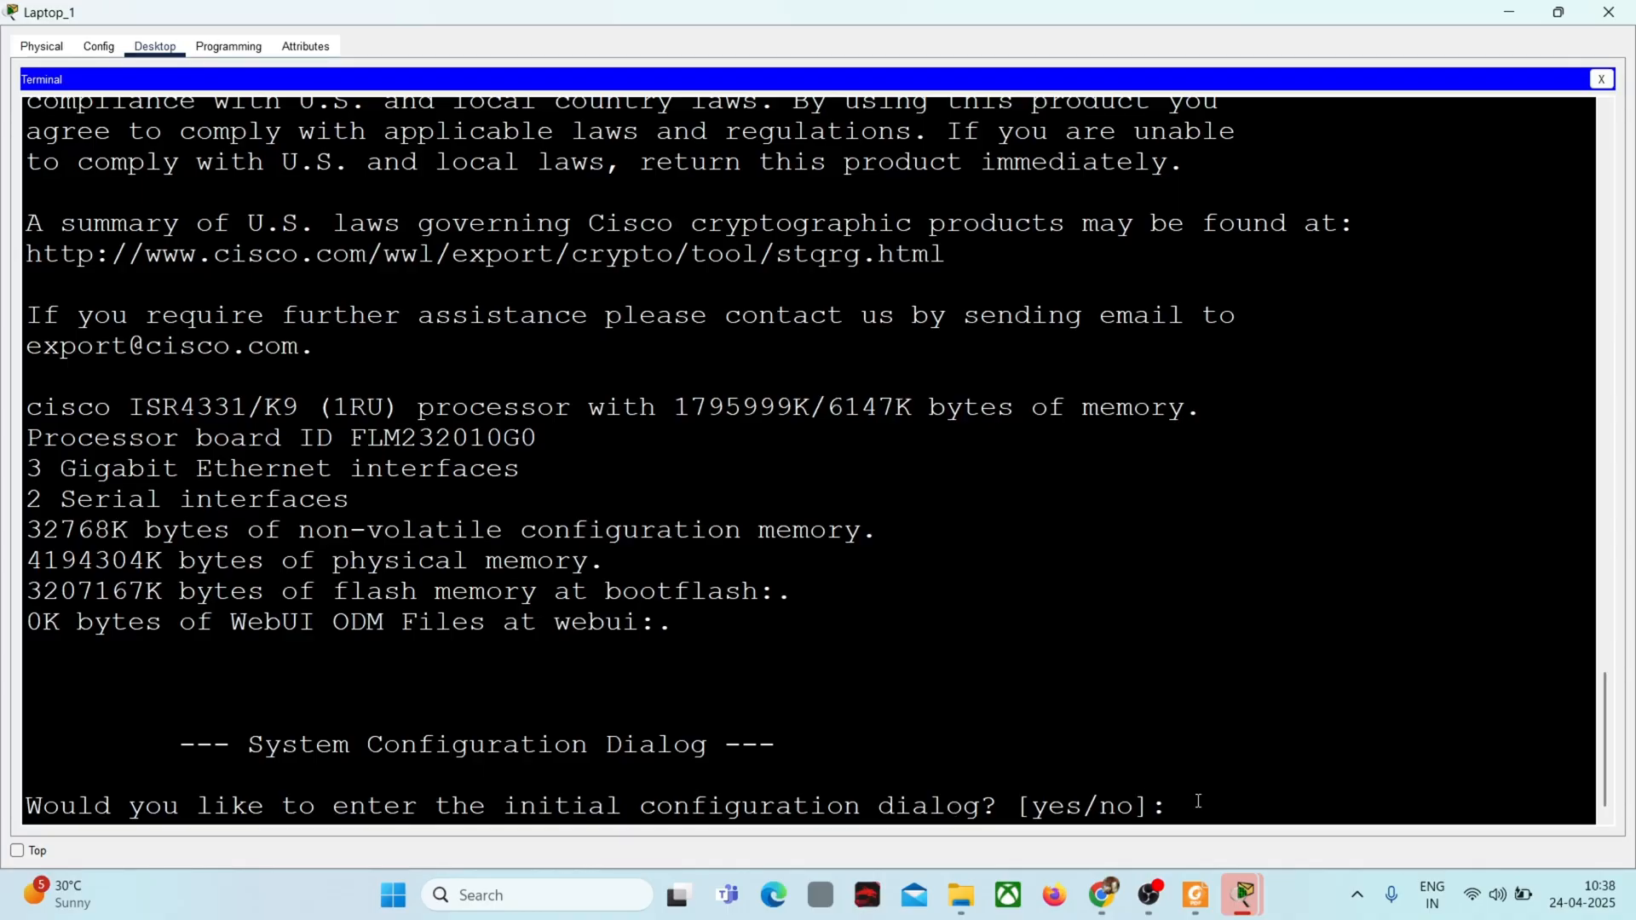
pyautogui.write('n0')
pyautogui.press('BackSpace')
pyautogui.press('Return')
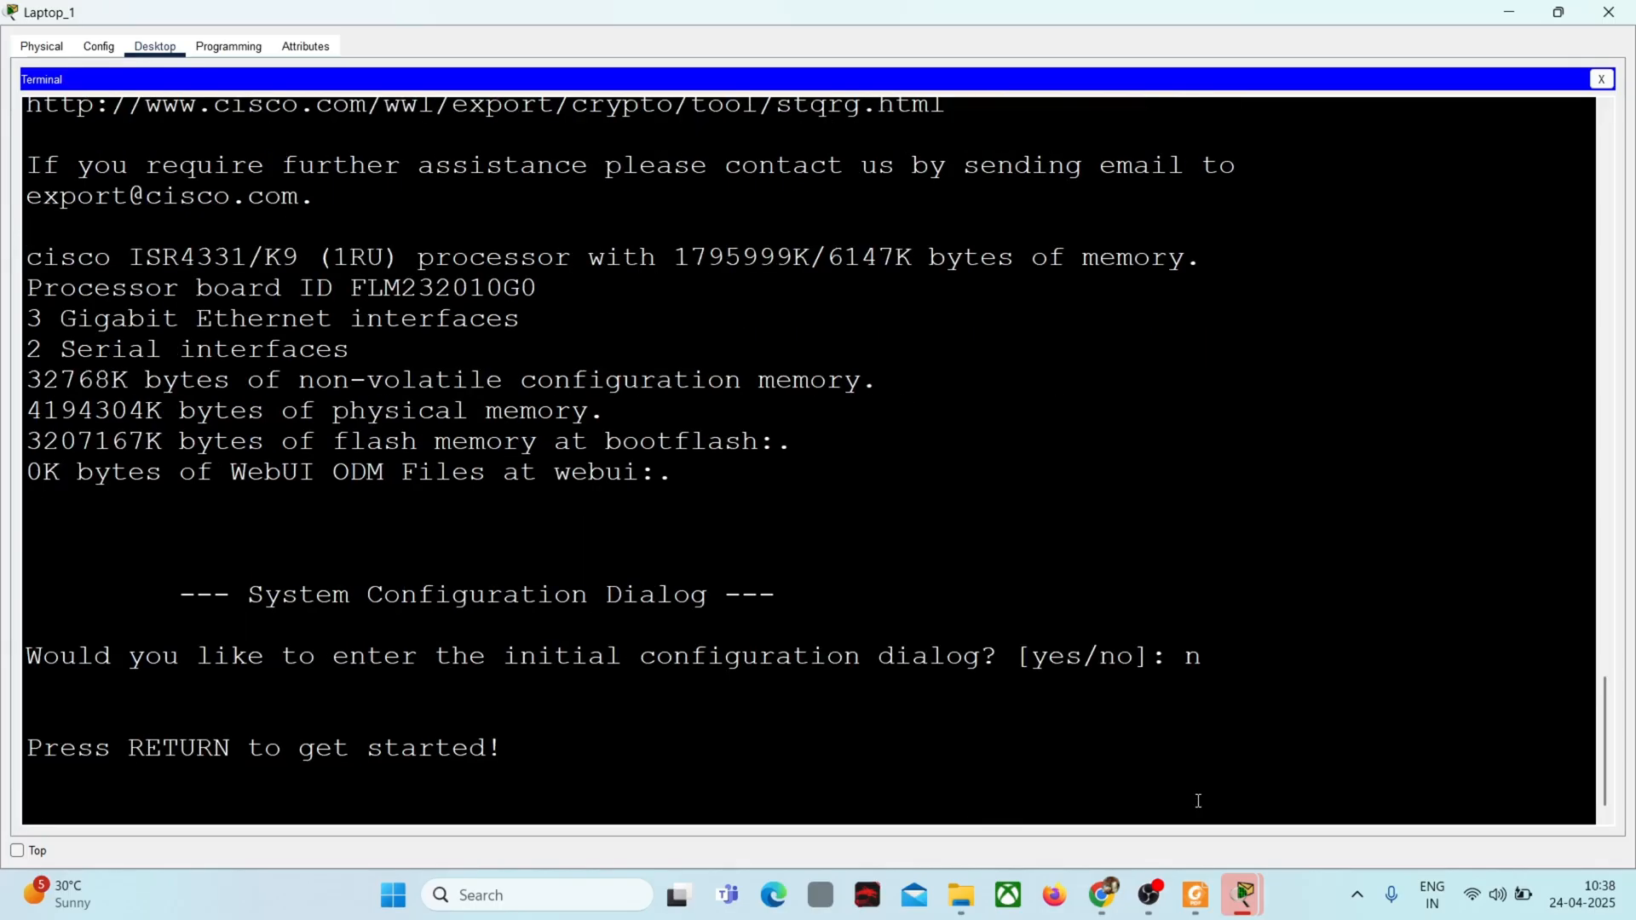
pyautogui.press('Return')
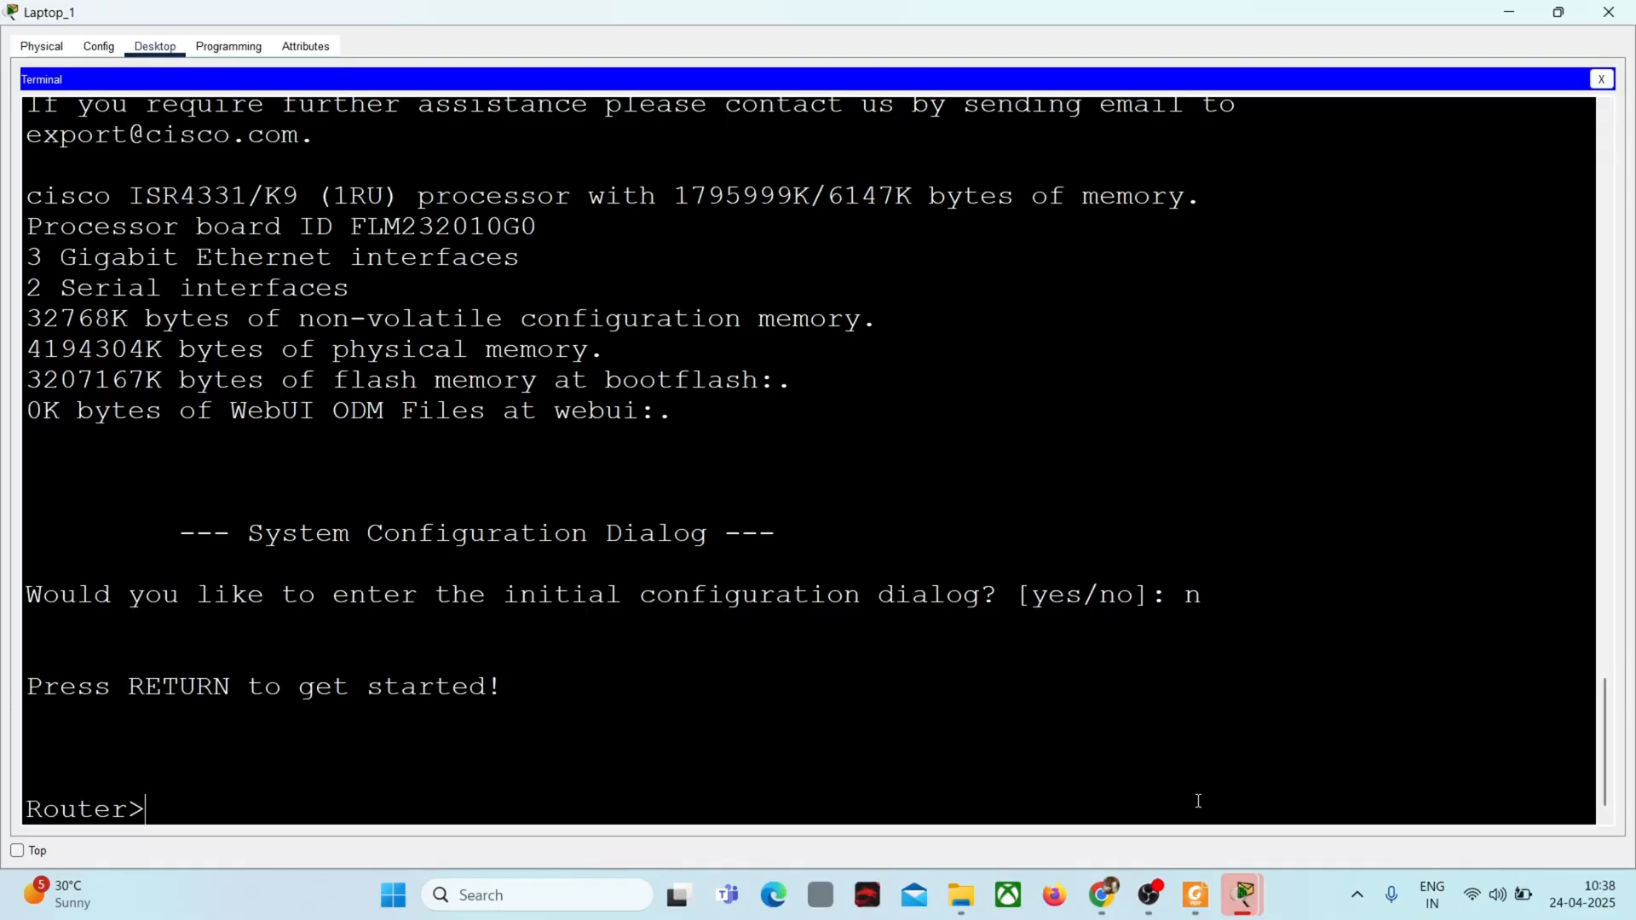
# Step: Review the remaining Part 5 commands in the task instructions and return to Laptop_1's full-size terminal
pyautogui.click(1513, 14)
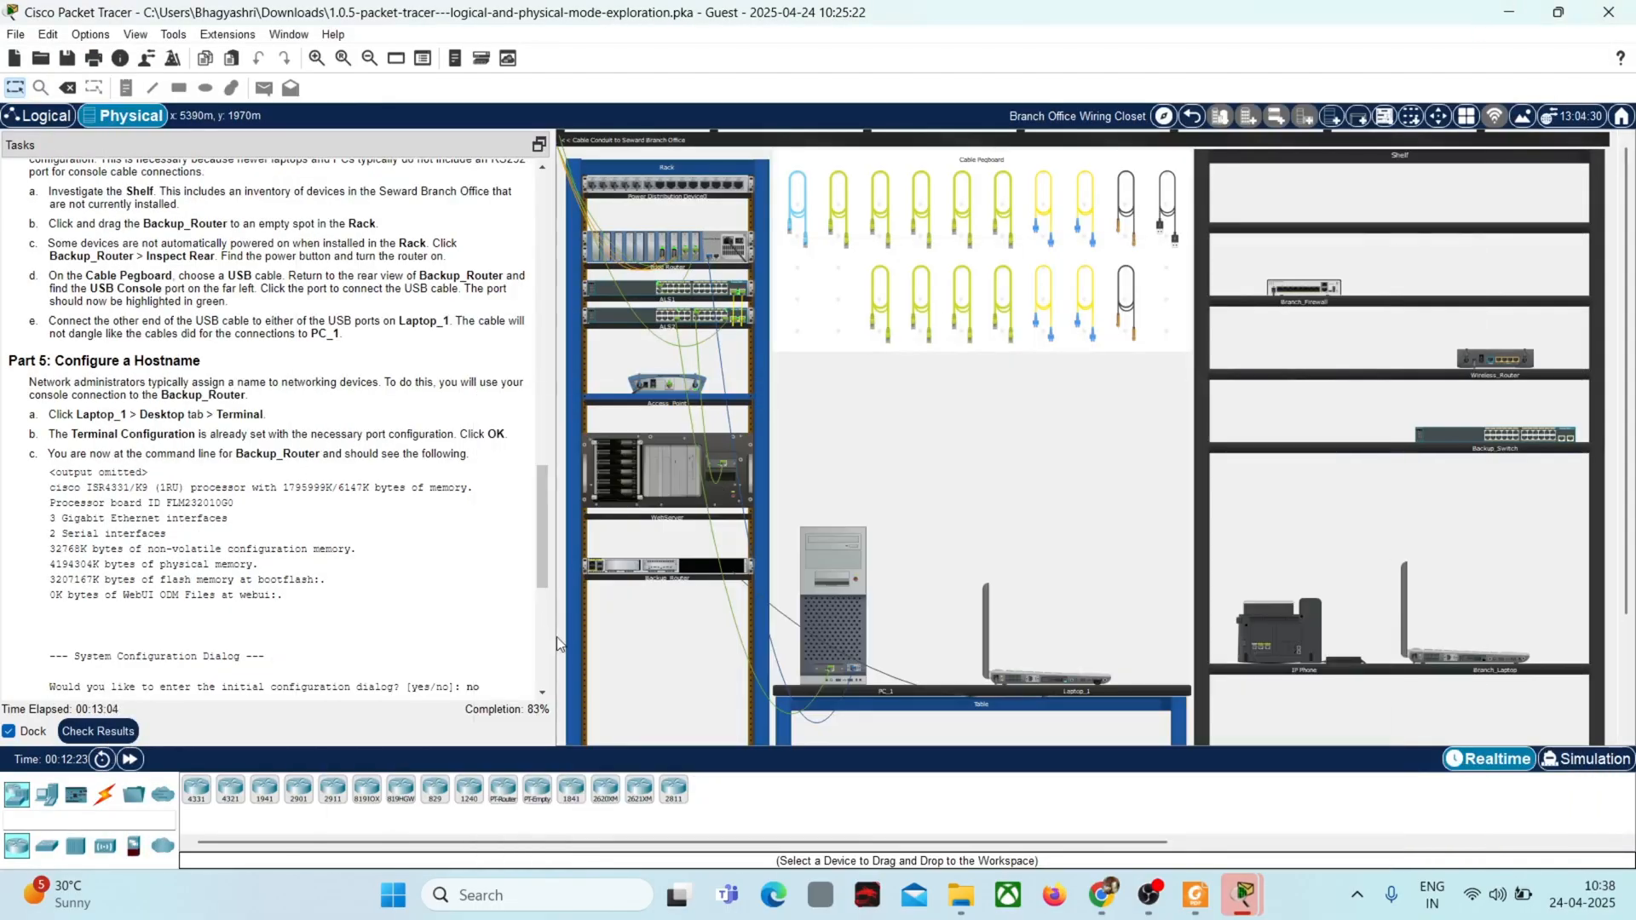
pyautogui.scroll(-6, 544, 692)
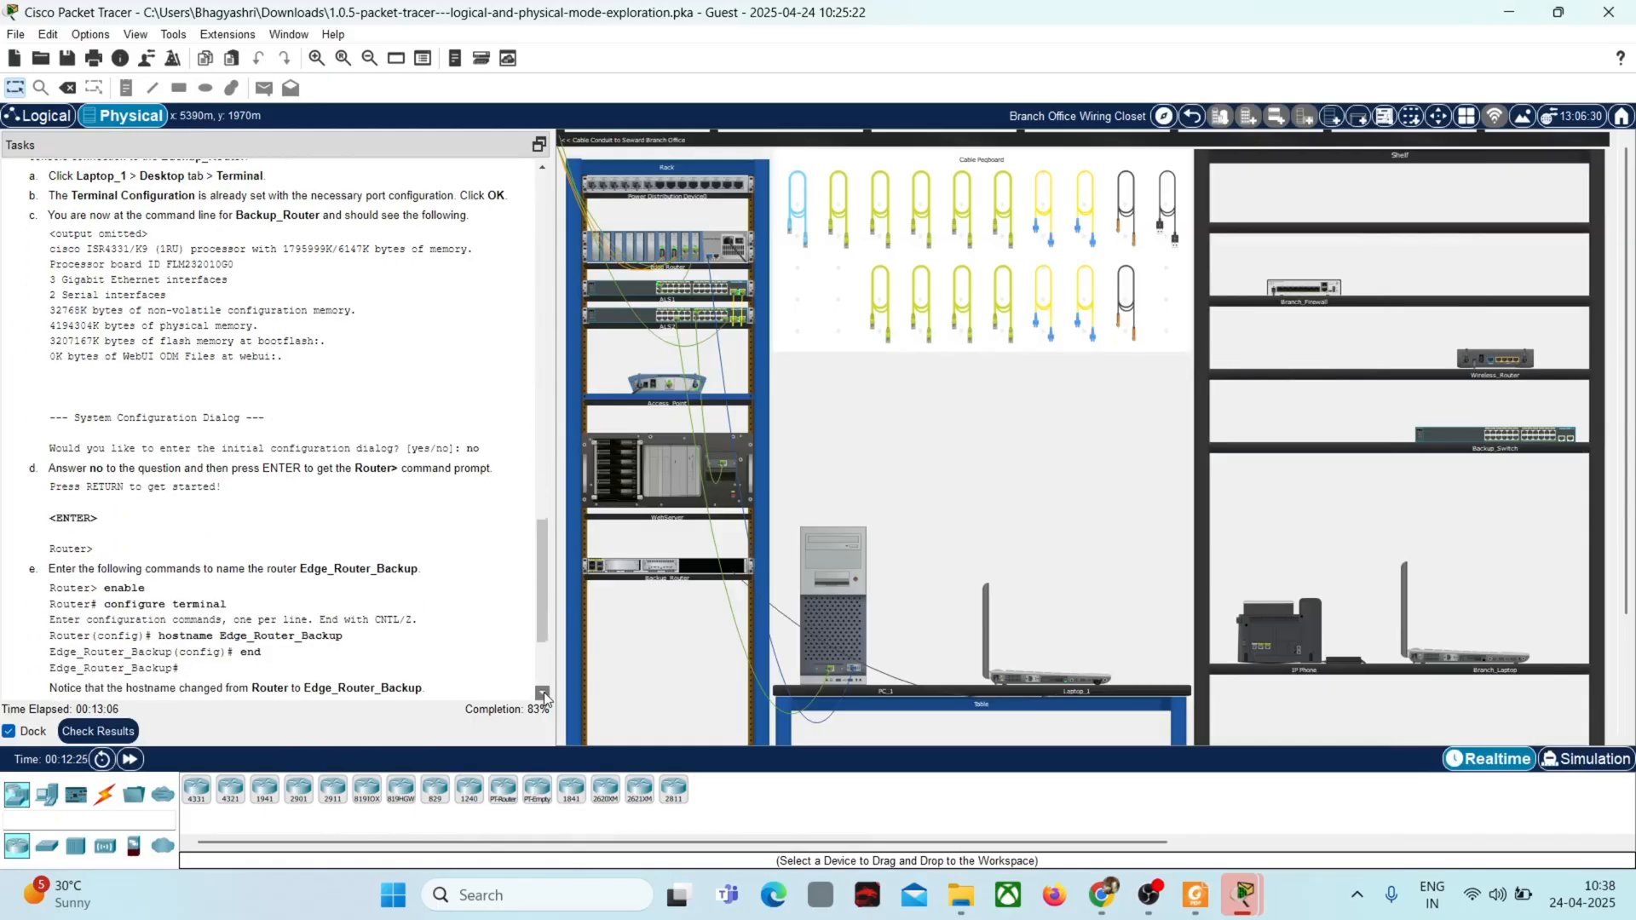
pyautogui.scroll(-2, 544, 692)
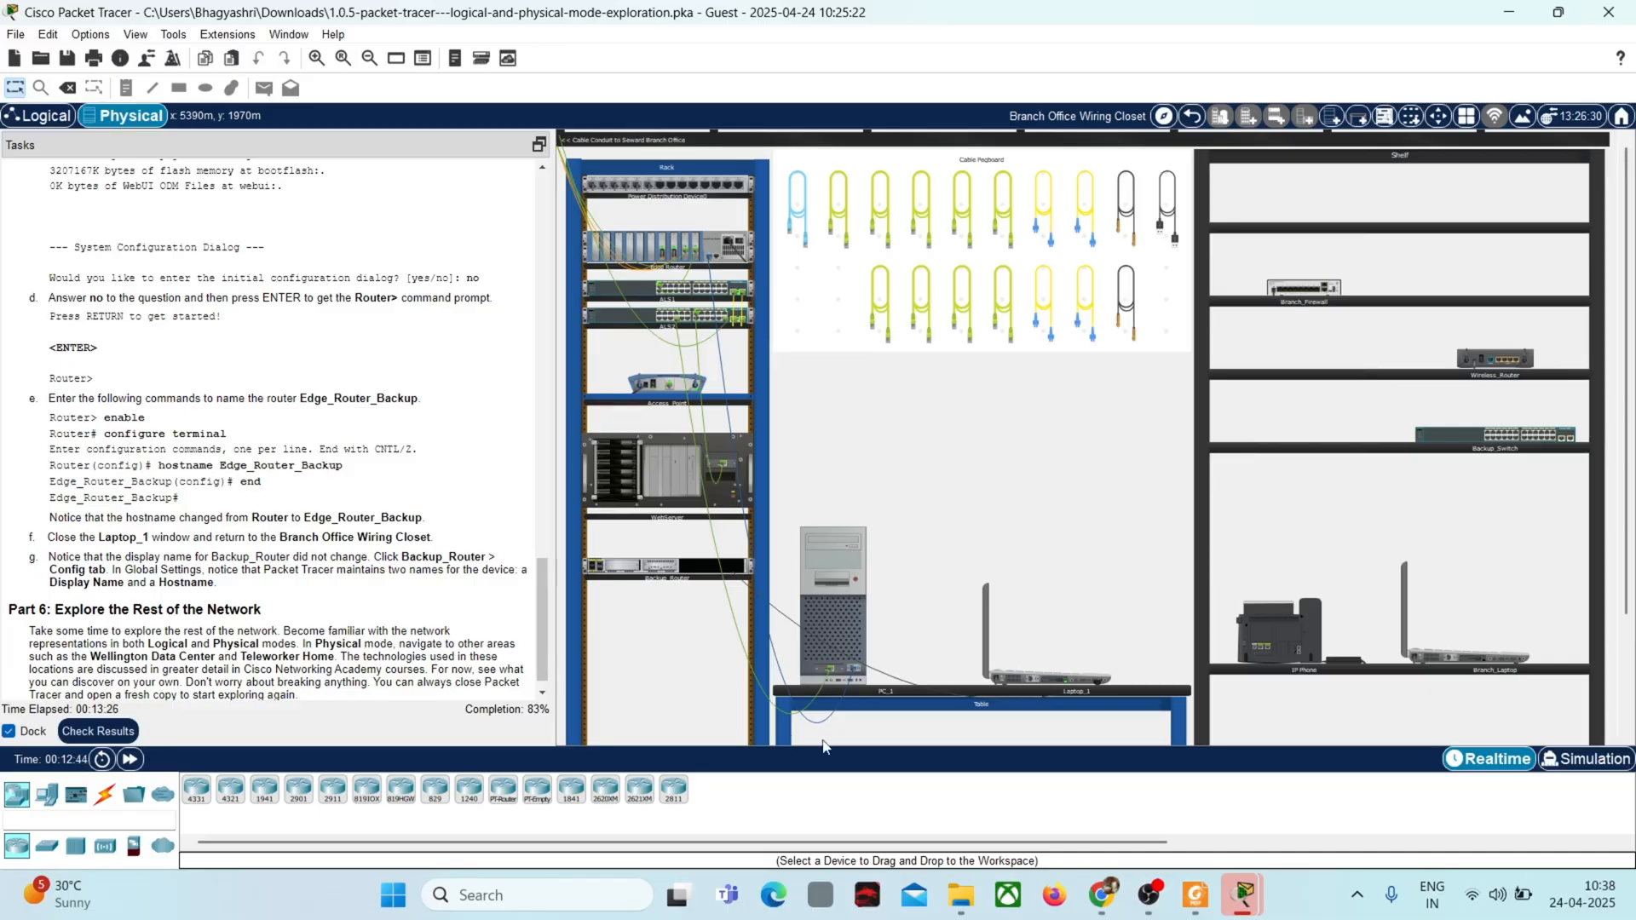
pyautogui.moveTo(1193, 899)
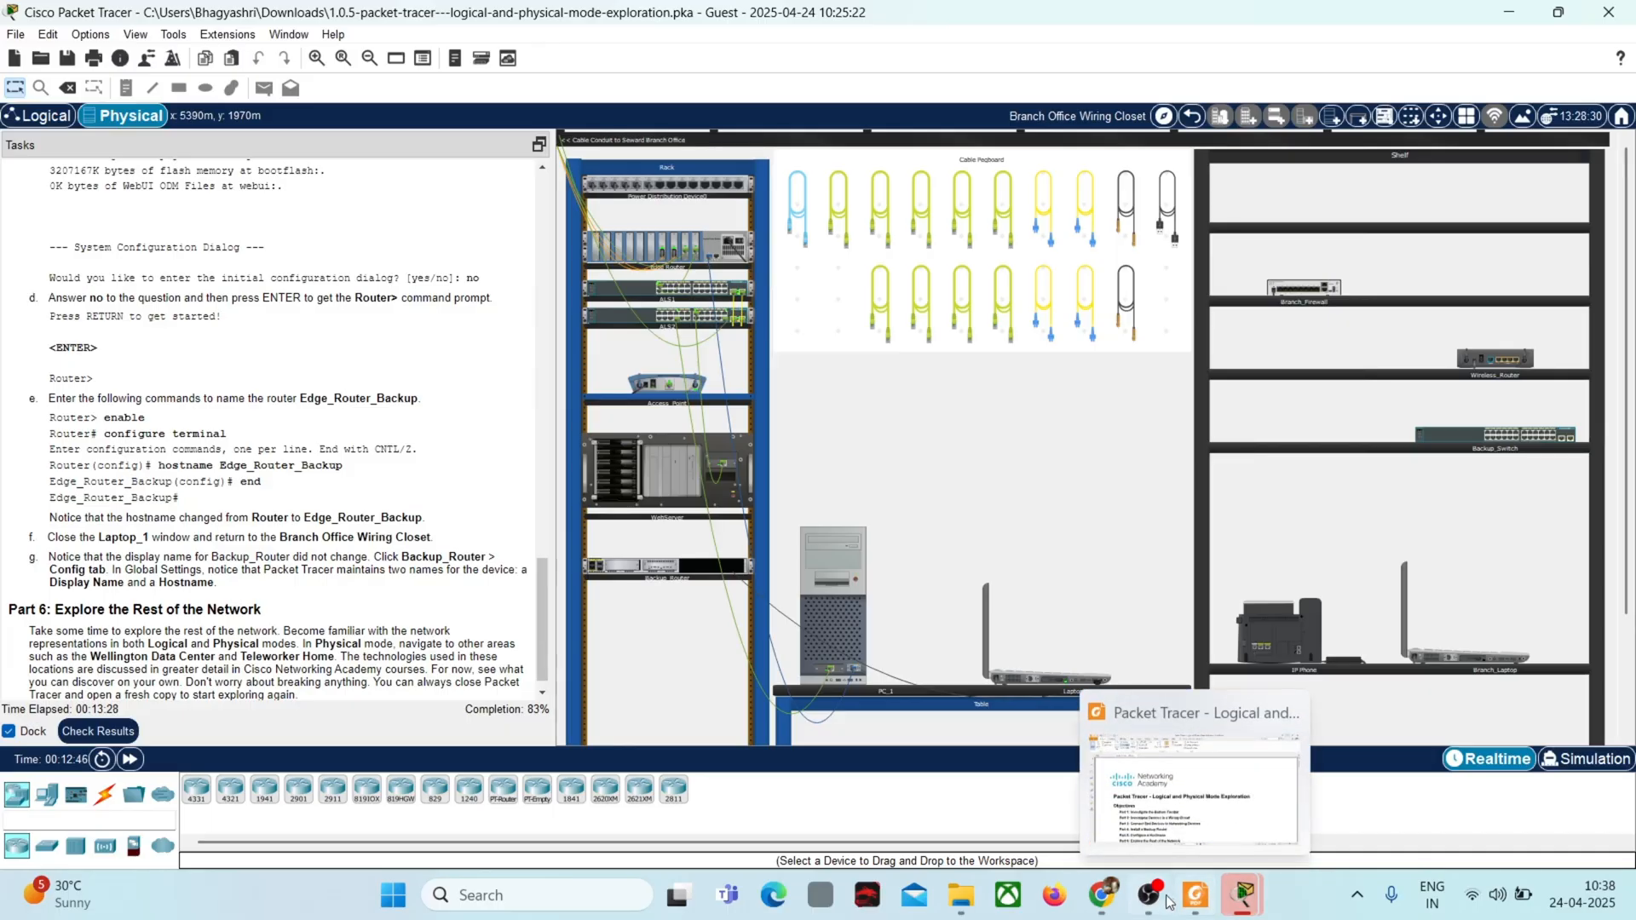
pyautogui.moveTo(1242, 895)
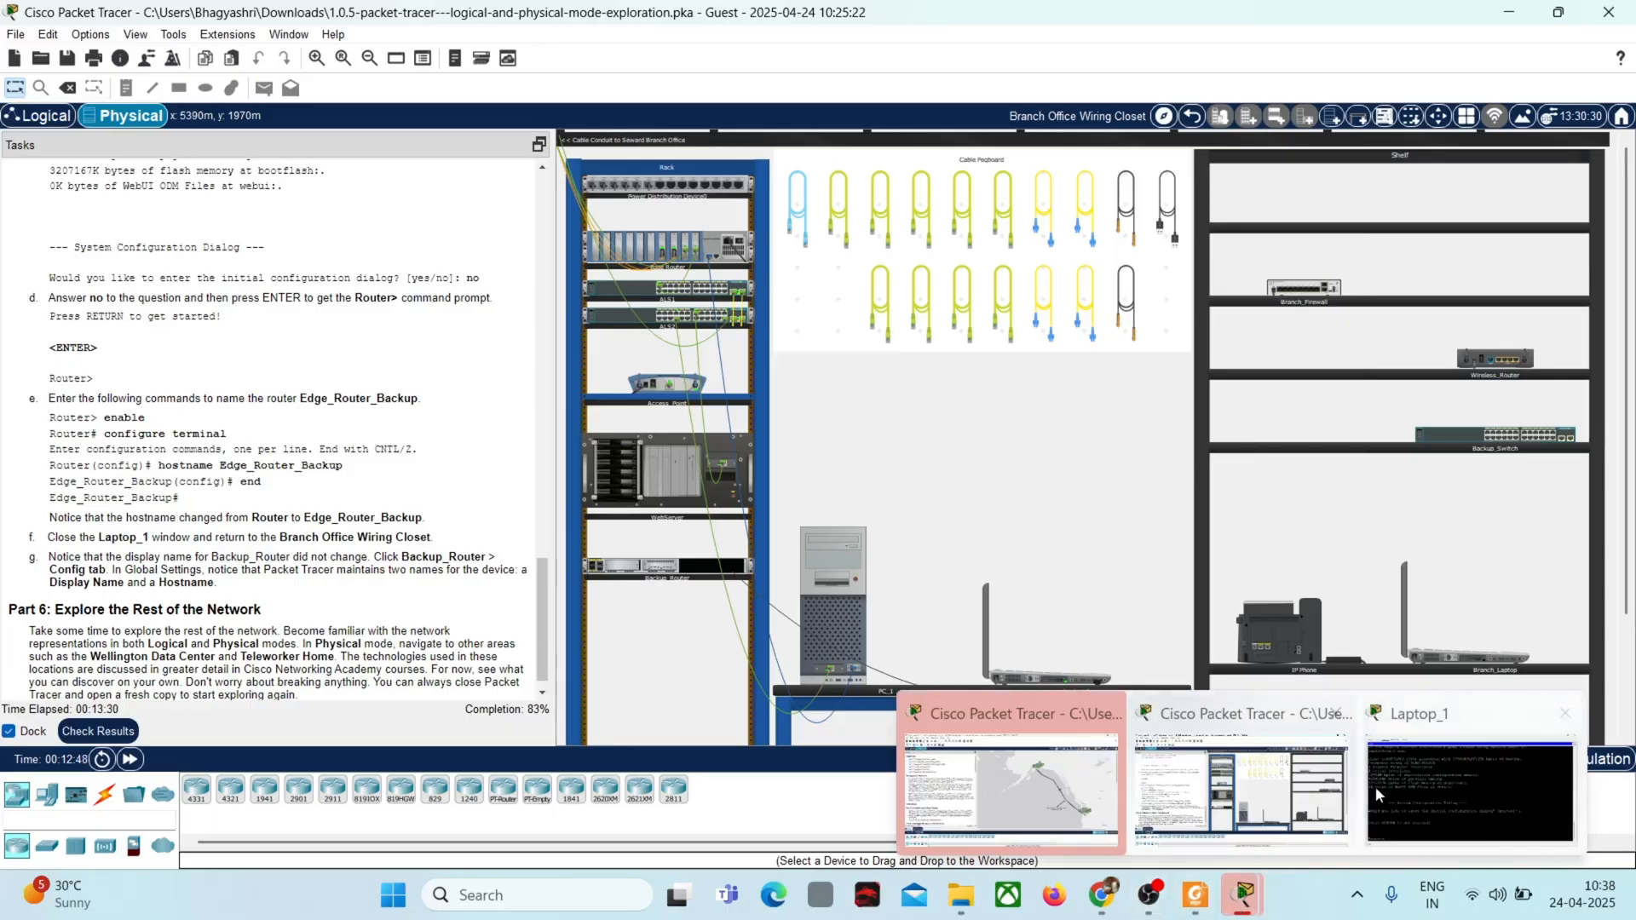
pyautogui.click(1394, 810)
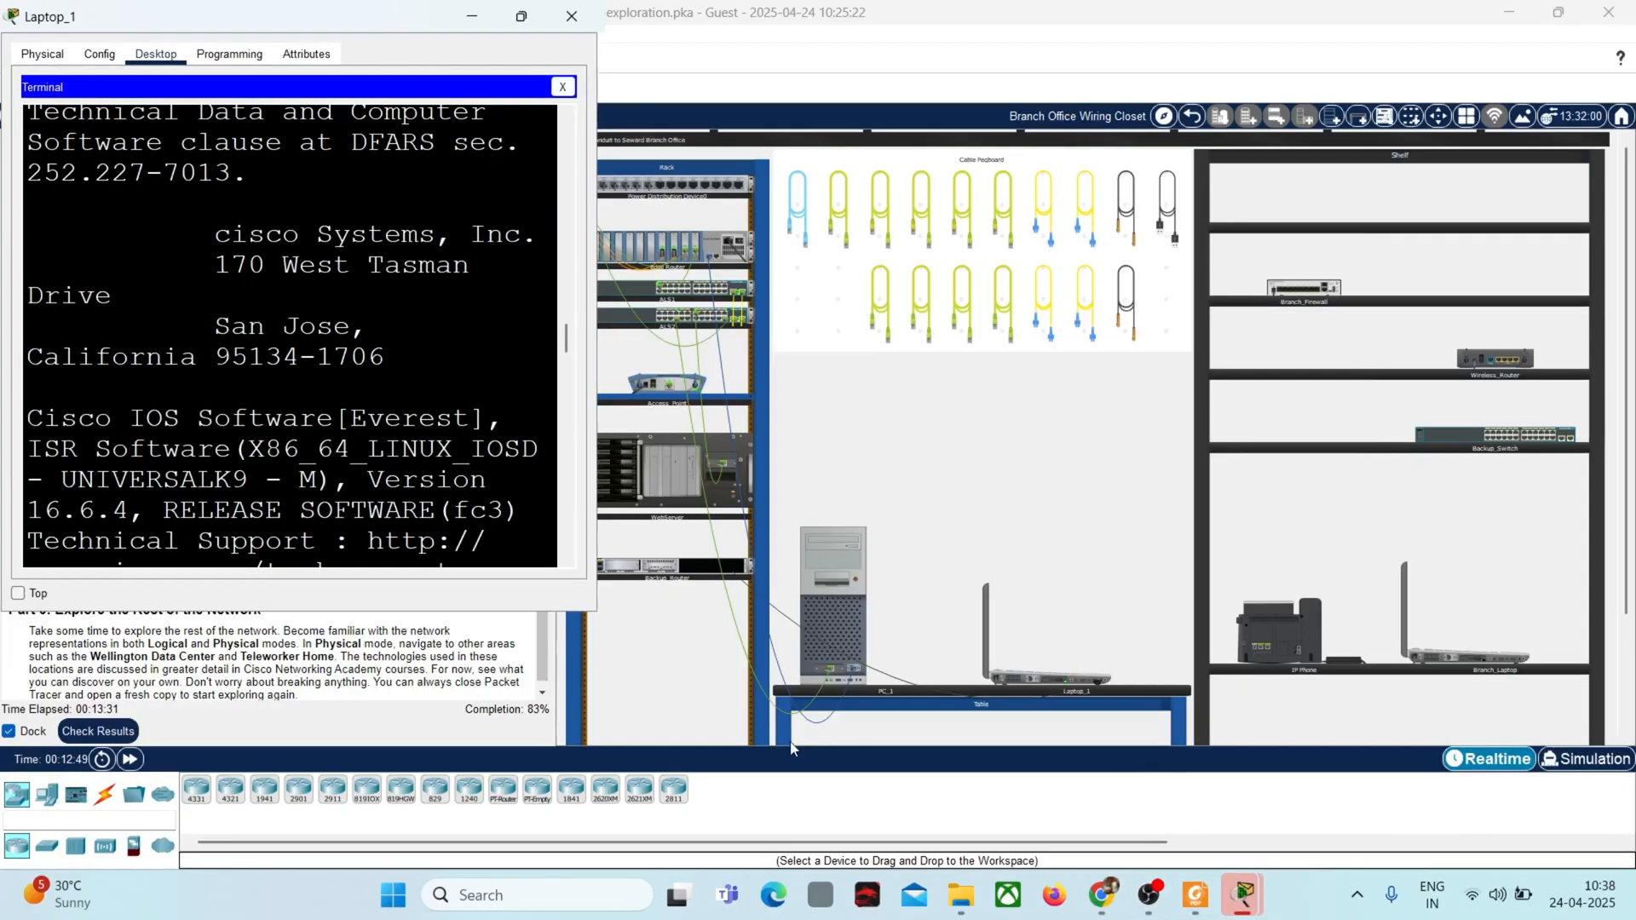
pyautogui.click(470, 12)
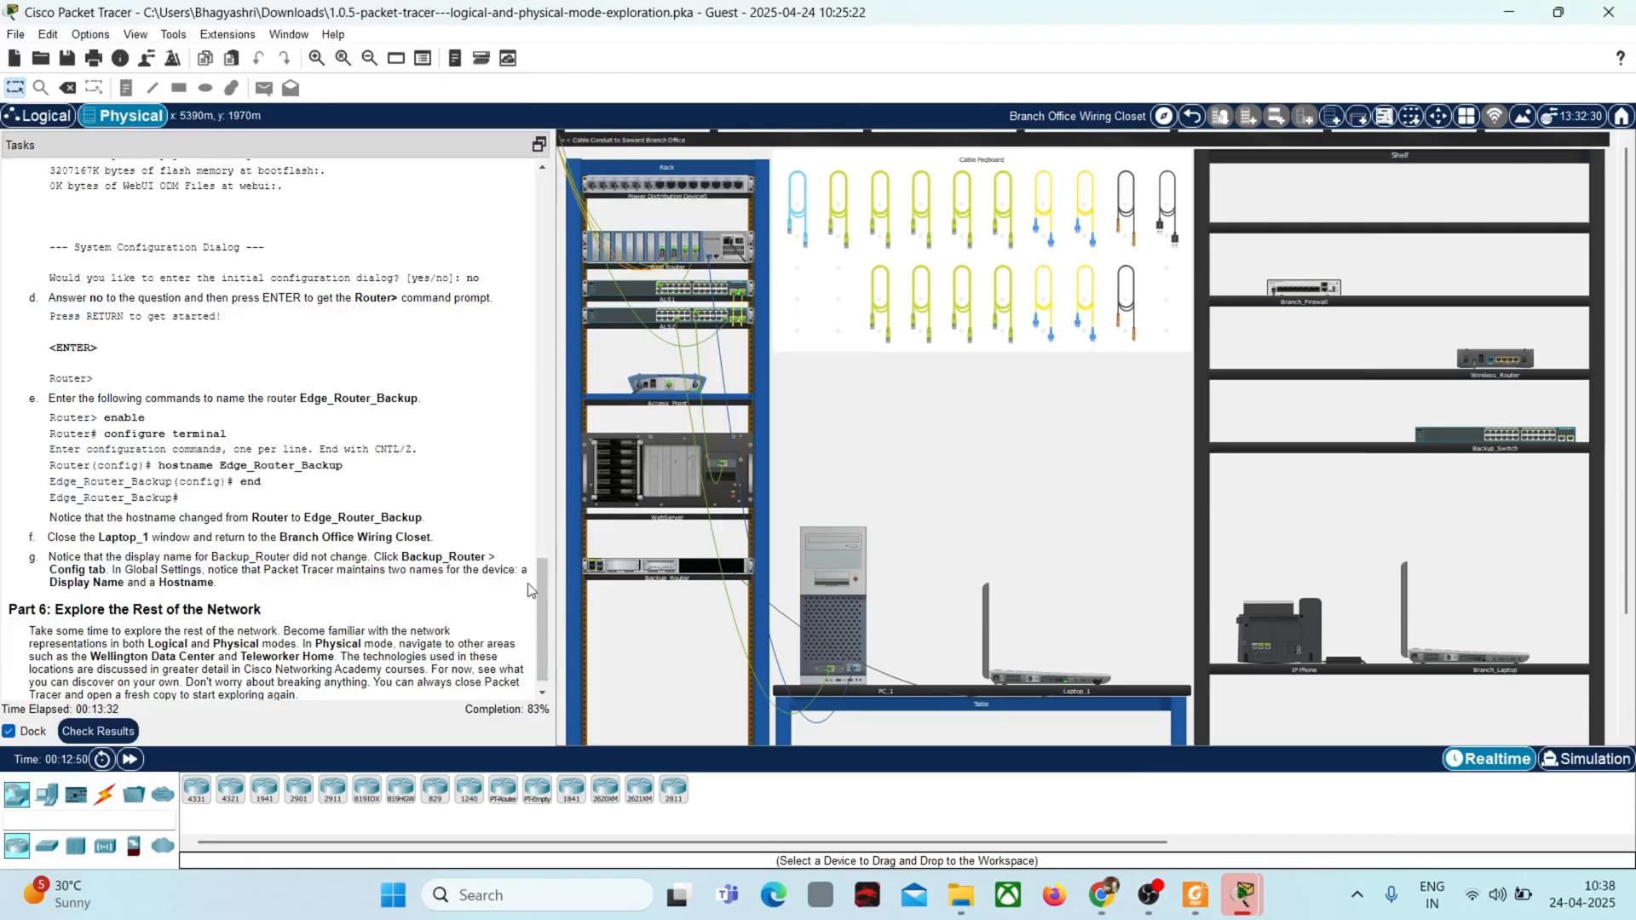
pyautogui.moveTo(1243, 894)
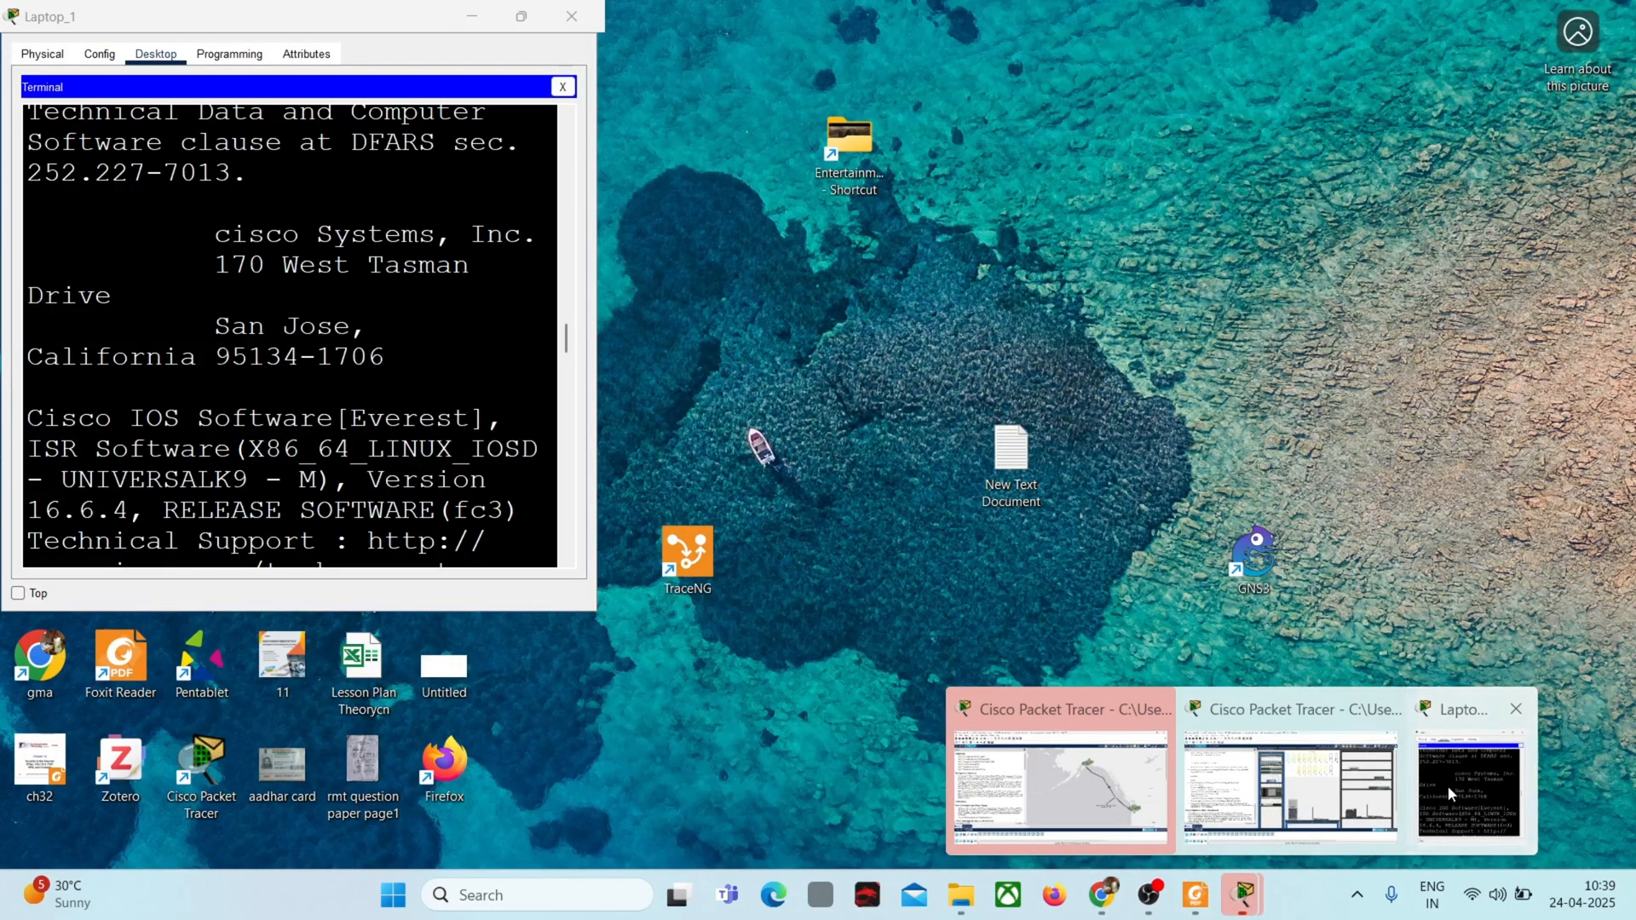
pyautogui.click(1449, 786)
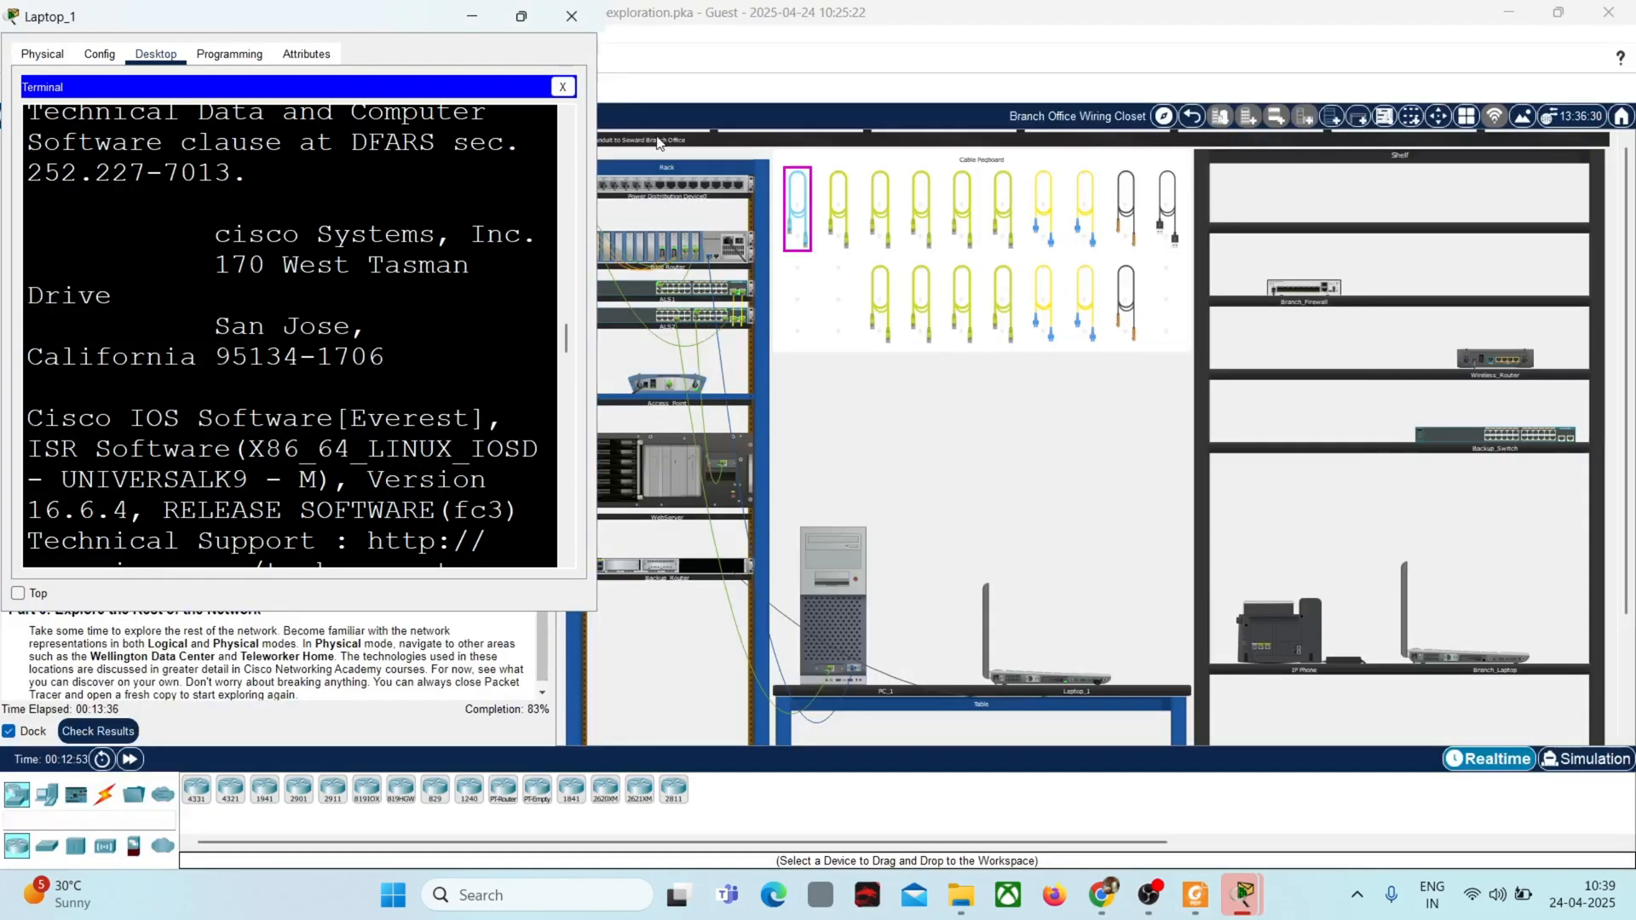
pyautogui.click(520, 17)
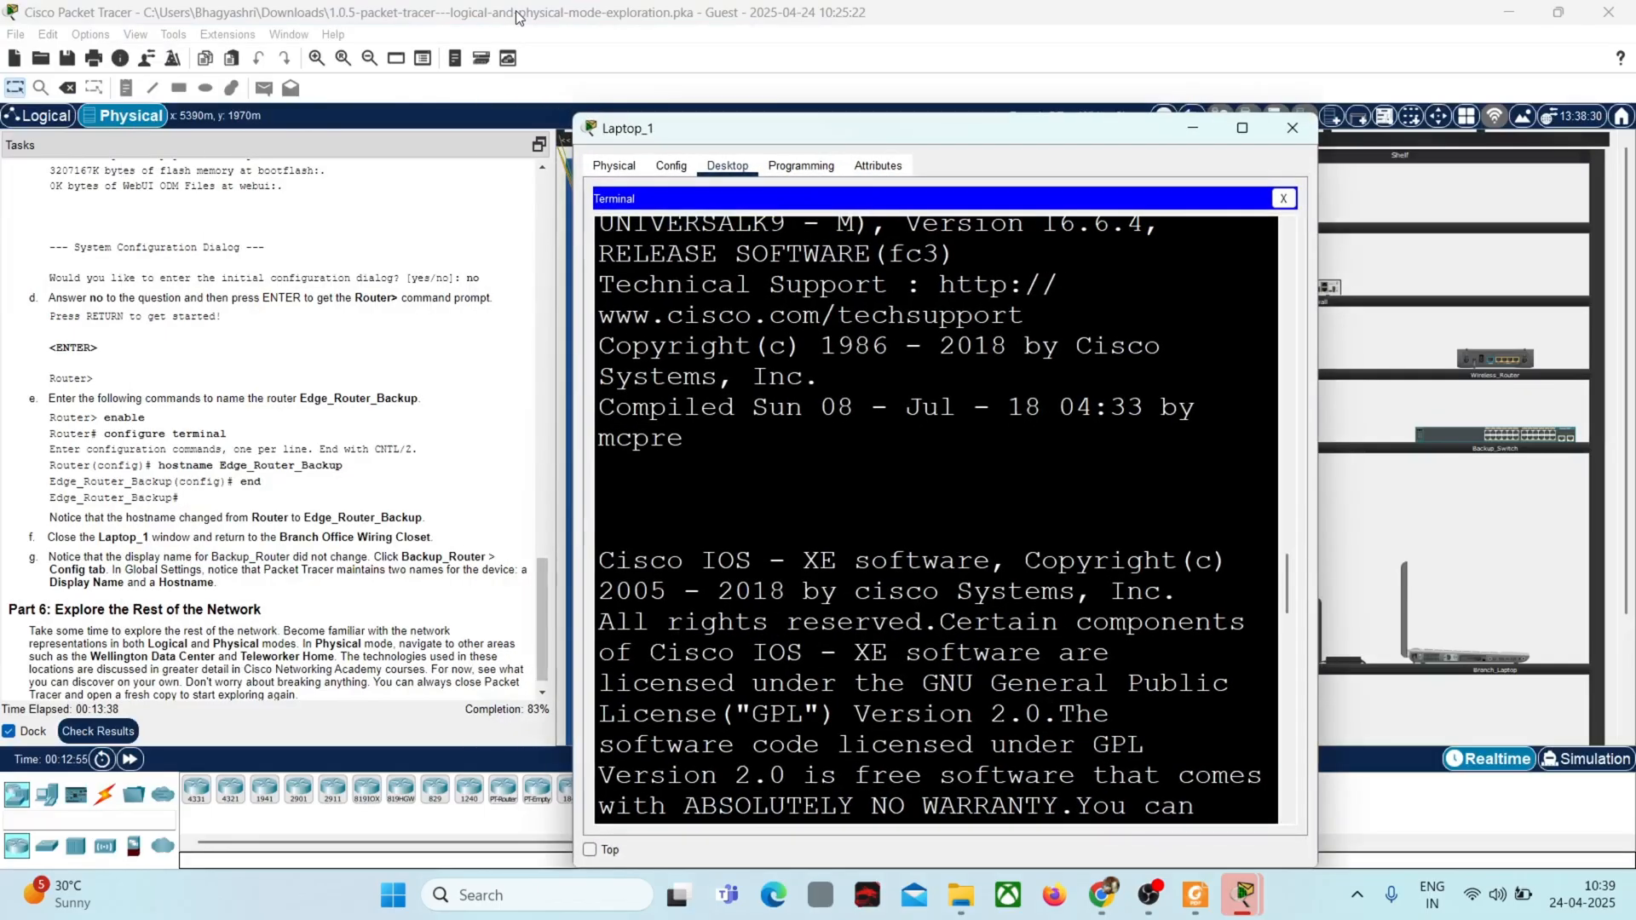
pyautogui.click(1242, 128)
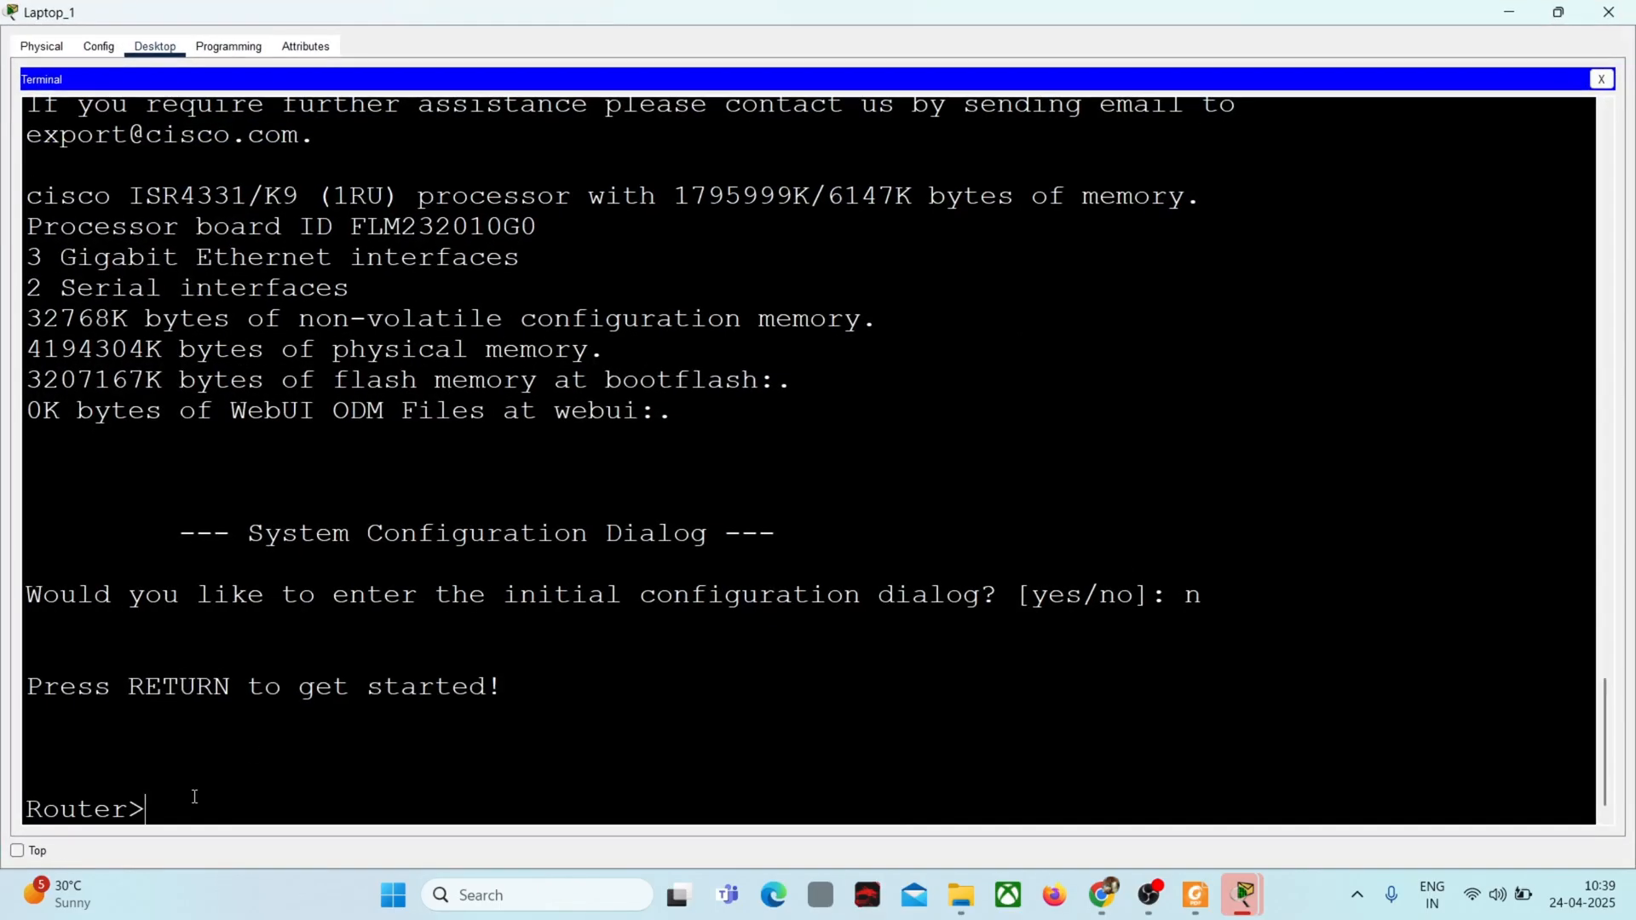
# Step: Run enable and configure terminal to put the router into global configuration mode
pyautogui.write('enable')
pyautogui.press('Return')
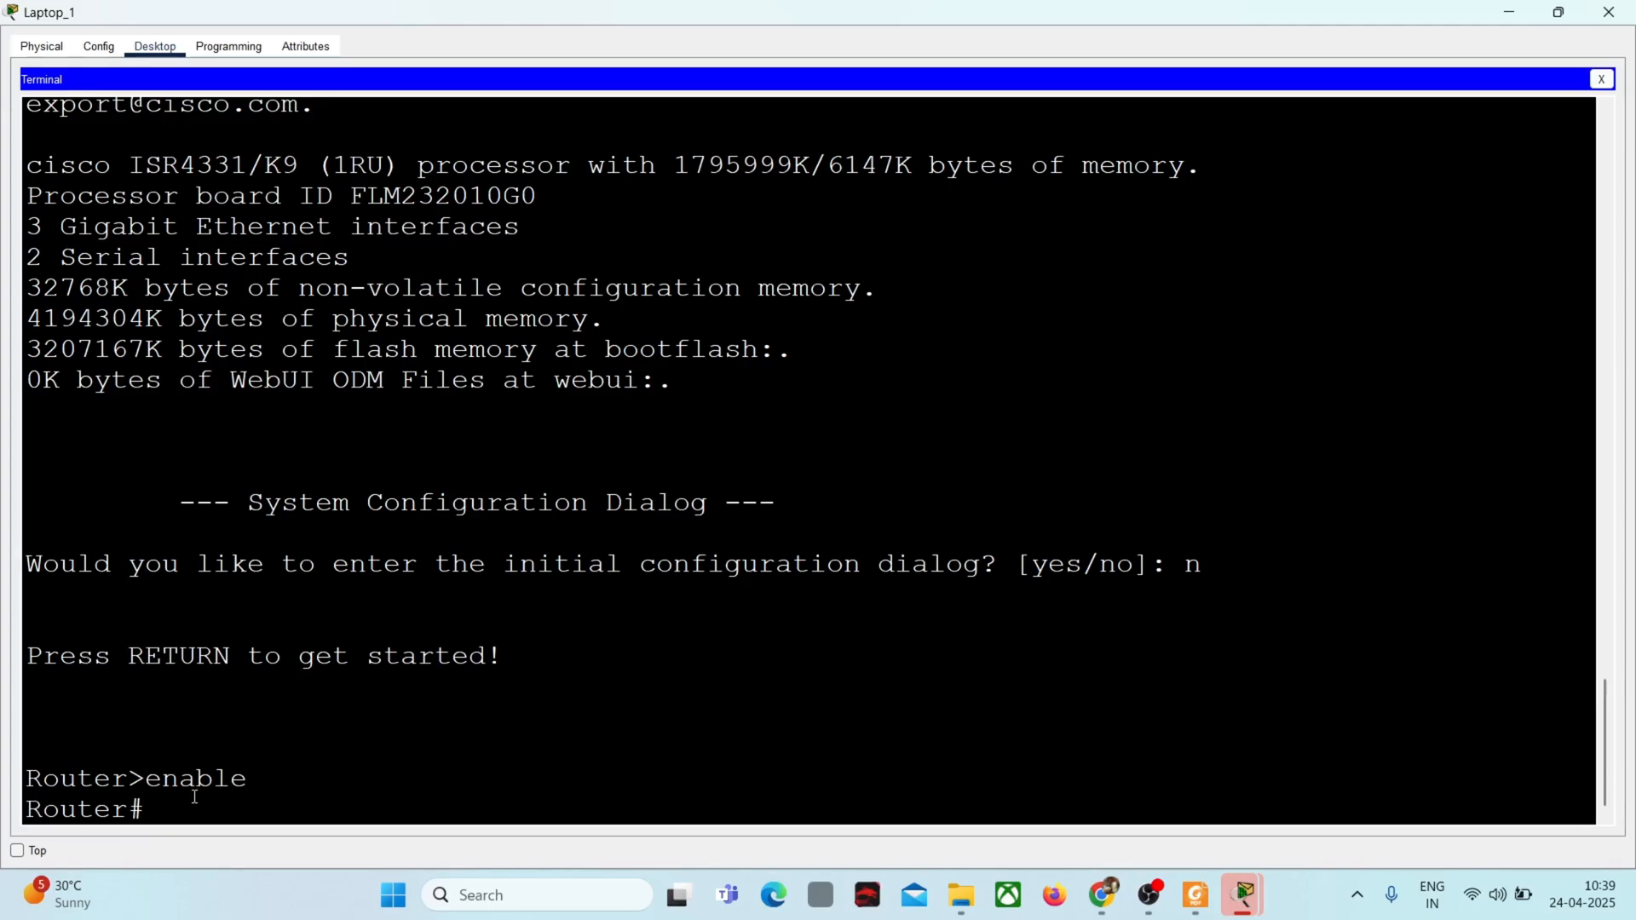
pyautogui.write('configure termina')
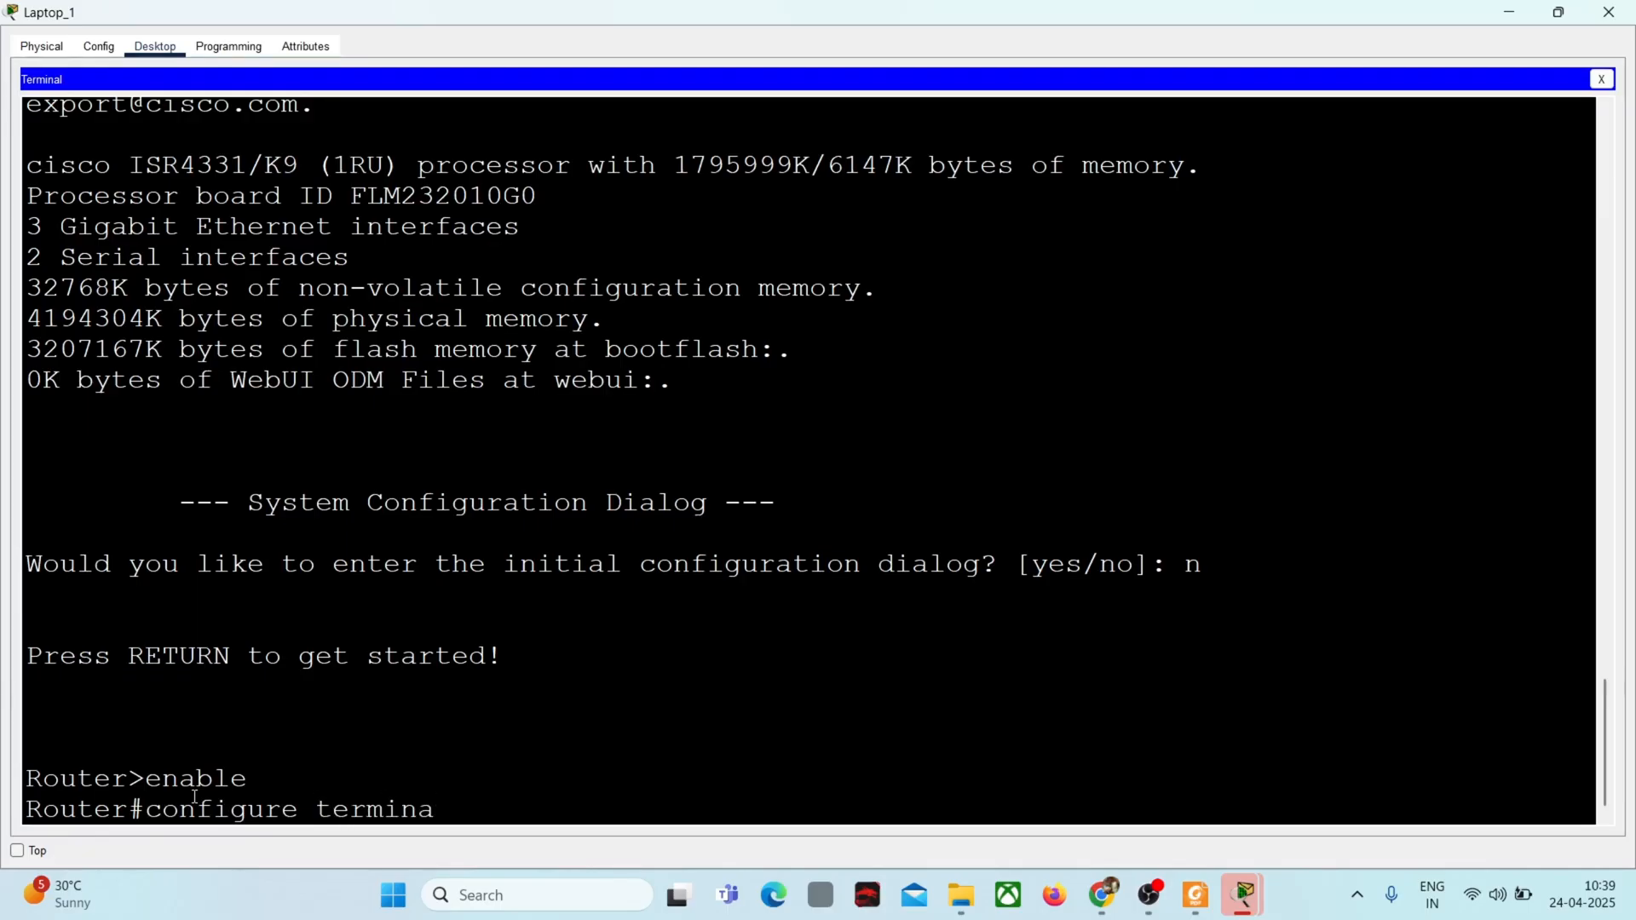
pyautogui.write('l')
pyautogui.press('Return')
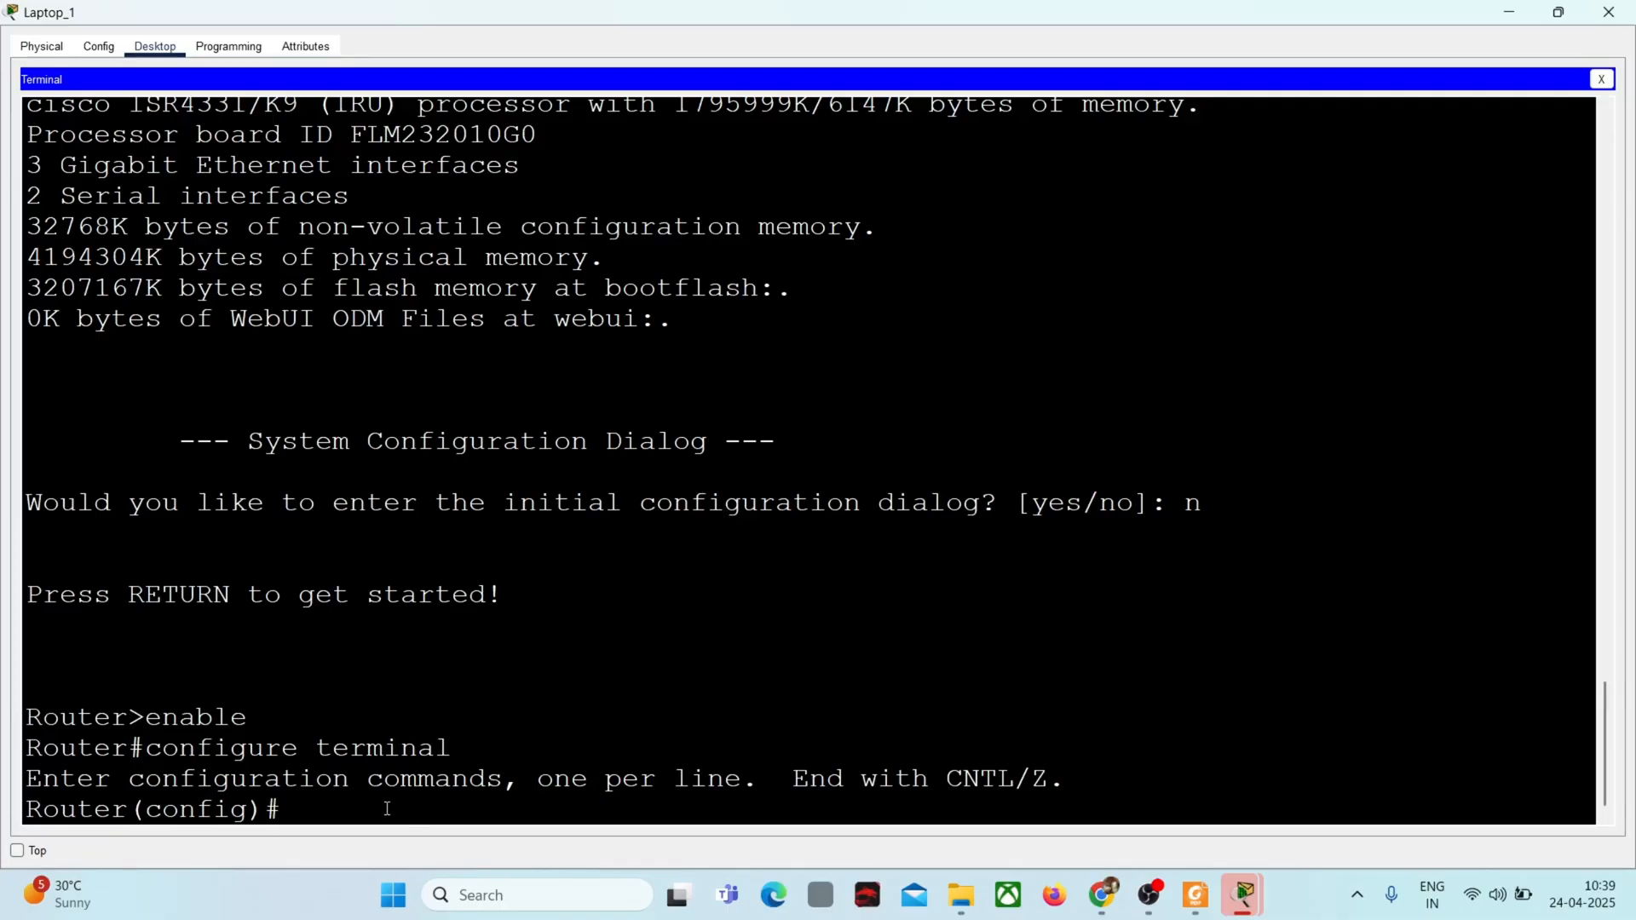
# Step: Begin the hostname command in the terminal and select the name Edge_Router_Backup in the task instructions
pyautogui.write('hostname')
pyautogui.click(1514, 11)
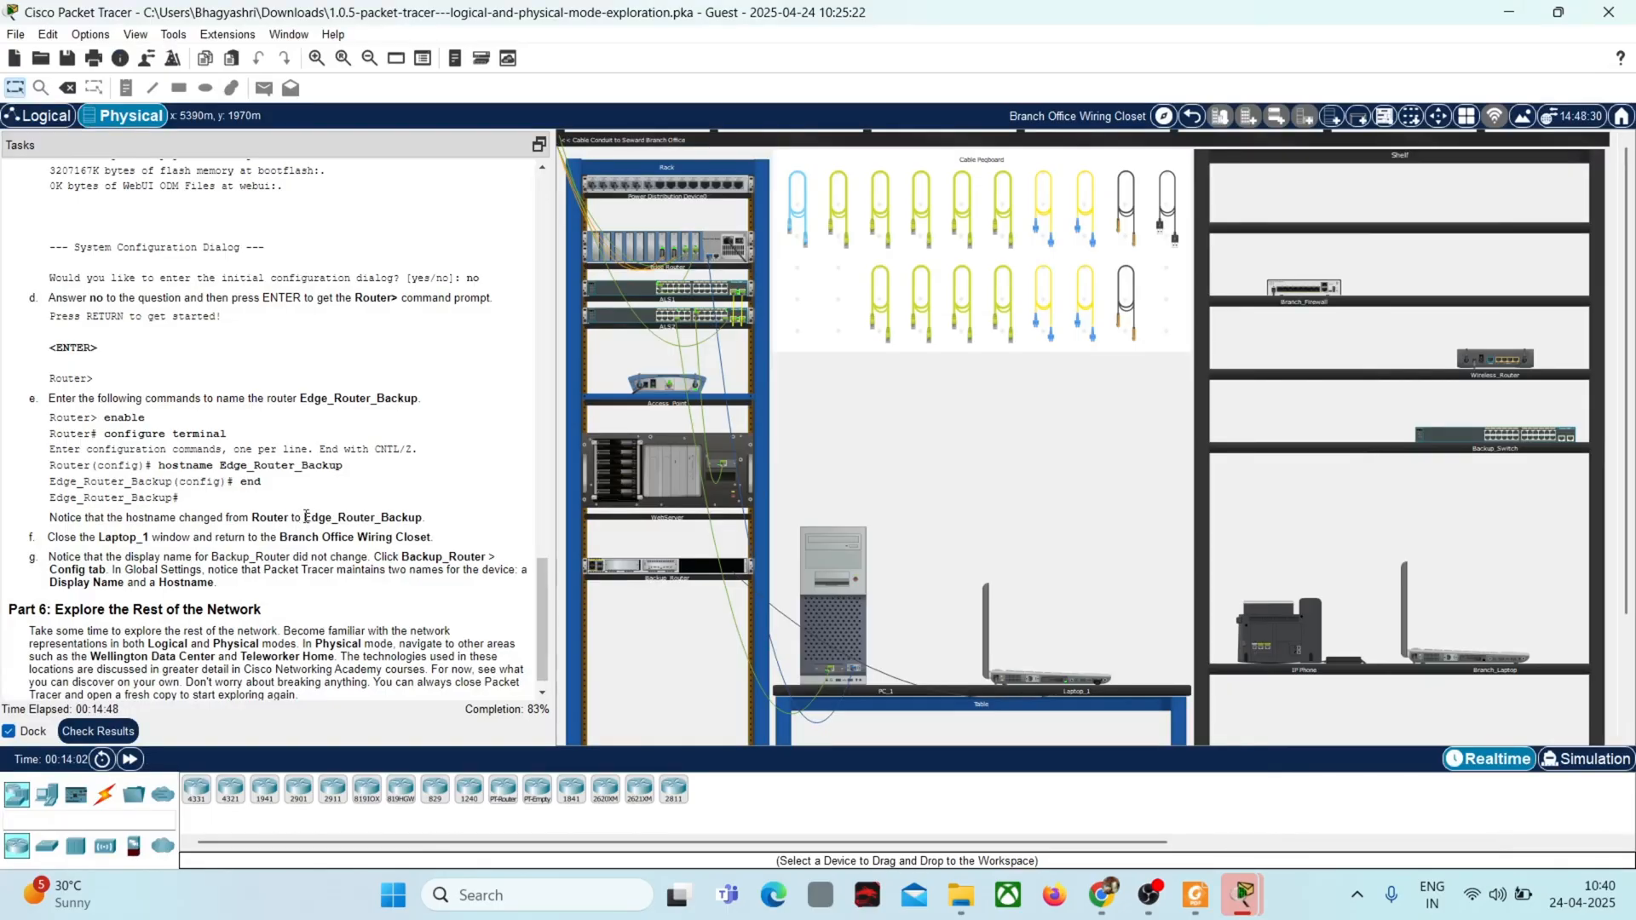
pyautogui.moveTo(305, 517); pyautogui.dragTo(429, 524)
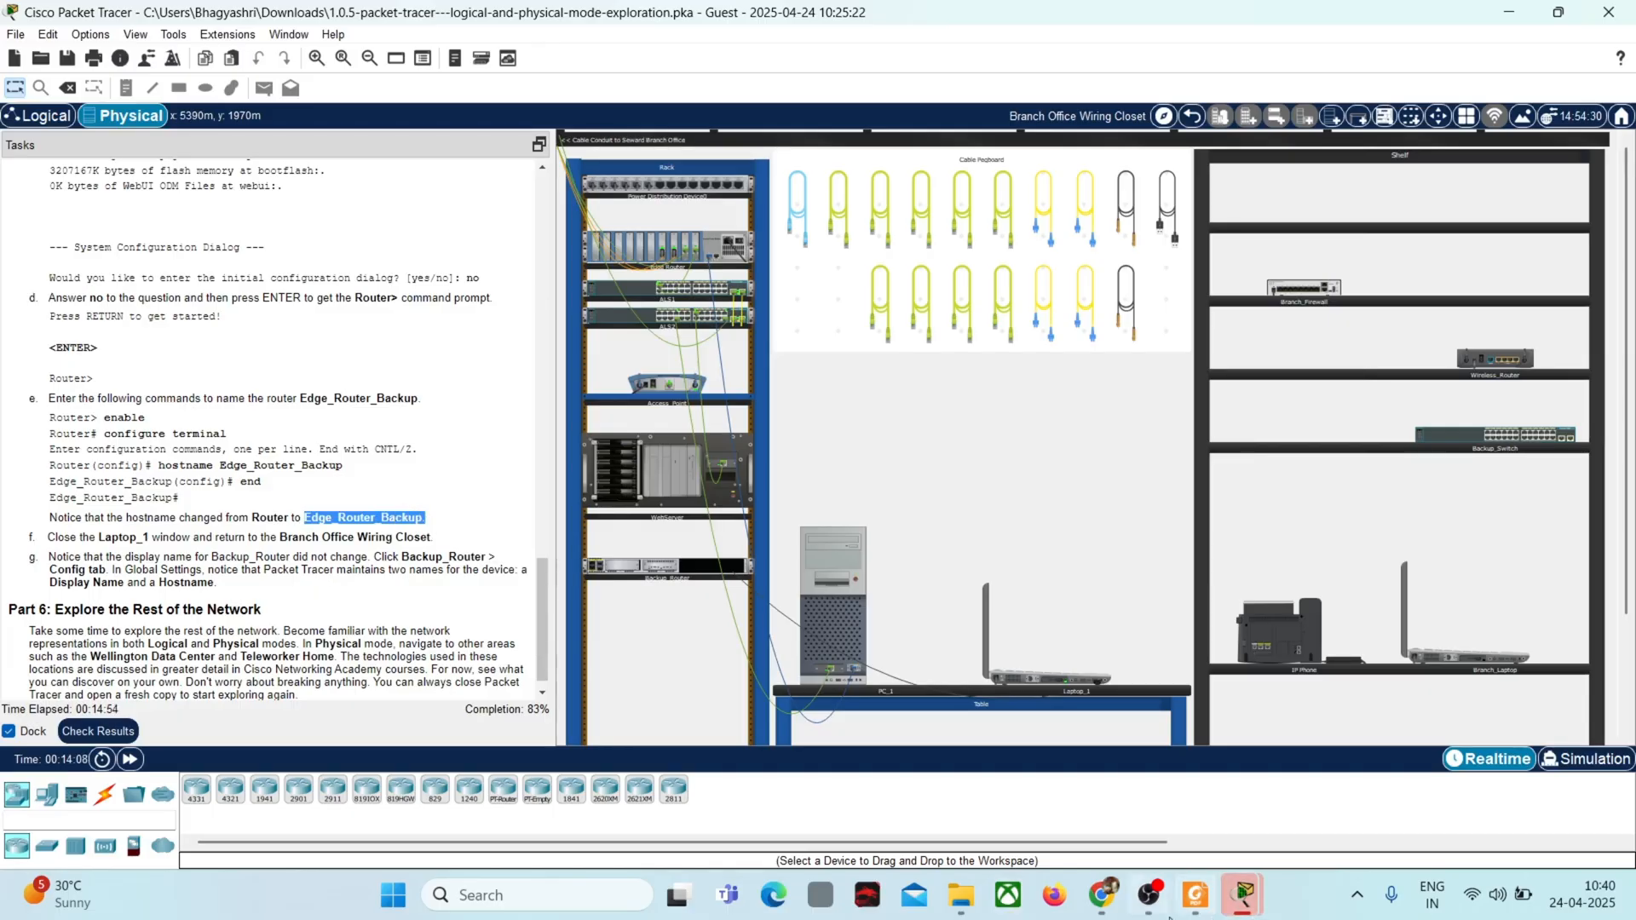
# Step: Try to paste the router name from the instructions after the hostname command in Laptop_1's terminal
pyautogui.moveTo(1223, 907)
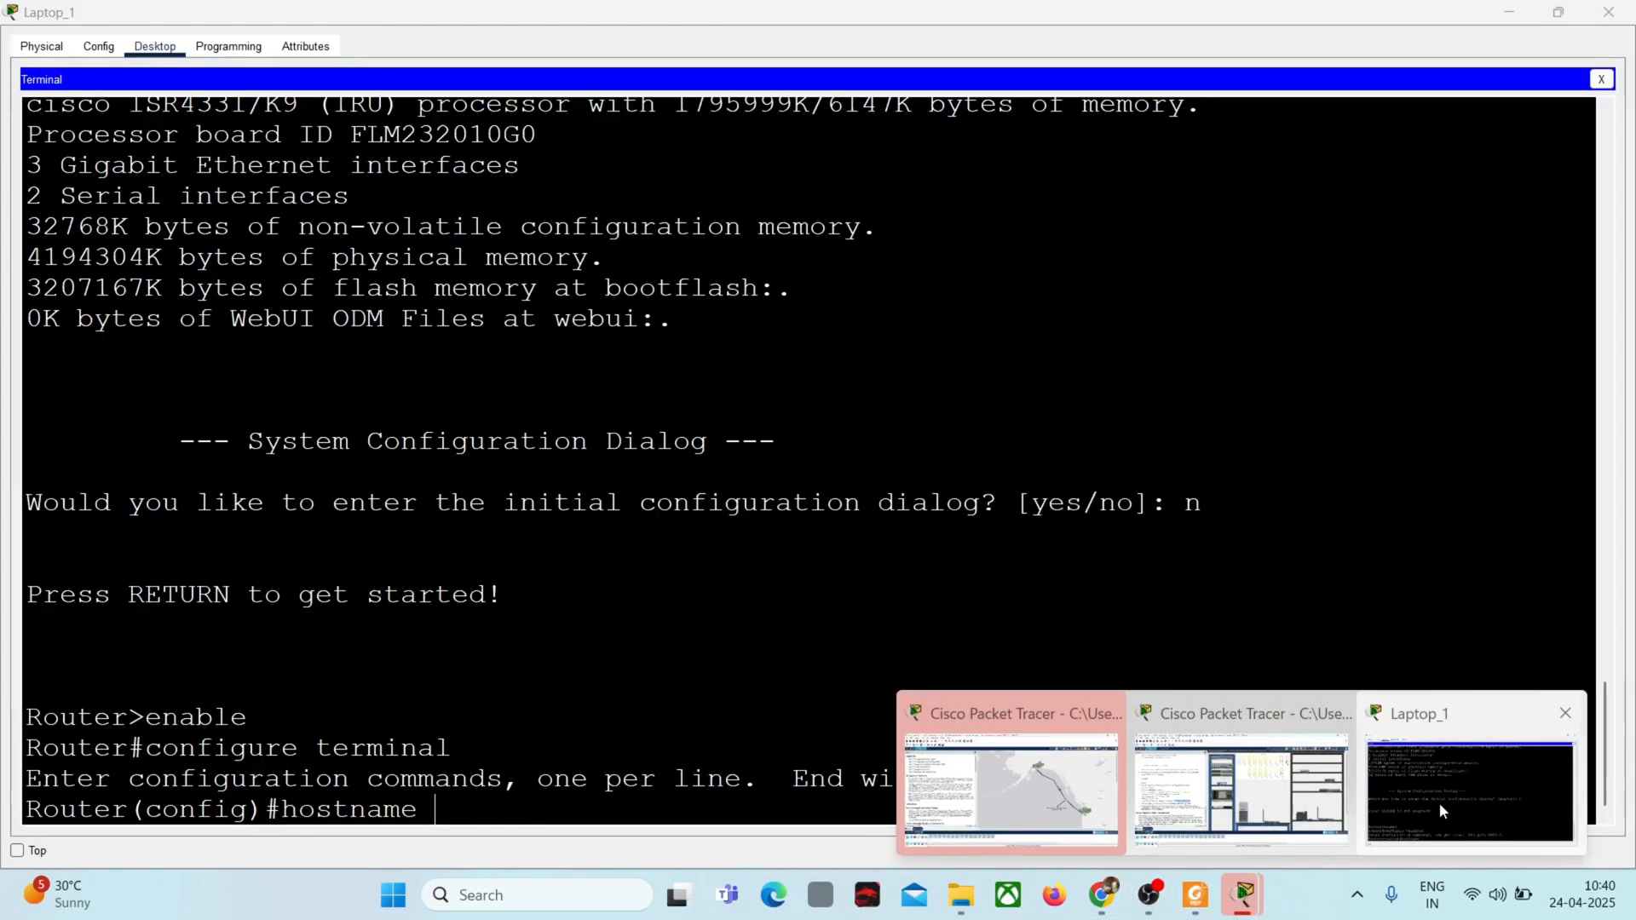
pyautogui.click(1440, 803)
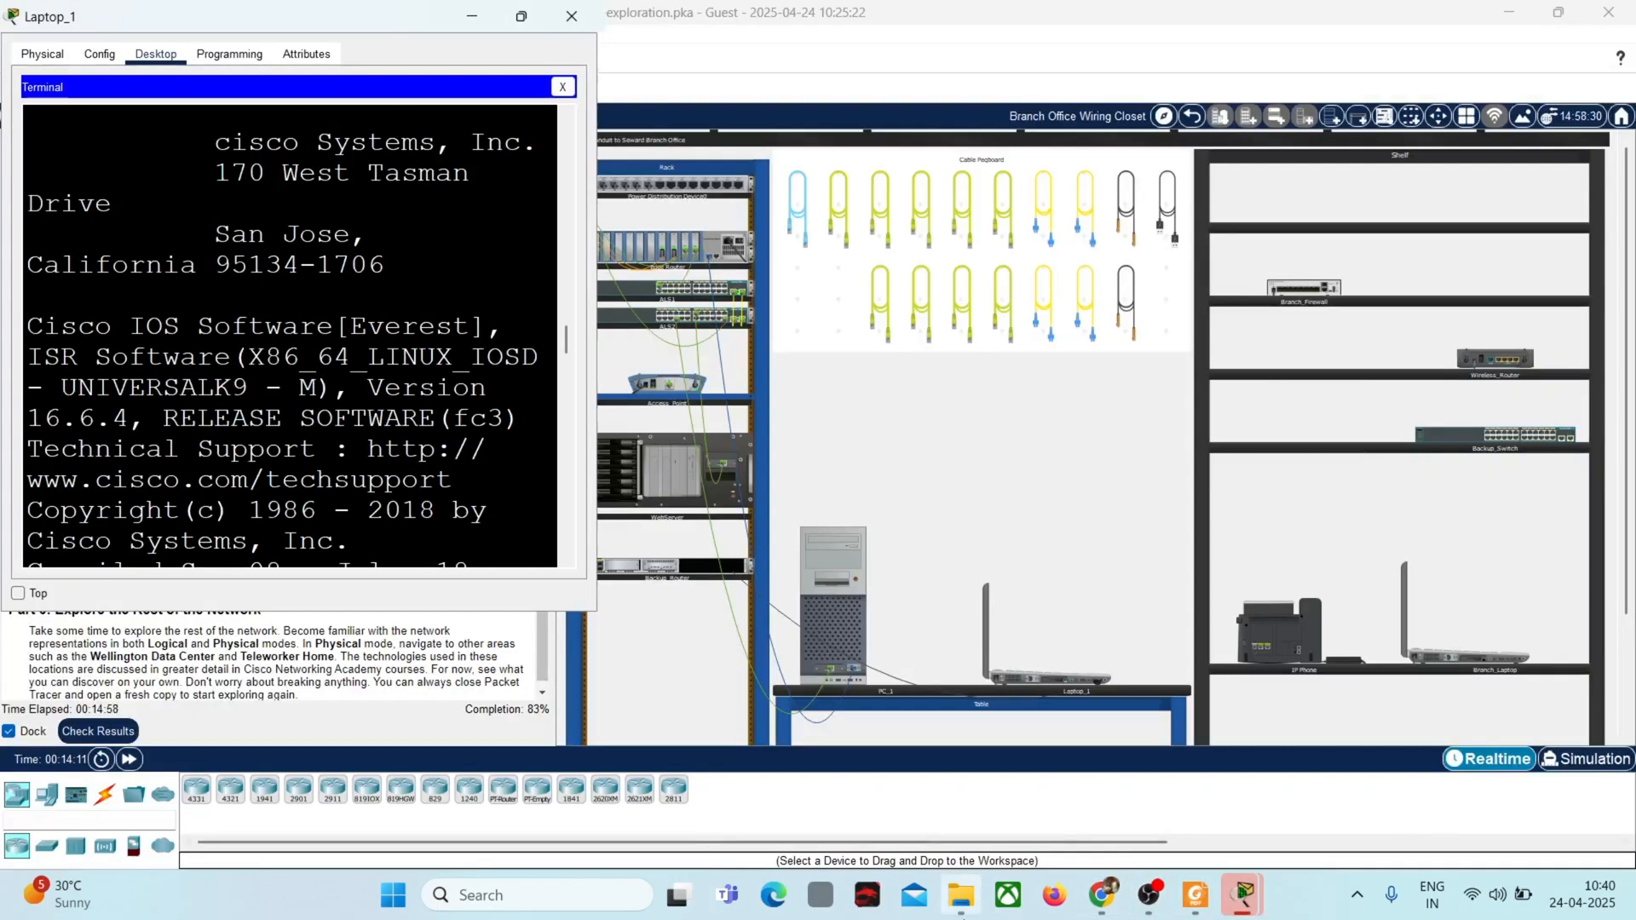
pyautogui.moveTo(1244, 910)
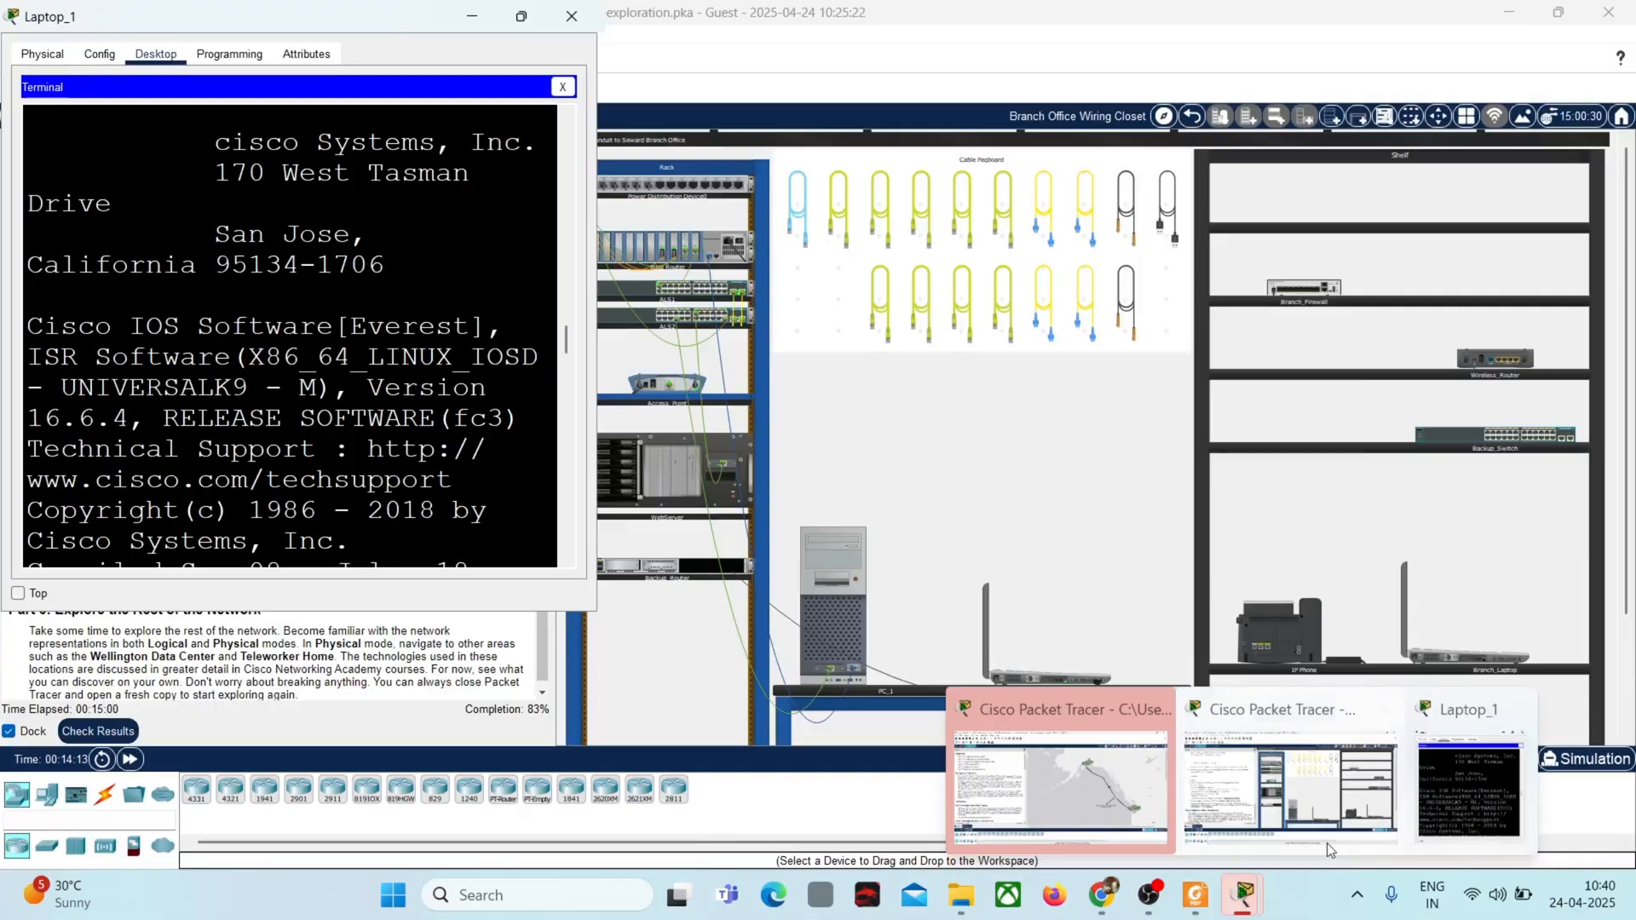
pyautogui.click(1461, 795)
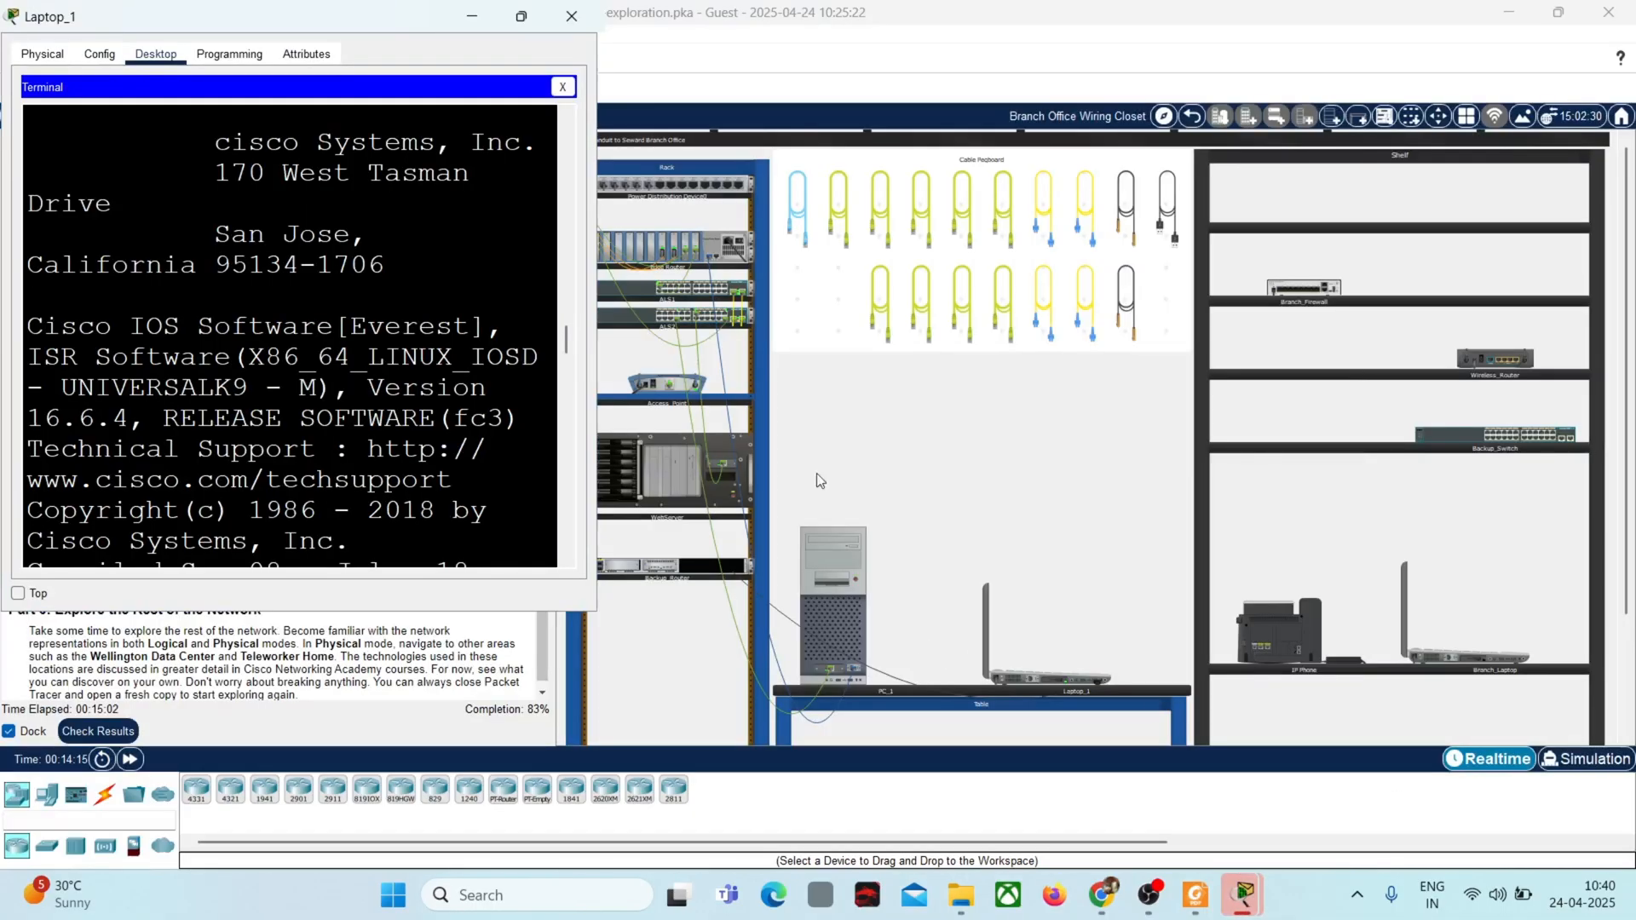
pyautogui.click(525, 21)
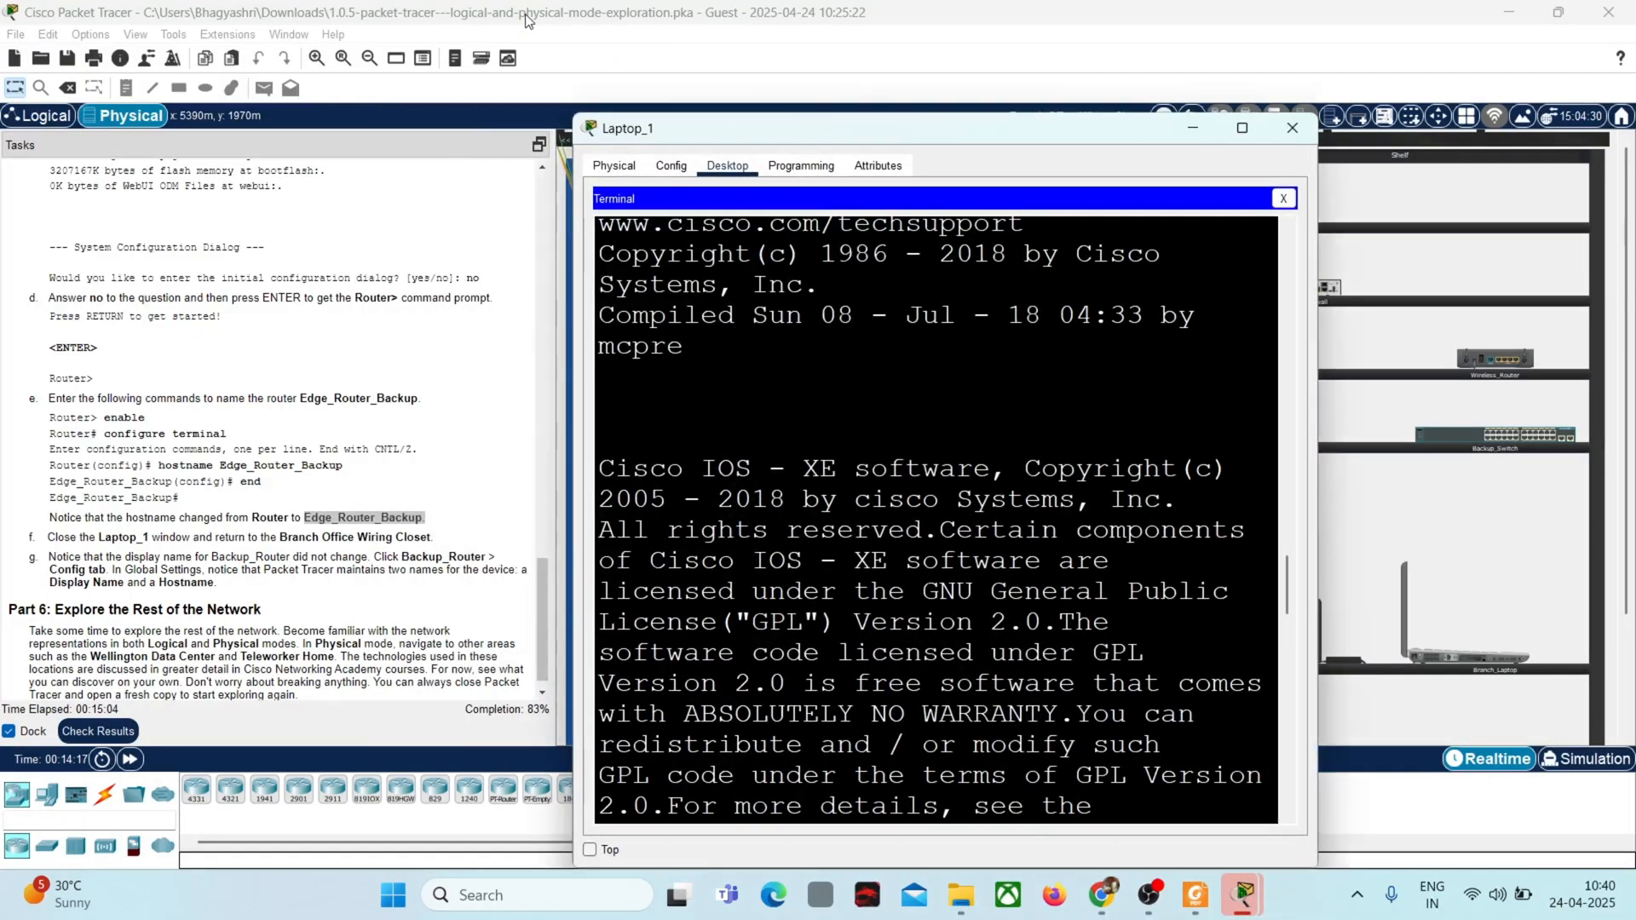
pyautogui.click(1242, 128)
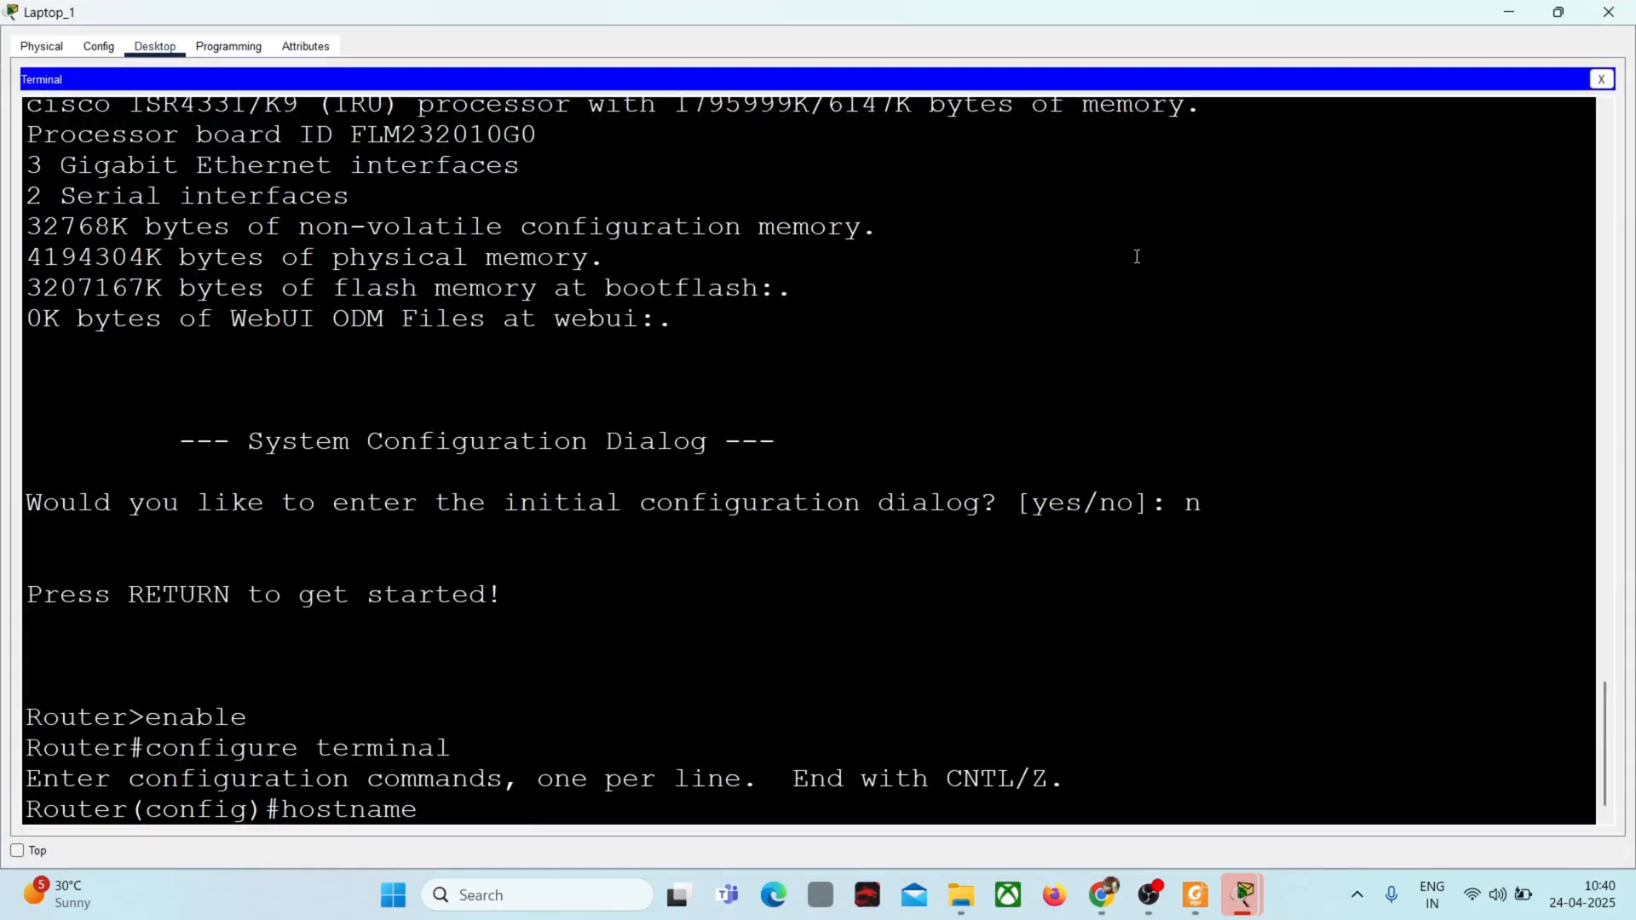
pyautogui.rightClick(463, 807)
pyautogui.rightClick(496, 810)
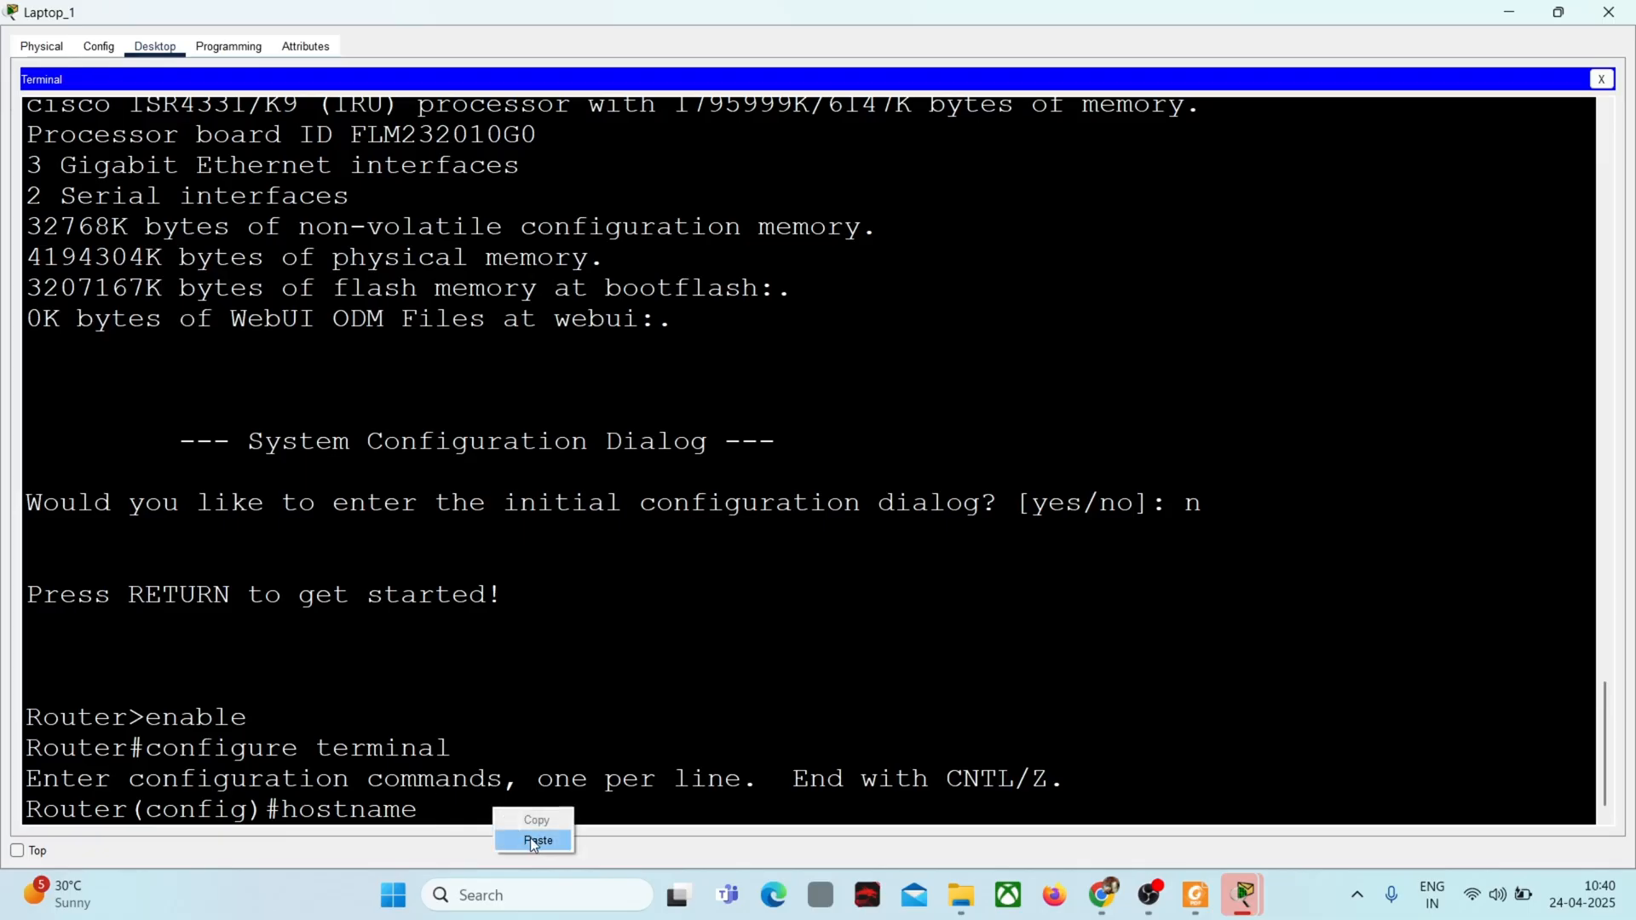
pyautogui.click(535, 844)
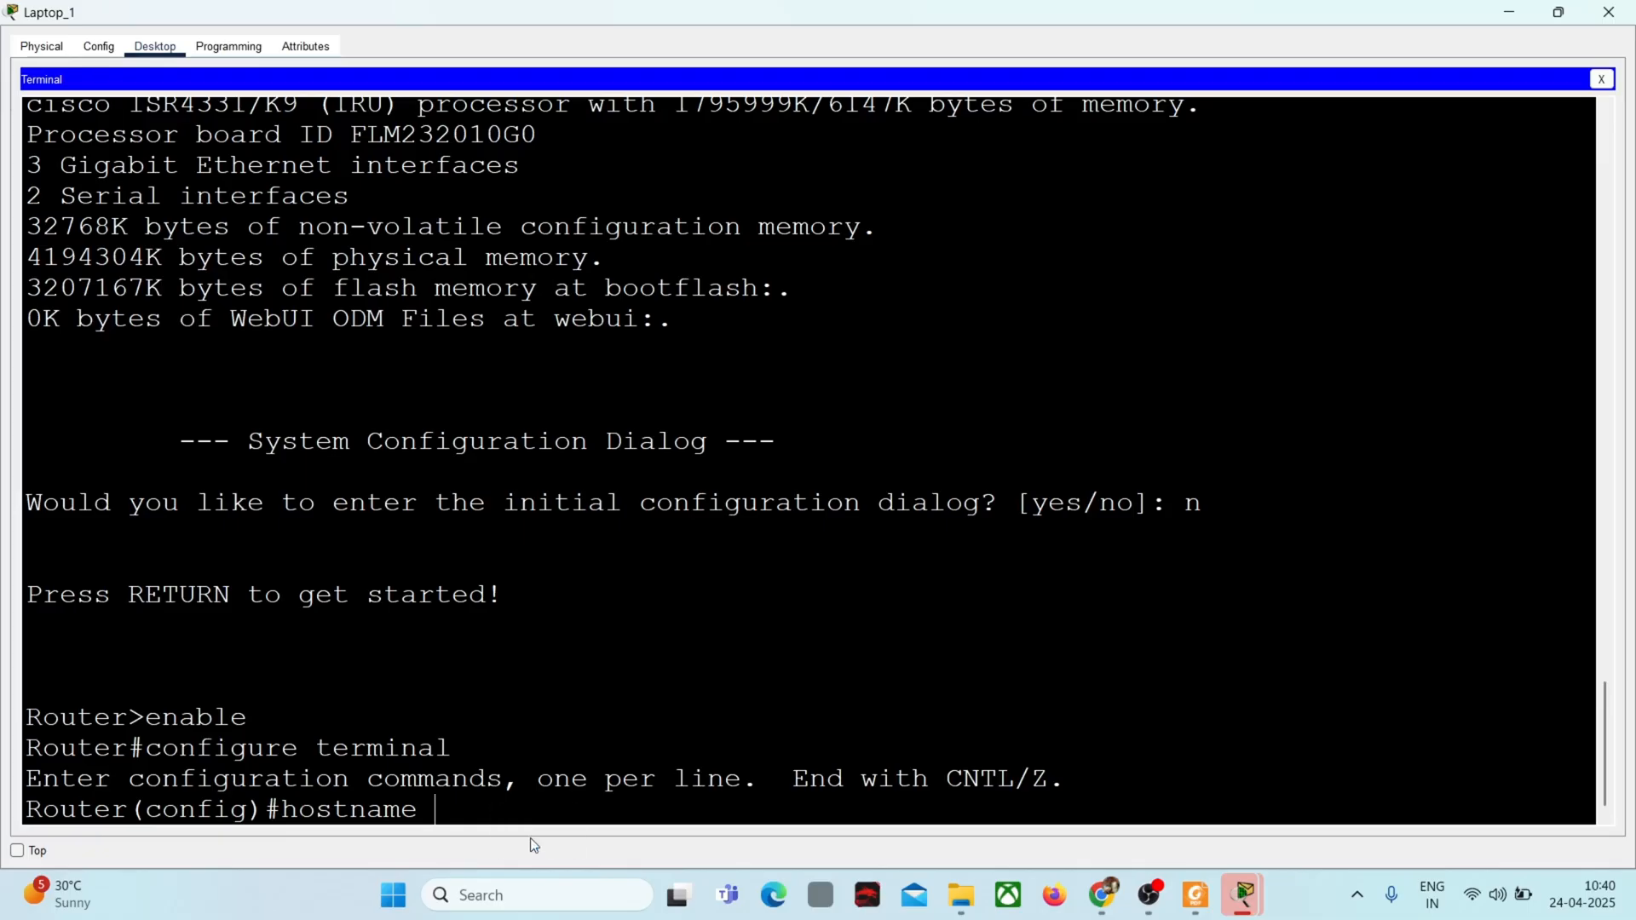
# Step: Copy the name Edge_Router_Backup from the task instructions and return to Laptop_1's full-size terminal
pyautogui.click(1508, 15)
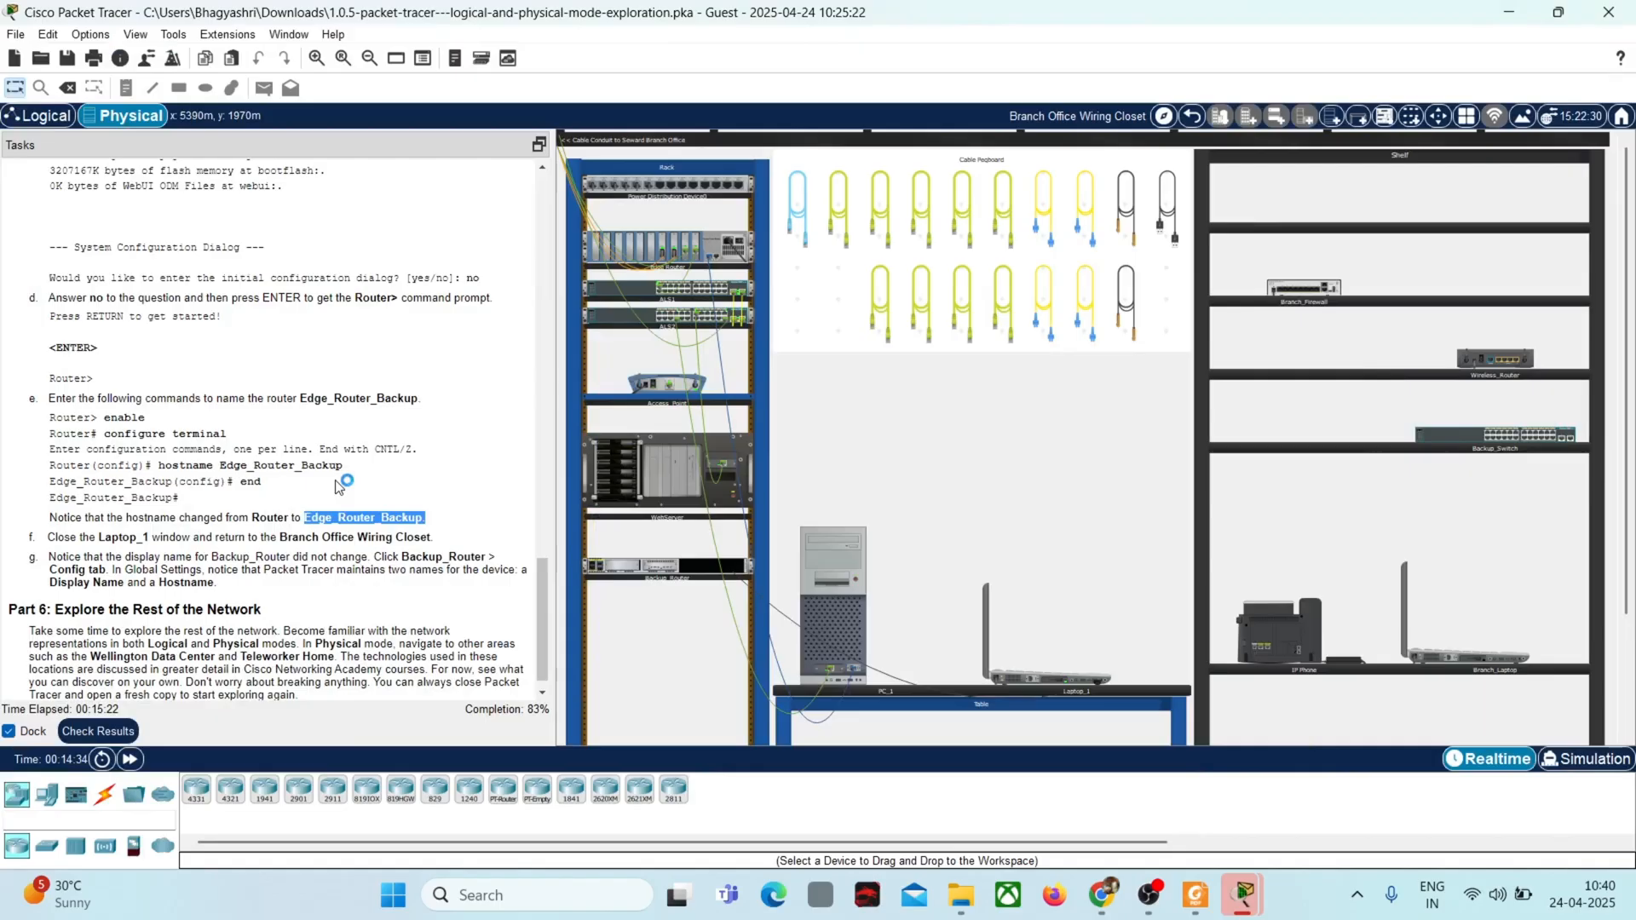
pyautogui.rightClick(367, 519)
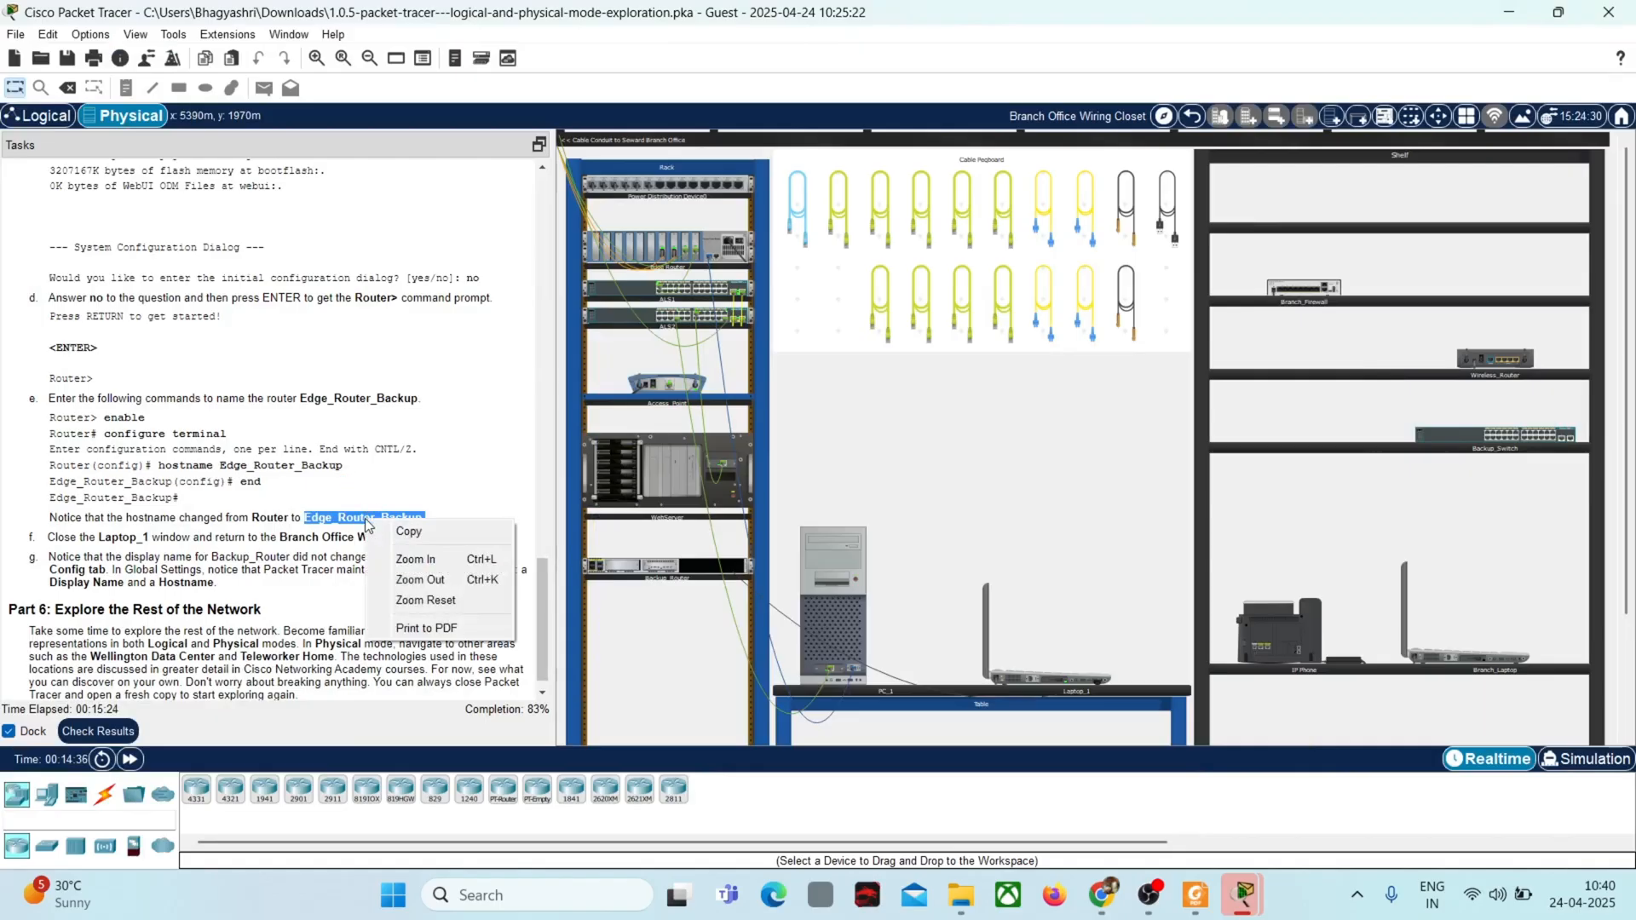
pyautogui.click(417, 530)
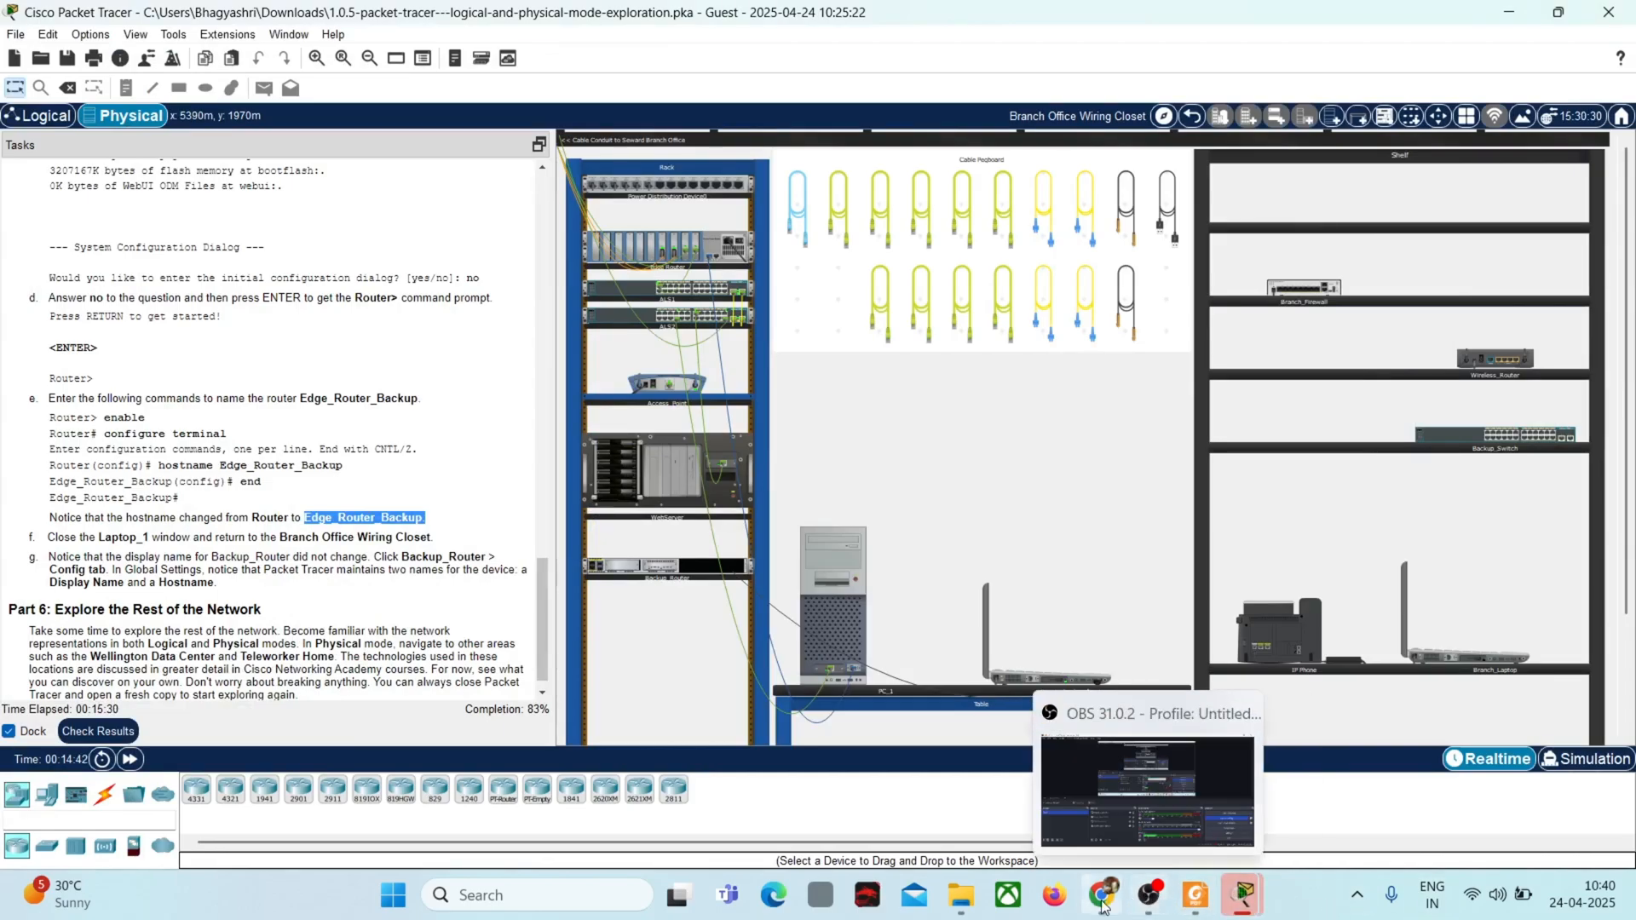
pyautogui.moveTo(1243, 897)
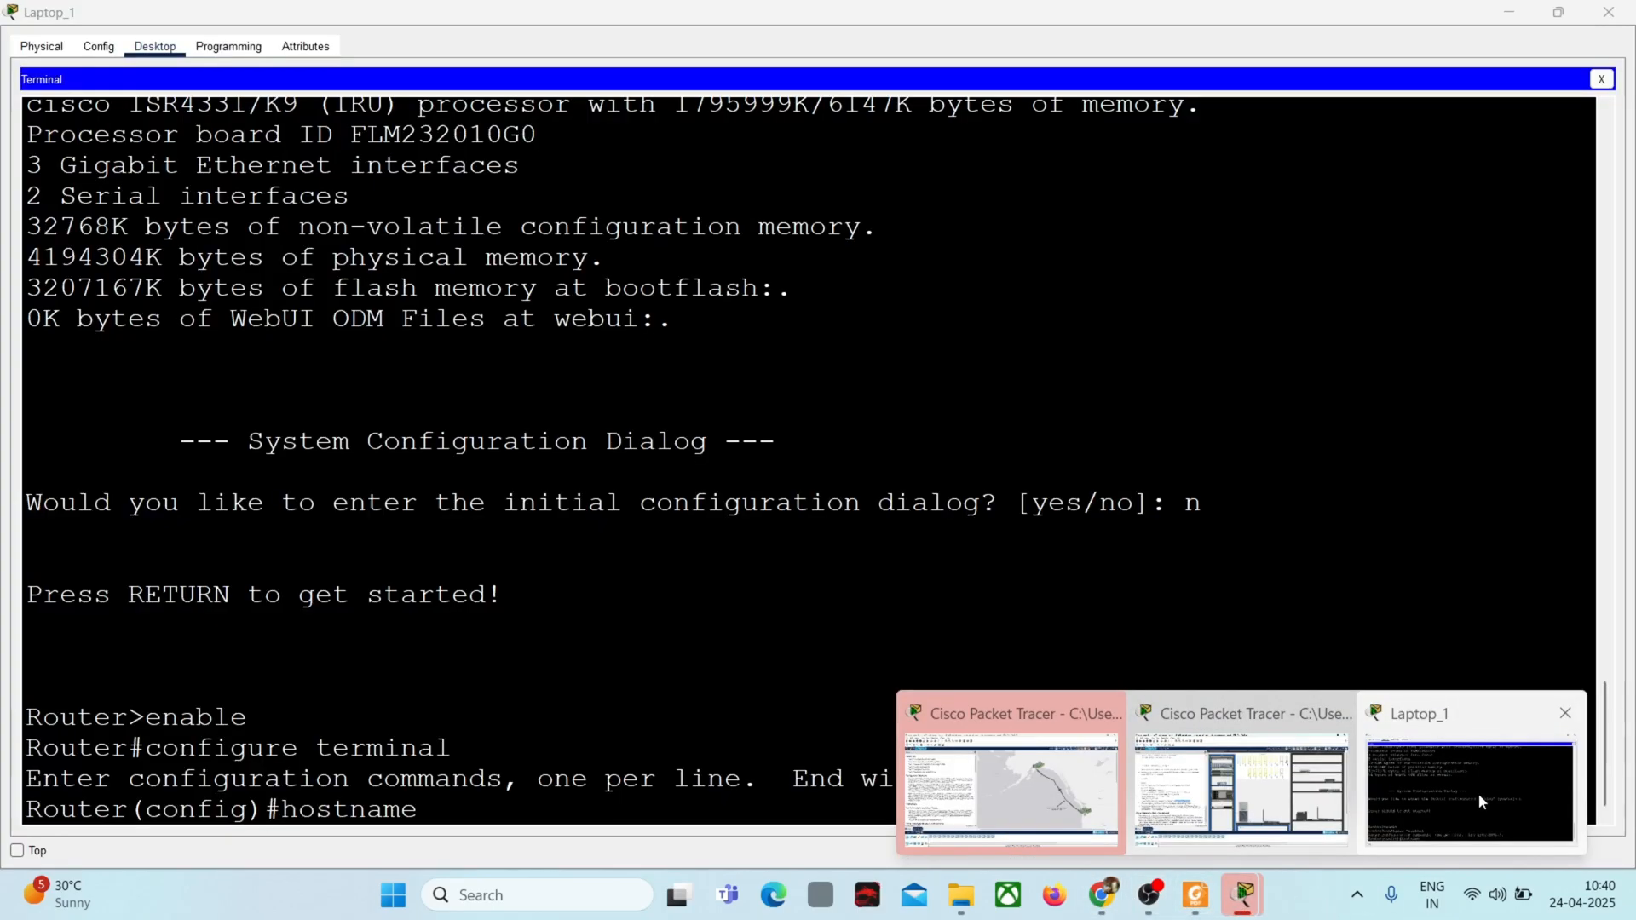
pyautogui.click(1478, 793)
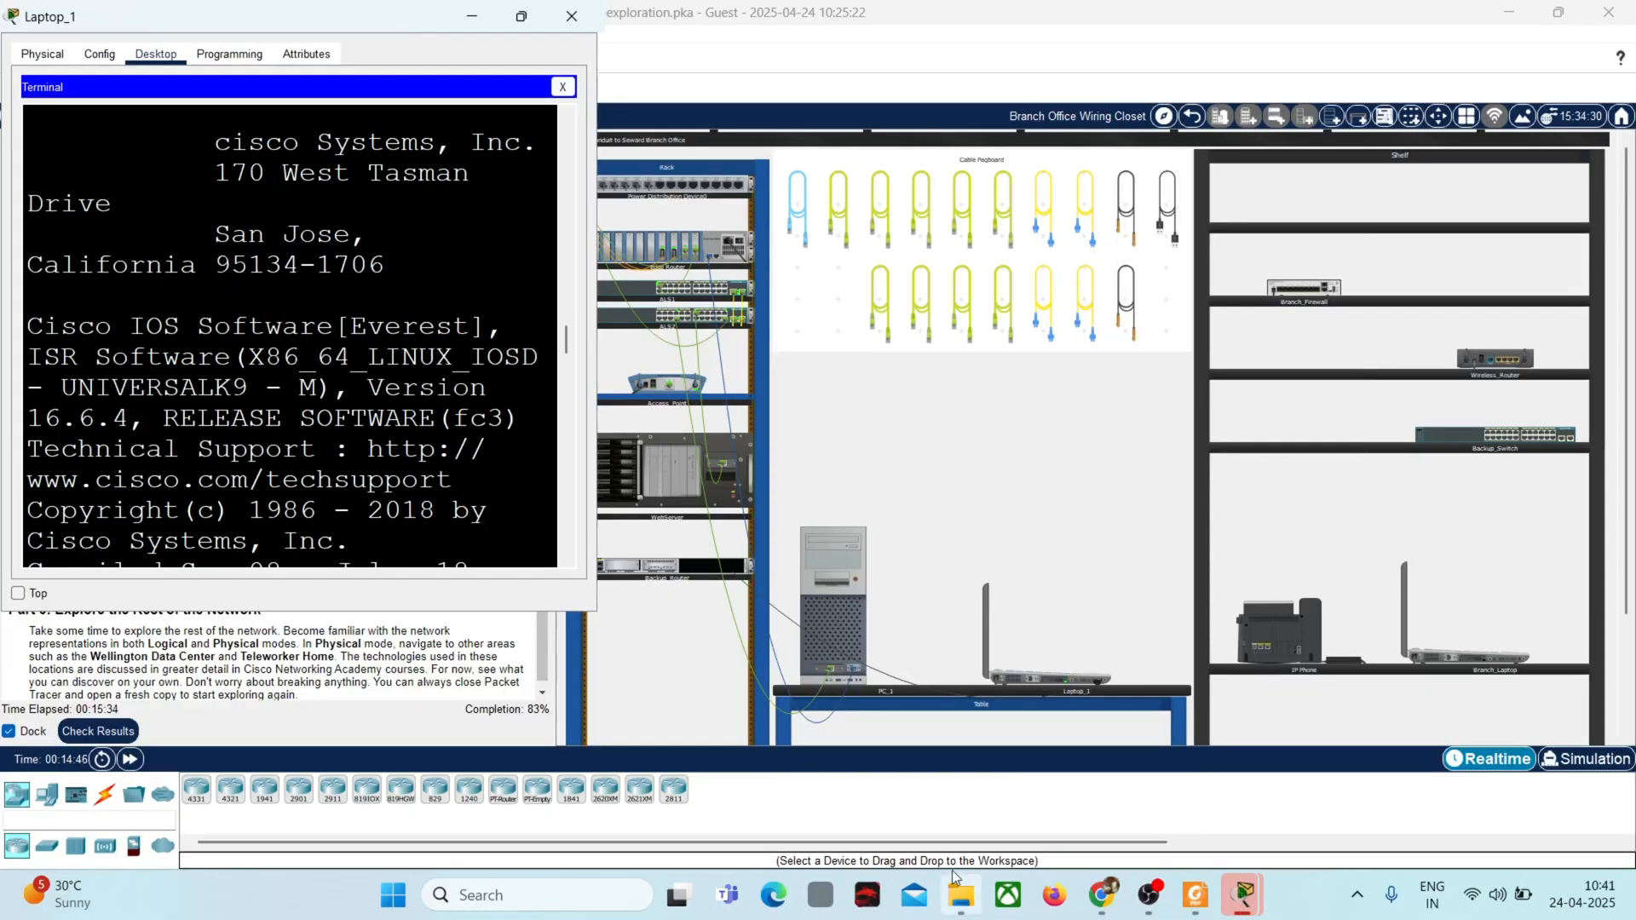
pyautogui.click(517, 14)
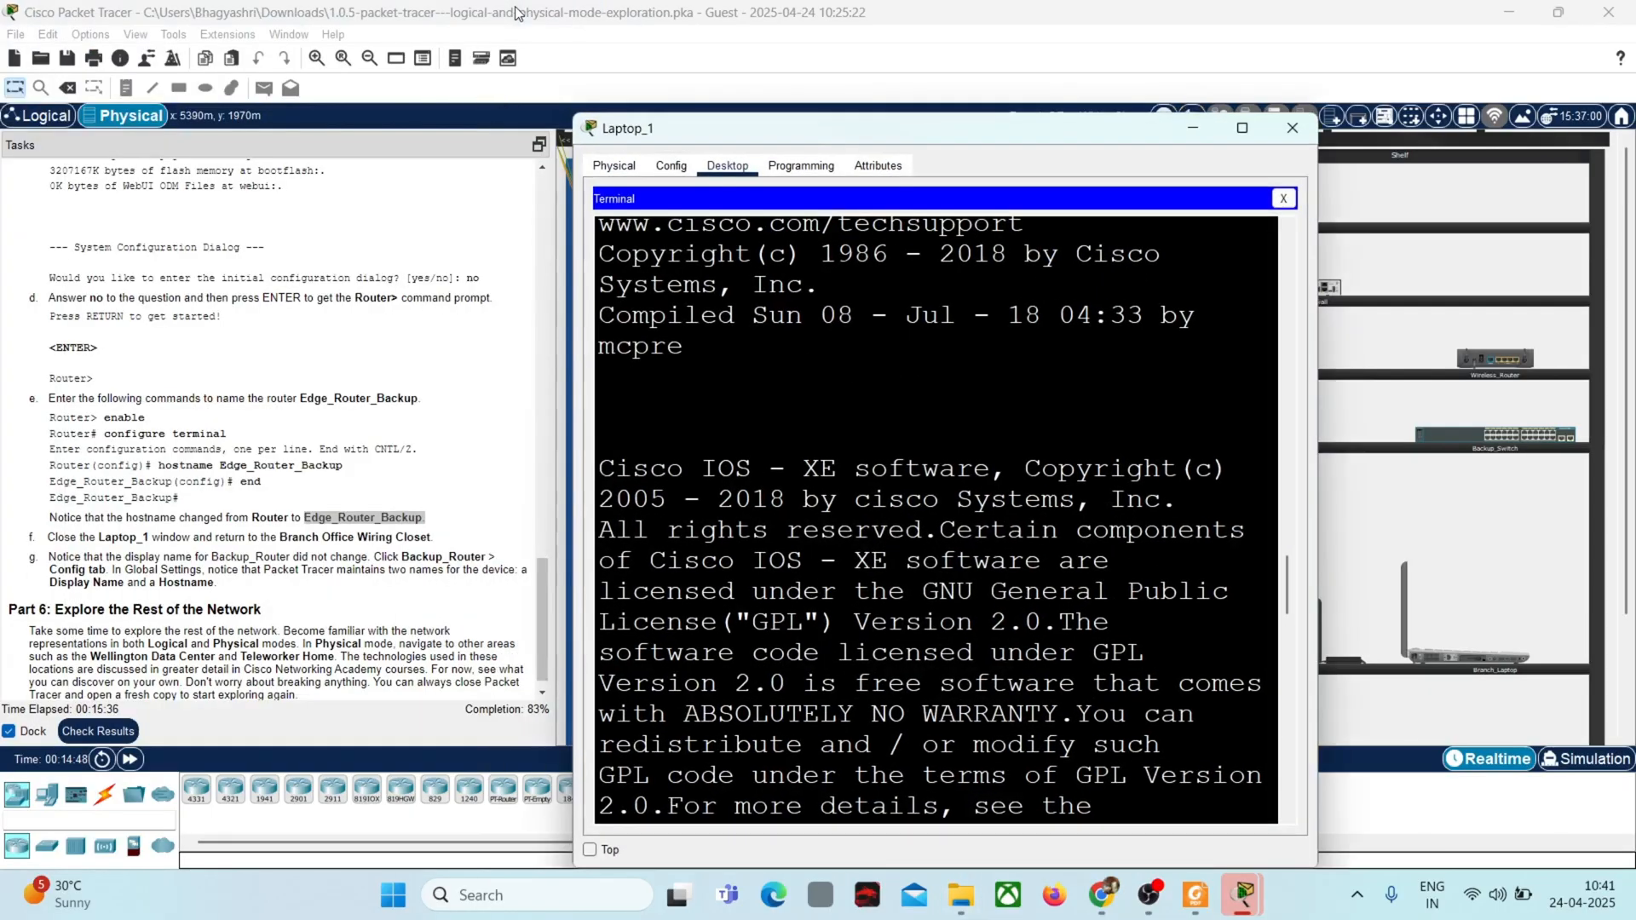
pyautogui.click(1244, 127)
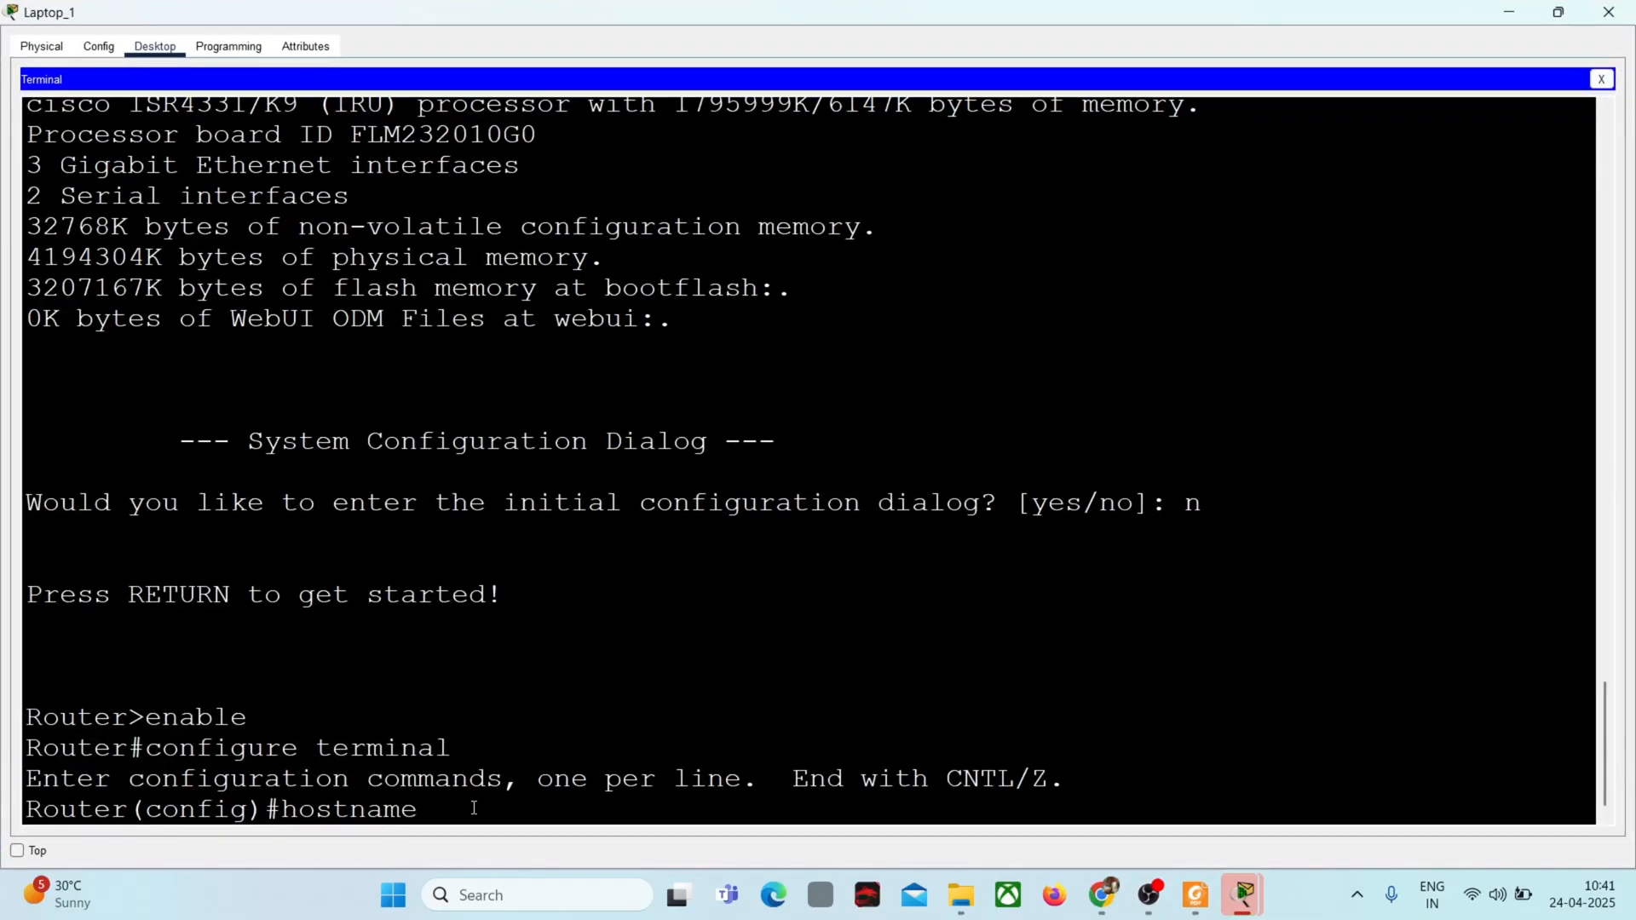
# Step: Paste the copied name after the hostname command, remove its trailing period and run hostname Edge_Router_Backup
pyautogui.rightClick(471, 808)
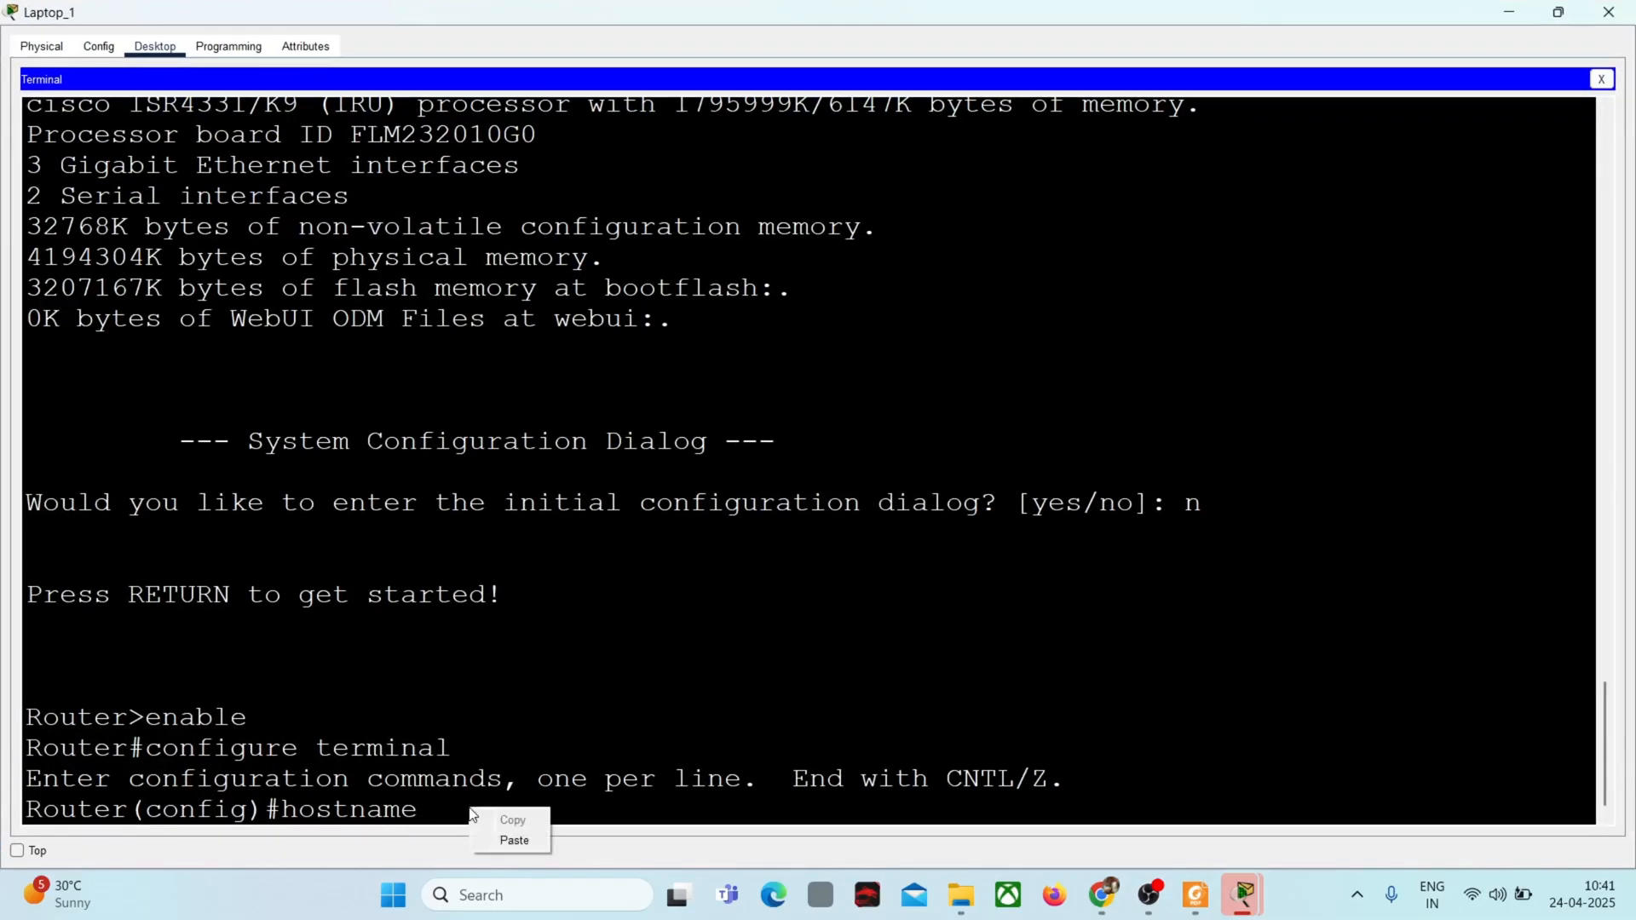
pyautogui.click(514, 844)
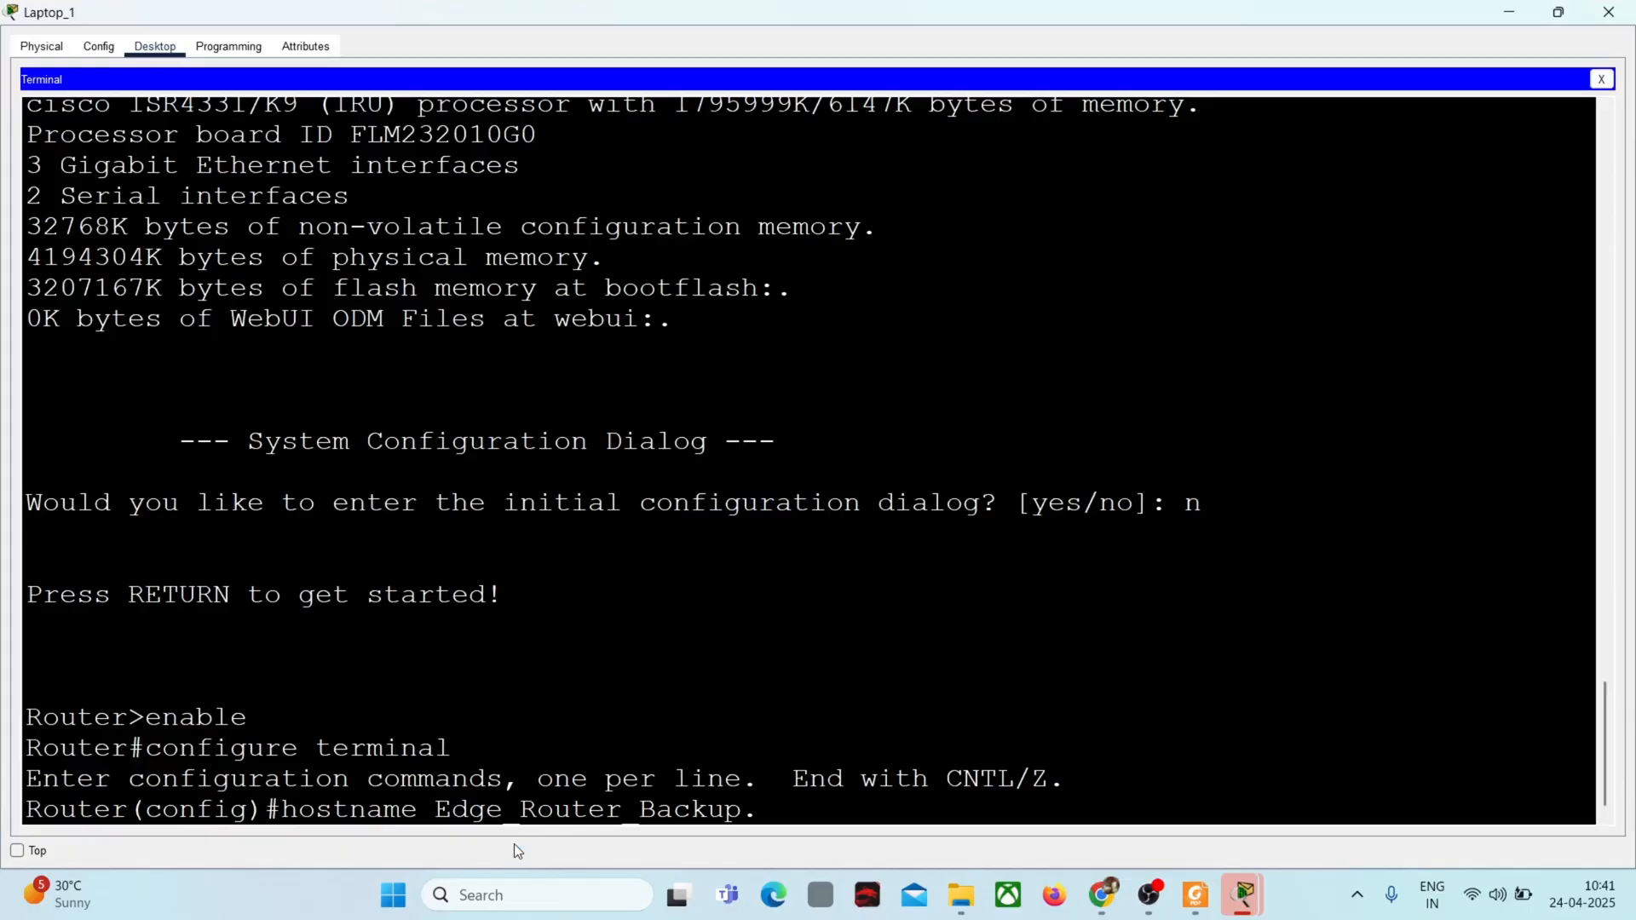
pyautogui.press('BackSpace')
pyautogui.press('Return')
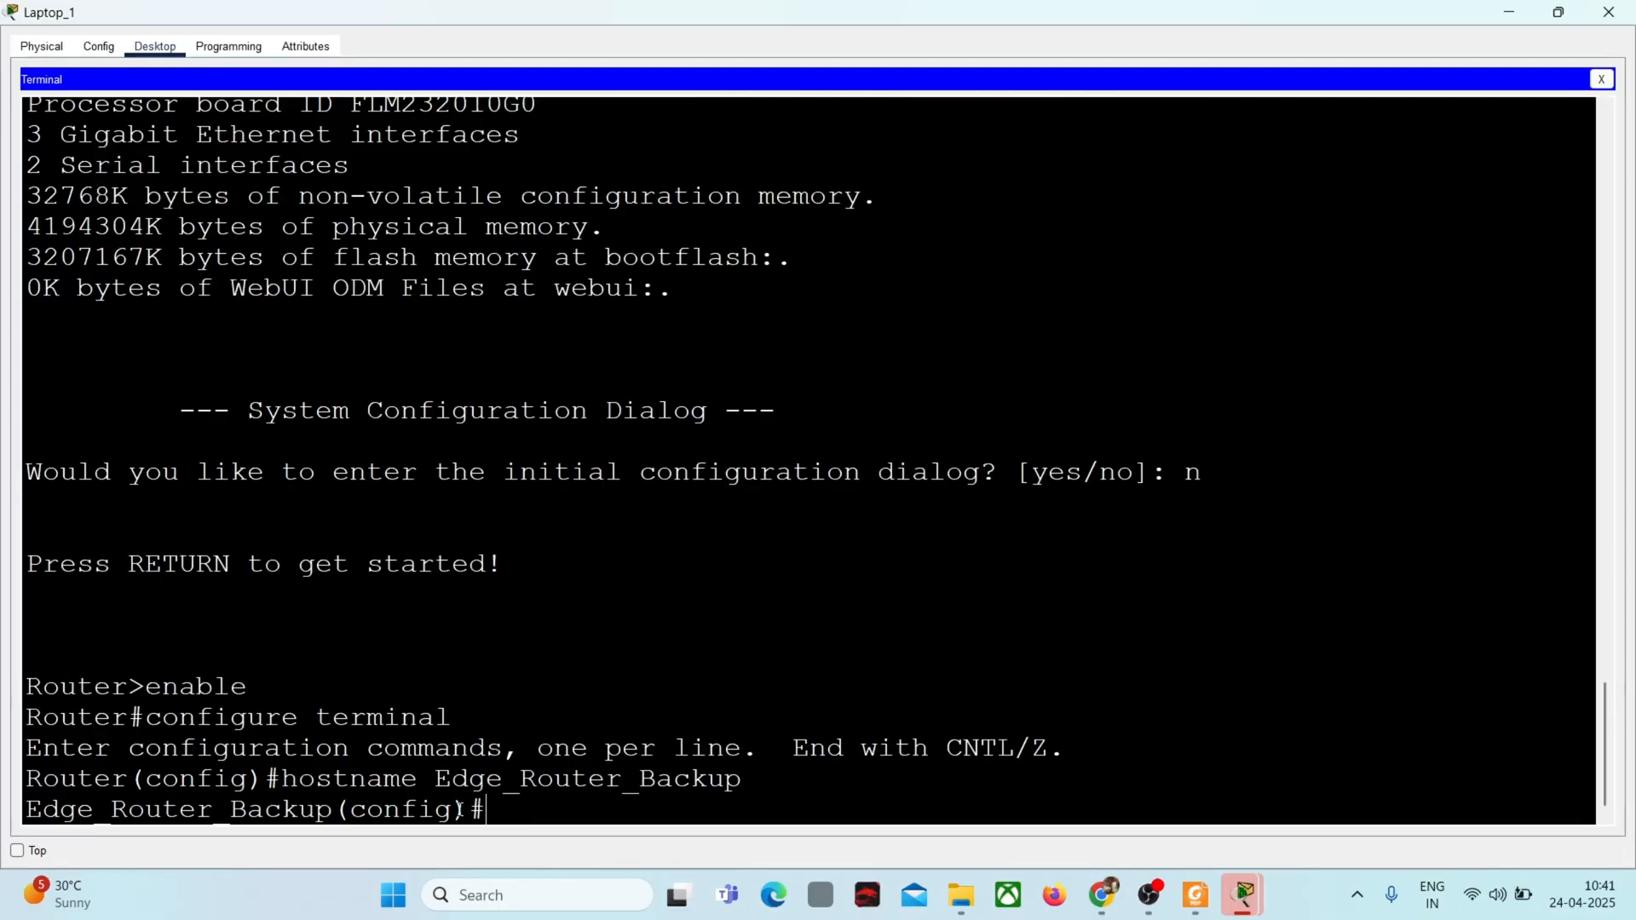
# Step: Leave global configuration mode with the end command and return to the Branch Office Wiring Closet view
pyautogui.write('end')
pyautogui.press('Return')
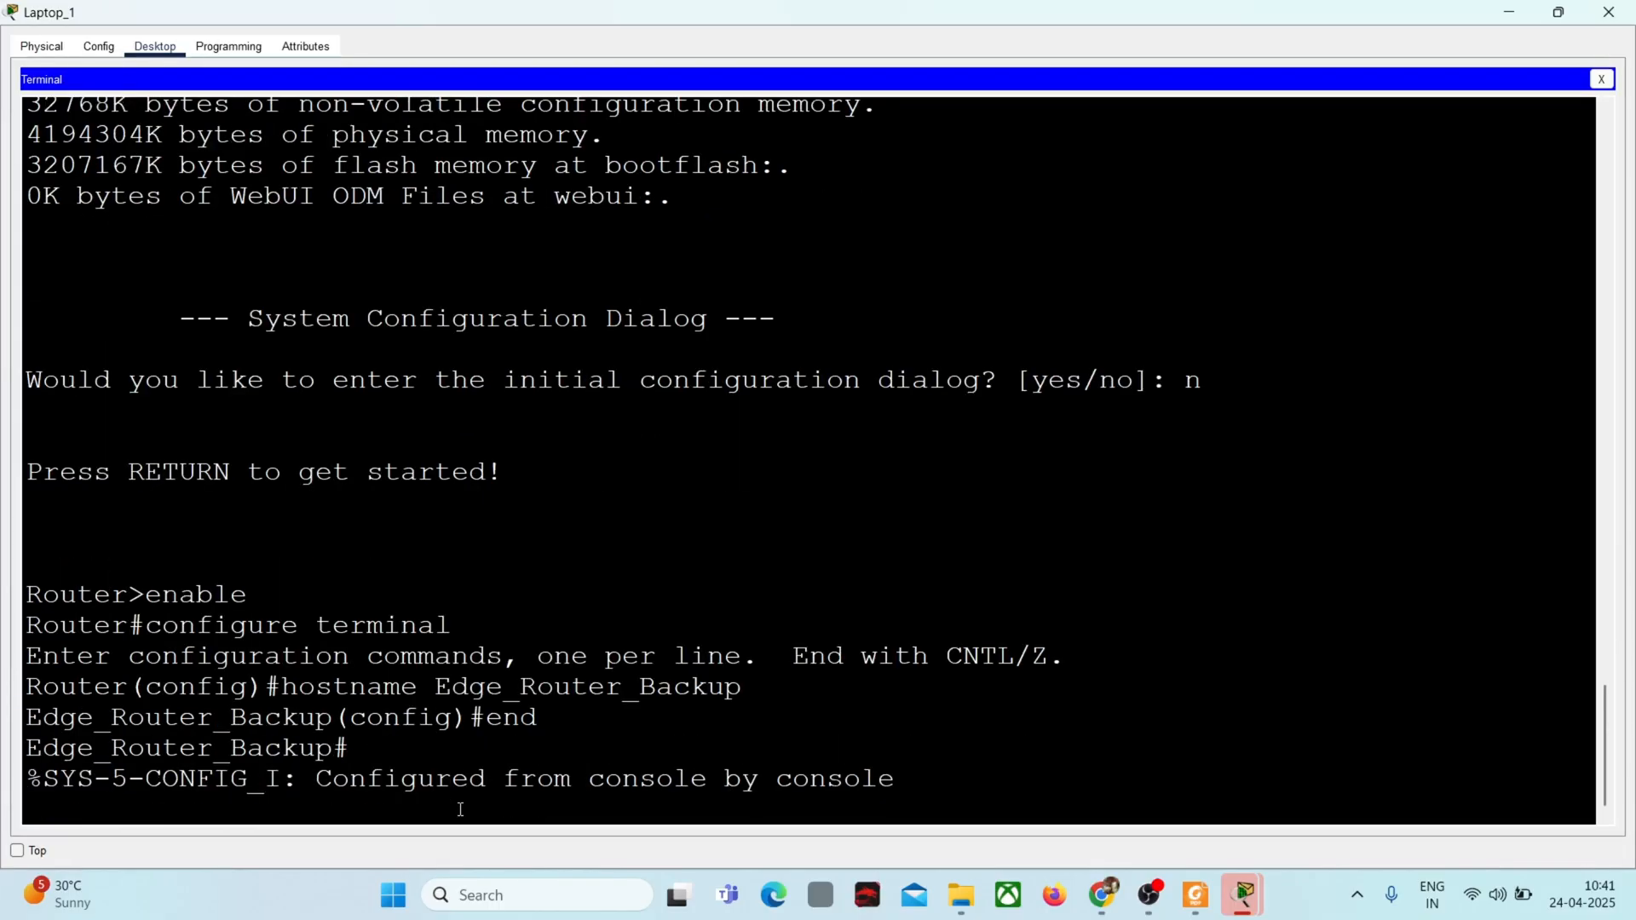
pyautogui.press('Return')
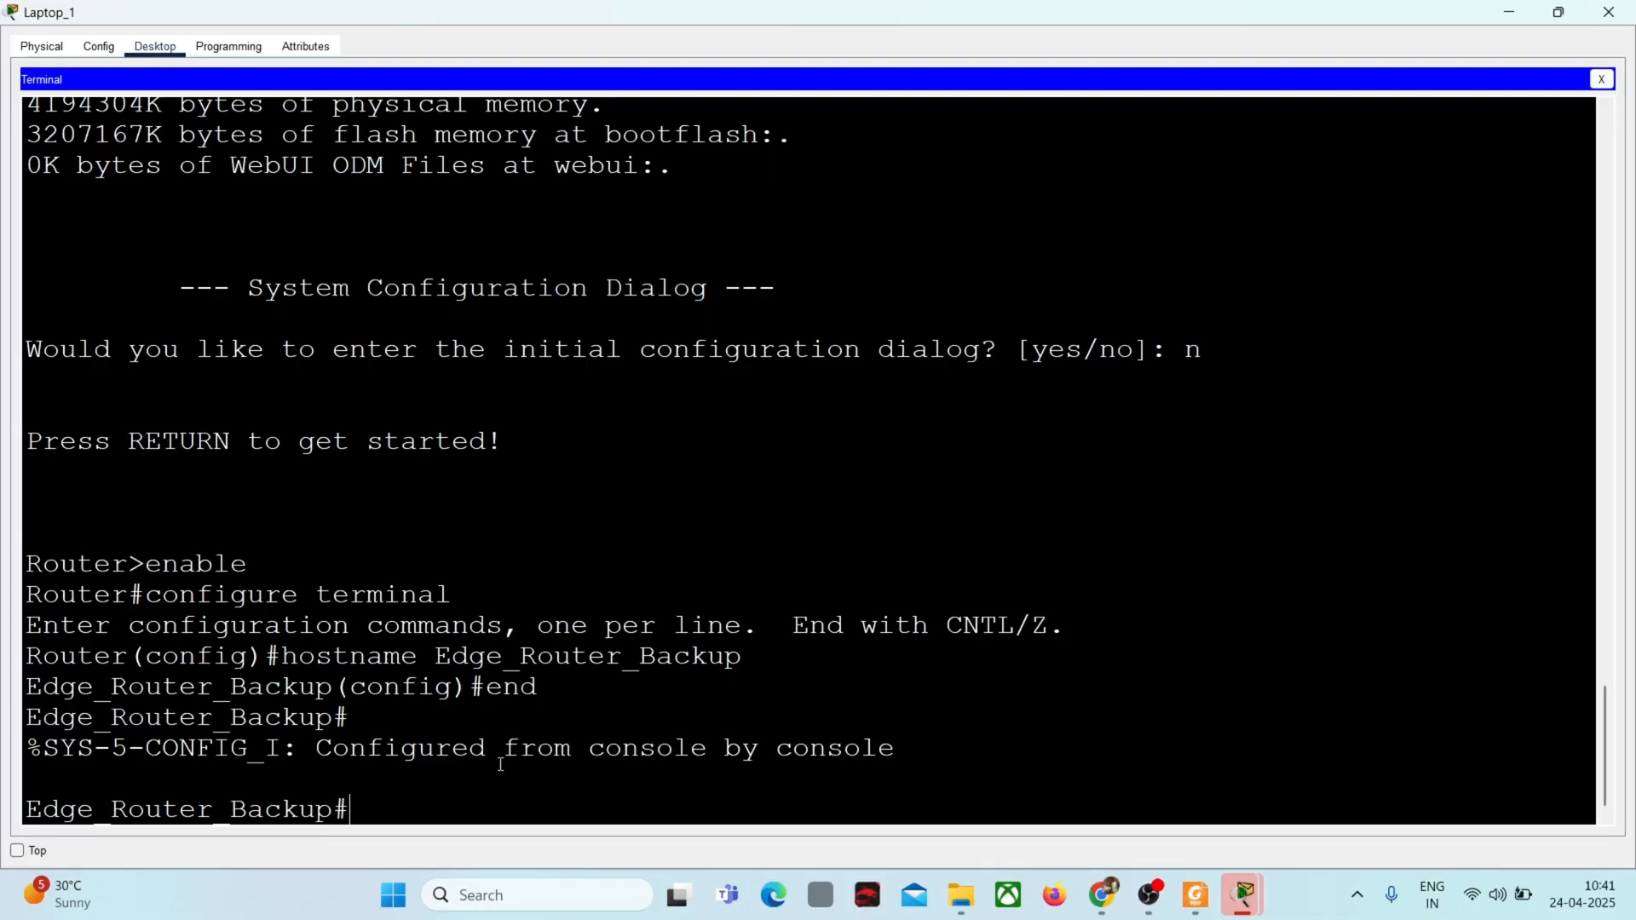
pyautogui.click(1511, 12)
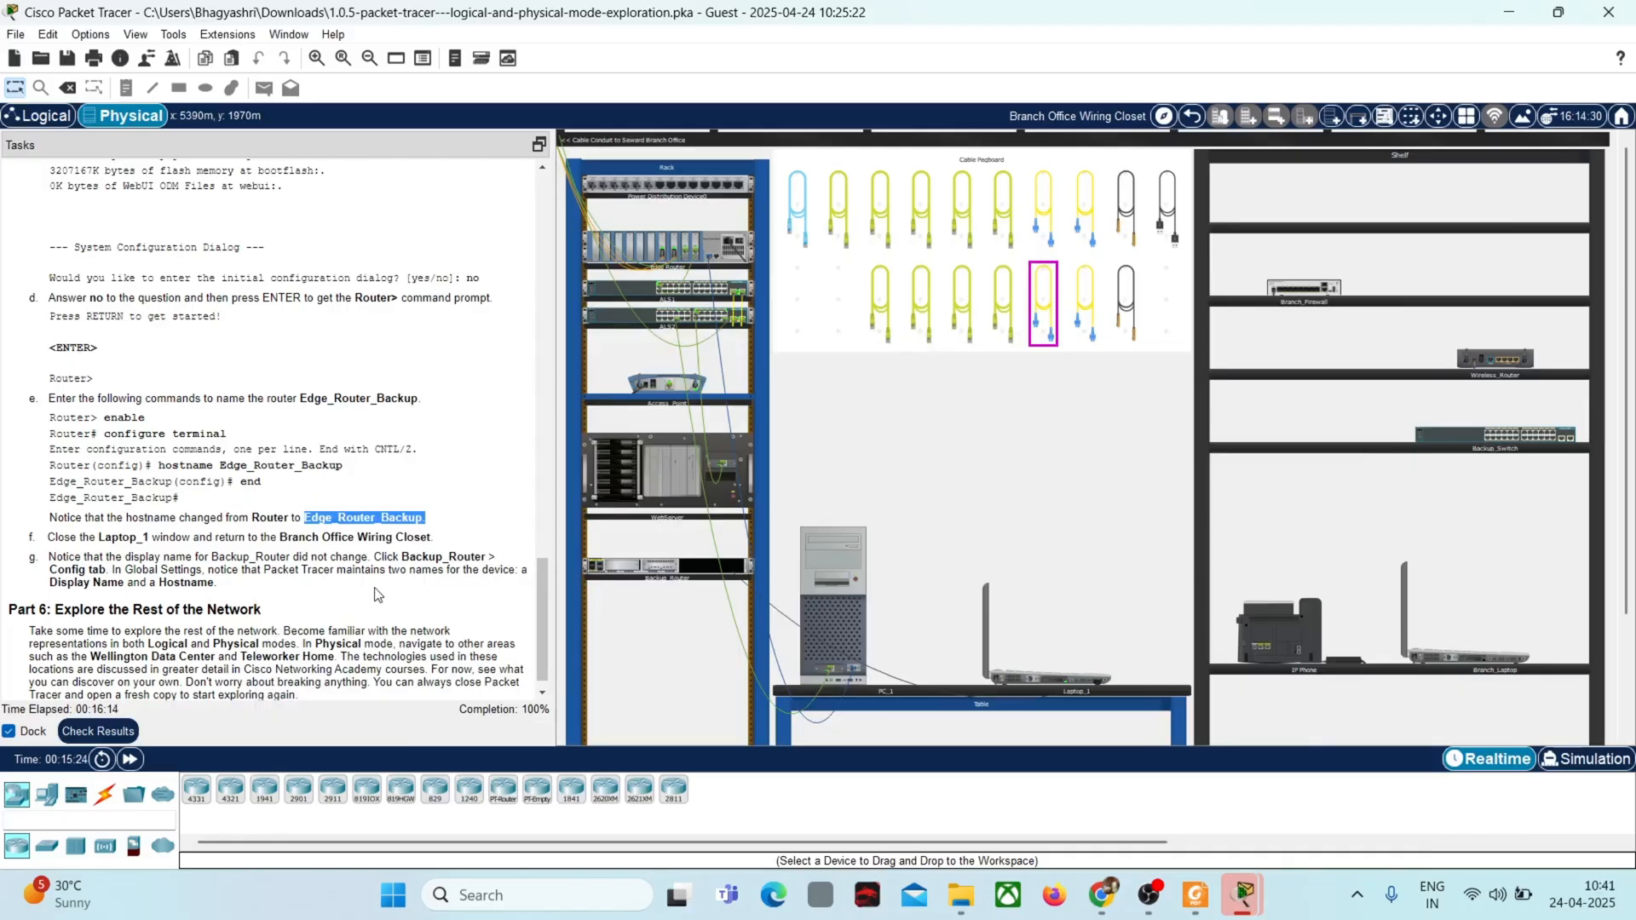
# Step: Look through Laptop_1's global settings, physical device view and terminal, and close its window
pyautogui.click(1025, 679)
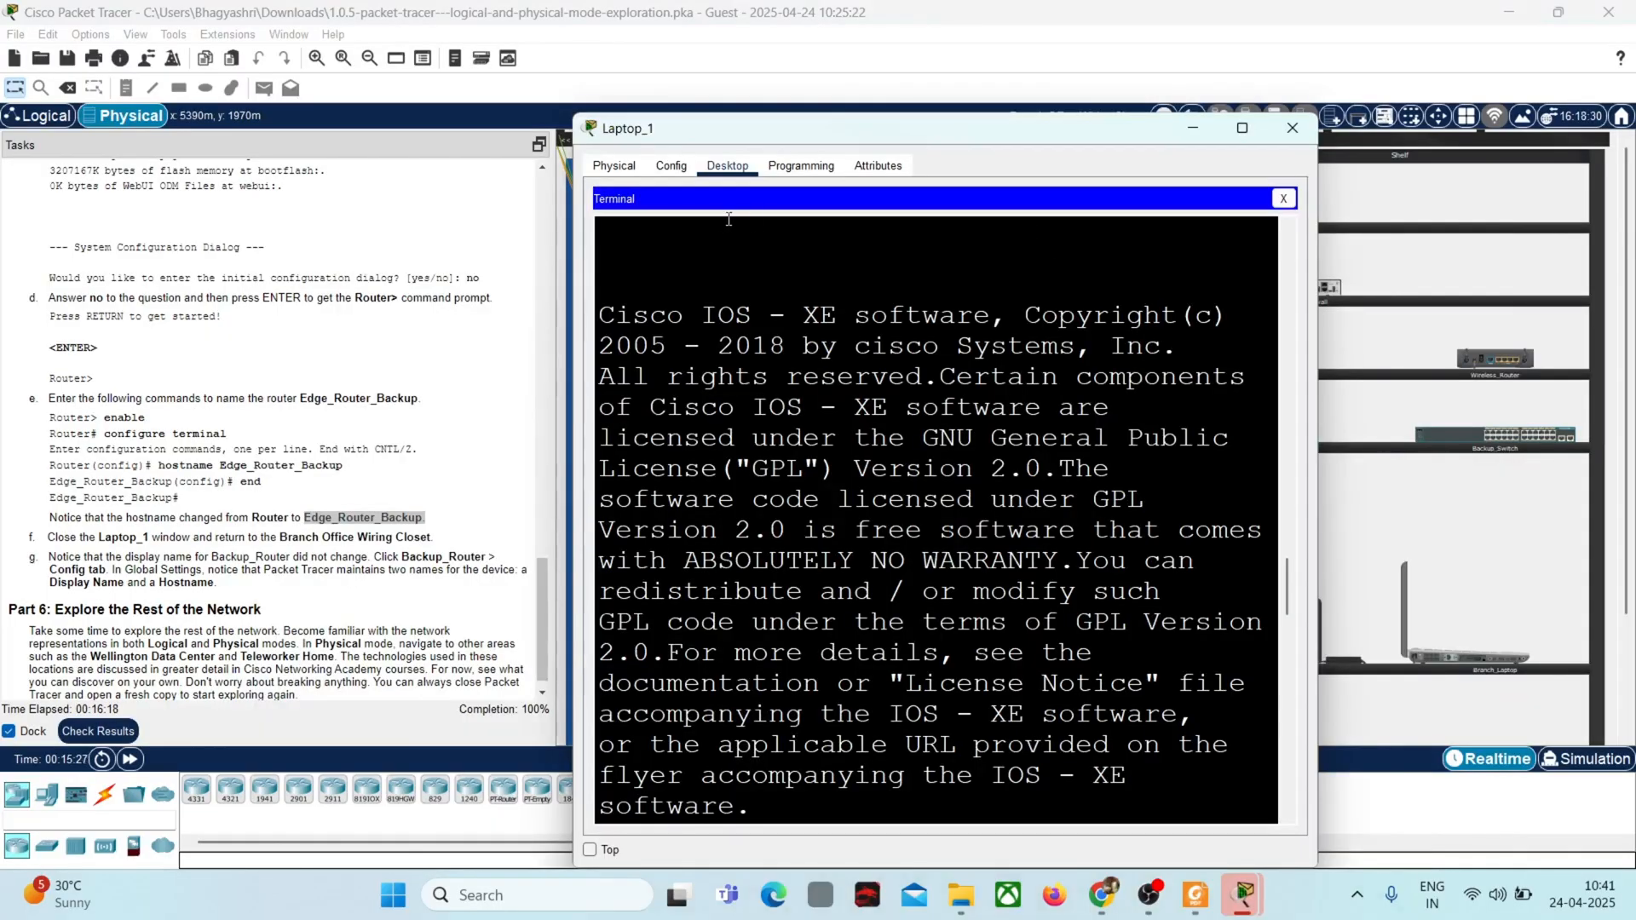
pyautogui.click(671, 167)
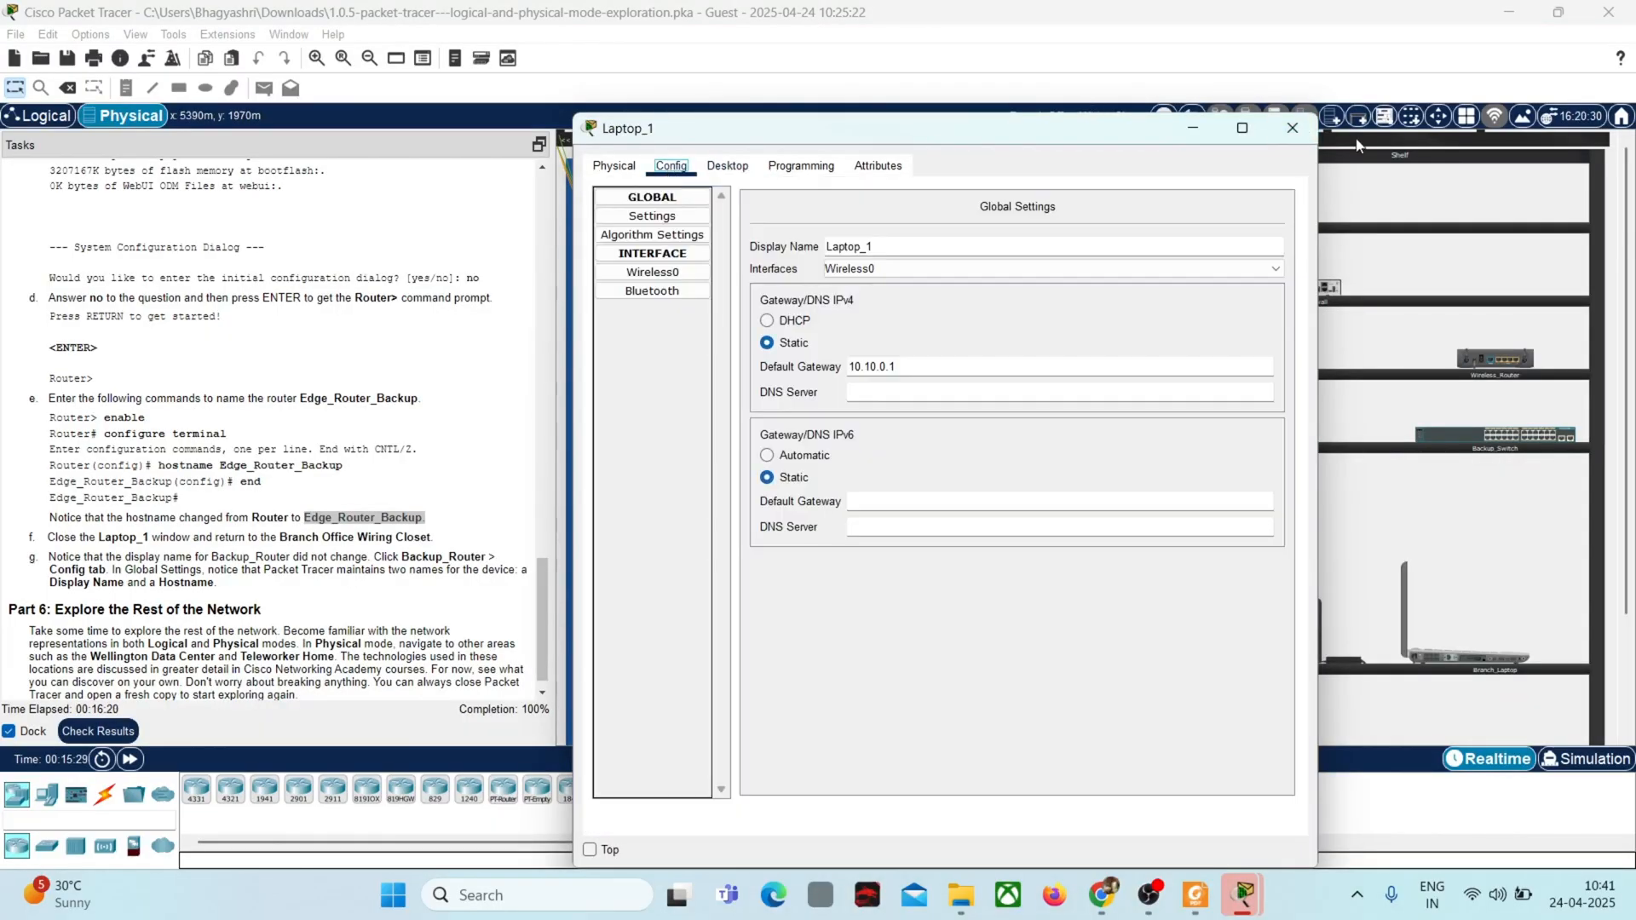
pyautogui.click(618, 170)
pyautogui.click(669, 167)
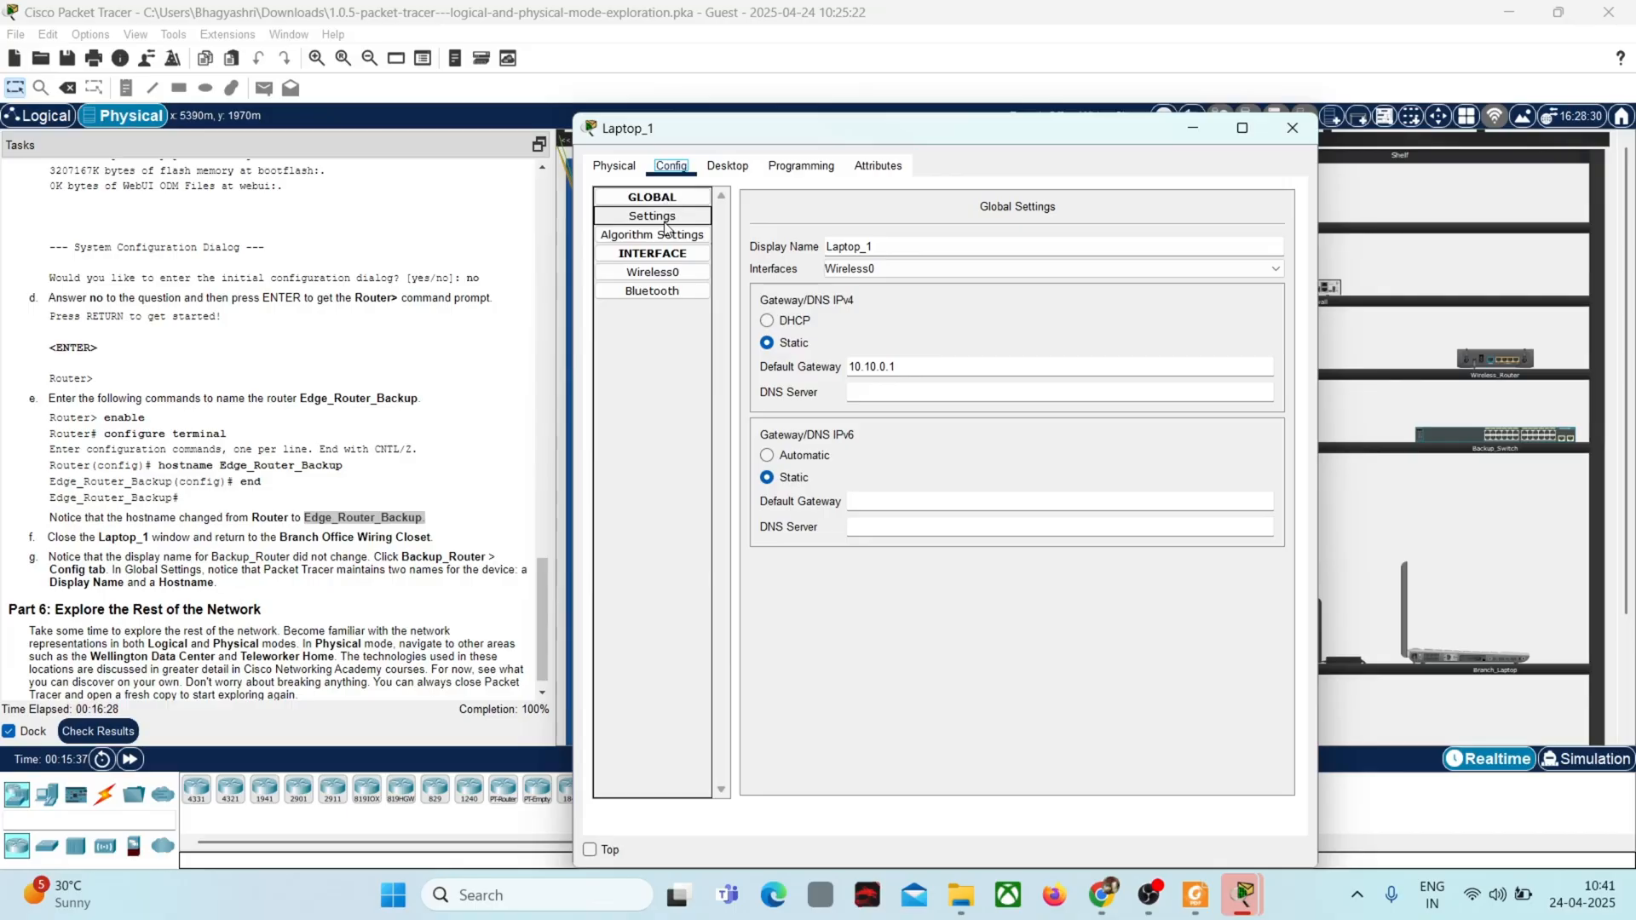
pyautogui.click(667, 255)
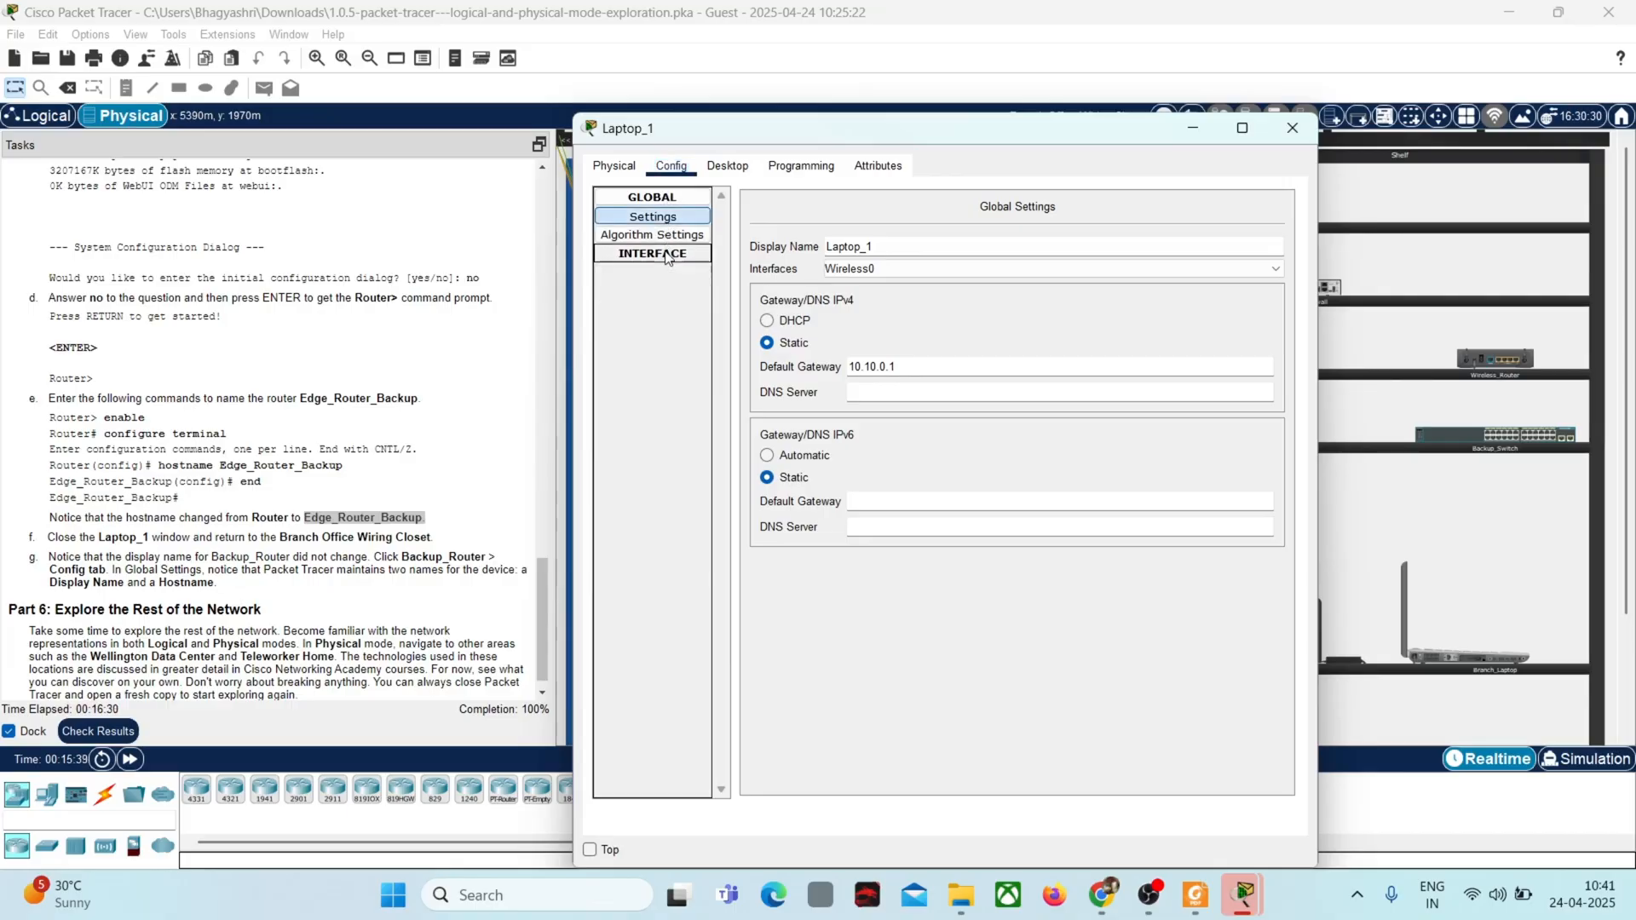
pyautogui.click(727, 166)
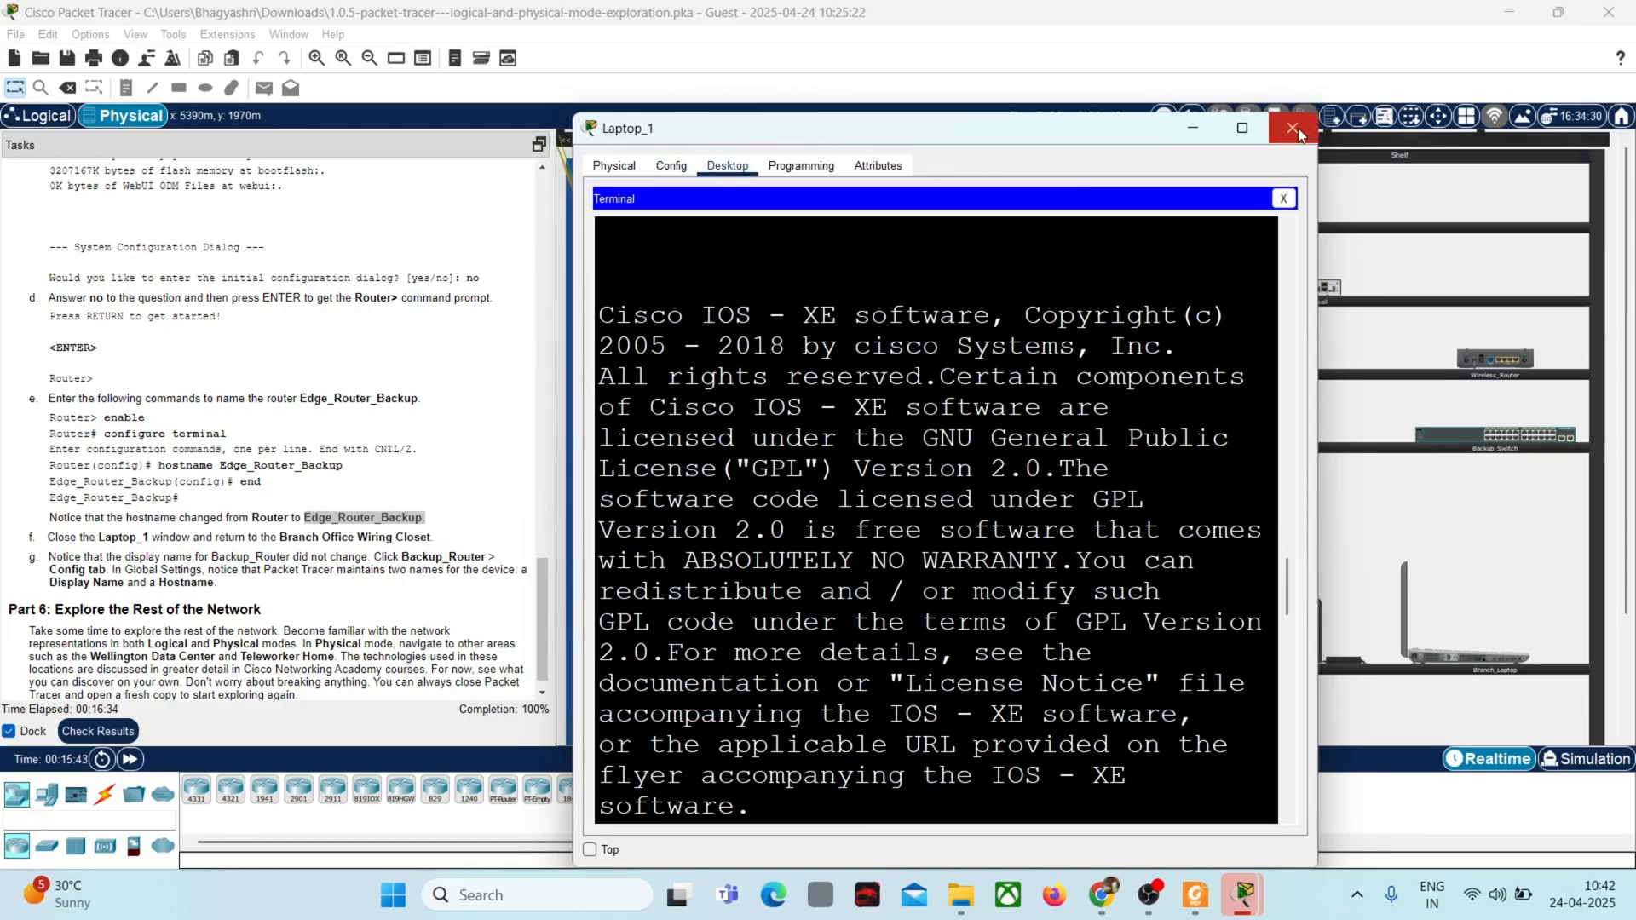
pyautogui.click(1294, 128)
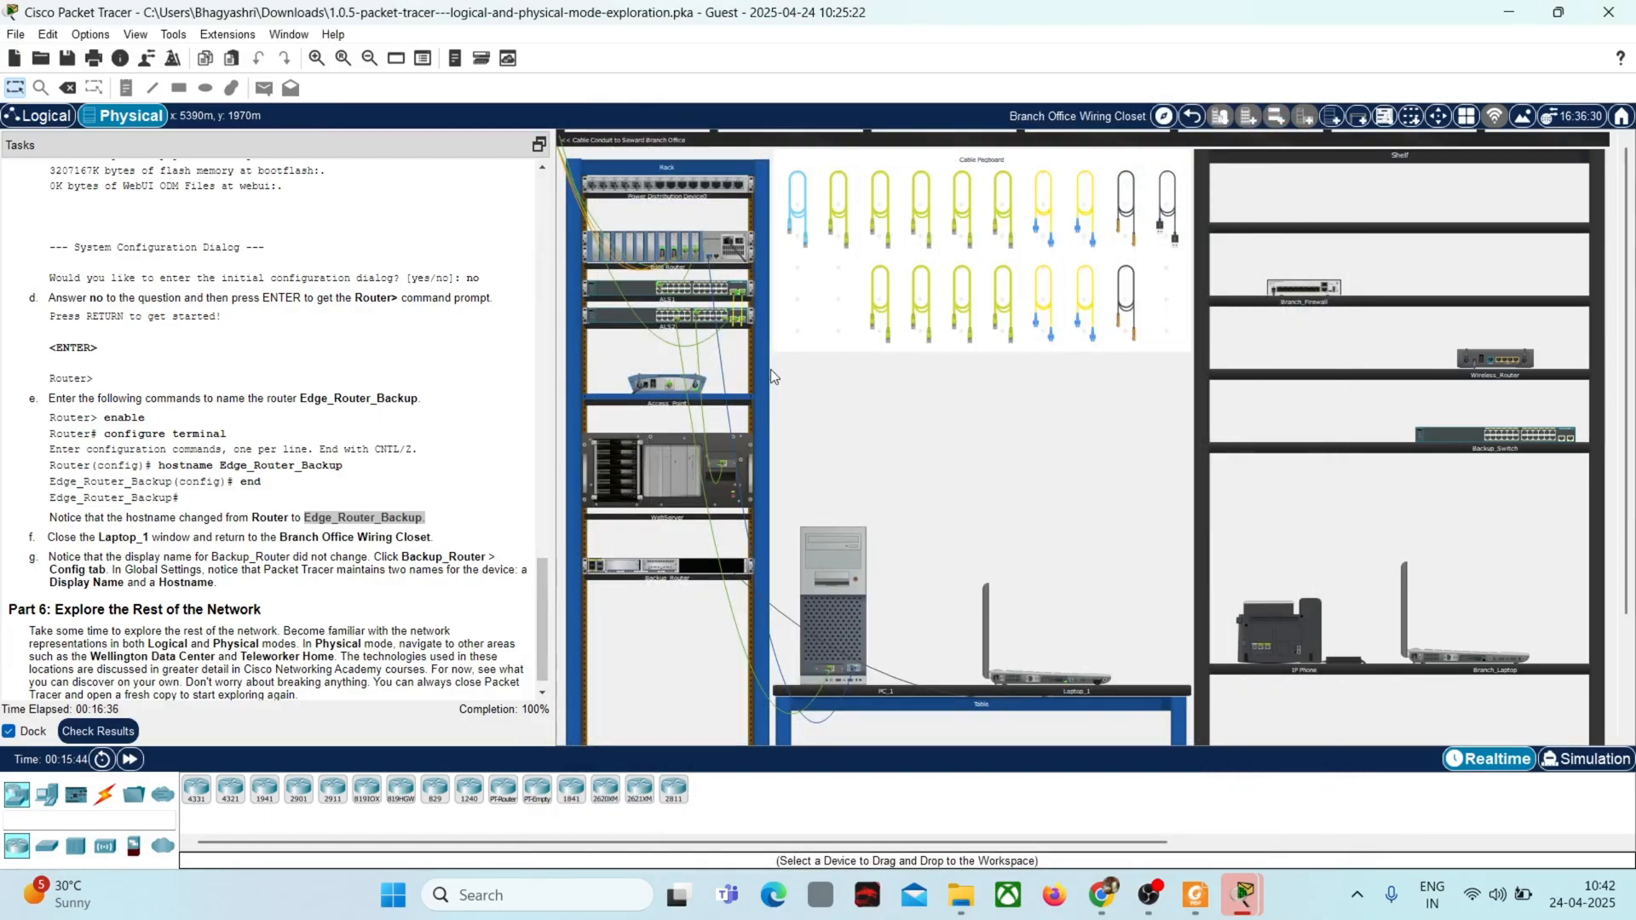
# Step: Inspect the front of Backup_Router, review the hostname commands in its command line interface and close its window
pyautogui.rightClick(617, 571)
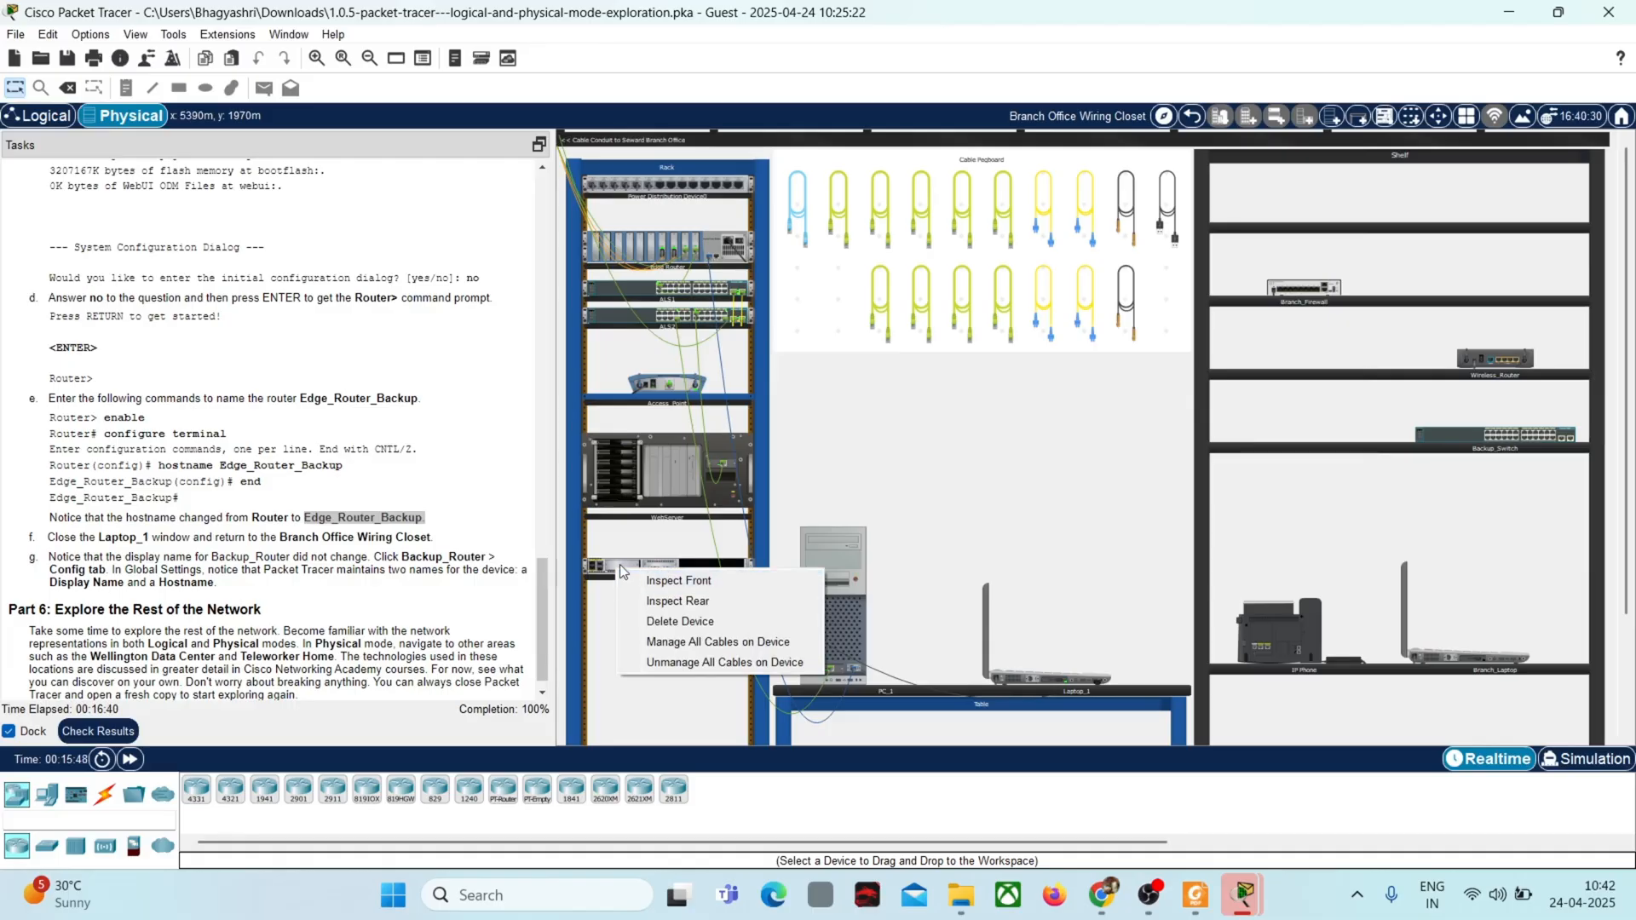
pyautogui.click(645, 578)
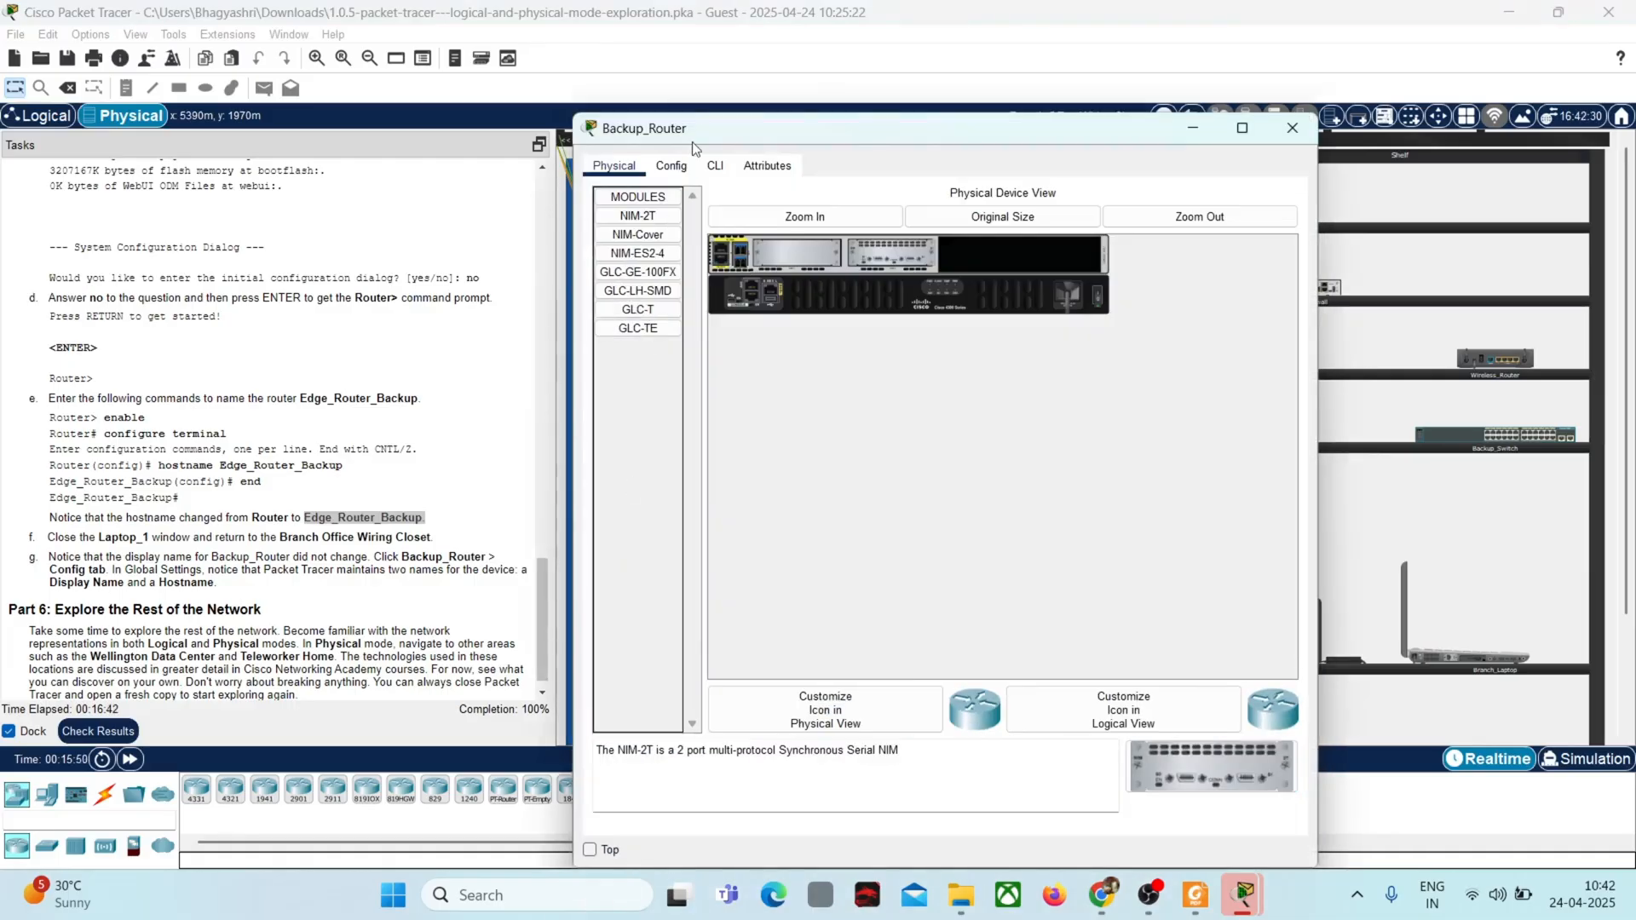
pyautogui.click(715, 167)
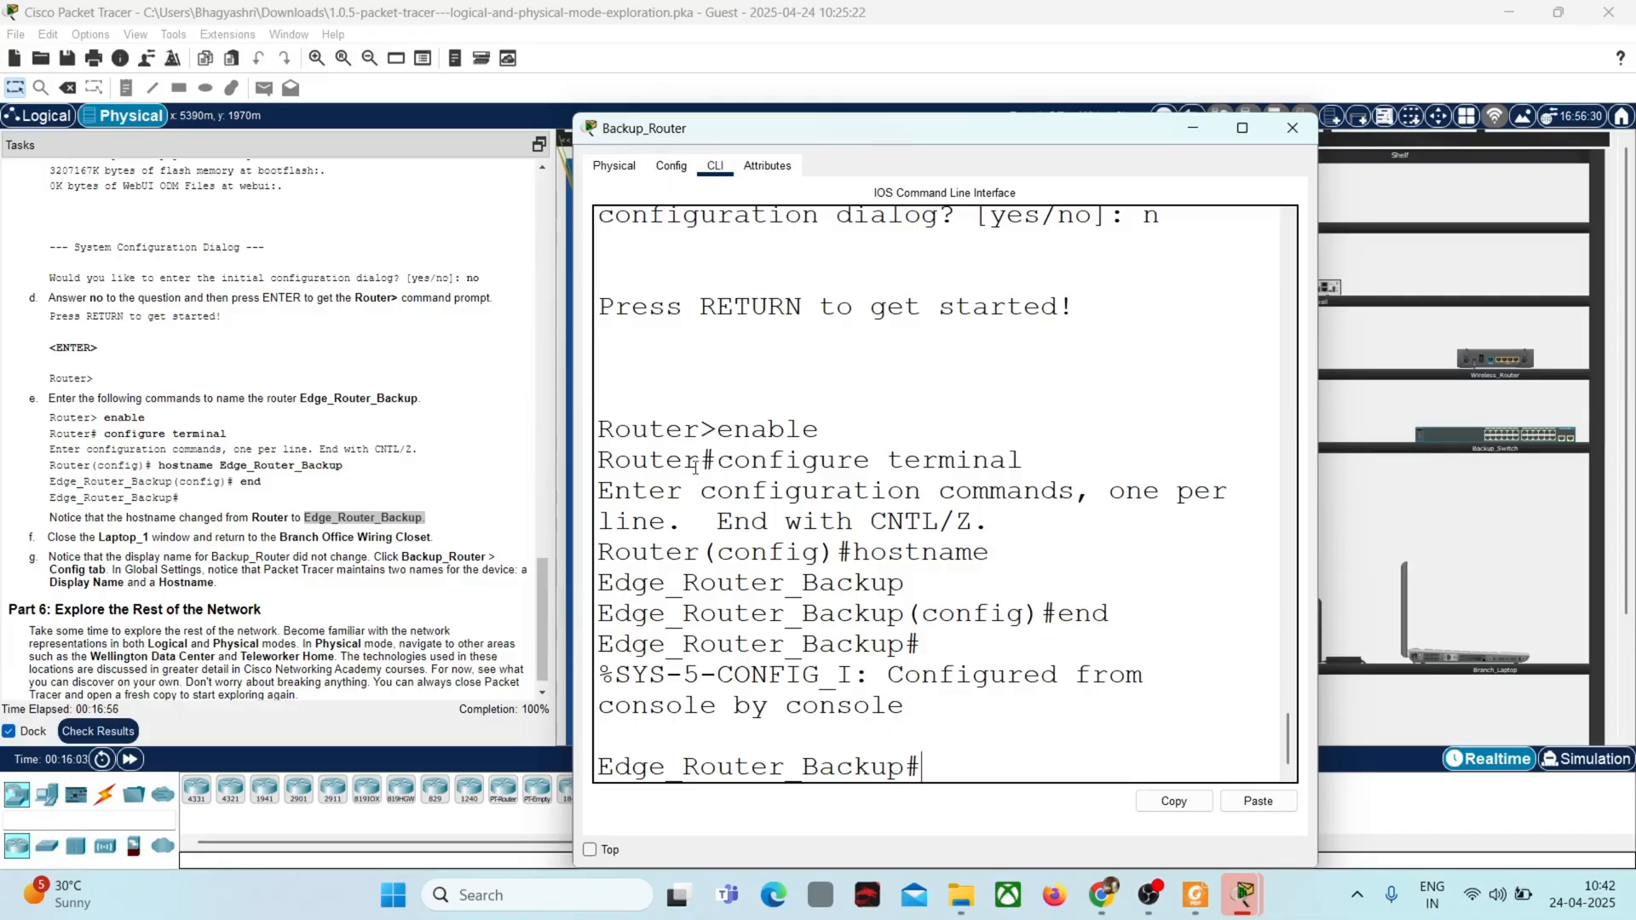
pyautogui.click(1293, 128)
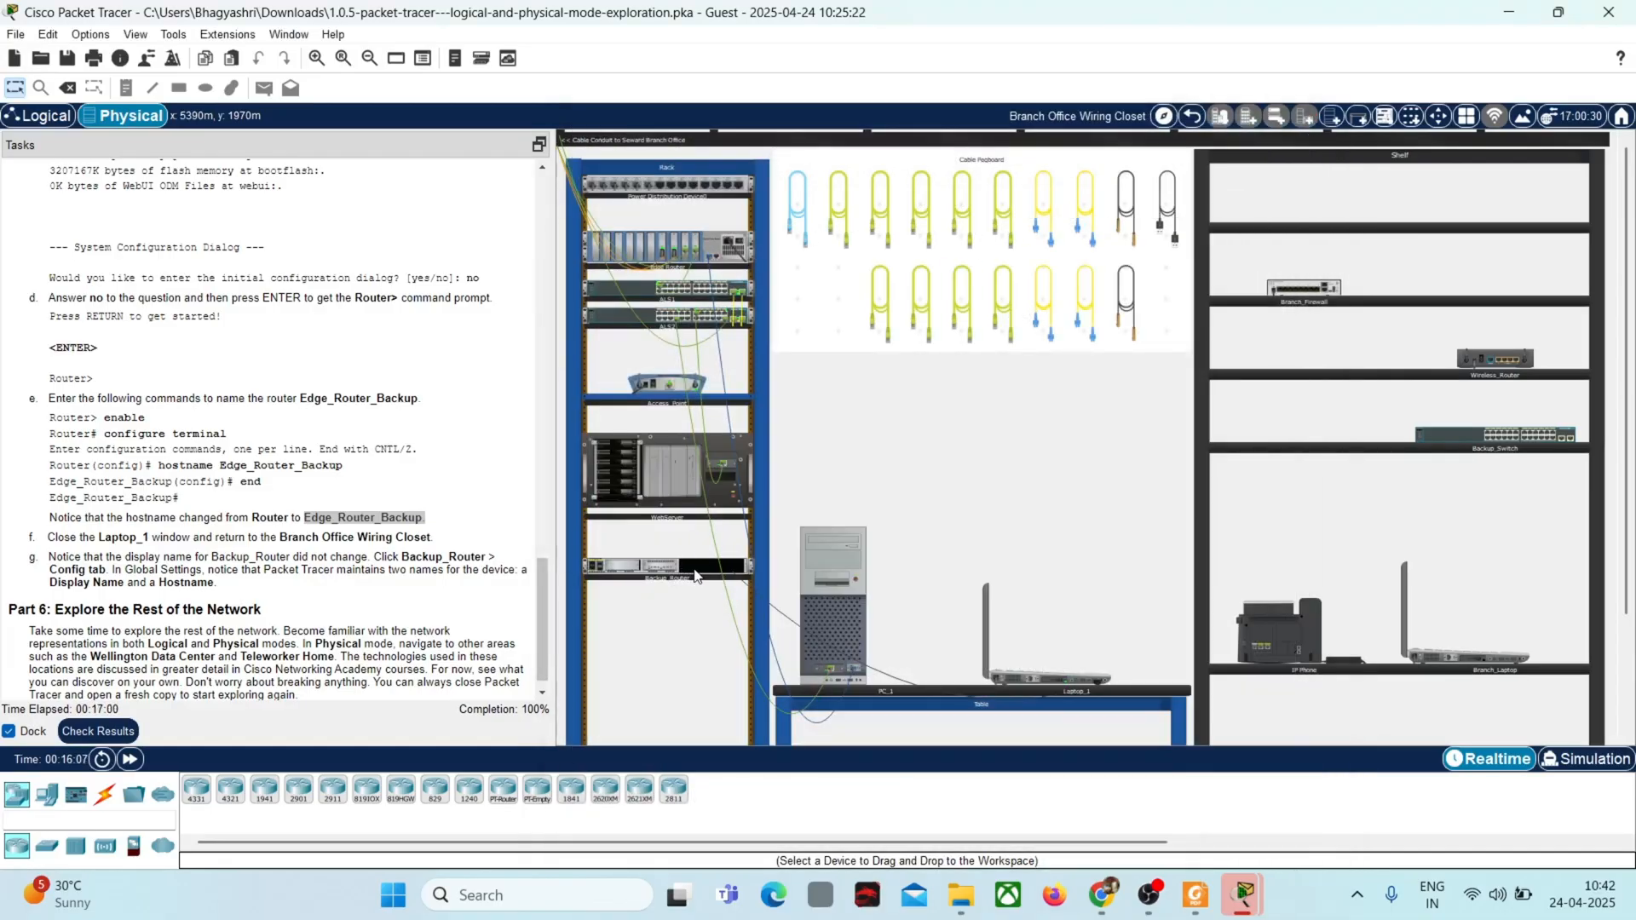
# Step: Reopen Backup_Router and examine its display name and hostname in the global settings
pyautogui.click(695, 576)
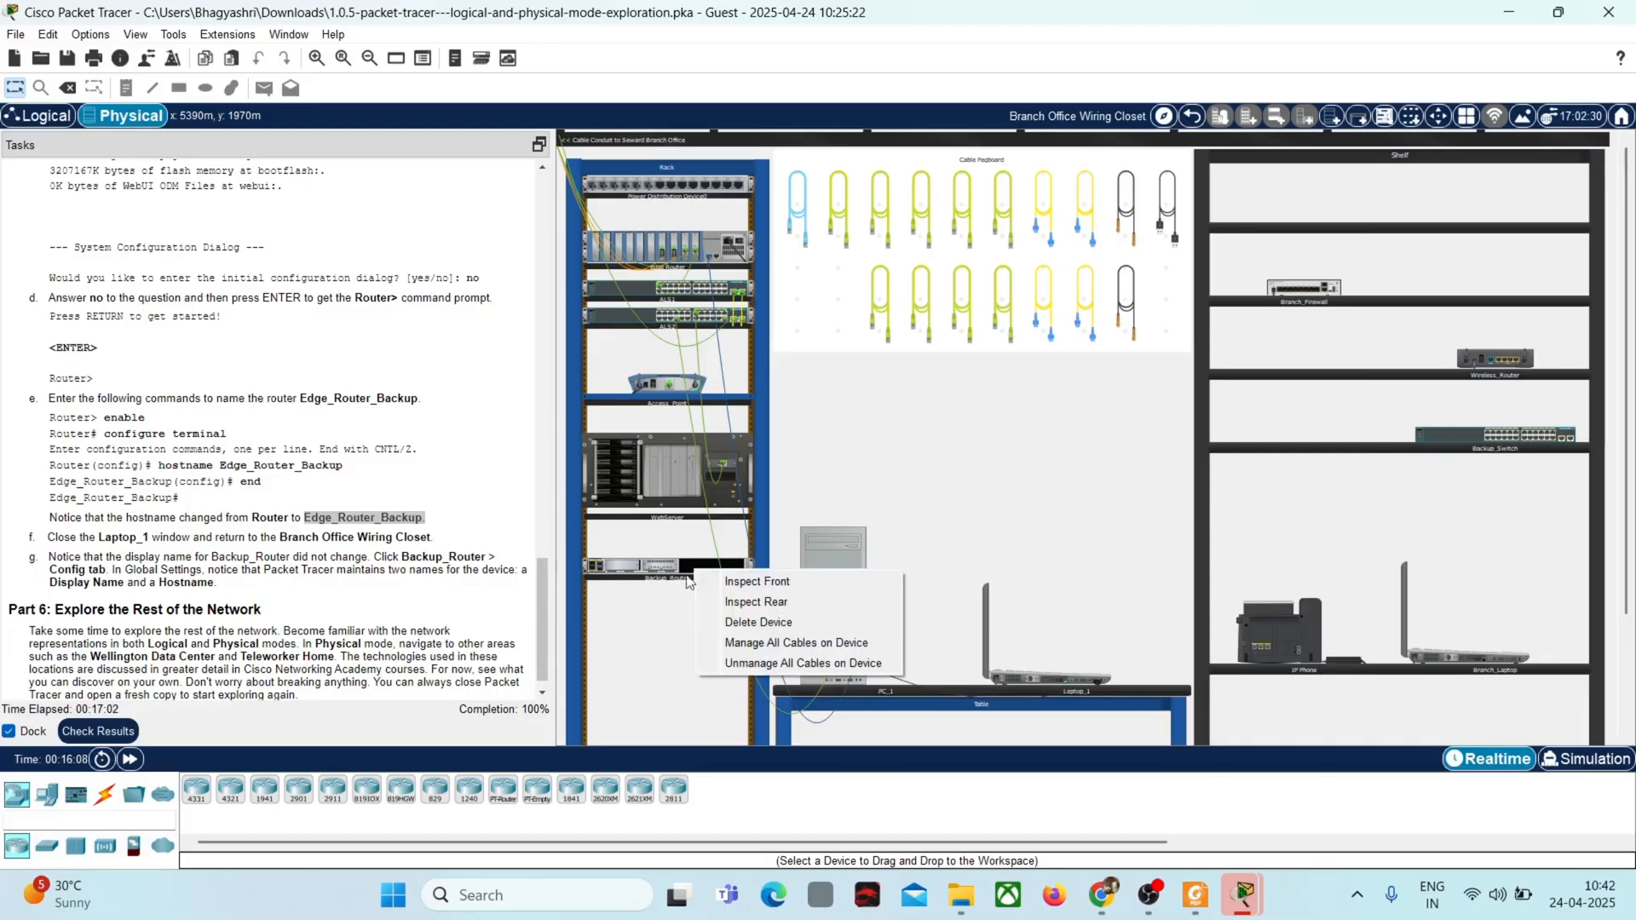
pyautogui.click(596, 565)
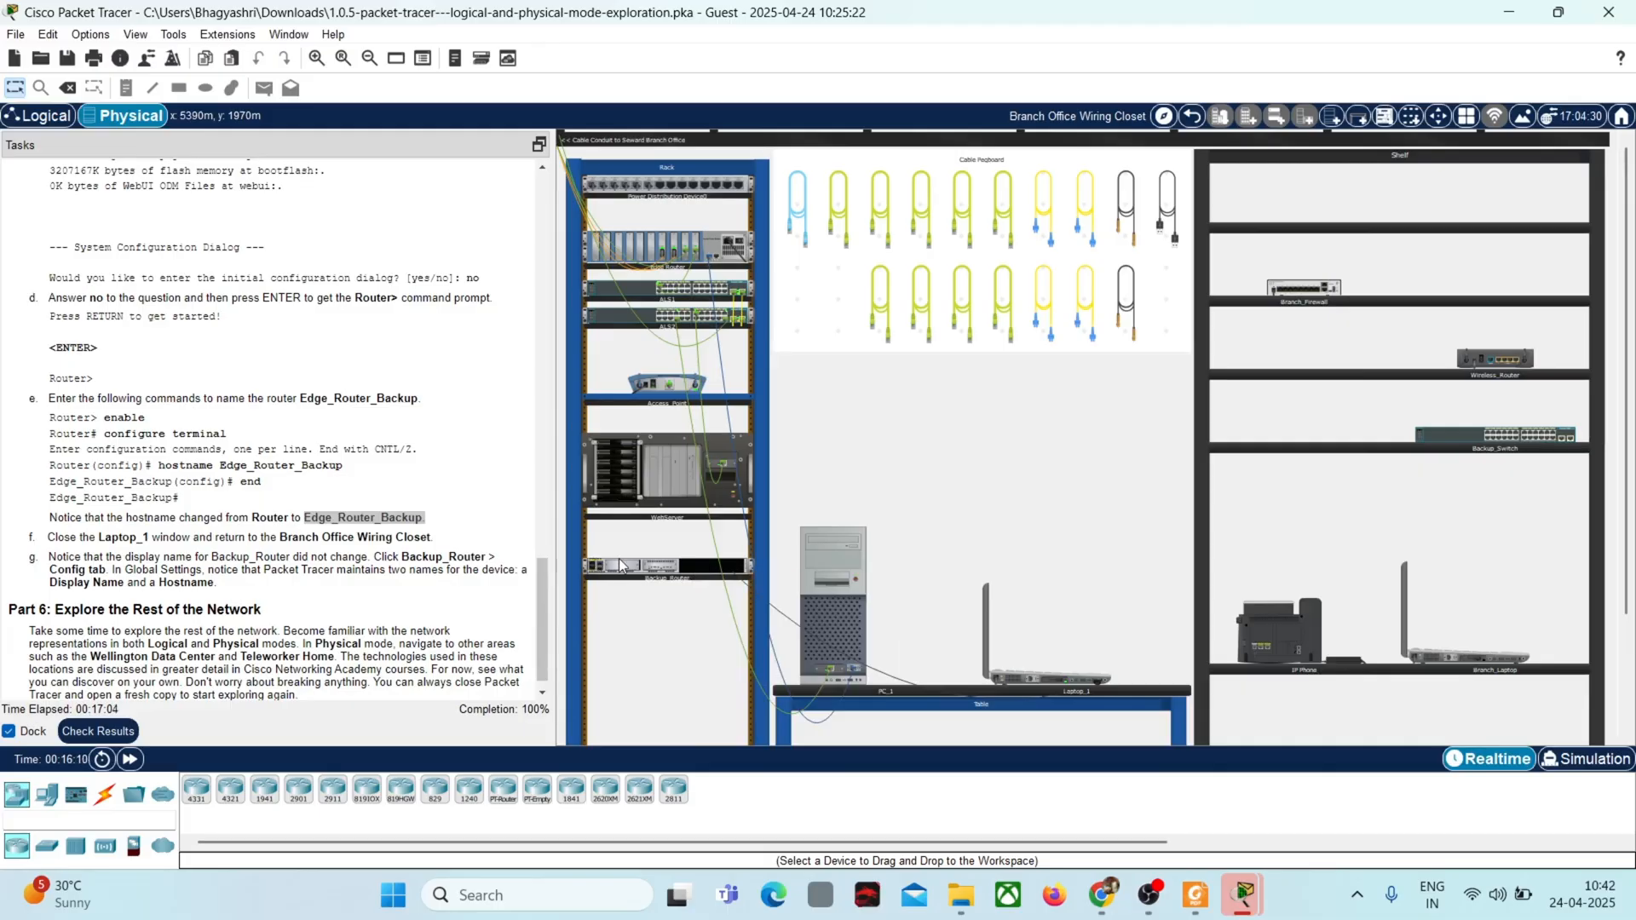
pyautogui.click(619, 559)
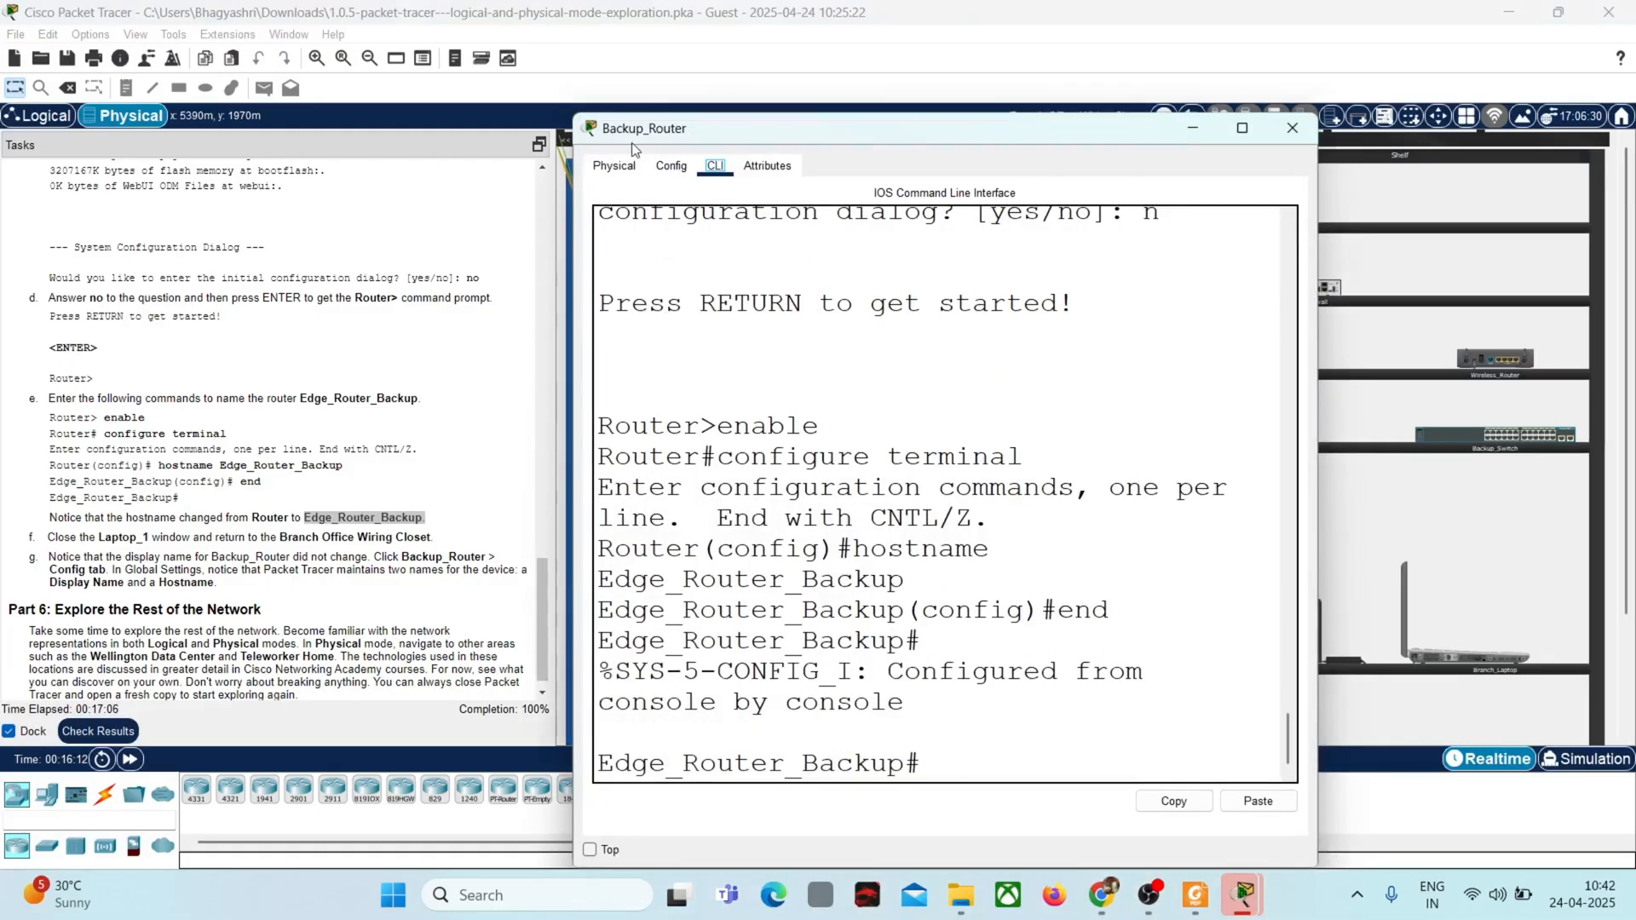
pyautogui.click(615, 167)
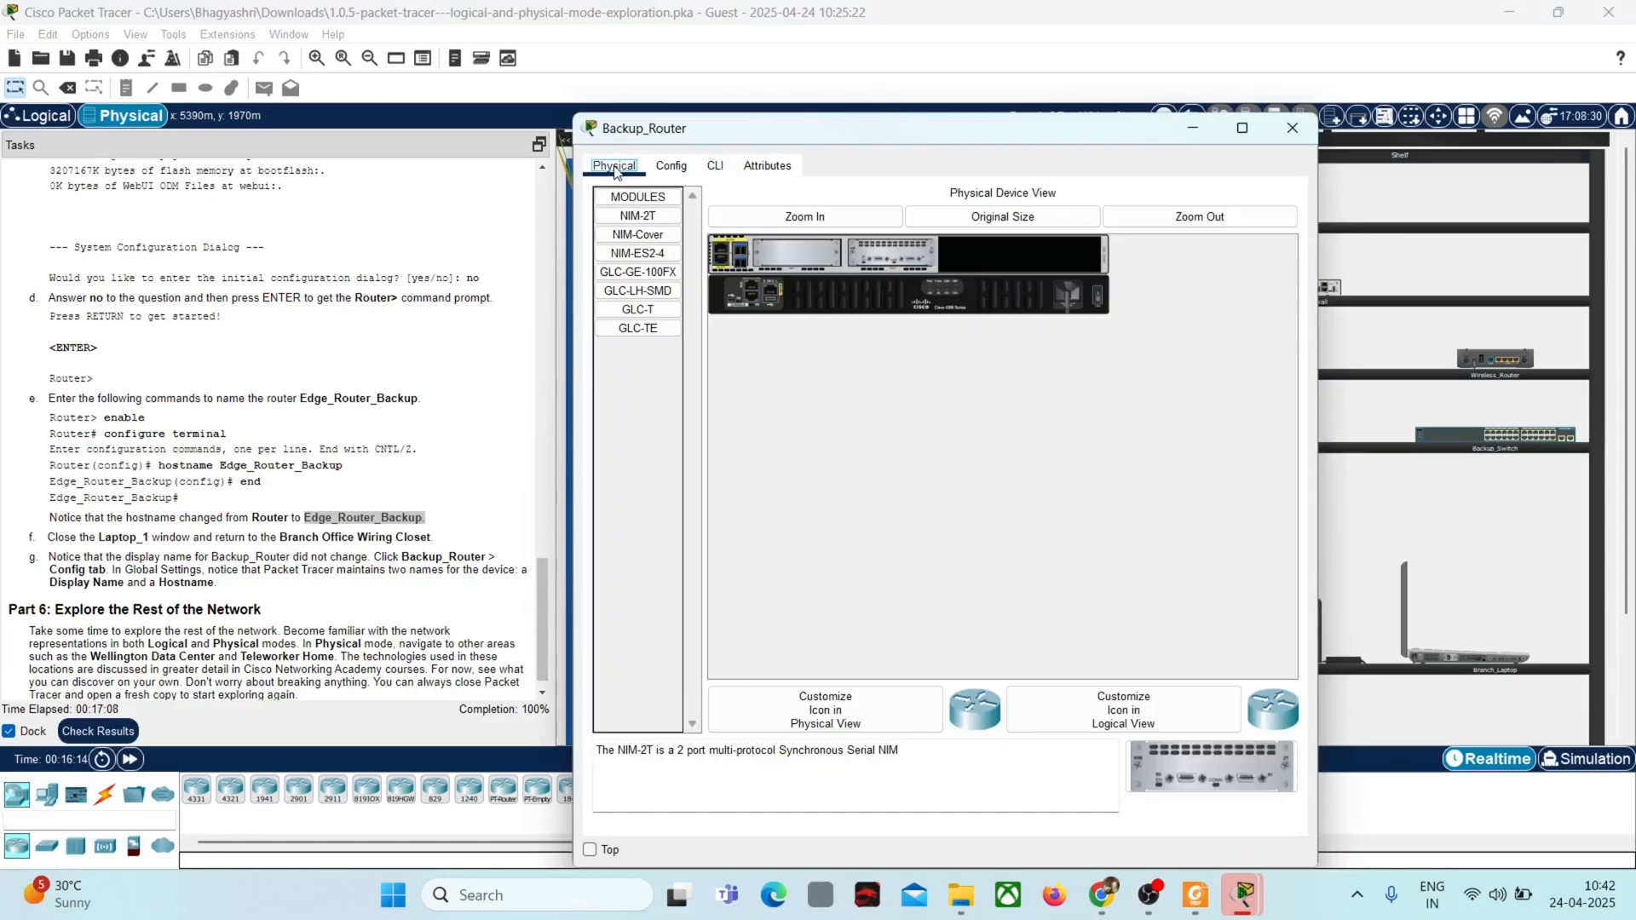
pyautogui.click(670, 167)
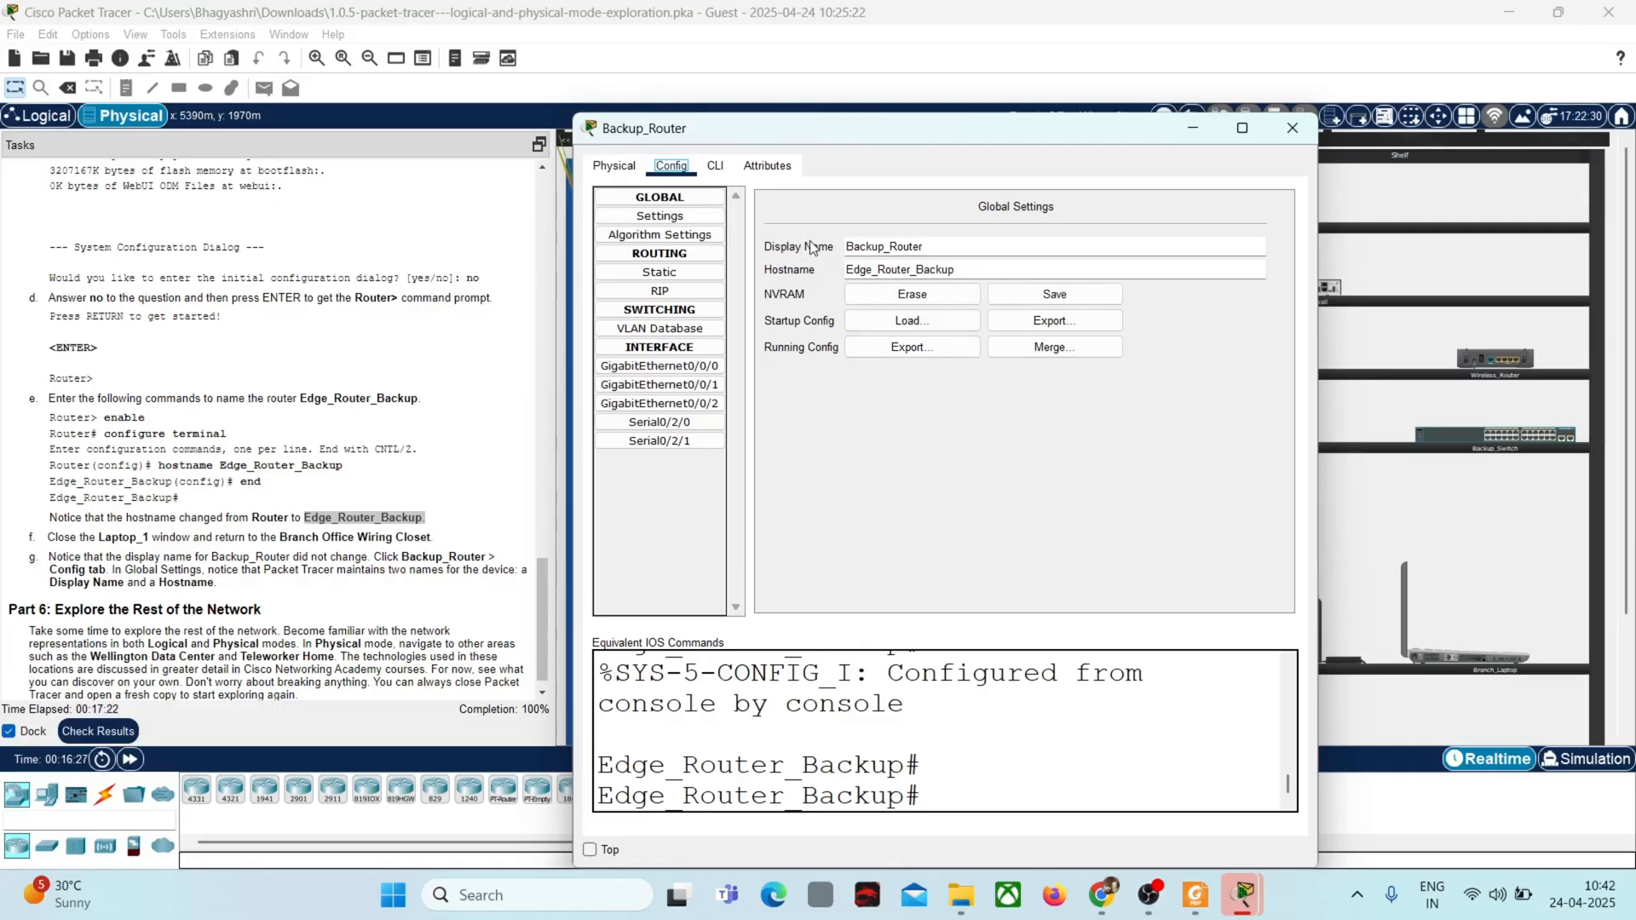
# Step: Try the end command in Backup_Router's command line interface and return to its global settings
pyautogui.click(715, 167)
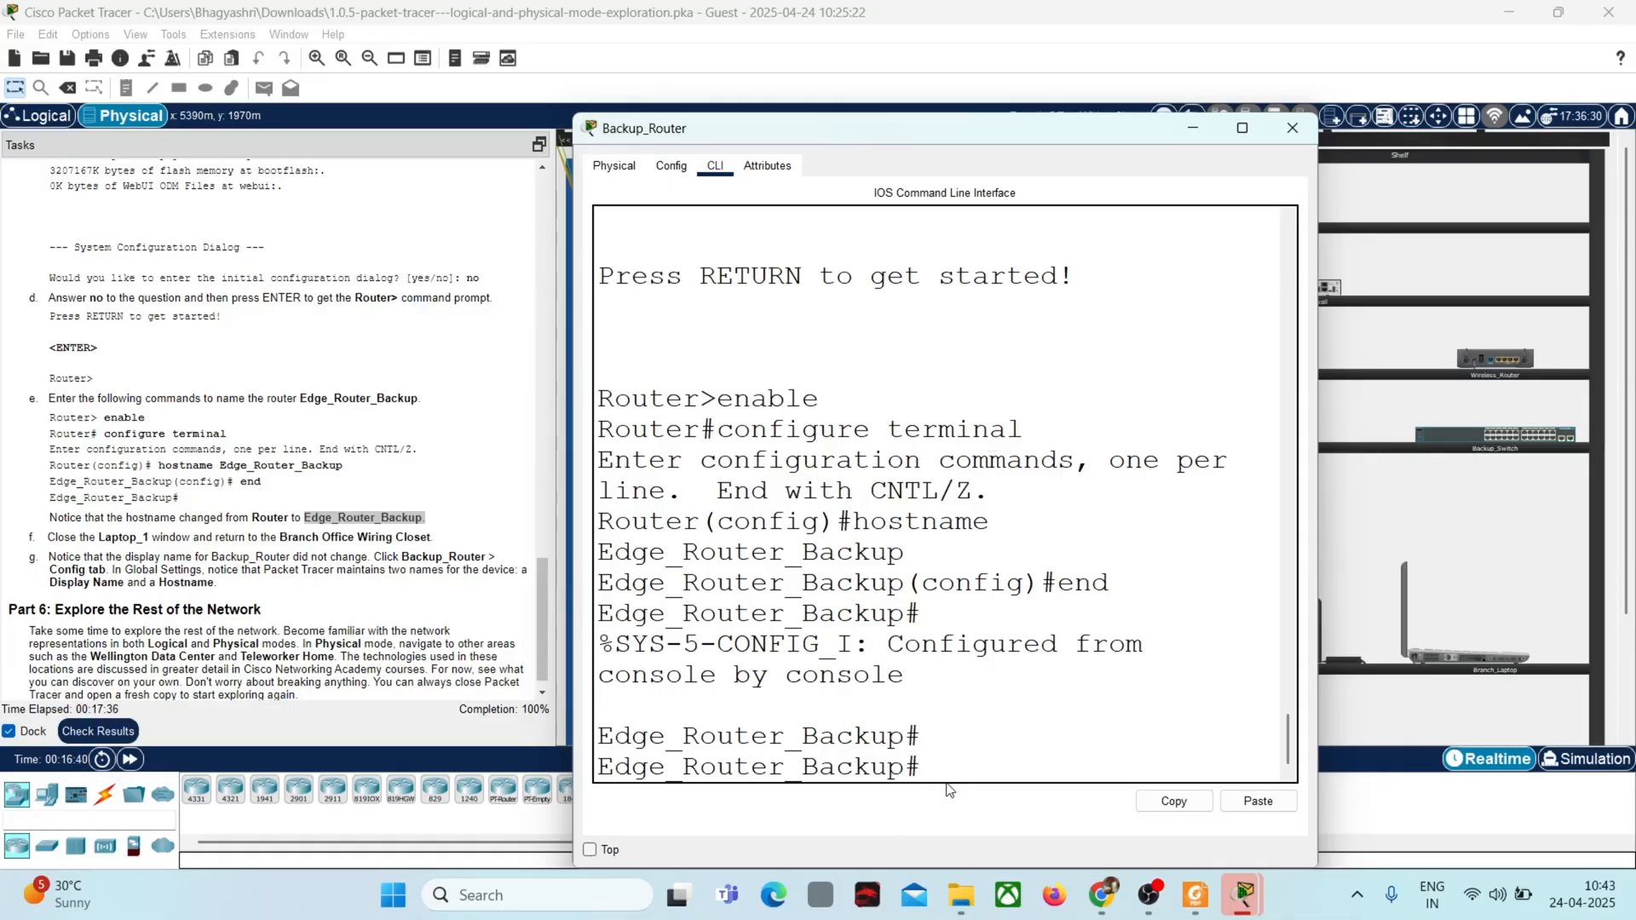
pyautogui.write('end')
pyautogui.press('Return')
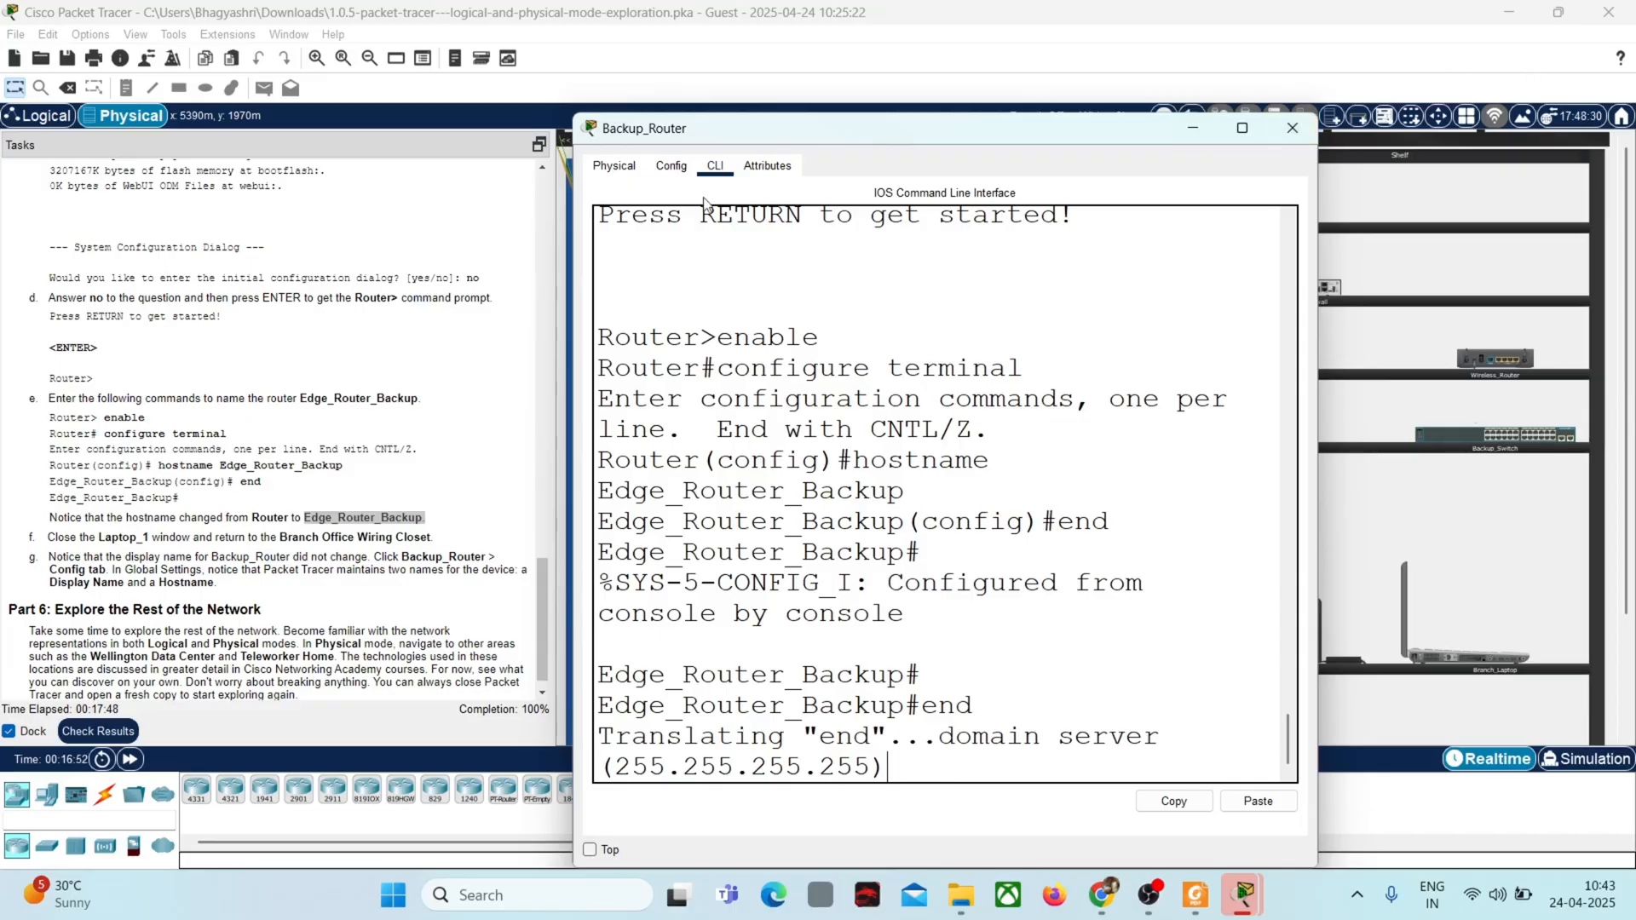
pyautogui.click(676, 172)
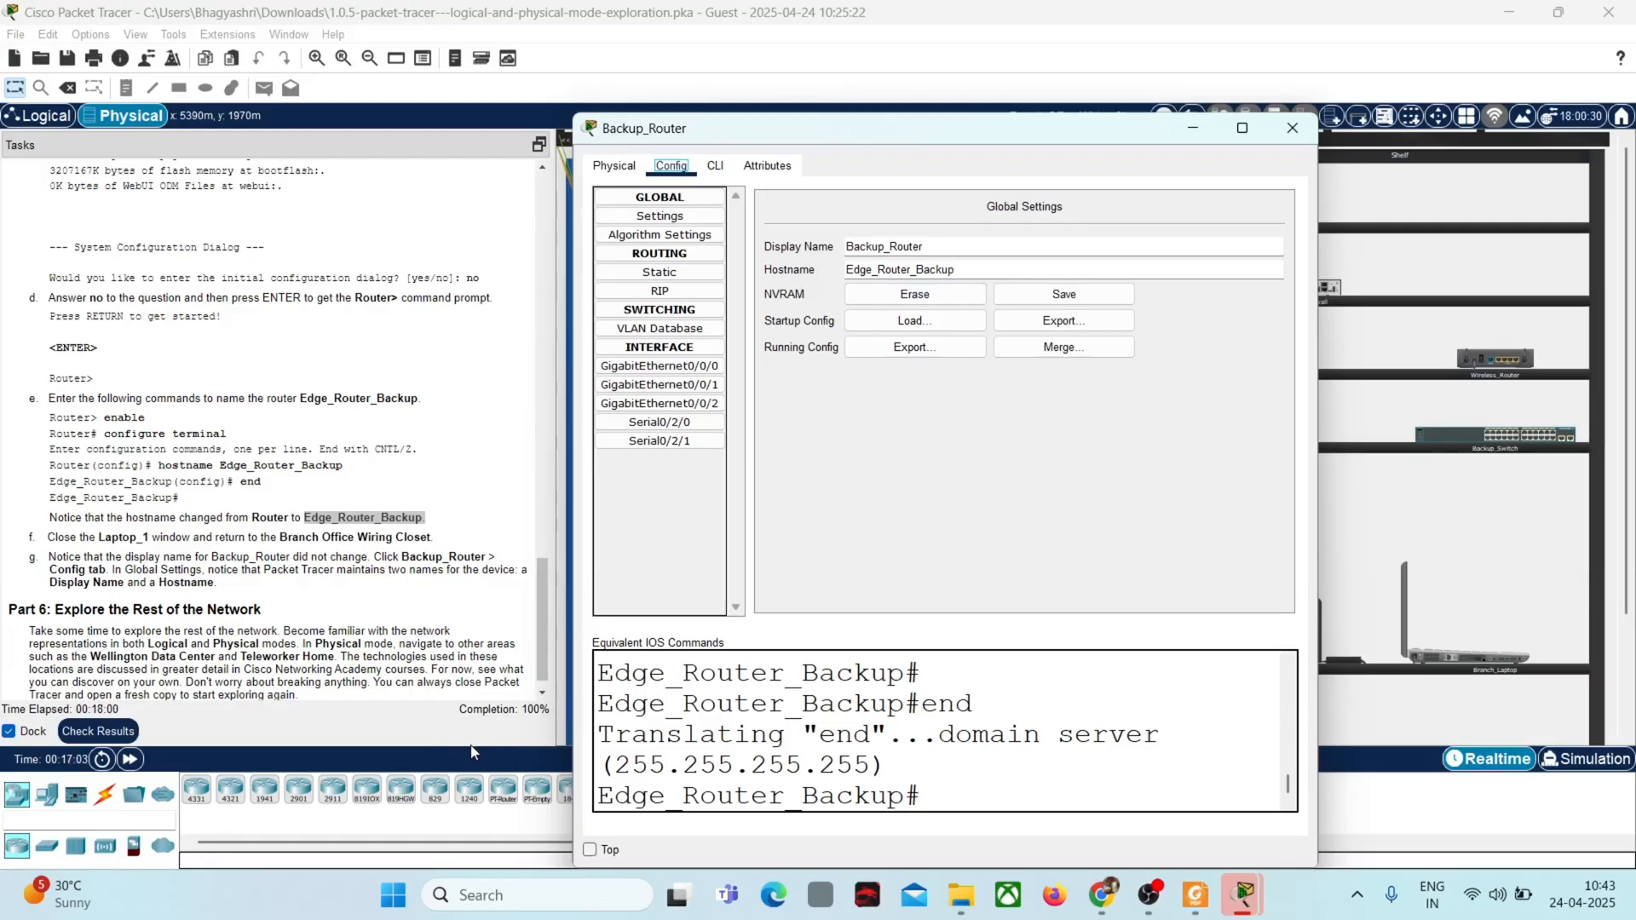
# Step: Check the activity results, review the assessment items and connectivity tests, and close the results
pyautogui.click(101, 733)
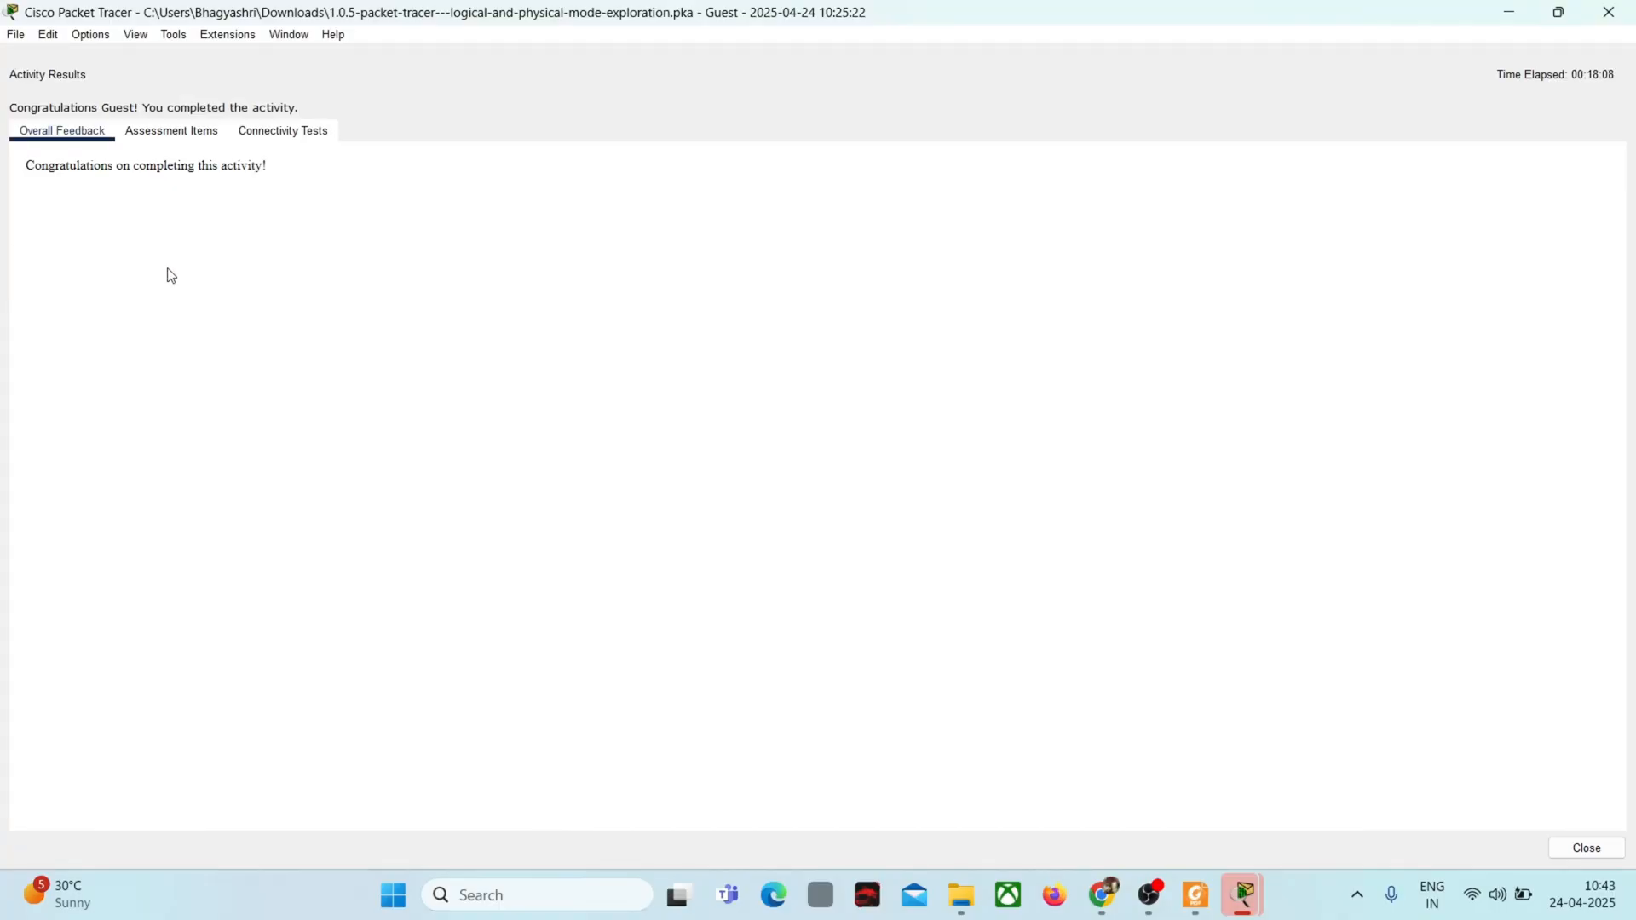
pyautogui.click(181, 136)
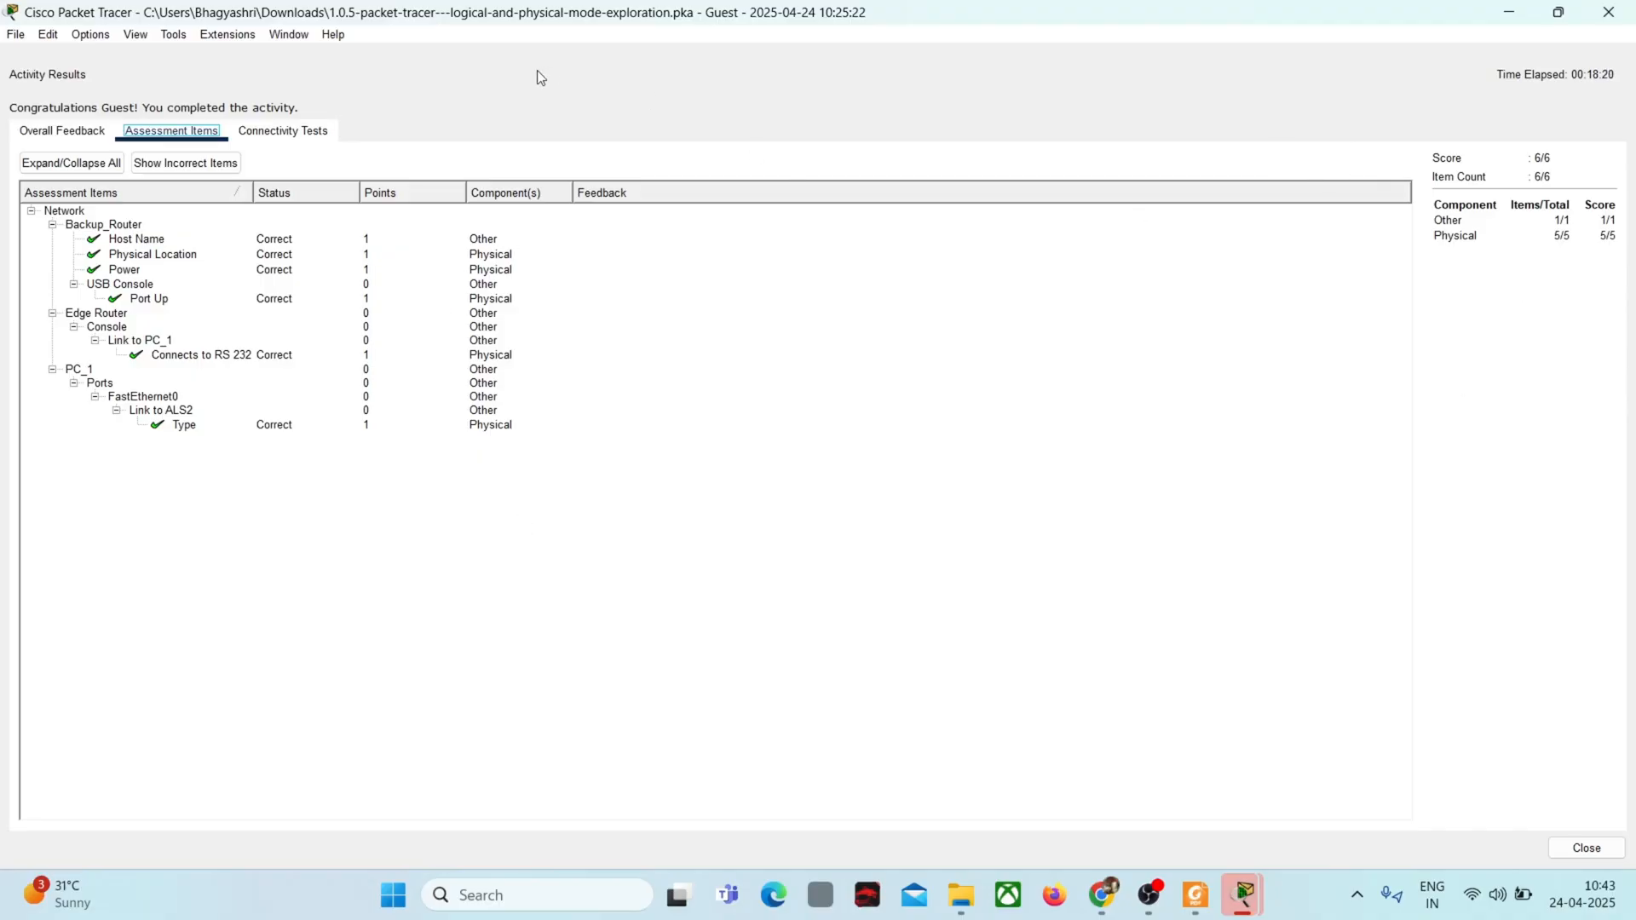
pyautogui.click(316, 141)
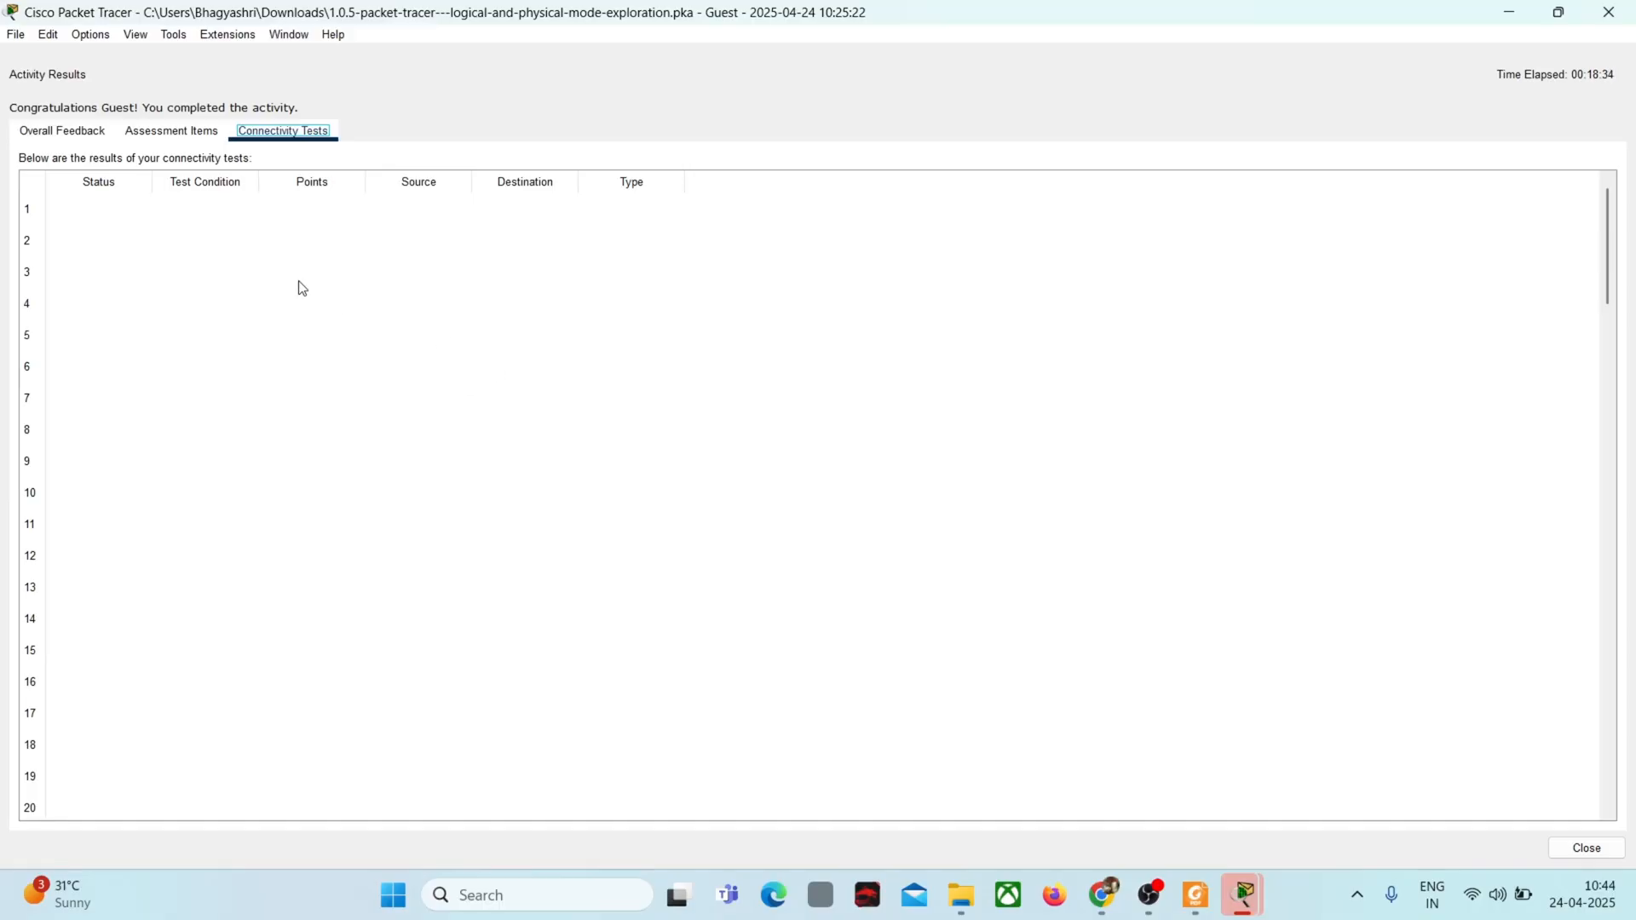
pyautogui.click(1606, 15)
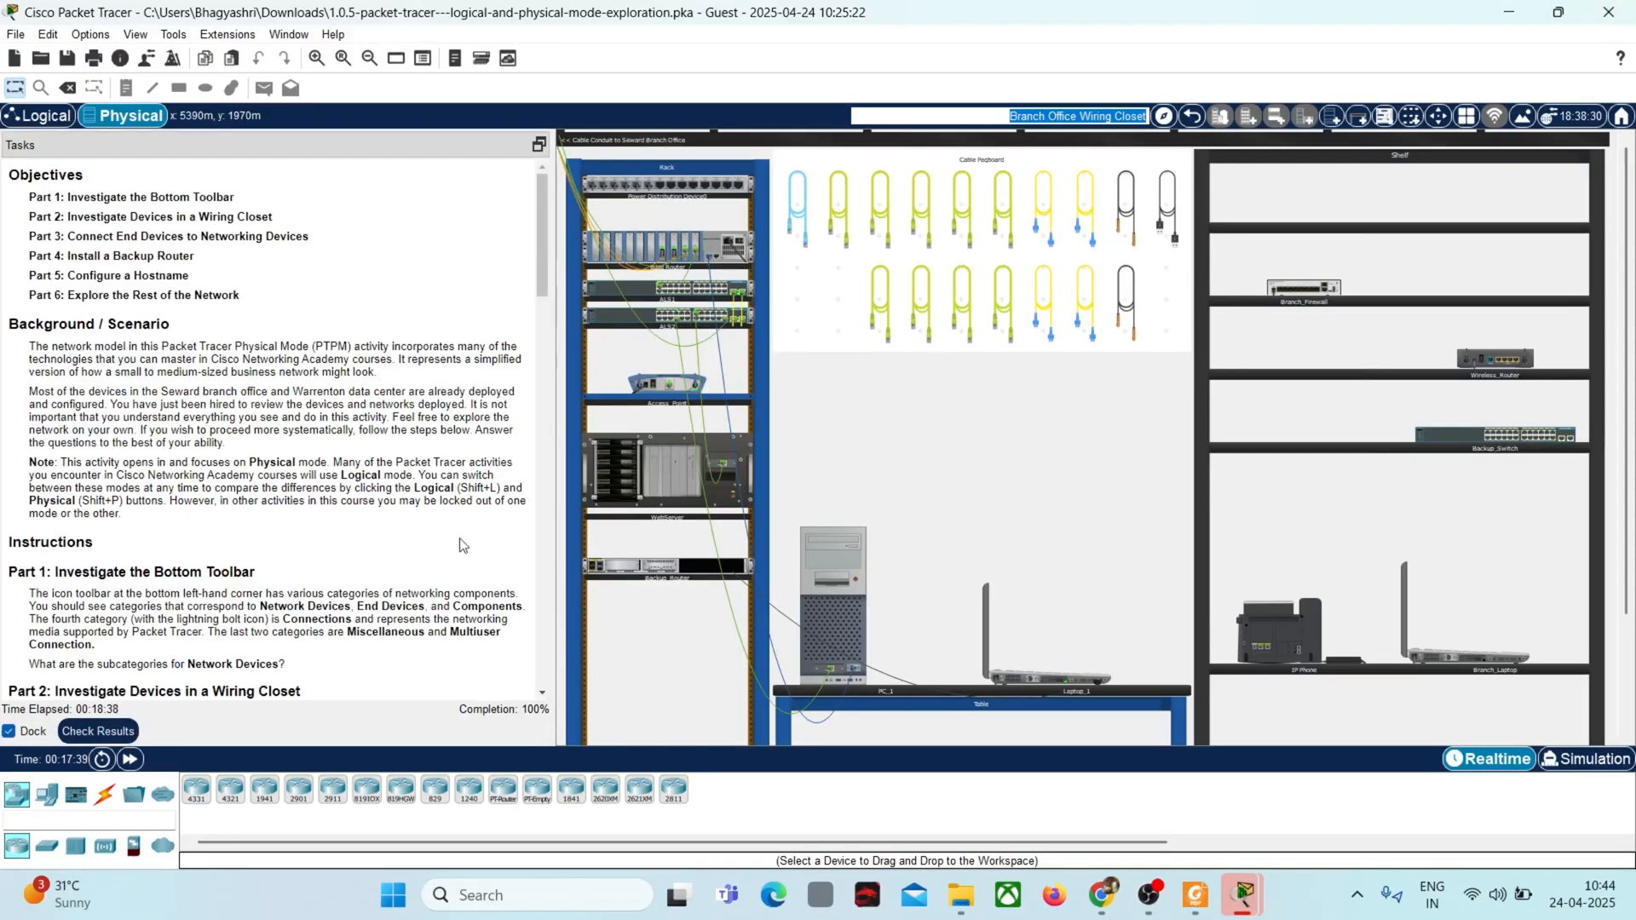